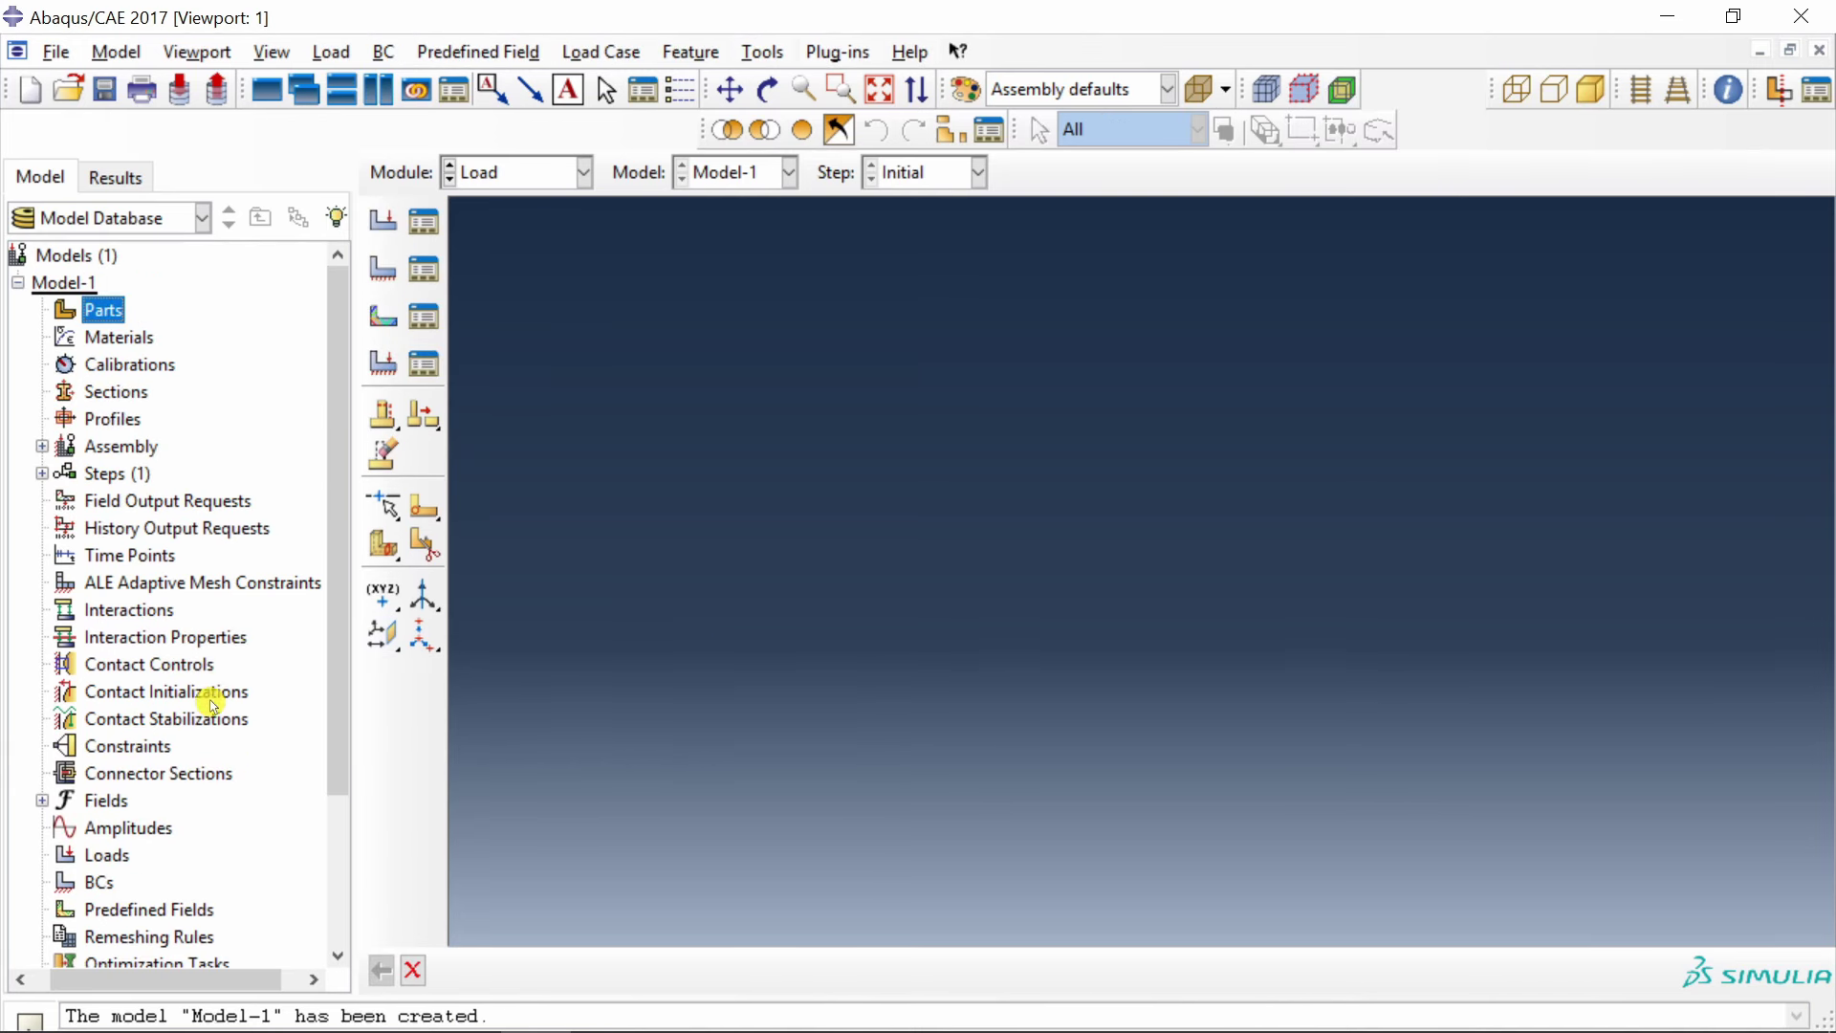
scroll(210, 697, down, 3)
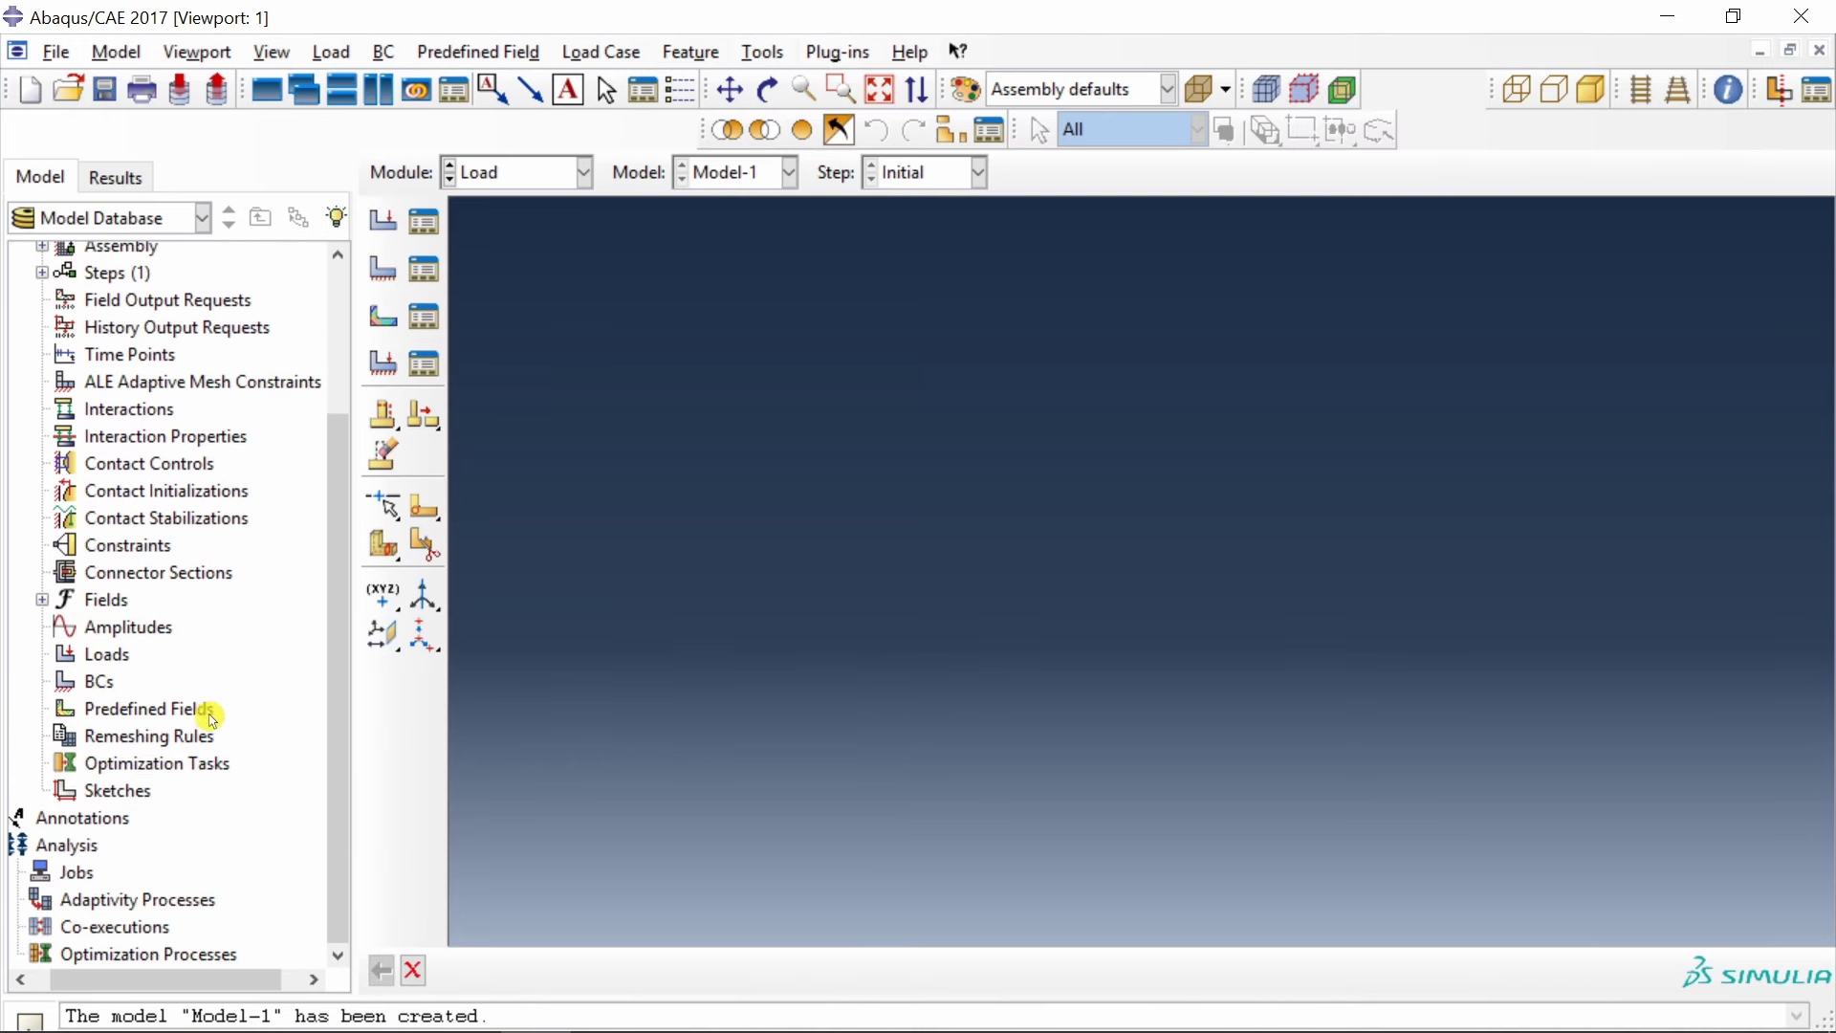
Create a new tabular amplitude named Triangular.
double_click(151, 630)
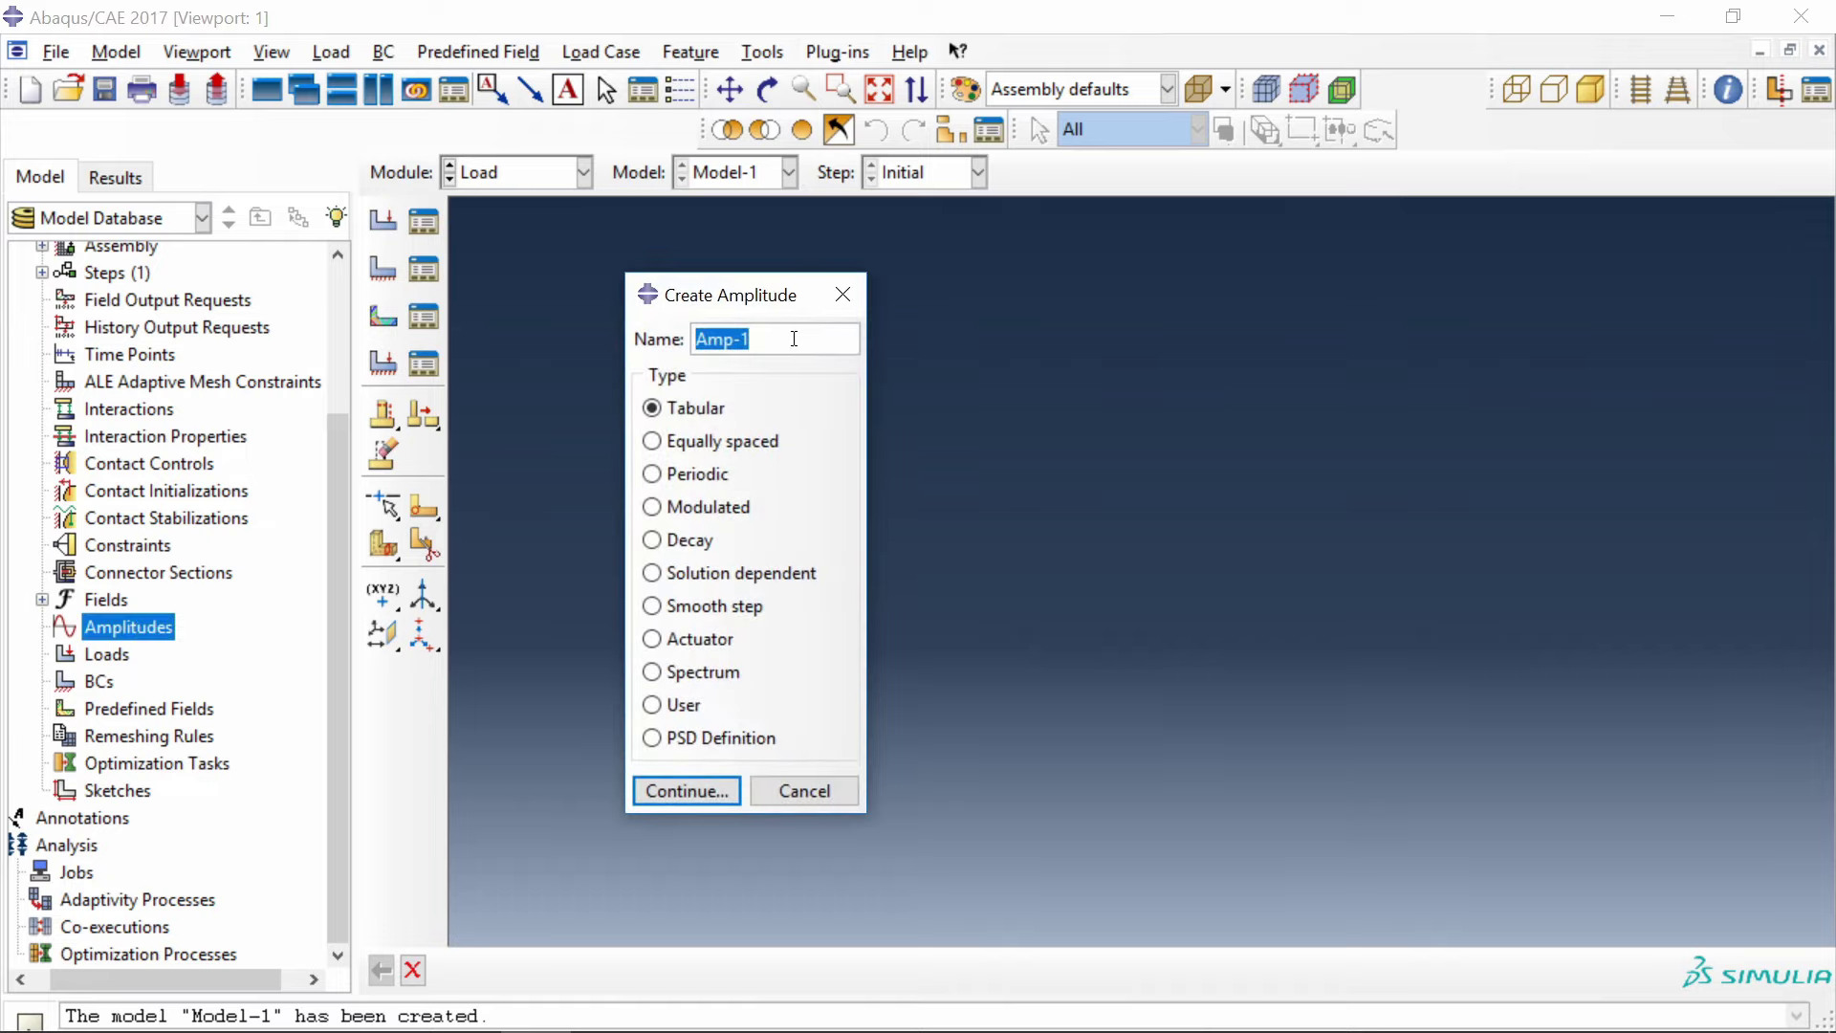
text(Triangular)
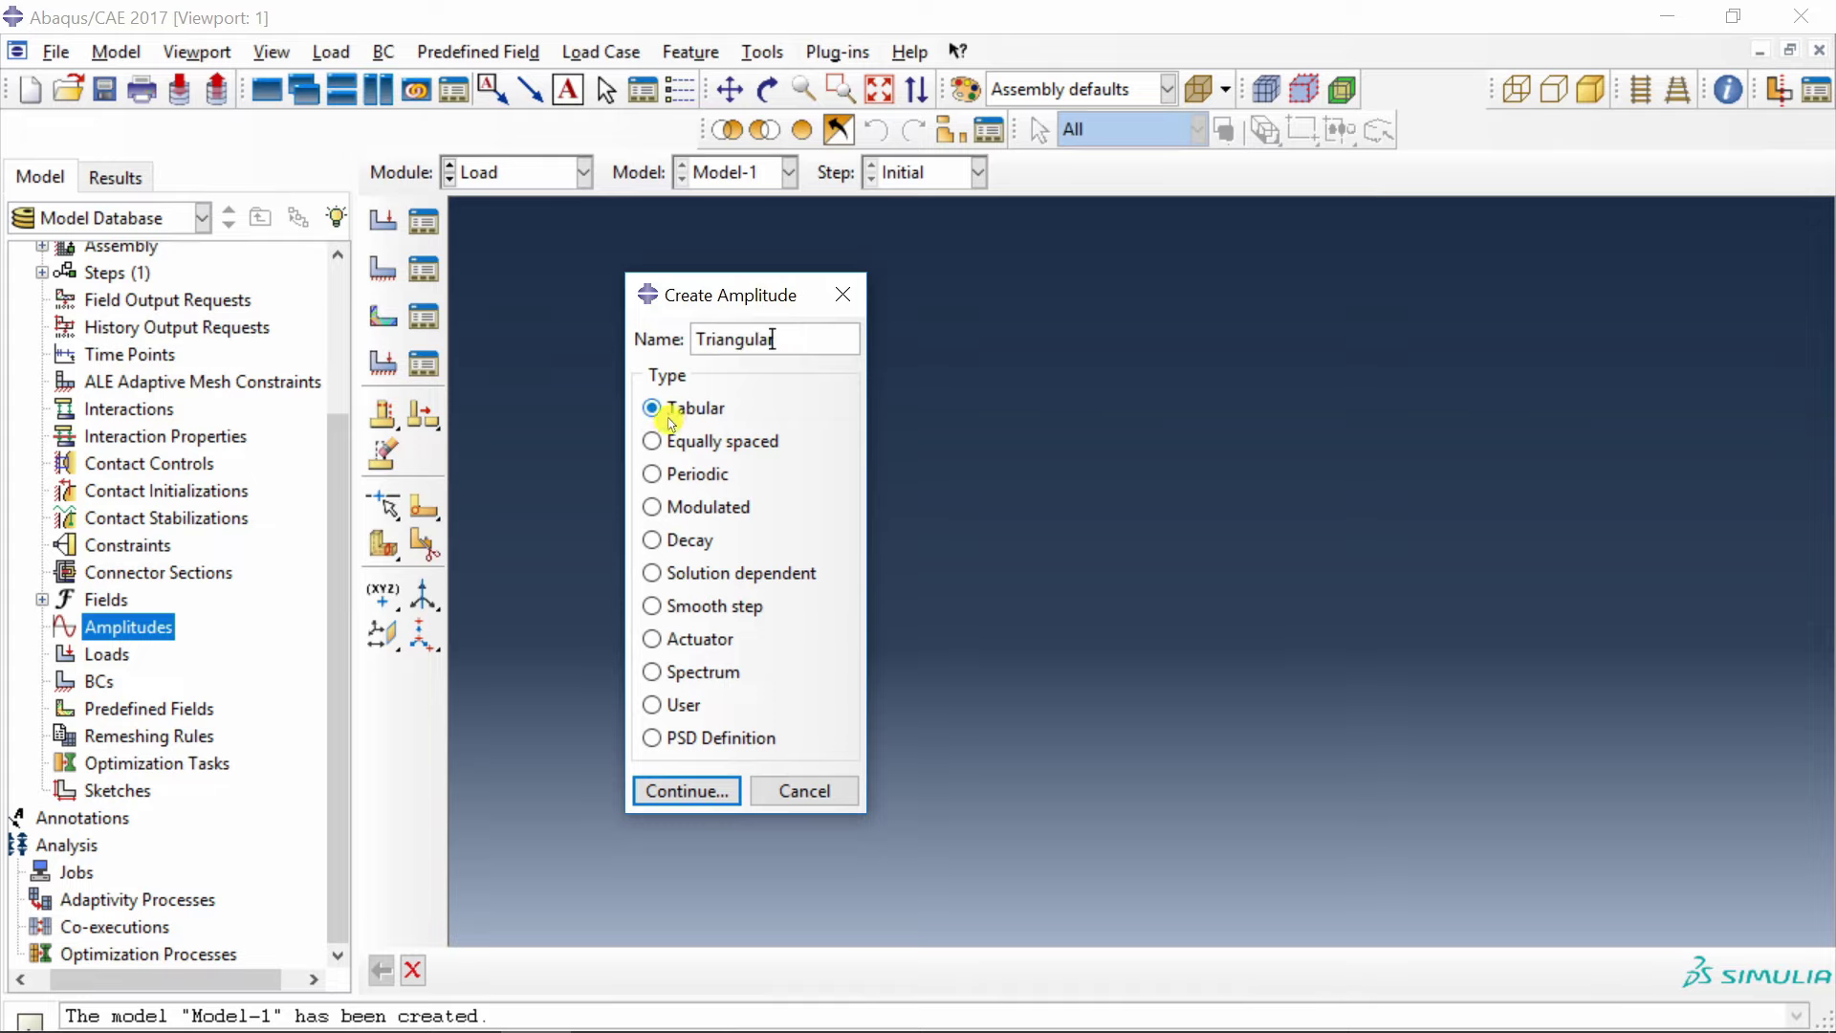
click(689, 790)
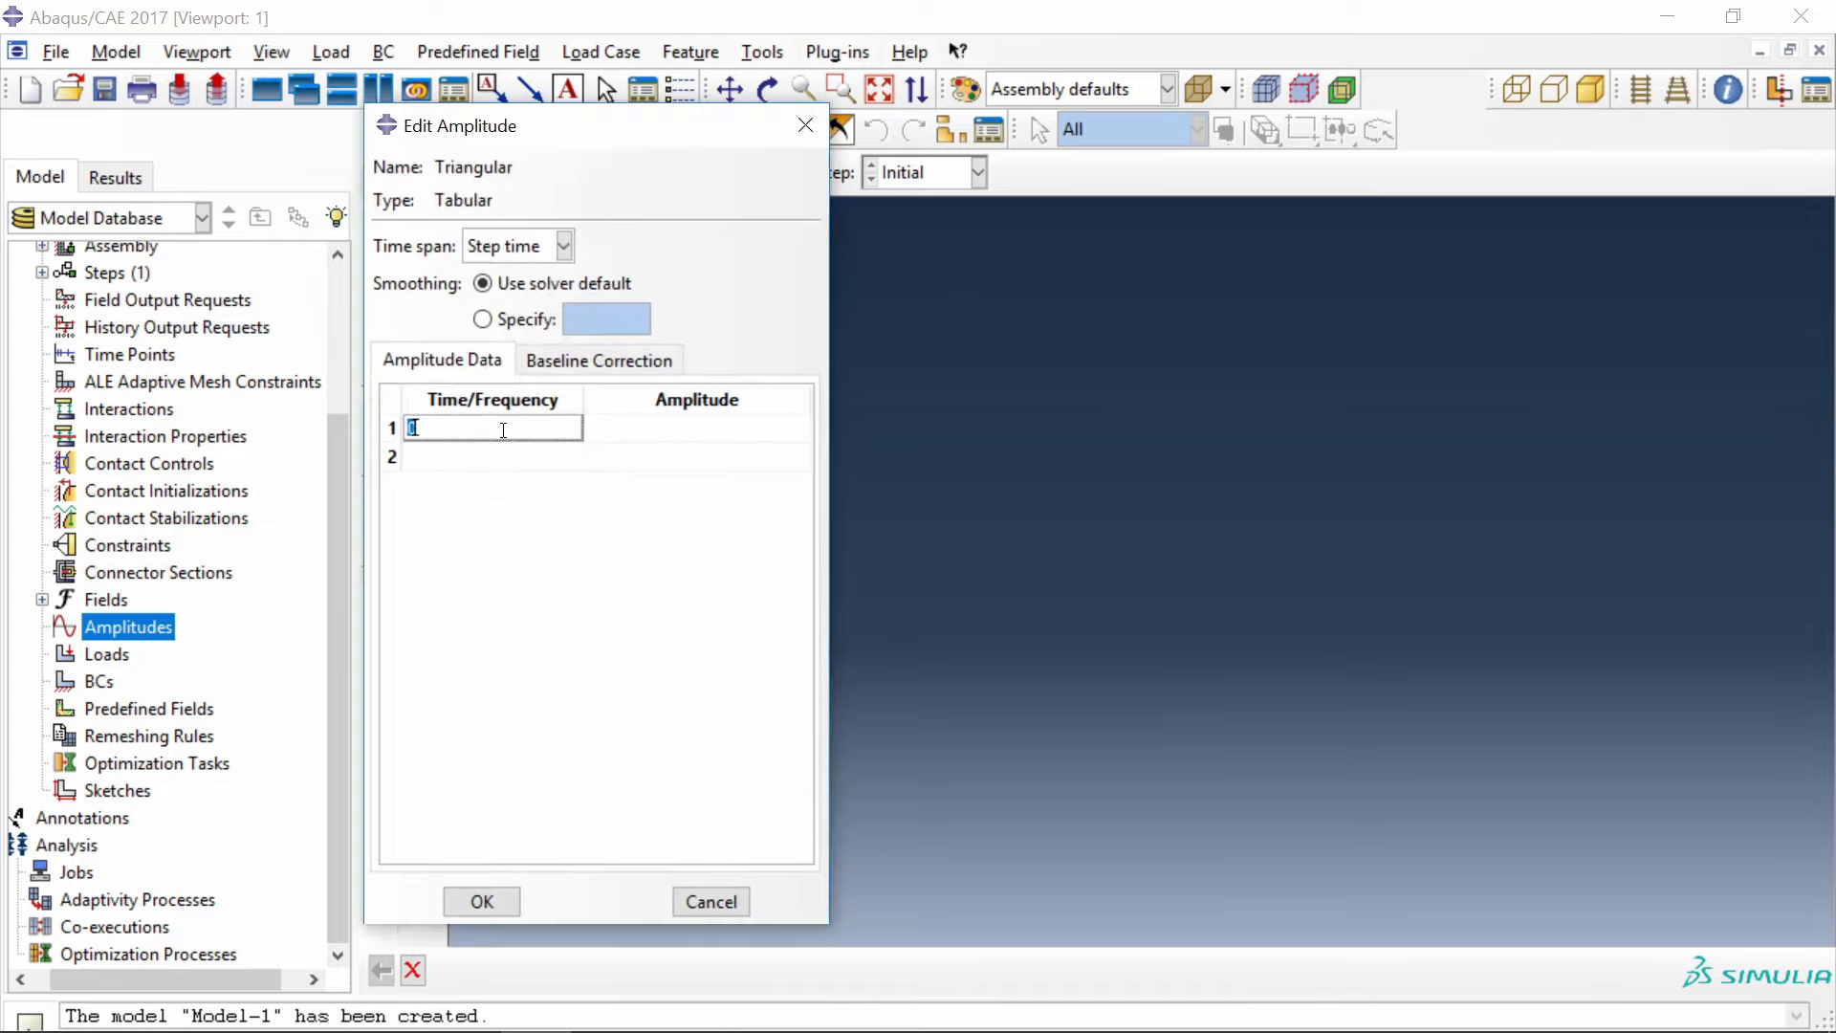
Enter the time values 0 through 6 in the amplitude table.
key(Tab)
key(Tab)
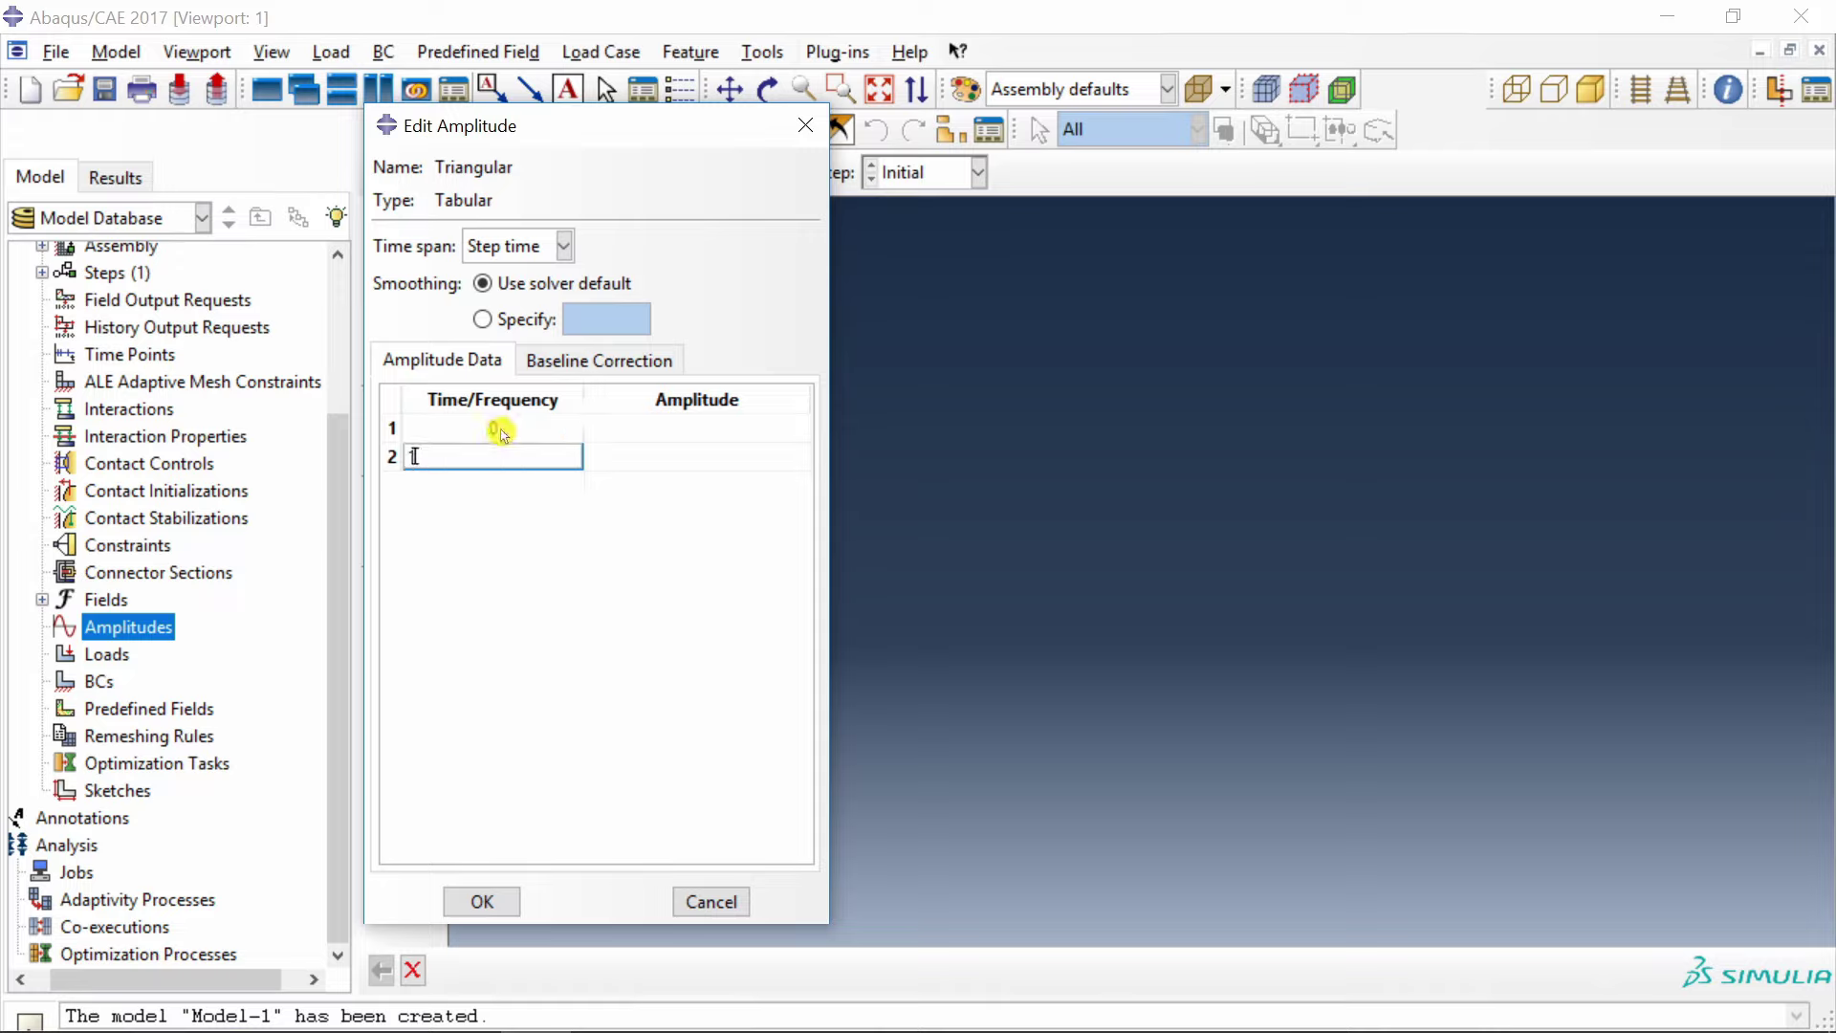
text(1)
key(Tab)
key(Tab)
text(2)
key(Tab)
key(Tab)
text(3)
key(Tab)
key(Tab)
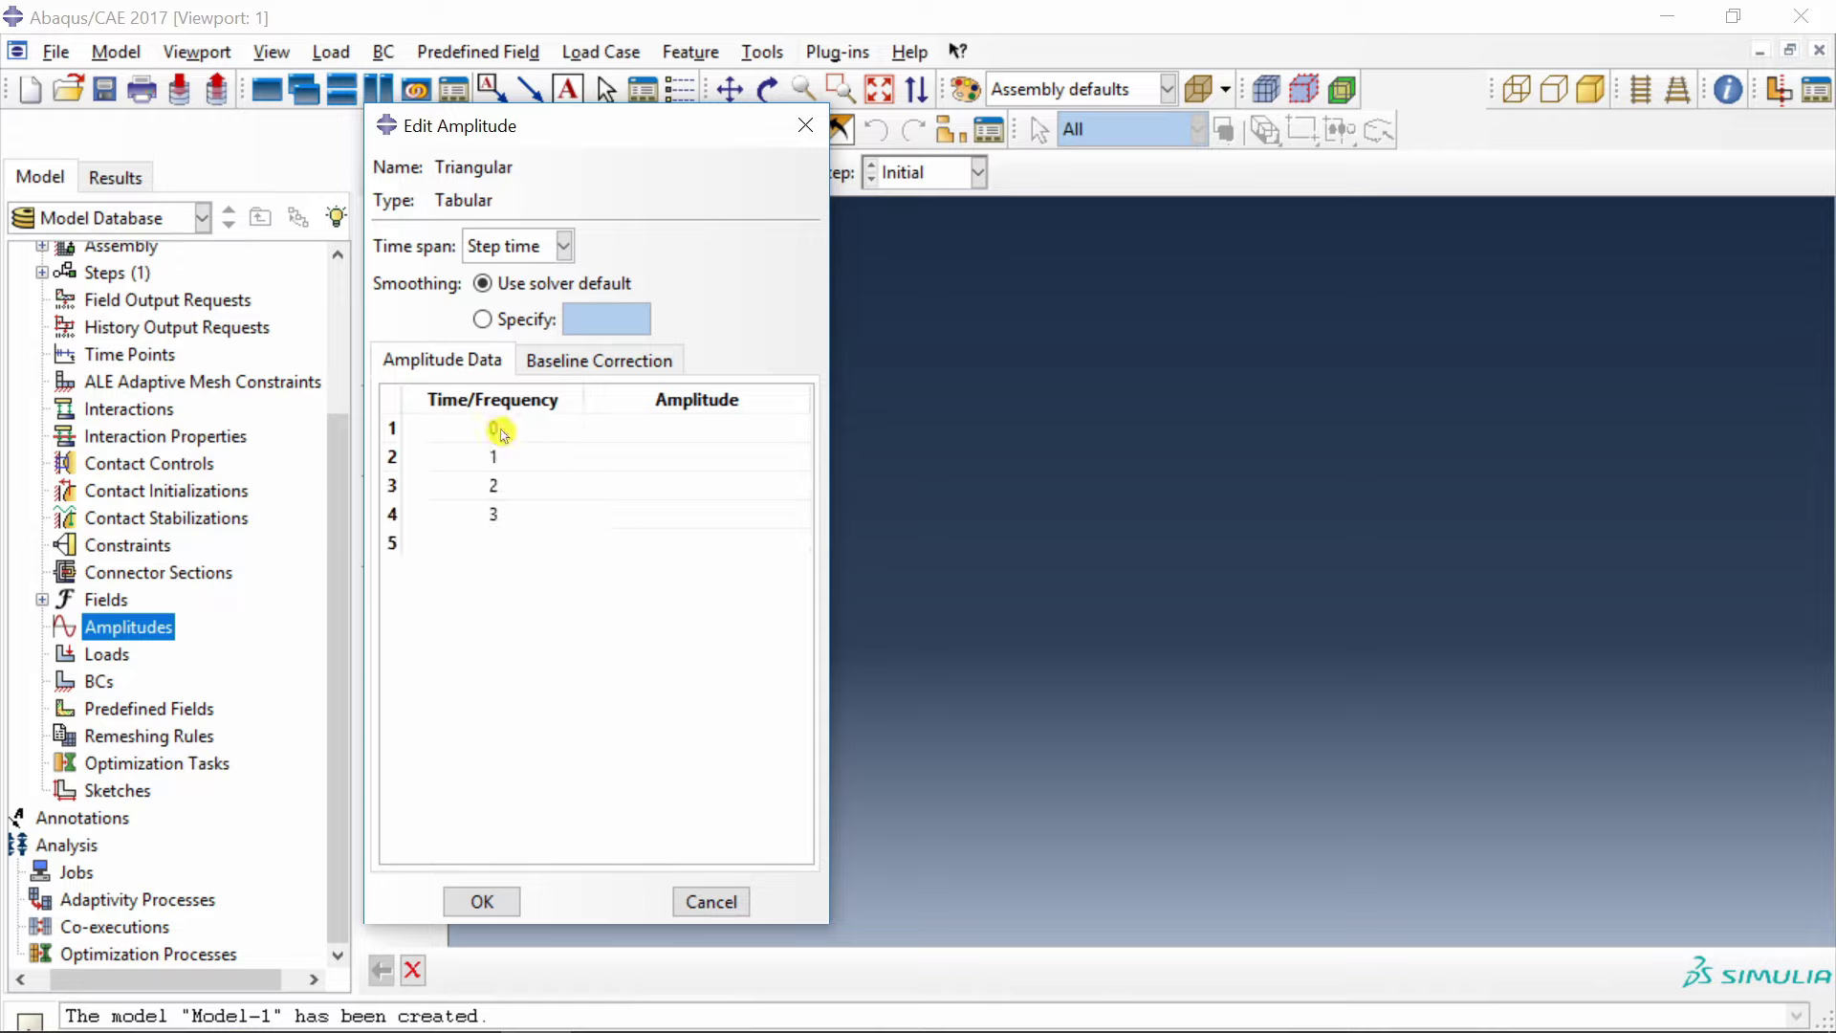
text(4)
key(Tab)
key(Tab)
text(5)
key(Tab)
key(Tab)
text(6)
key(Tab)
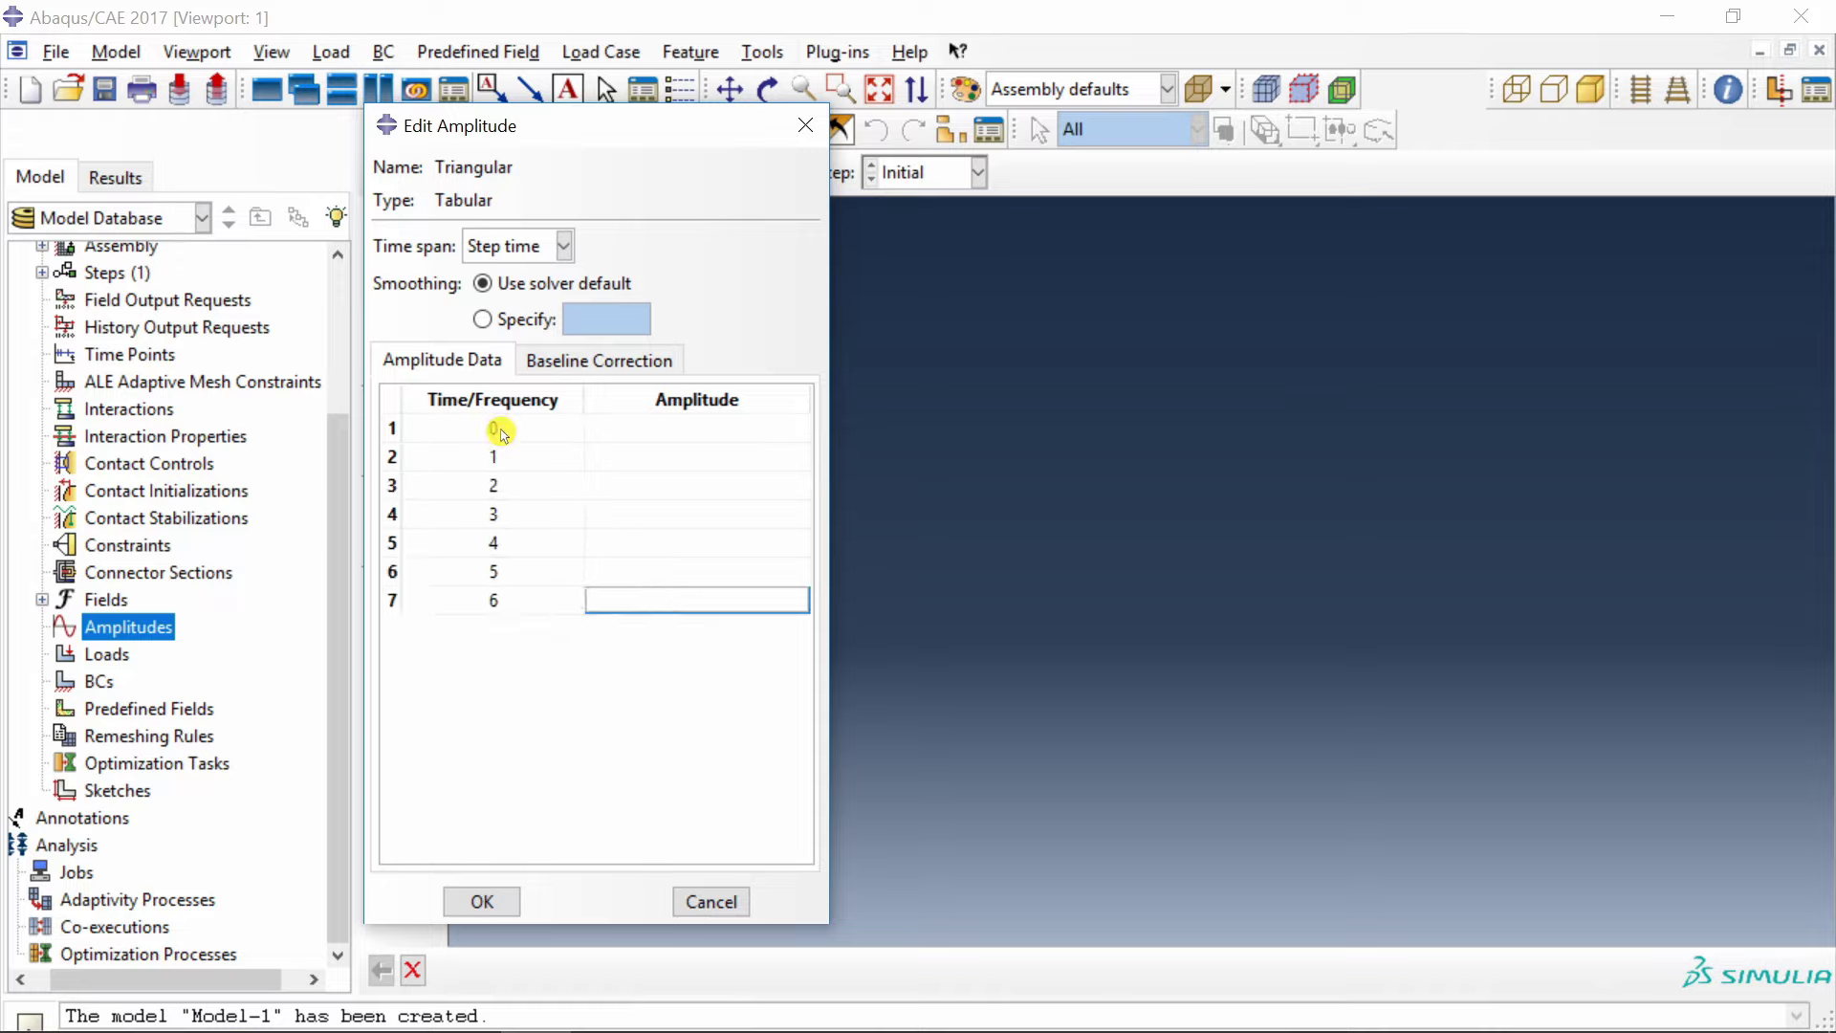
Fill the amplitude column with 0, 1, 0, 1, 0, 1, 0 and save Triangular.
click(642, 428)
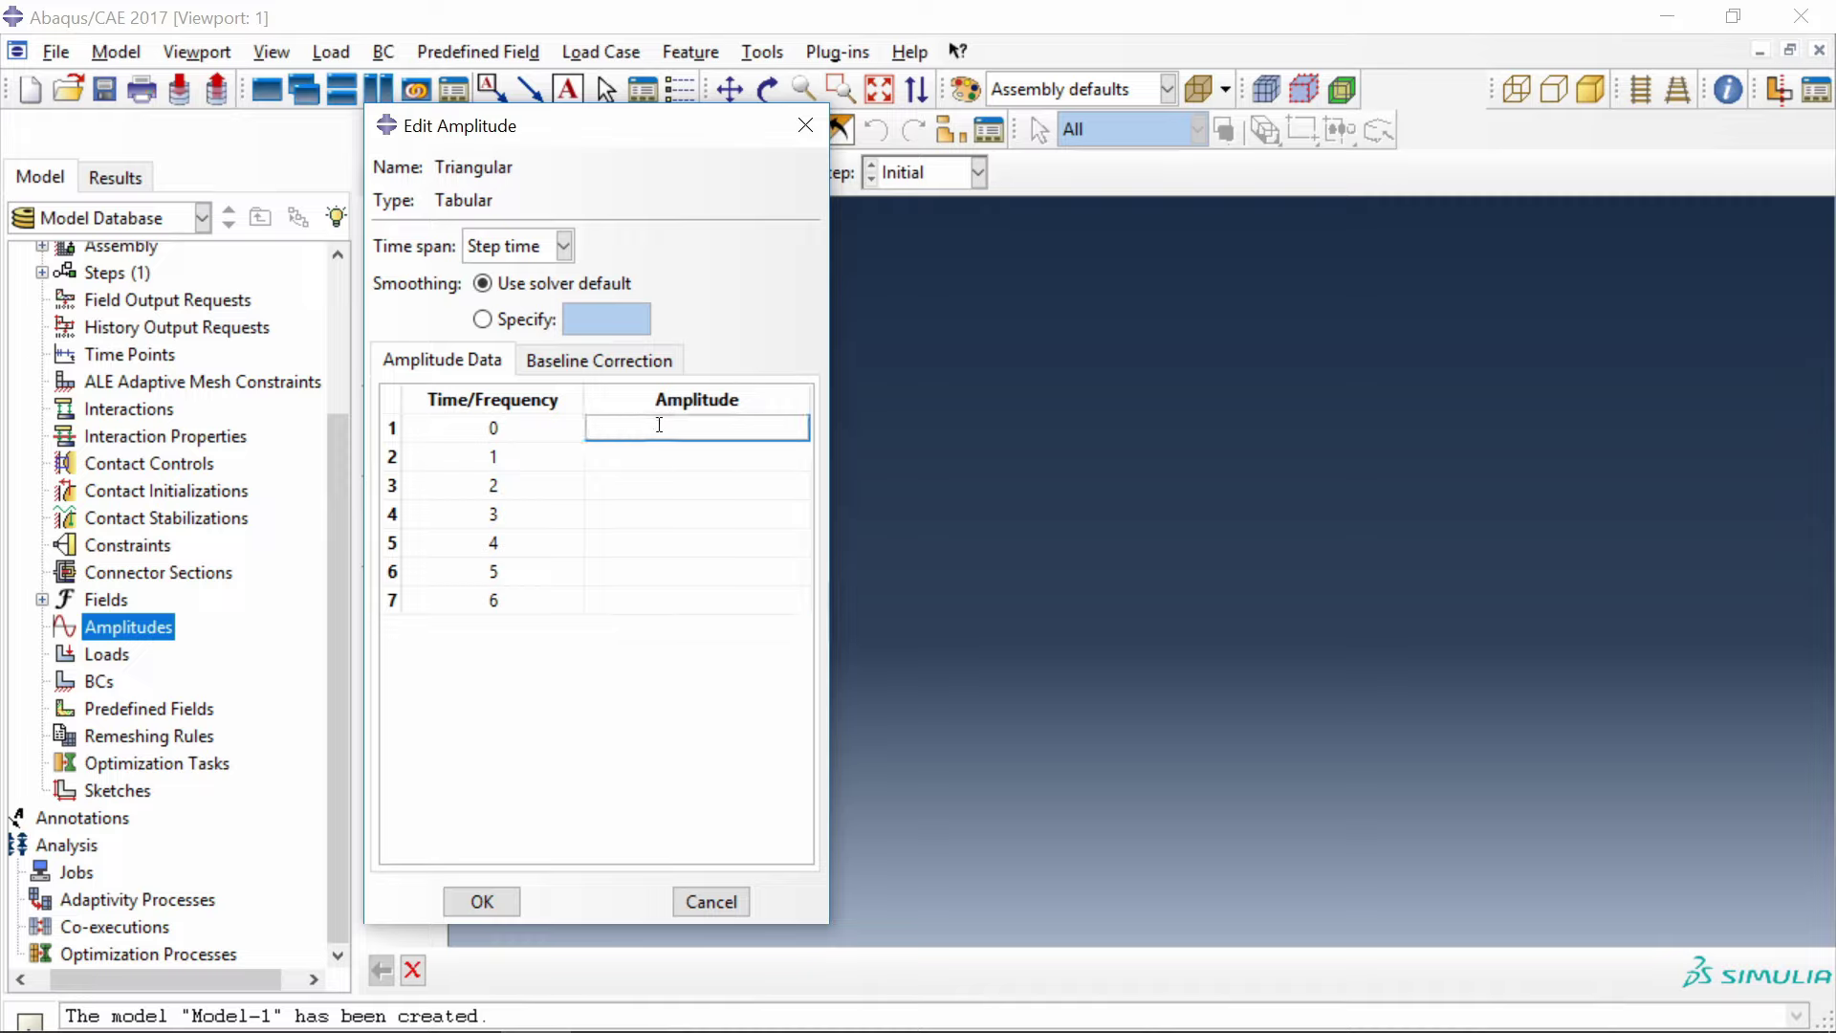
text(0)
click(664, 457)
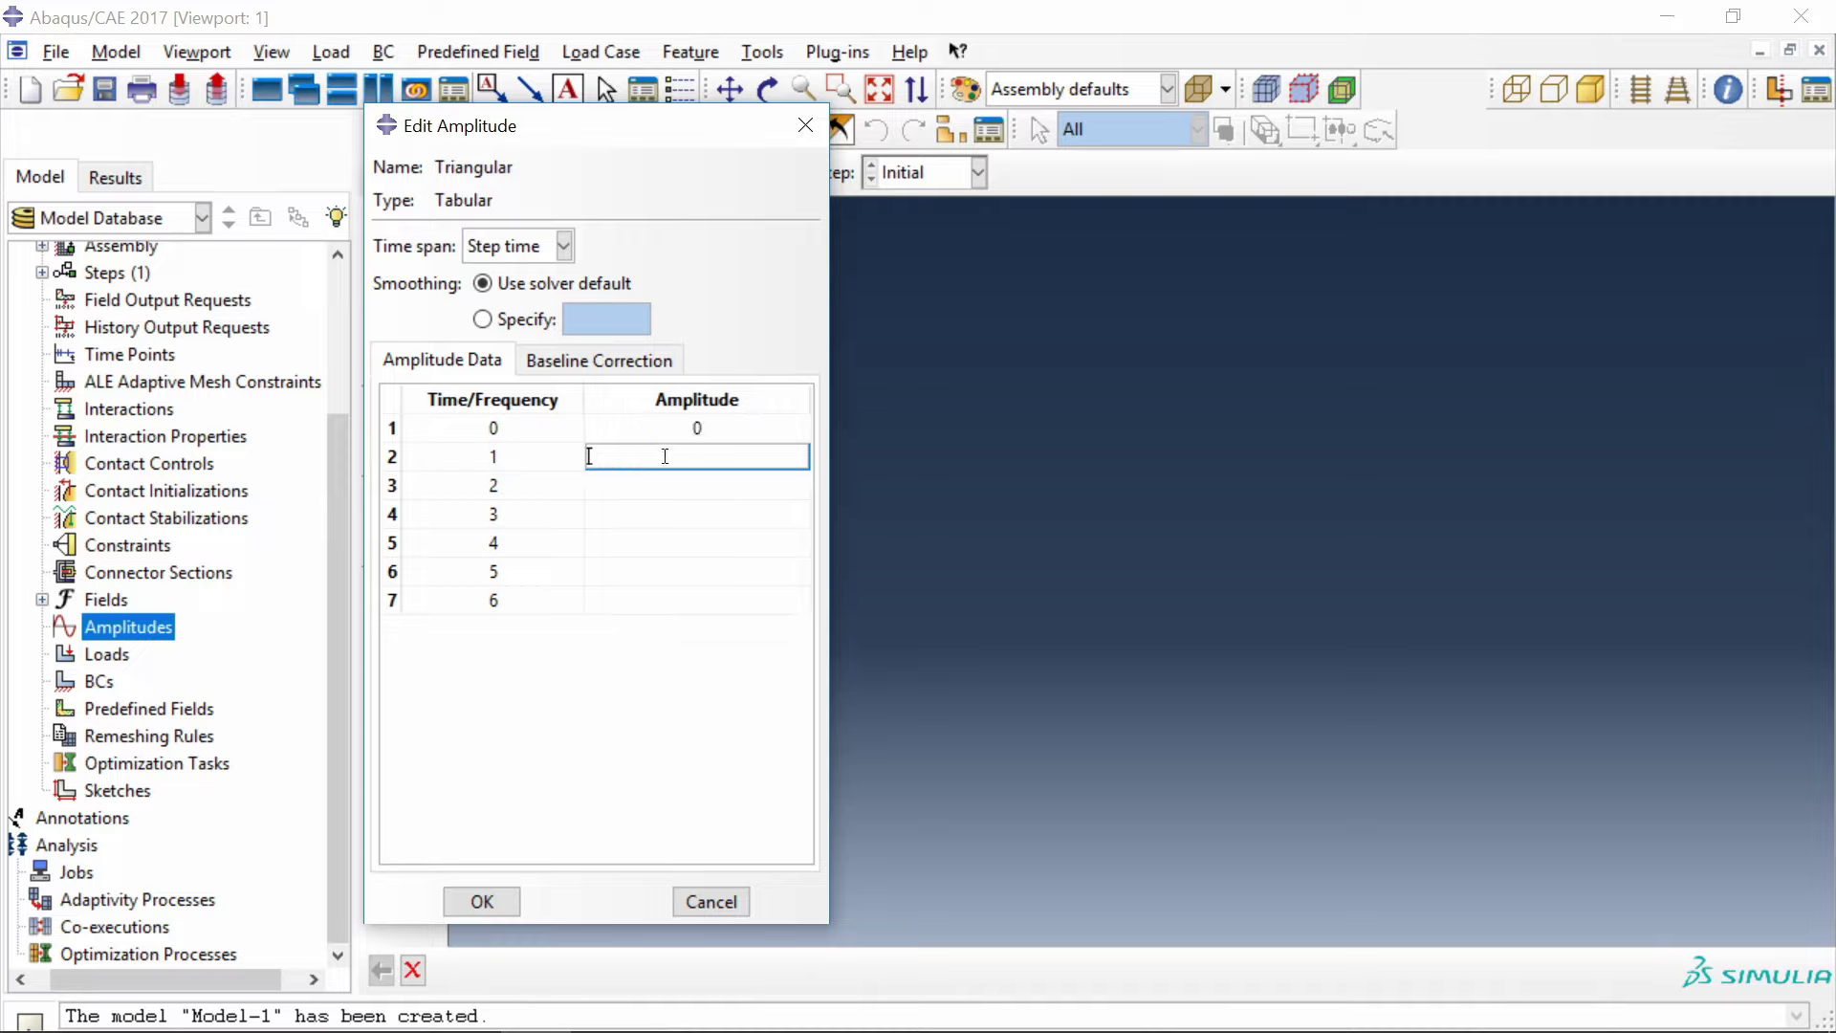
text(1)
click(648, 485)
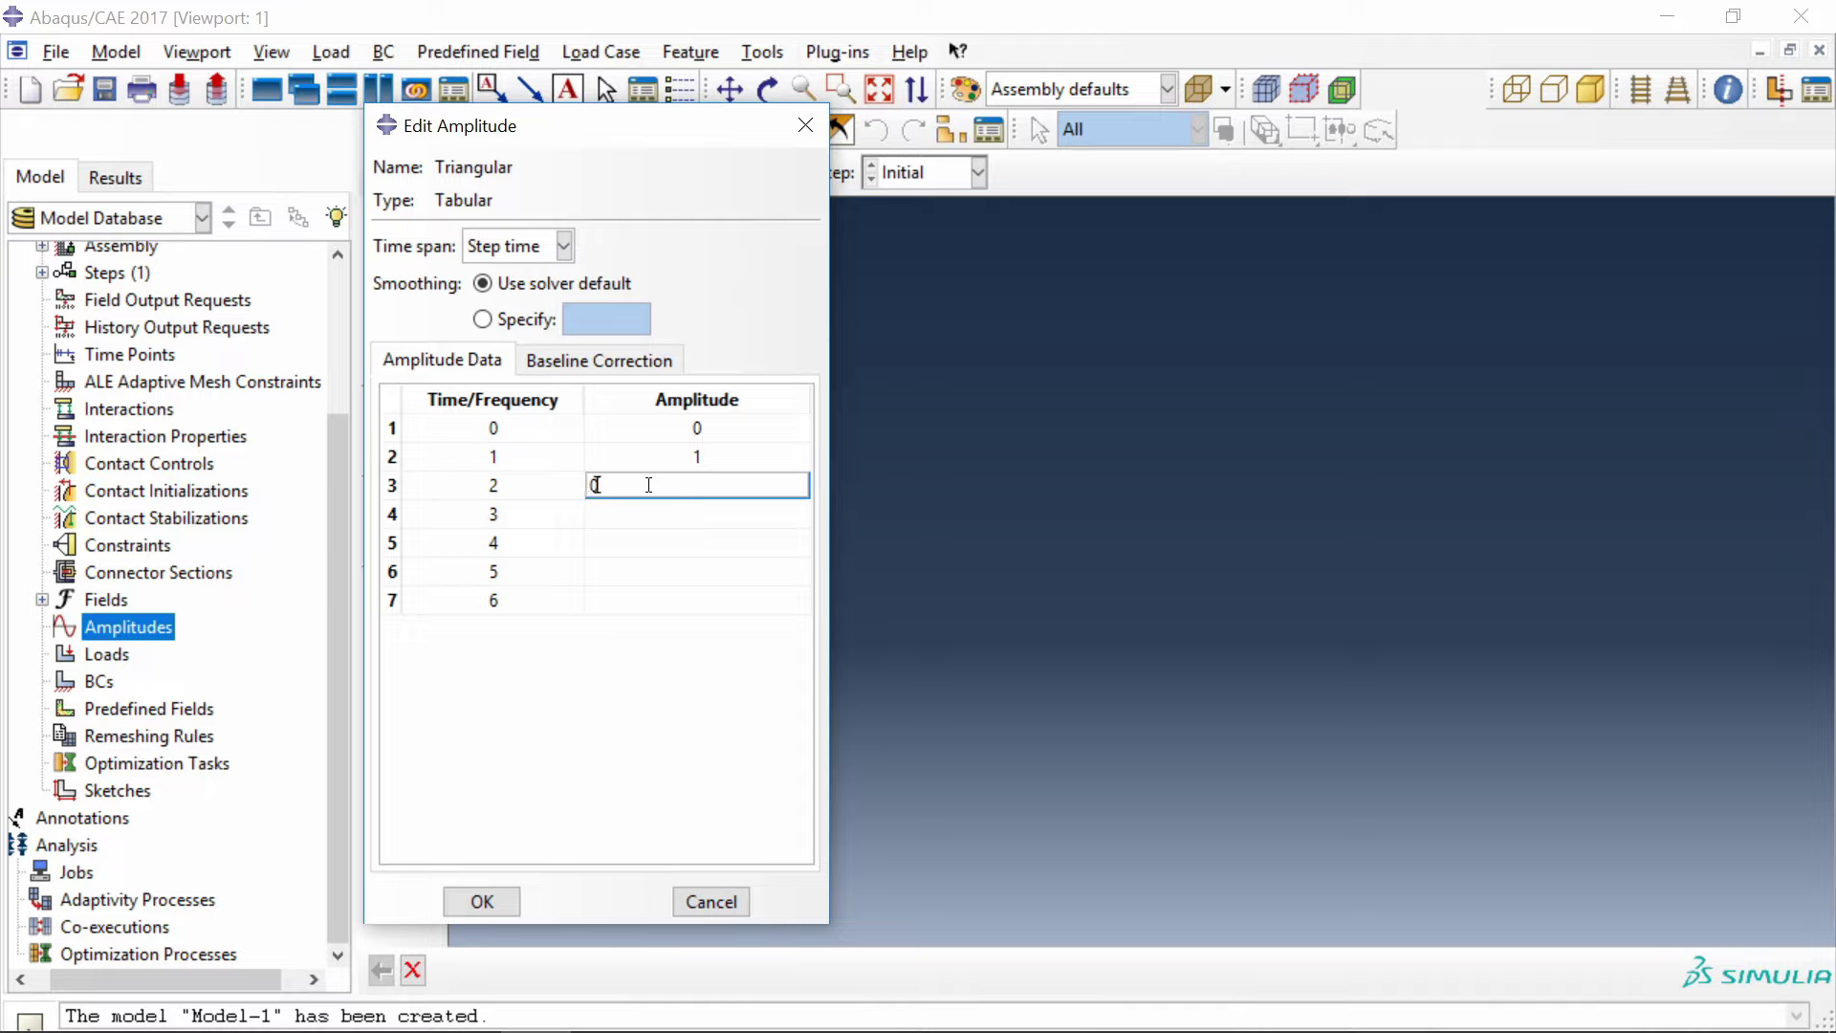
click(664, 511)
text(1)
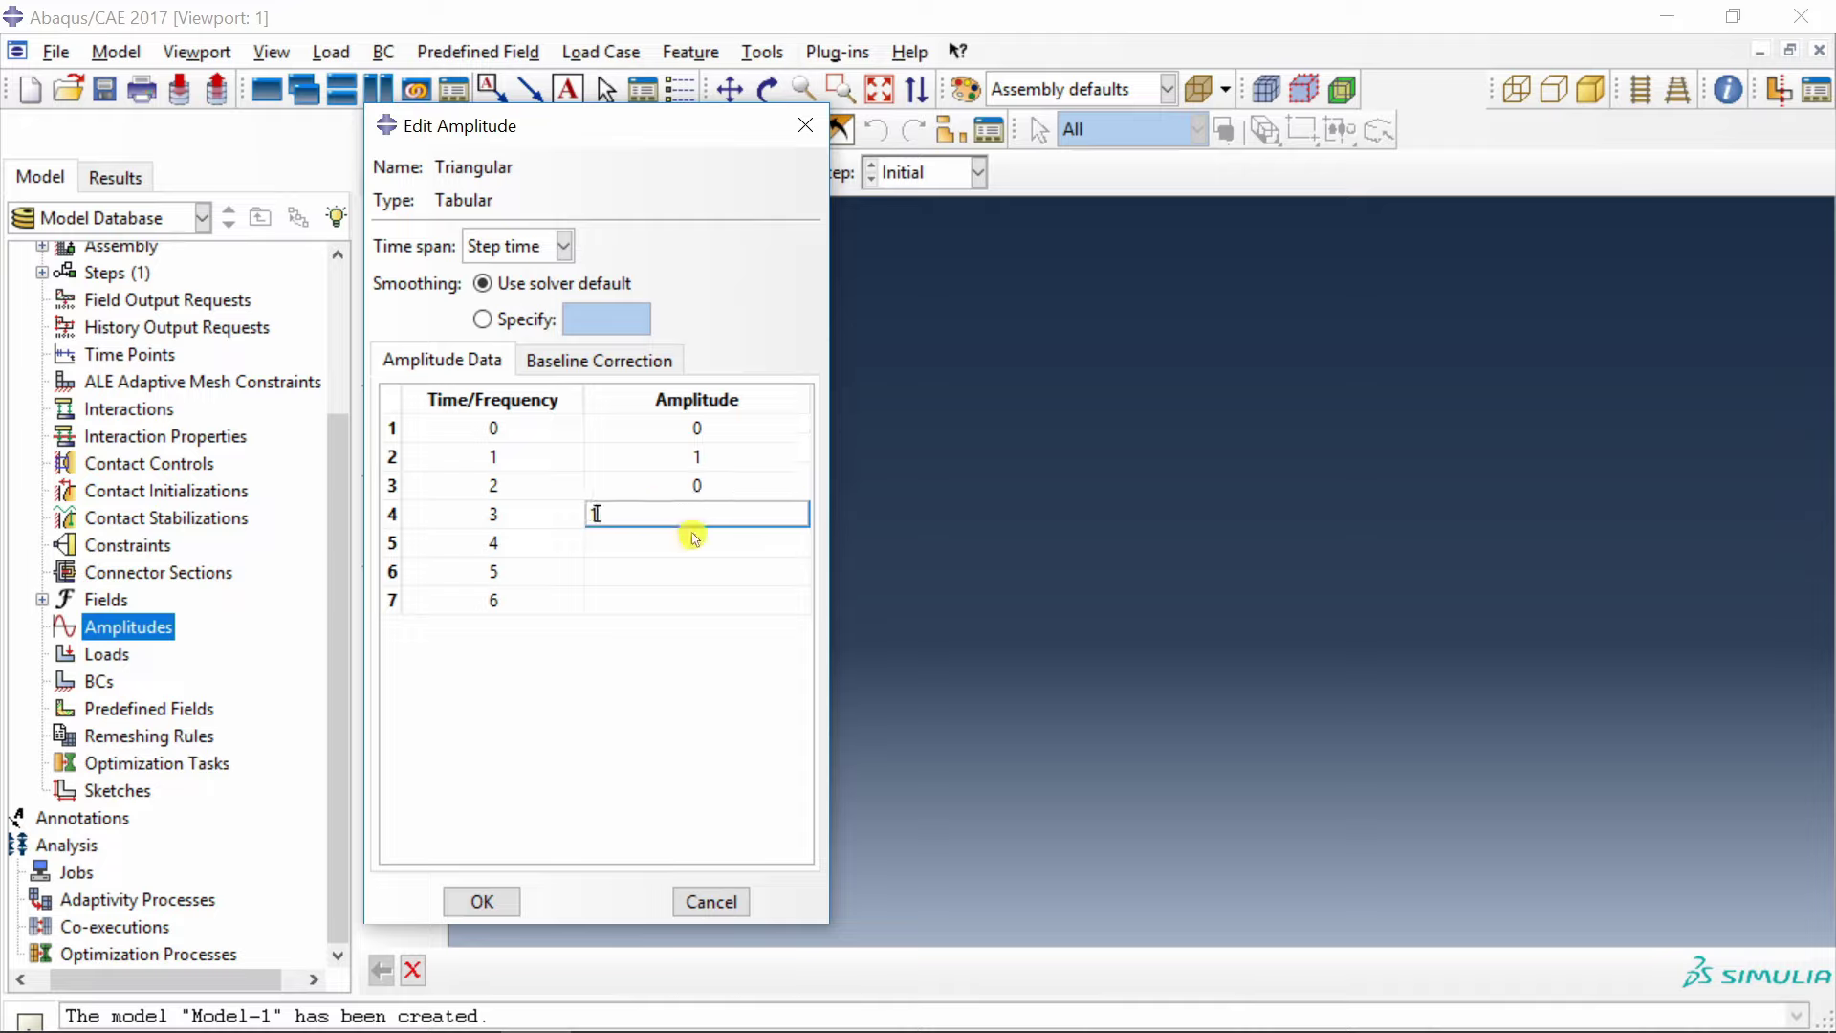
click(684, 542)
text(0)
click(669, 571)
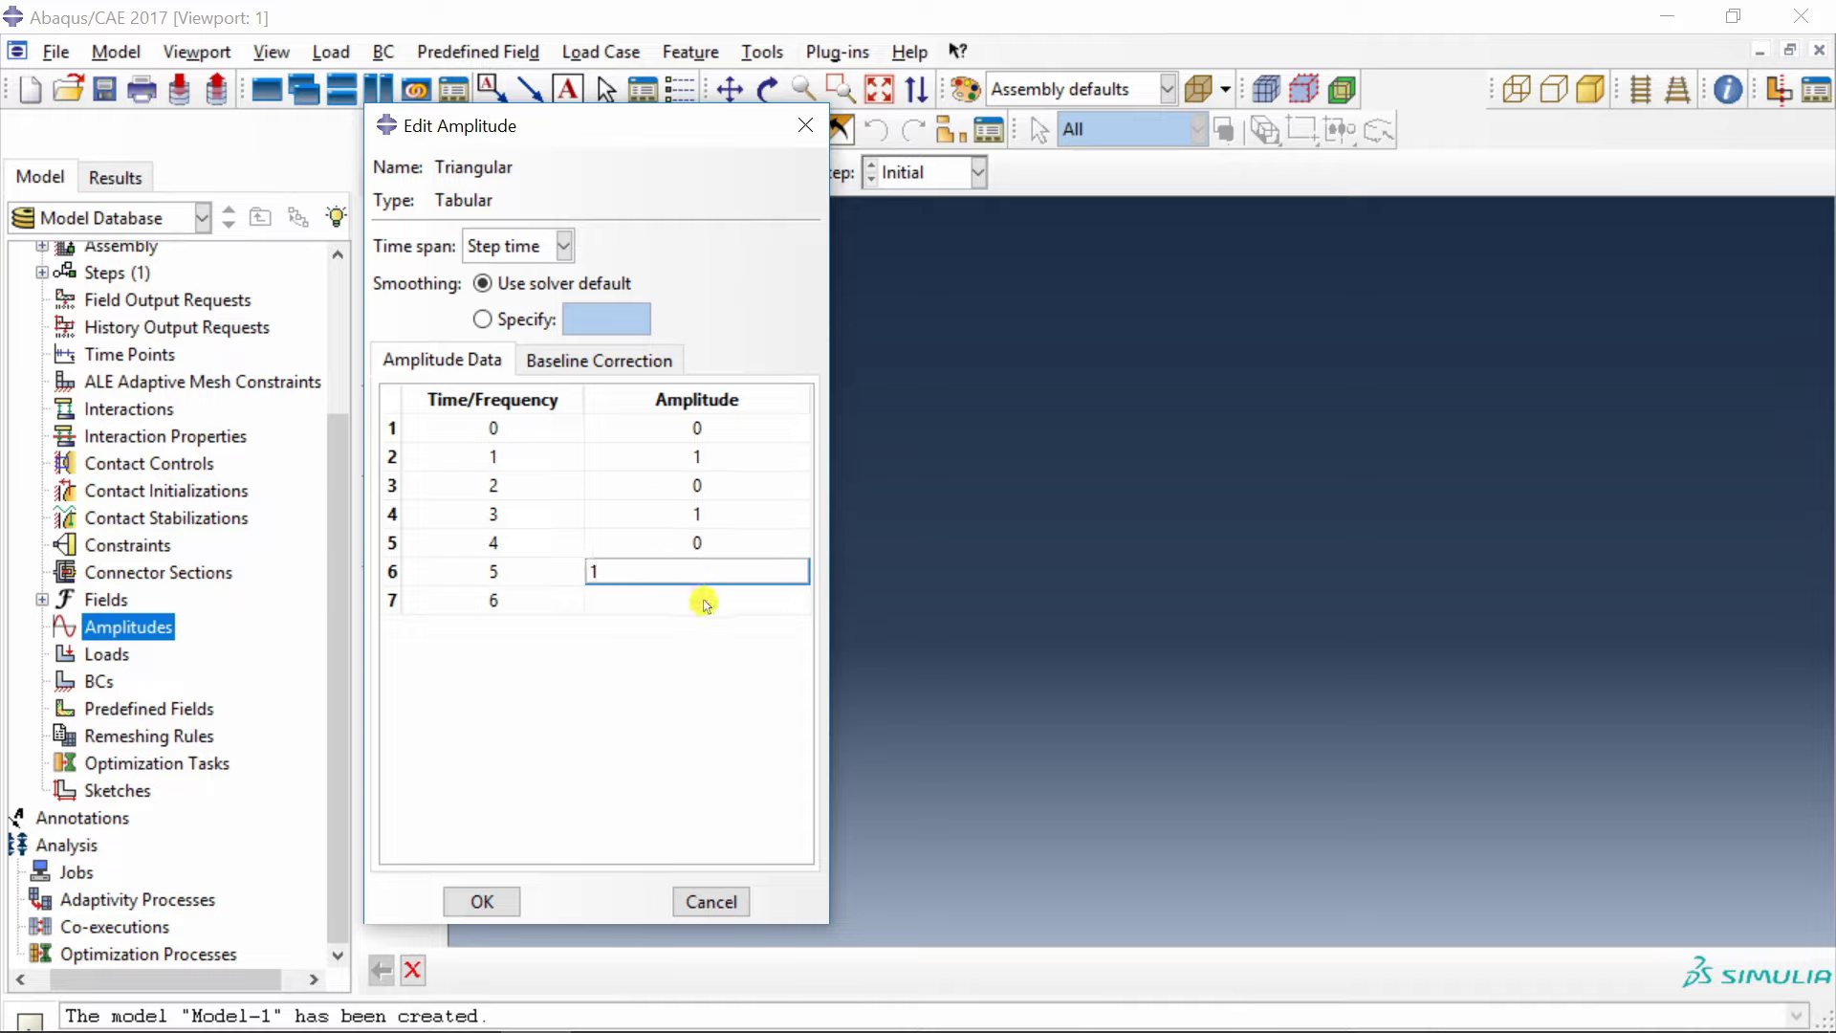
click(705, 600)
key(Return)
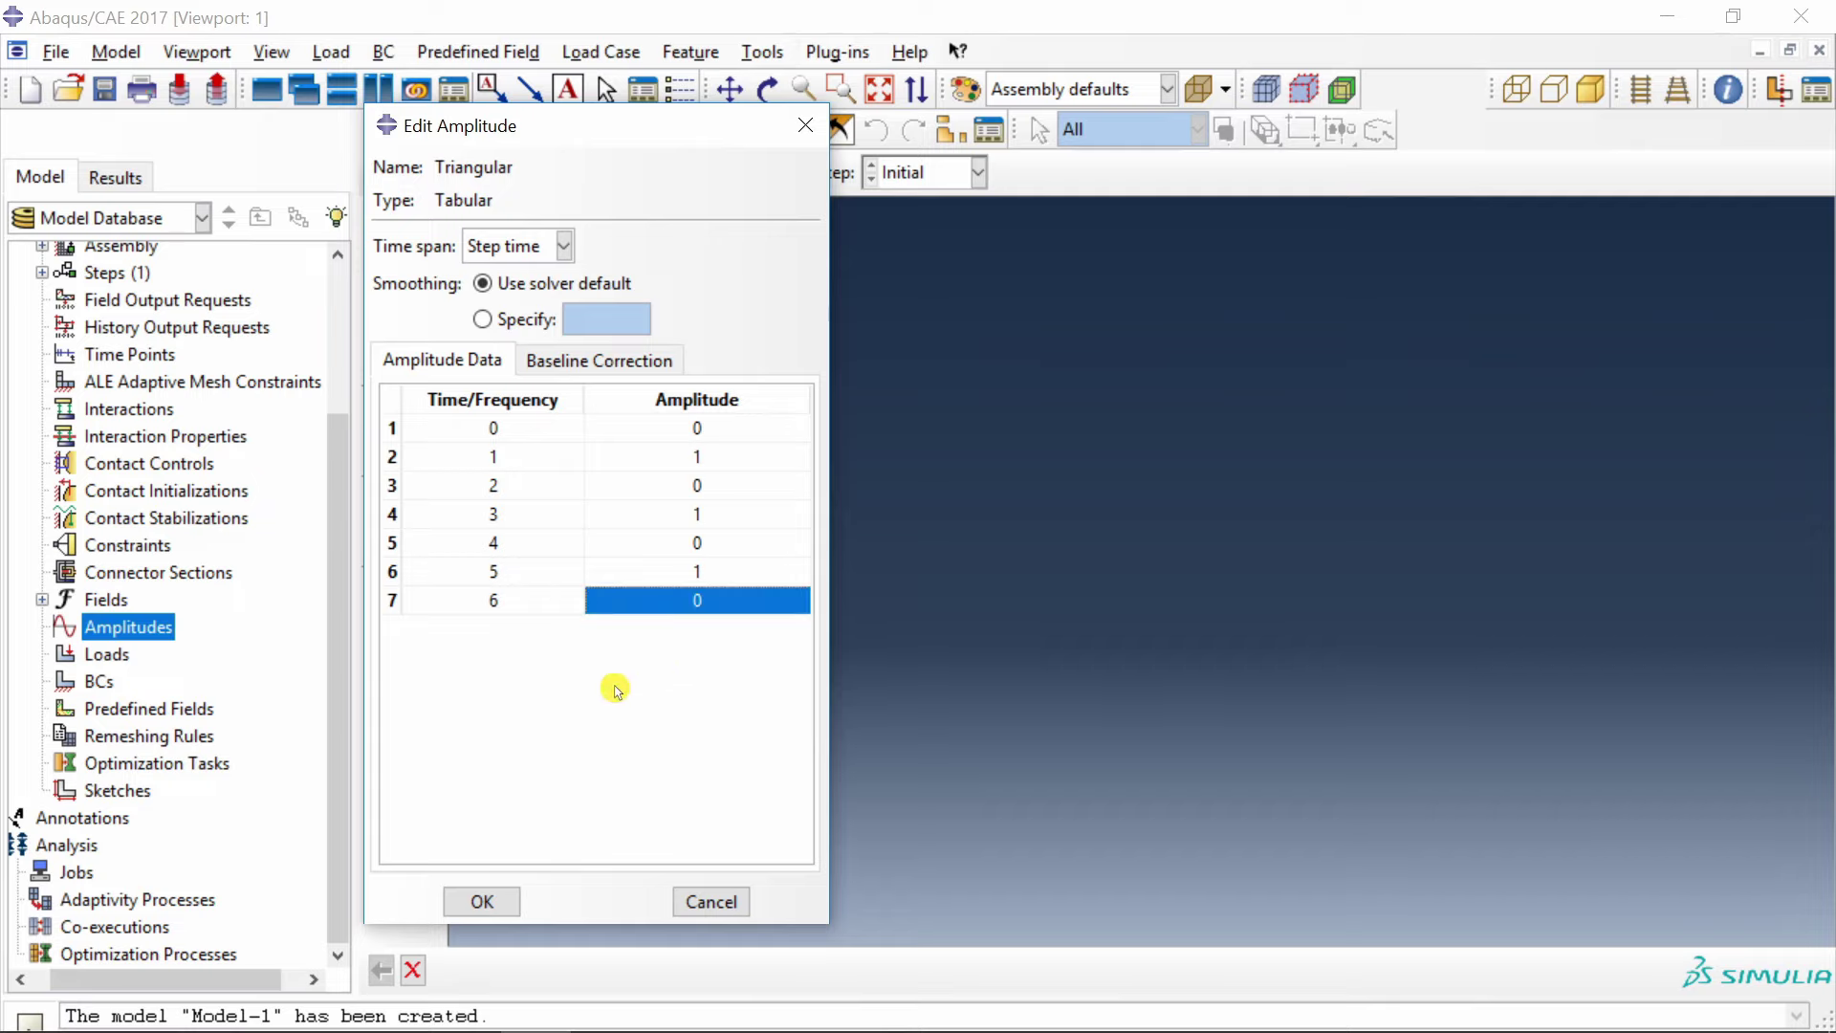
click(483, 900)
mouse_move(137, 661)
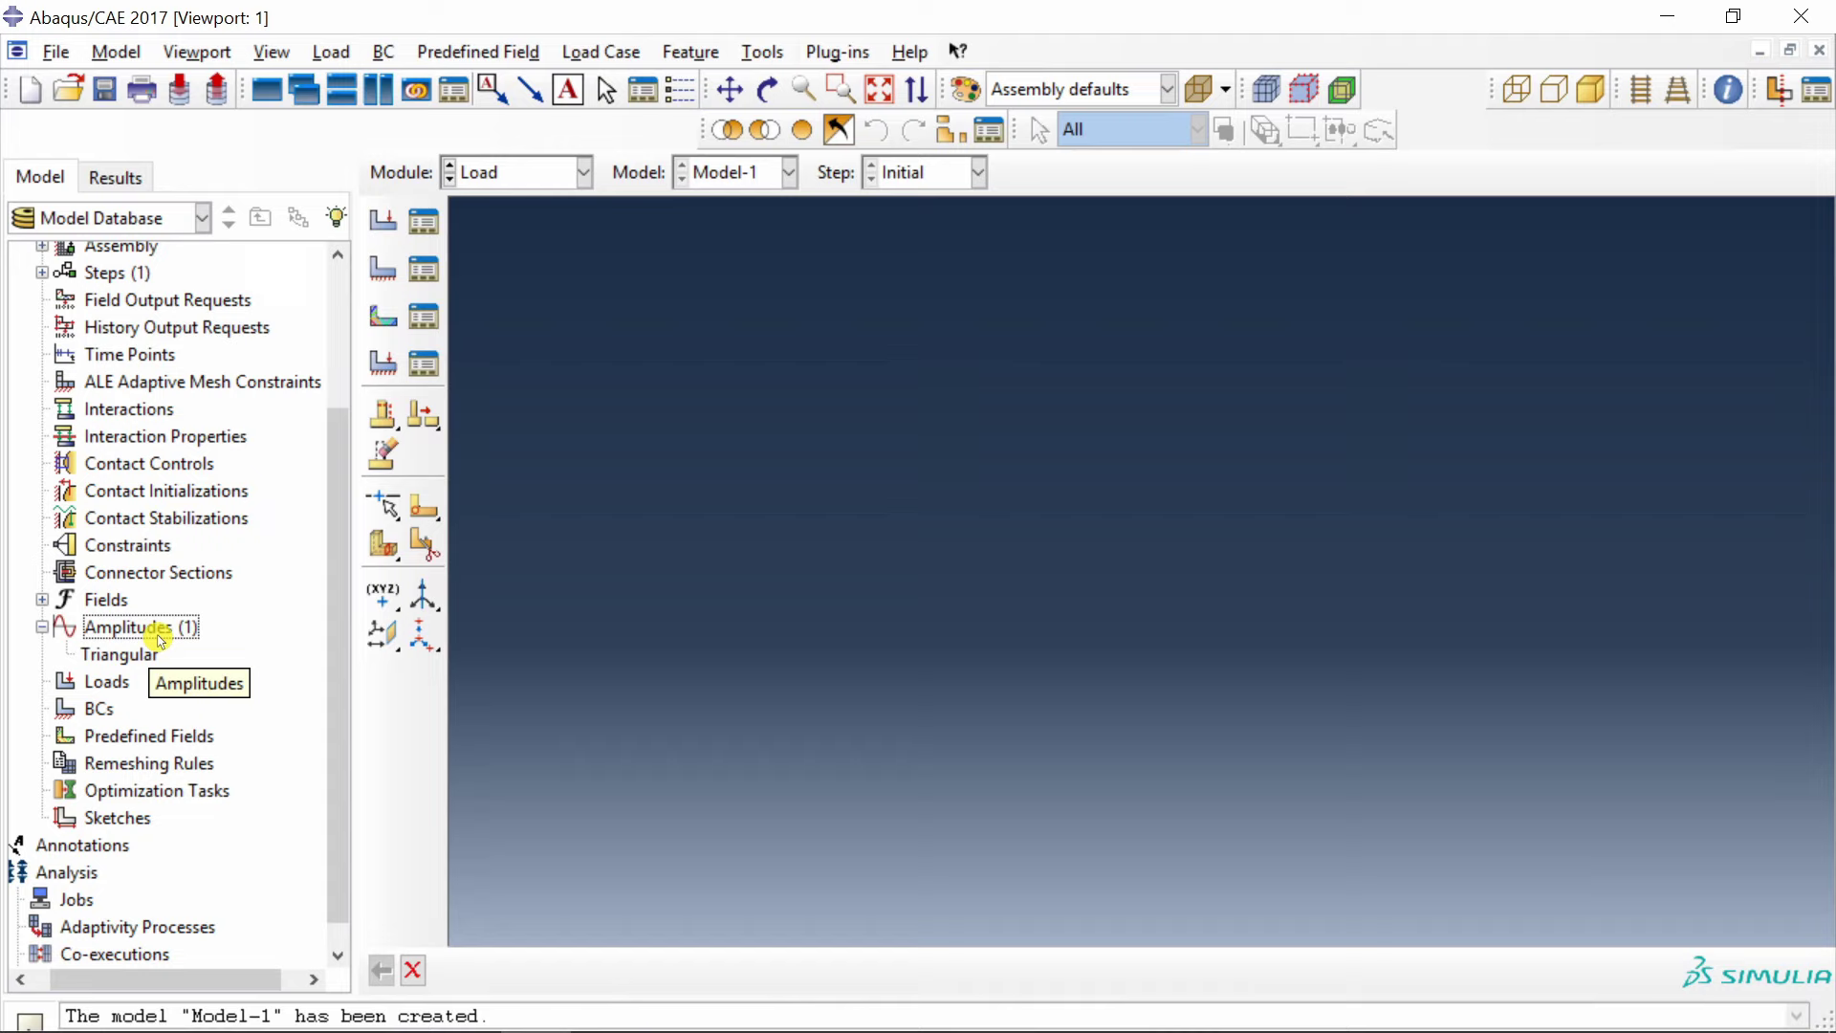
Create periodic amplitude Sin: frequency pi, start 0, initial amplitude 0, A=0, B=1.
double_click(153, 627)
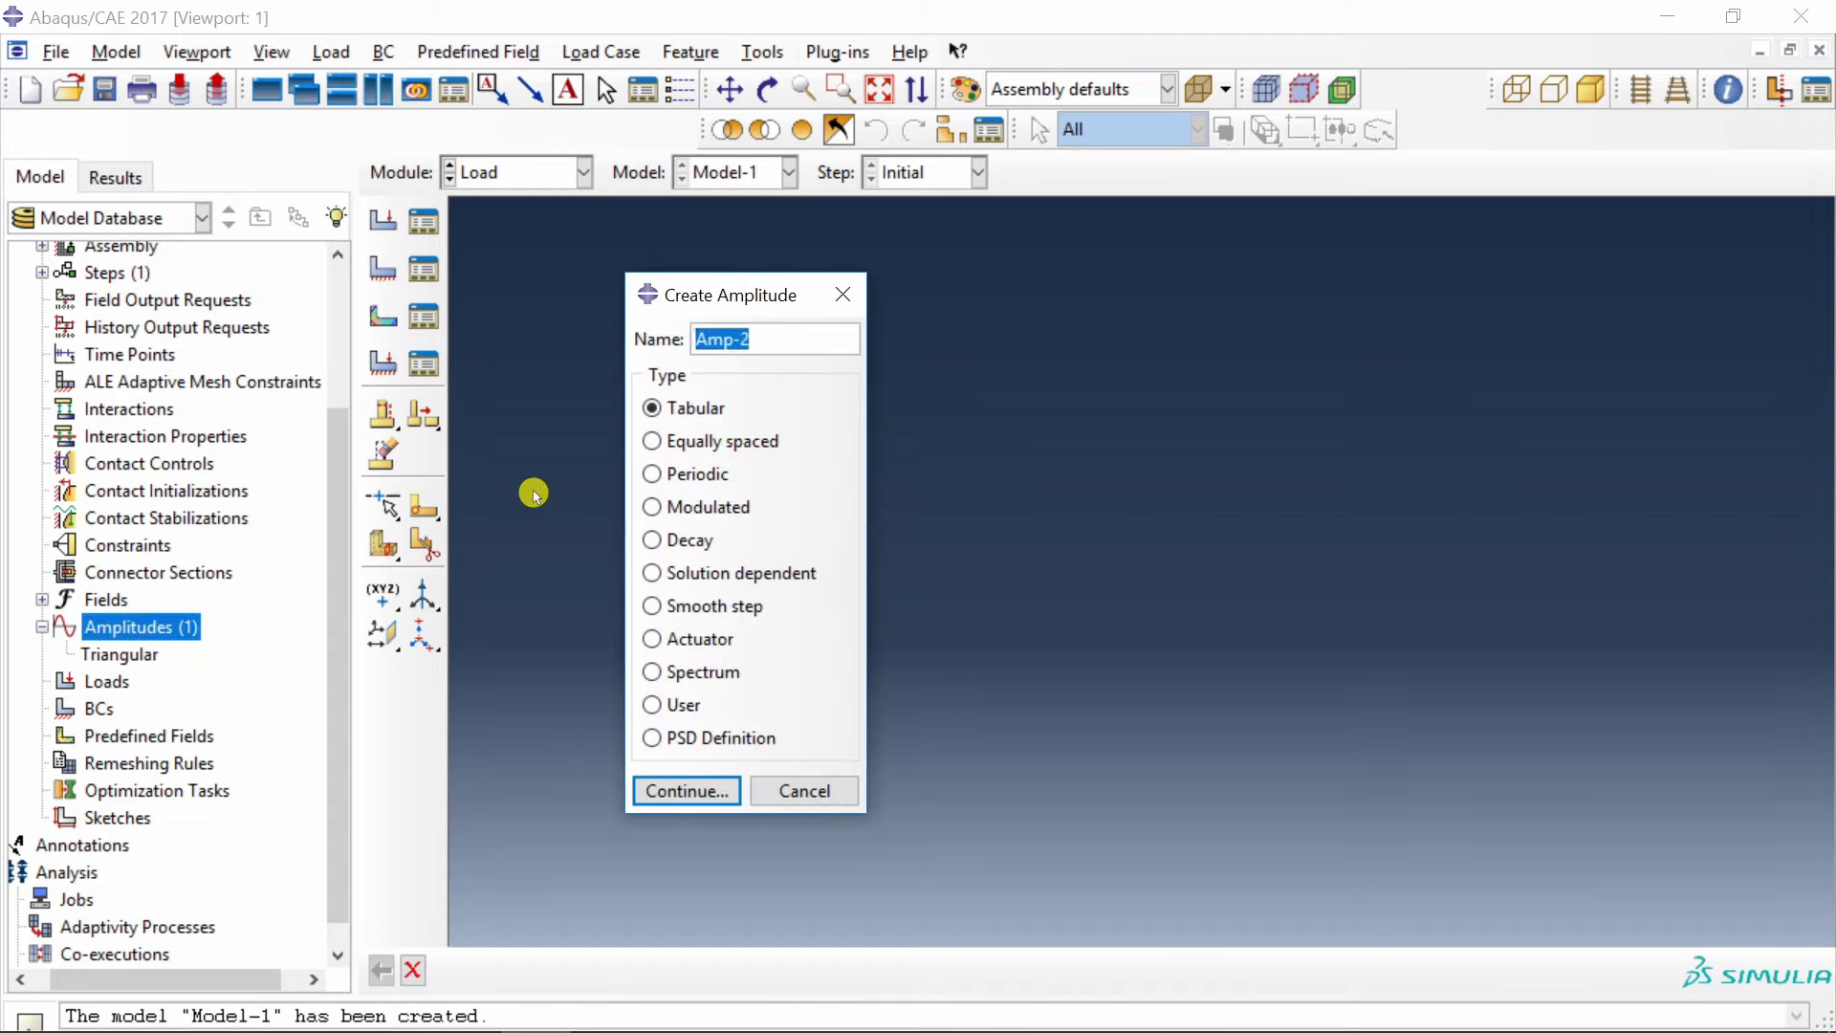
text(Sin)
click(654, 476)
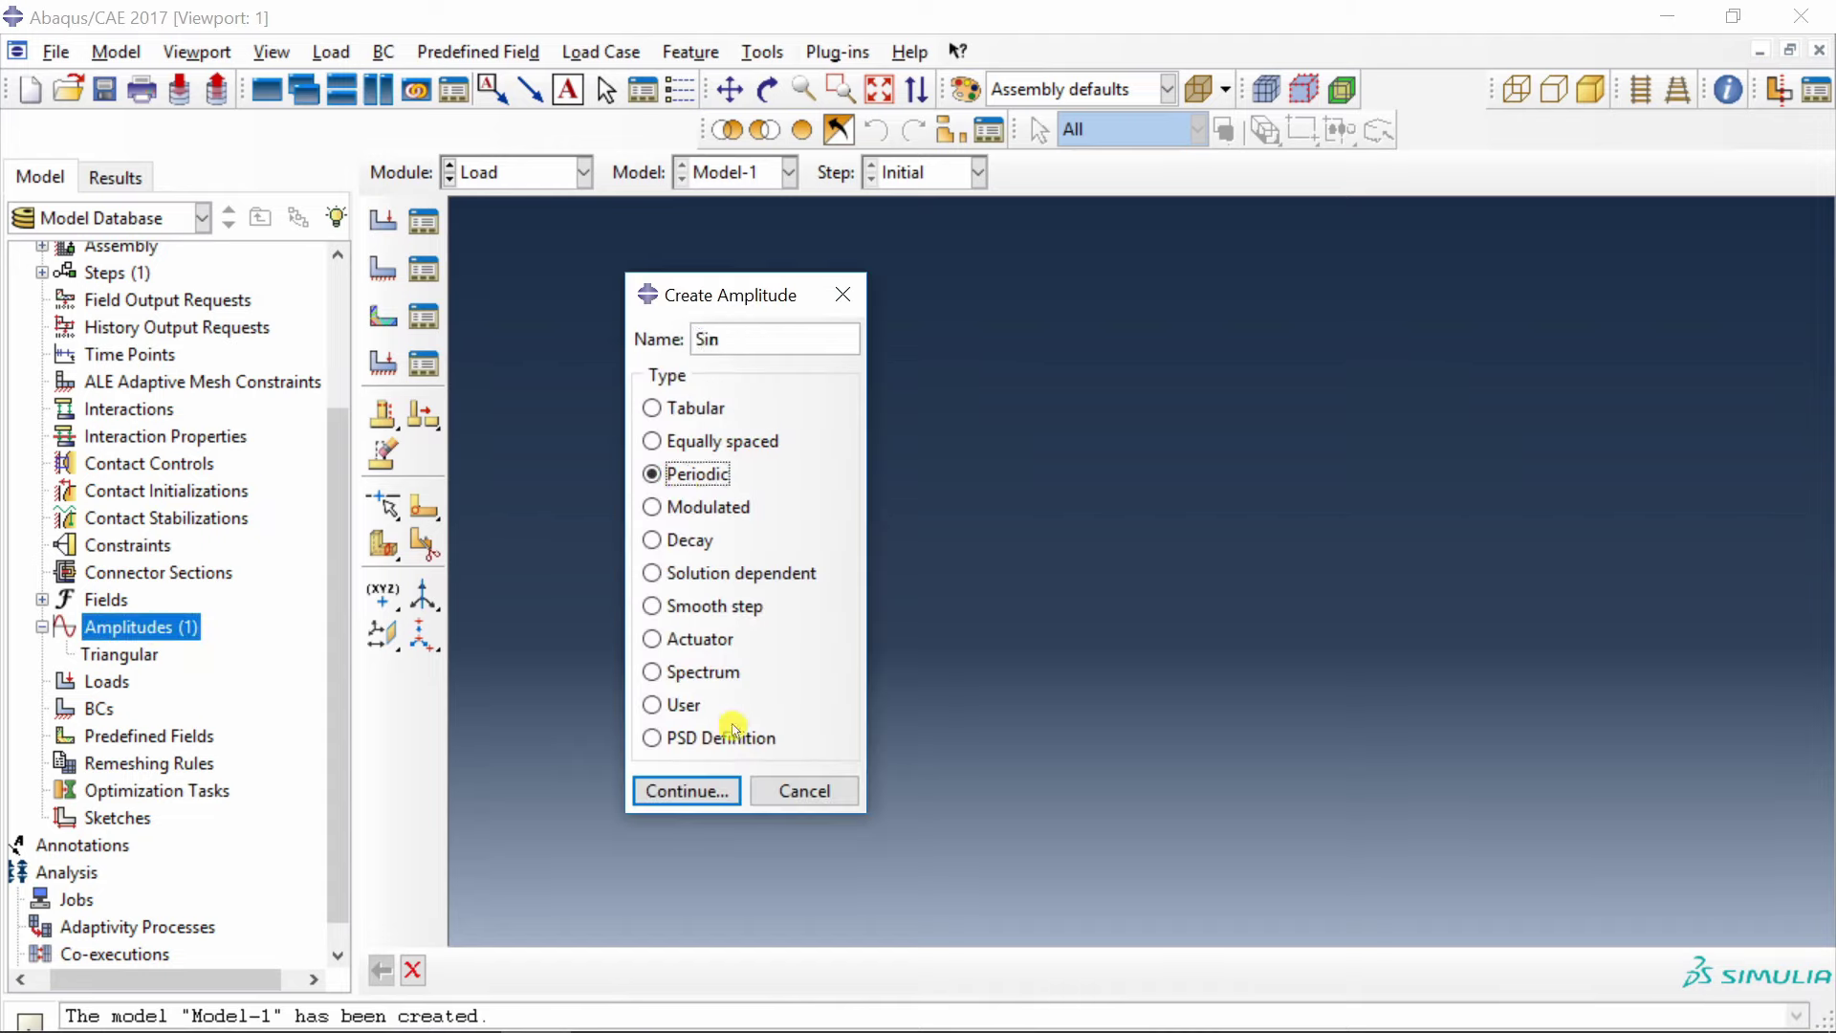
click(703, 793)
drag(554, 668, 534, 257)
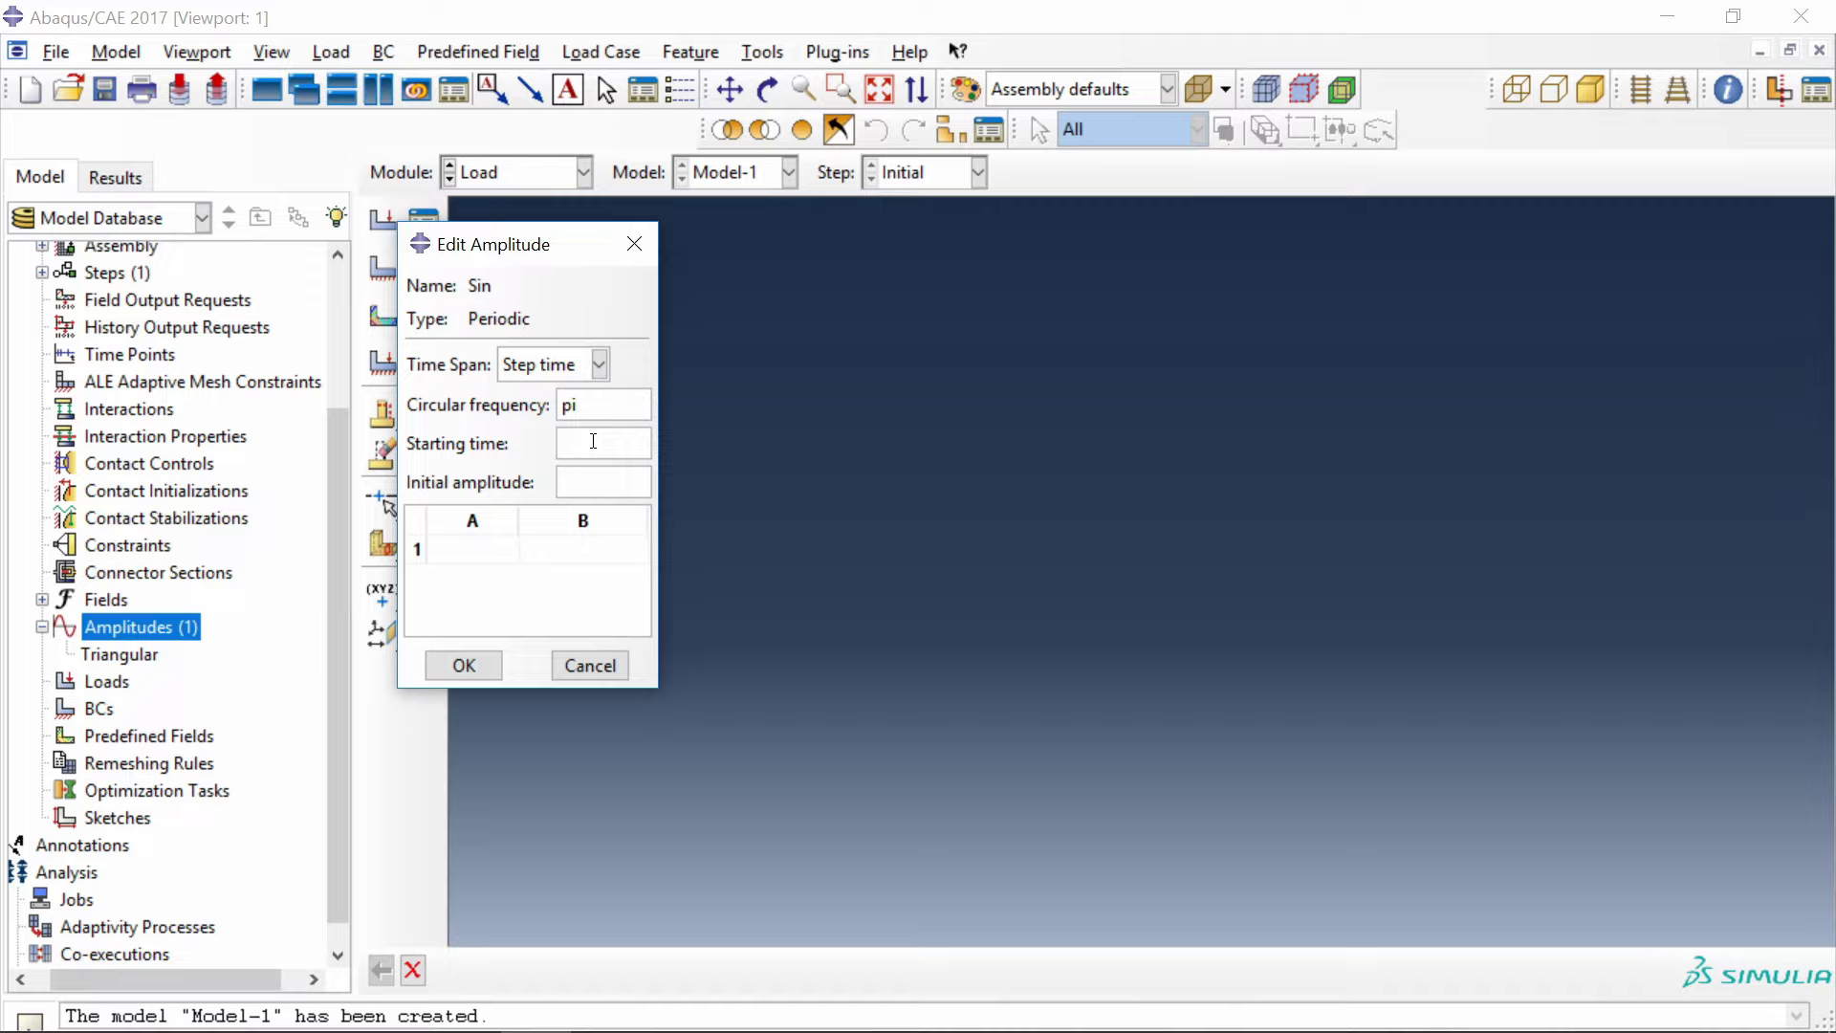
text(0)
click(496, 547)
click(552, 551)
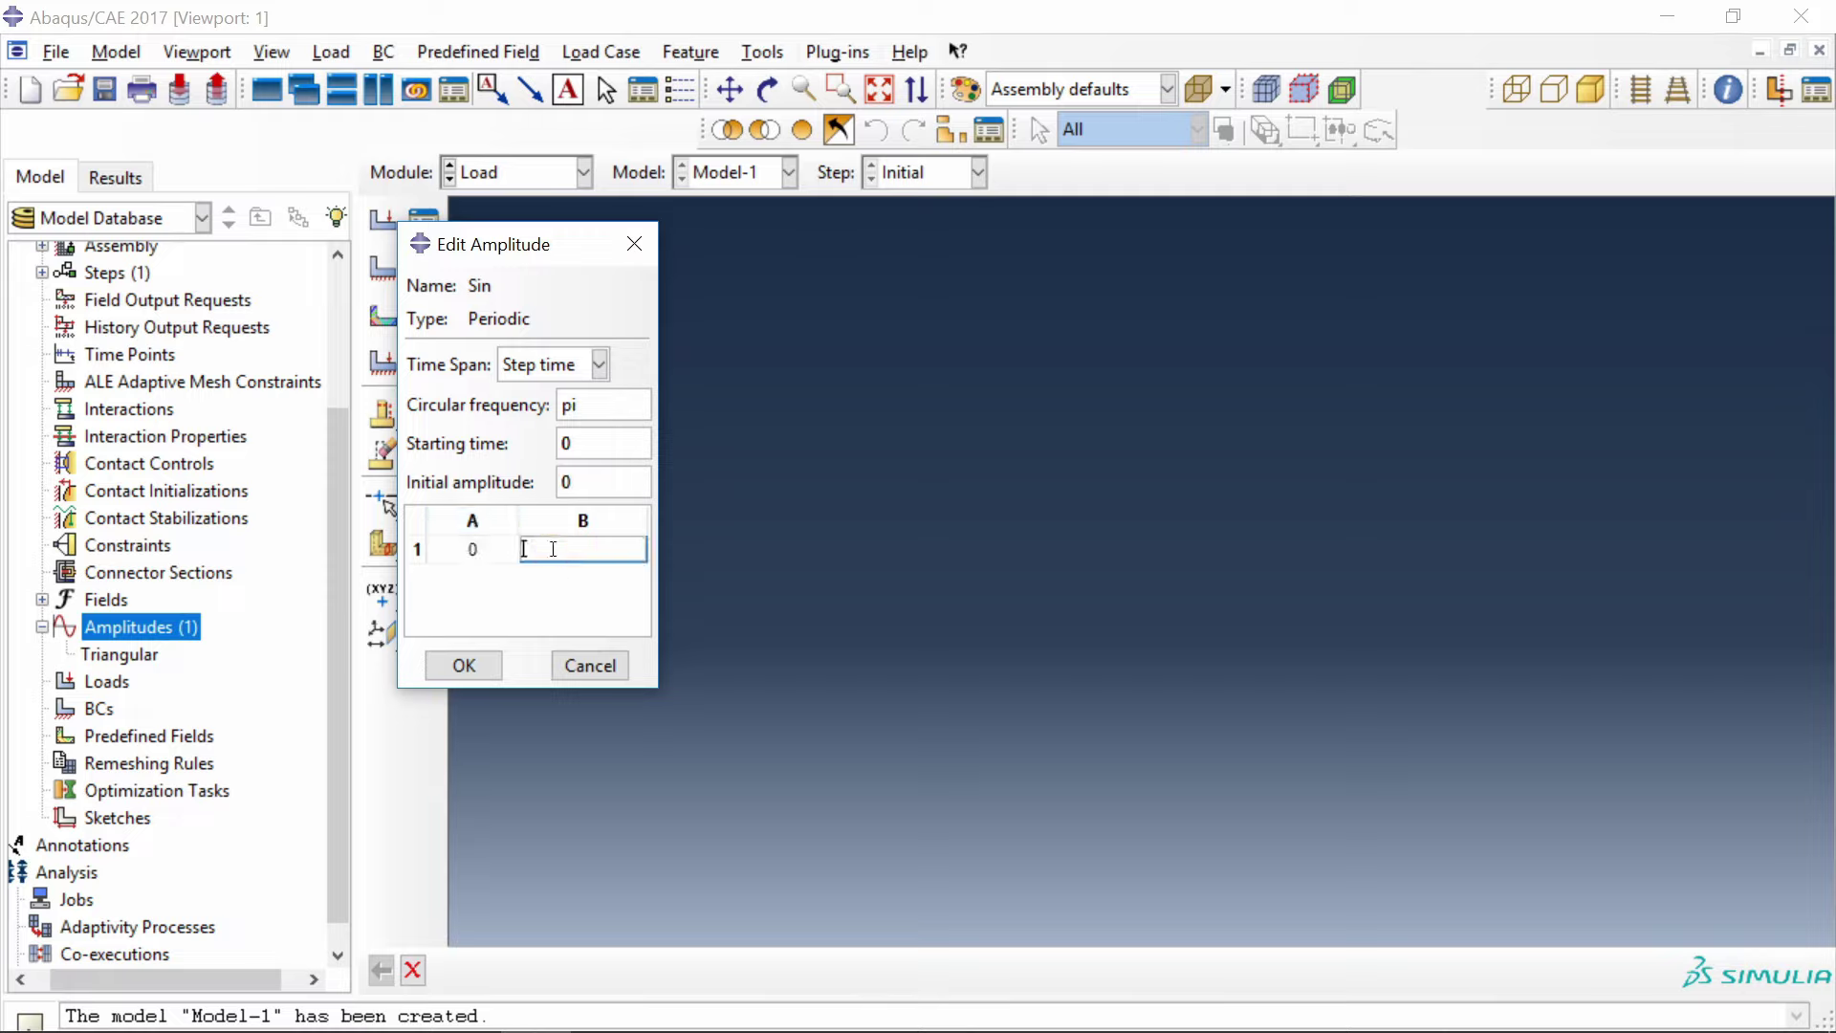
click(488, 662)
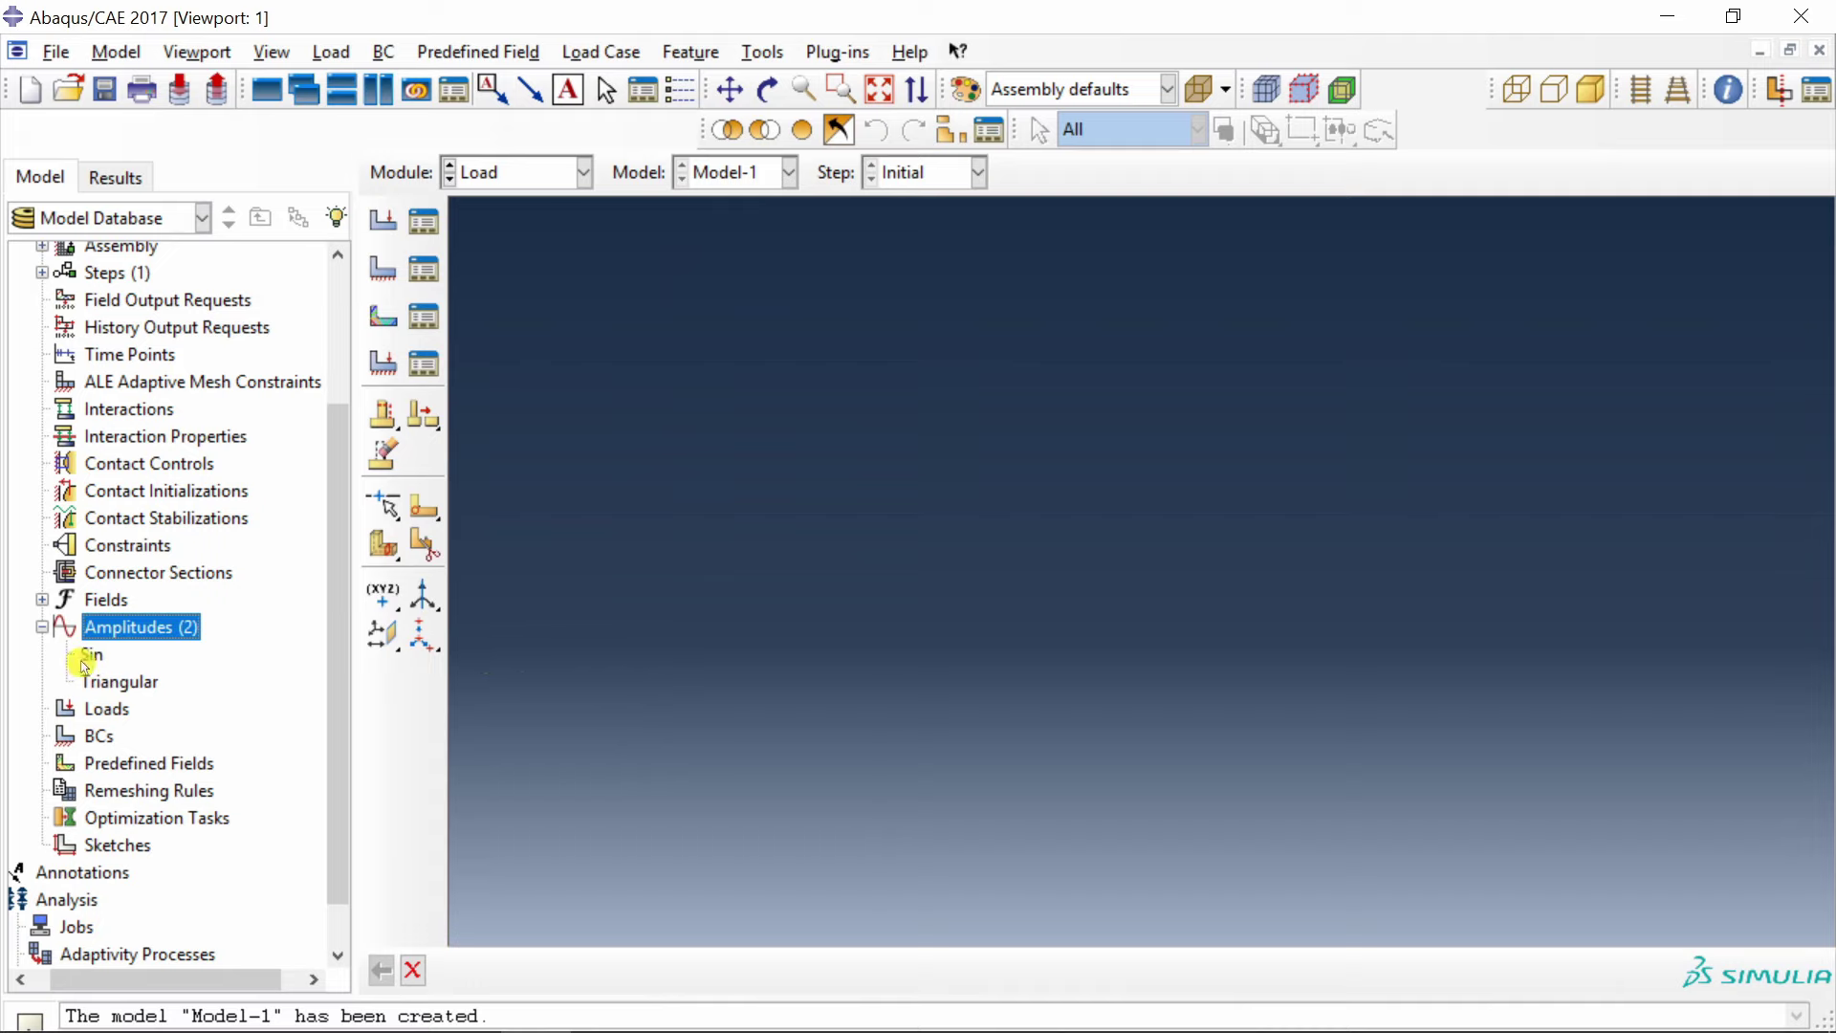
Create periodic amplitude Cos: frequency pi, start 0, initial amplitude 0, A=1, B=0.
double_click(143, 629)
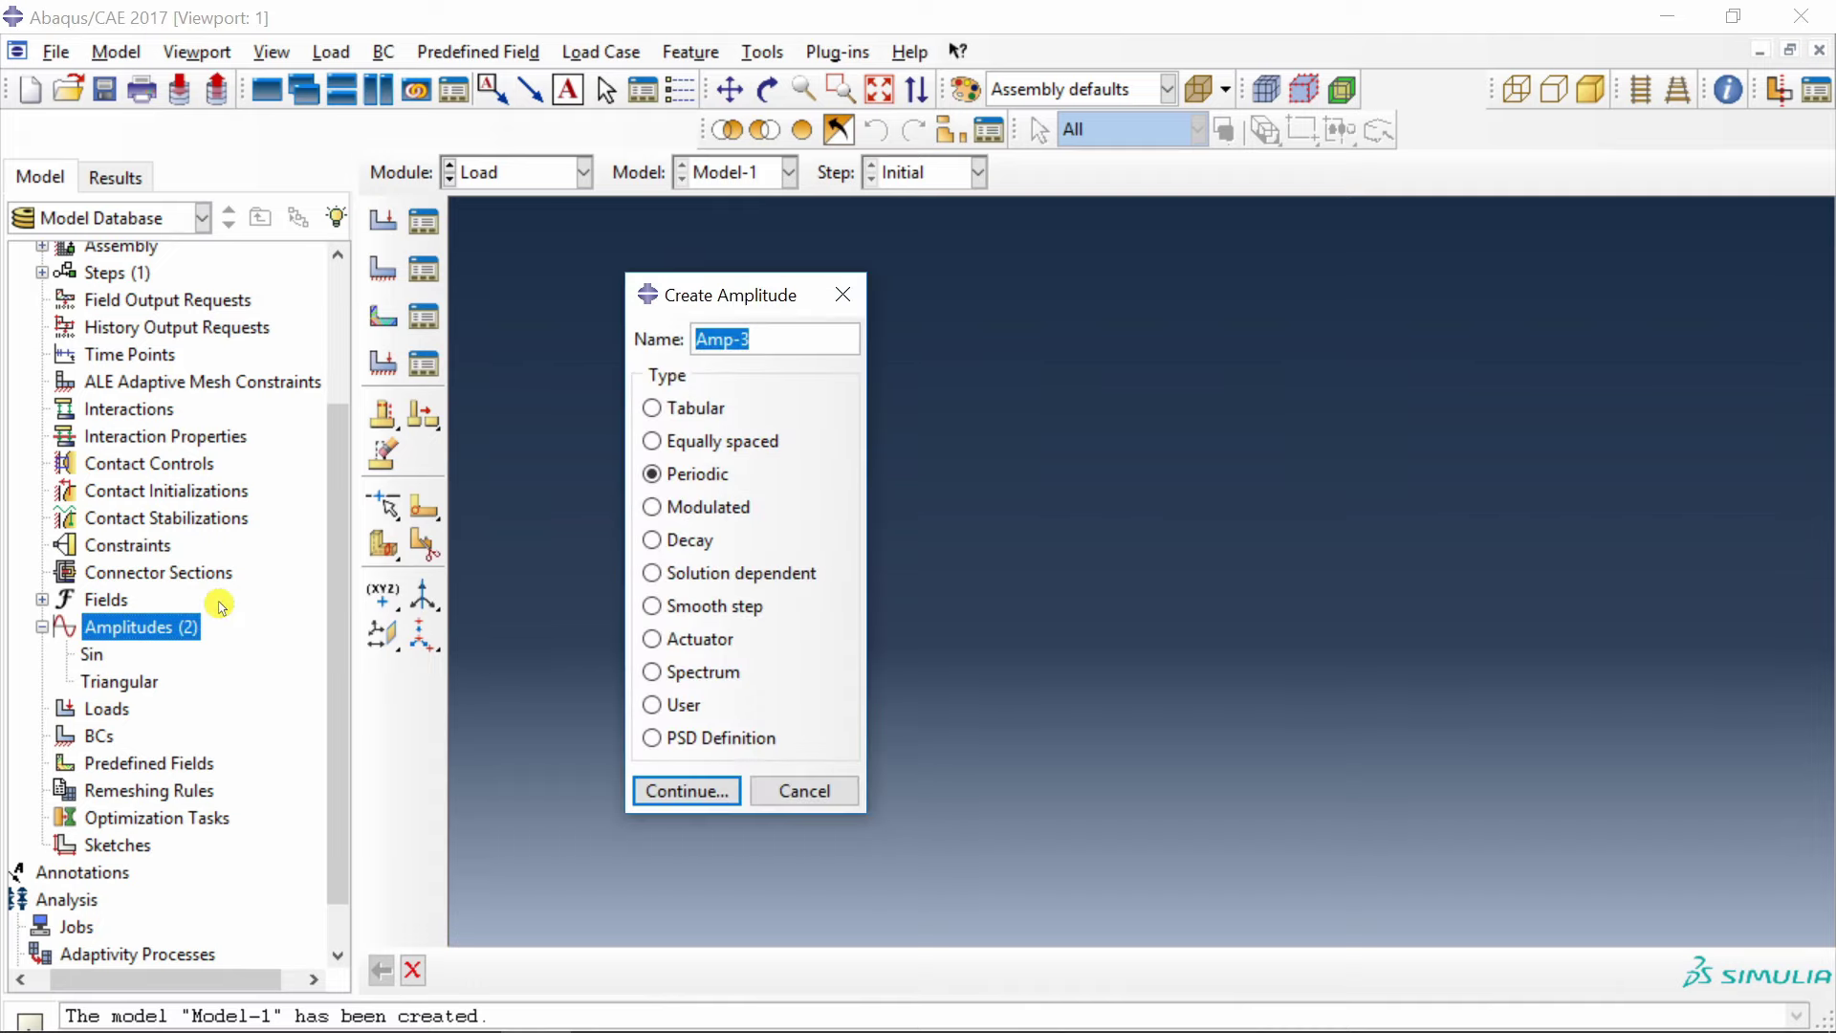
text(Cos)
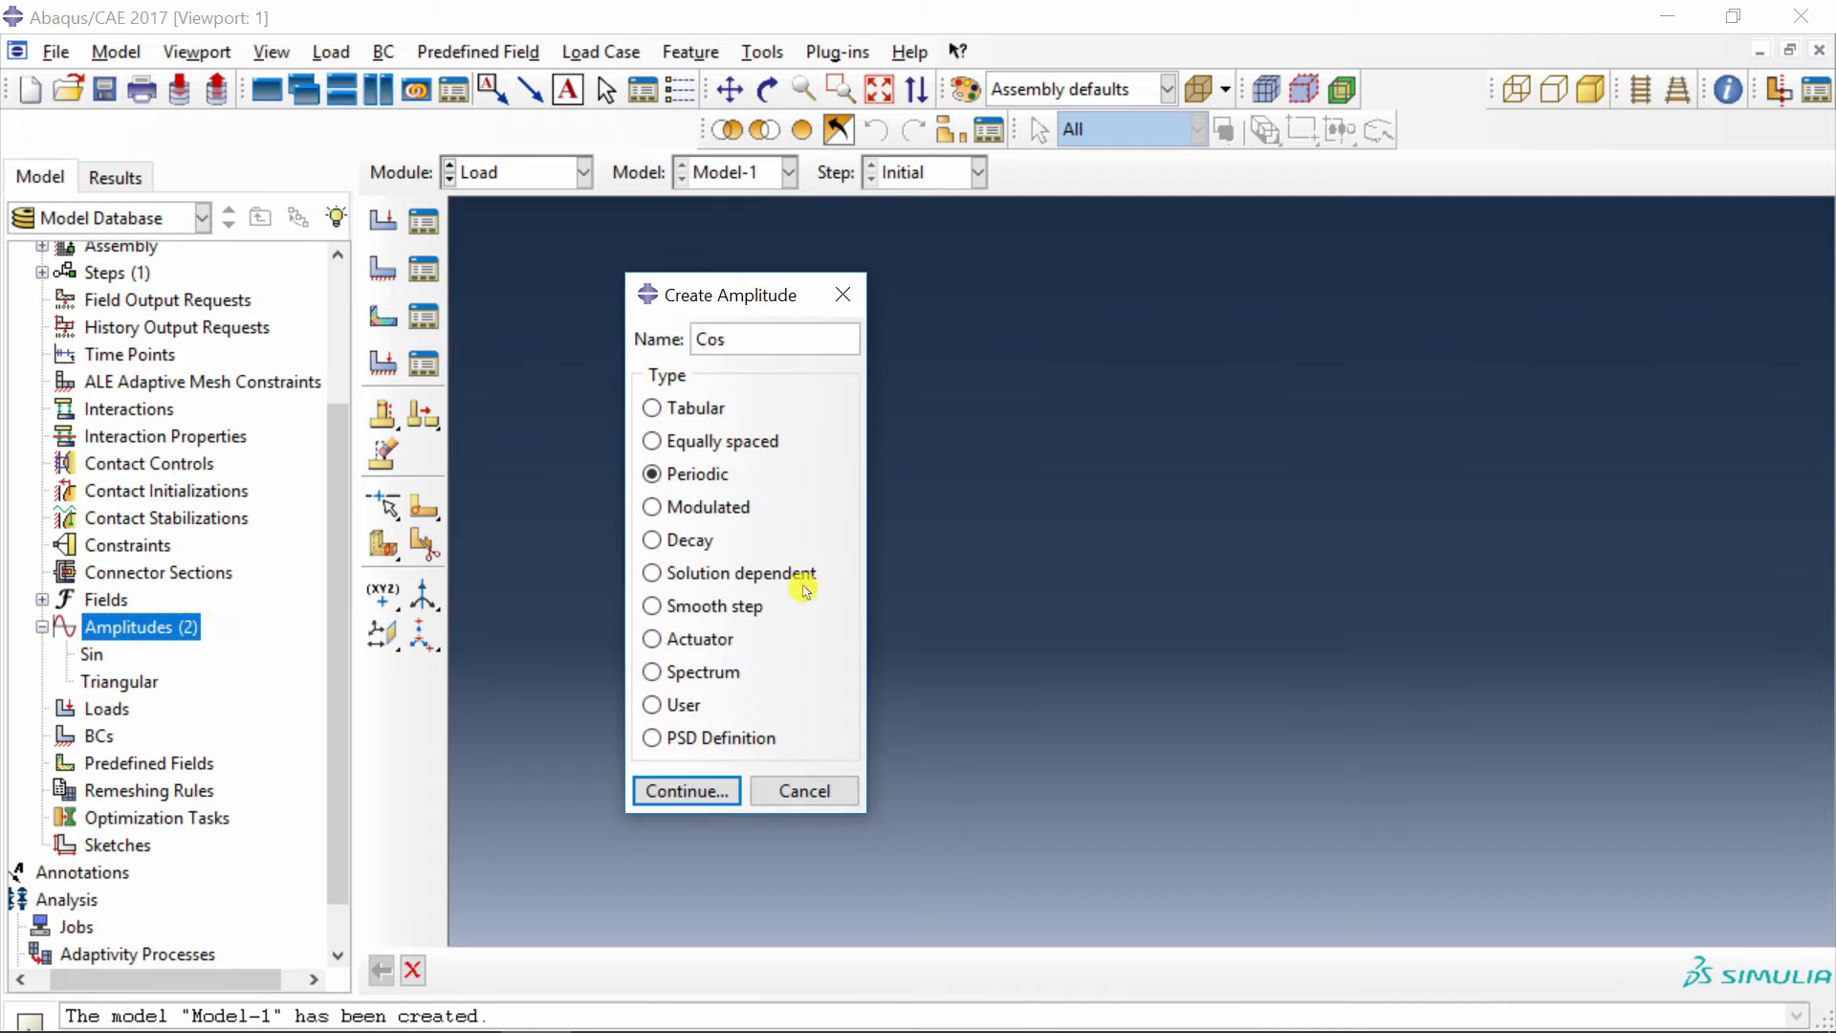
click(715, 791)
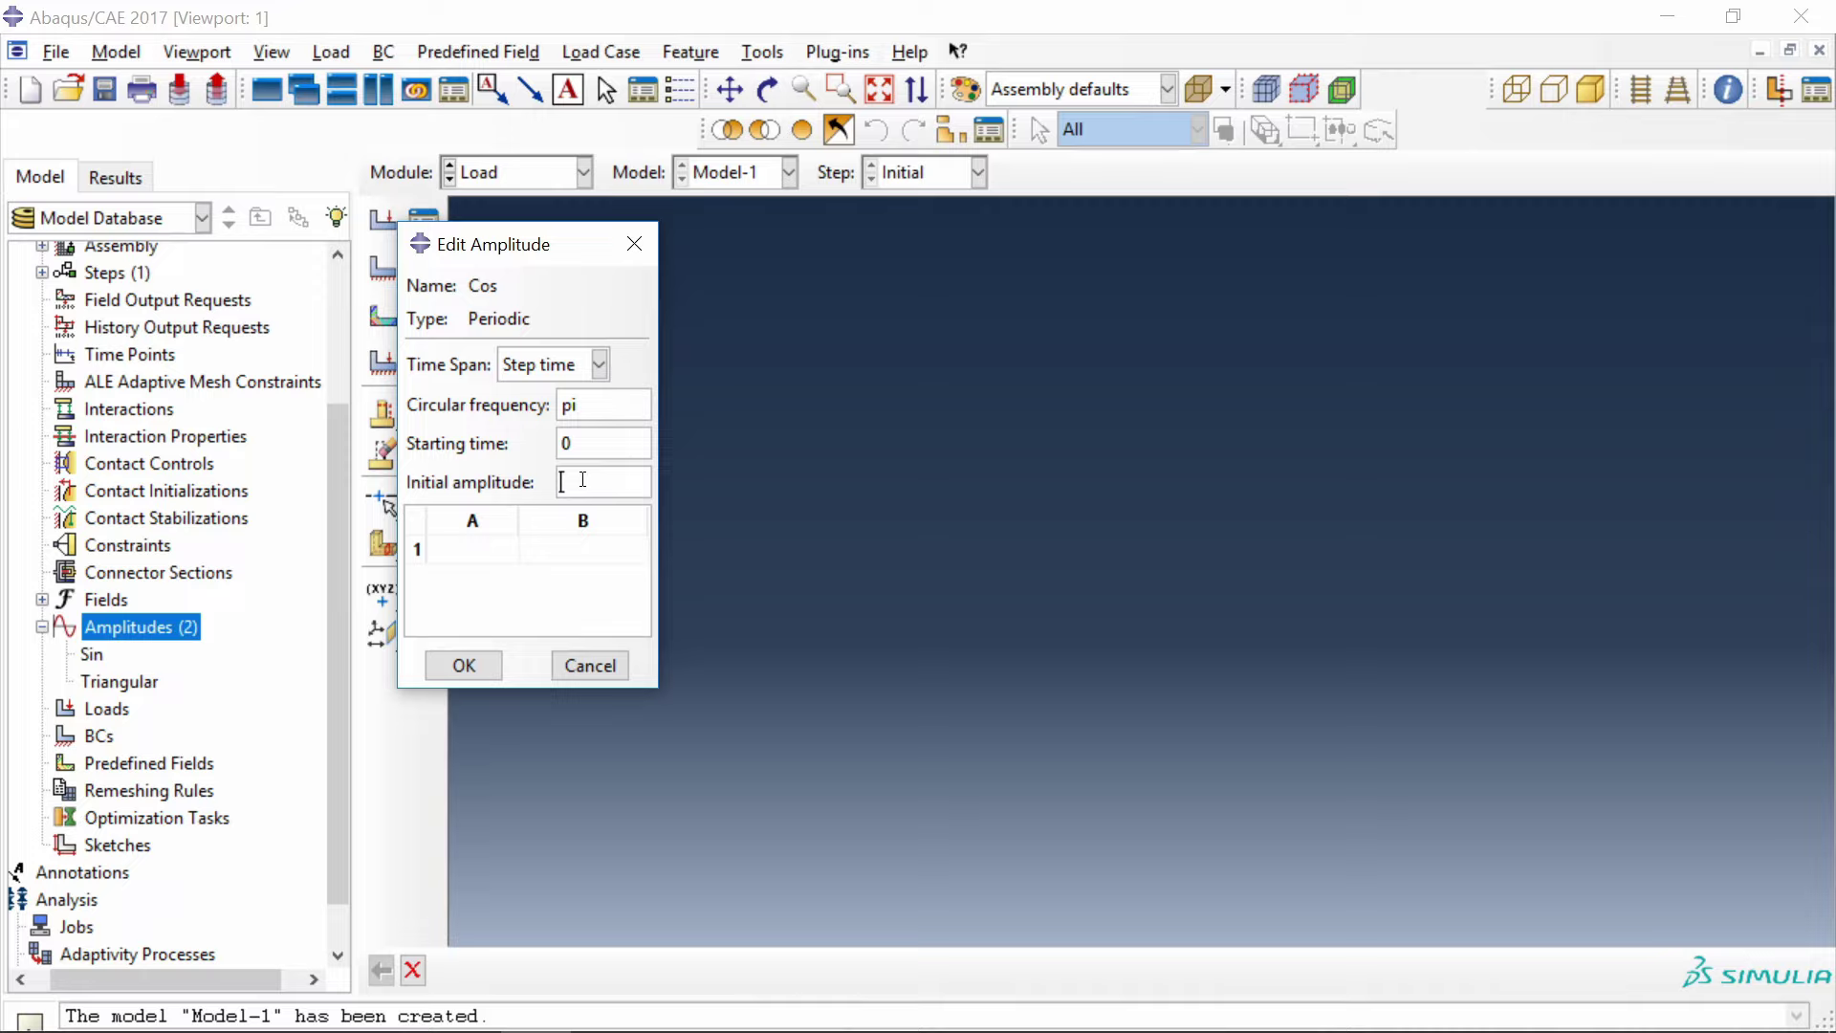
text(0)
click(504, 541)
text(1)
click(566, 550)
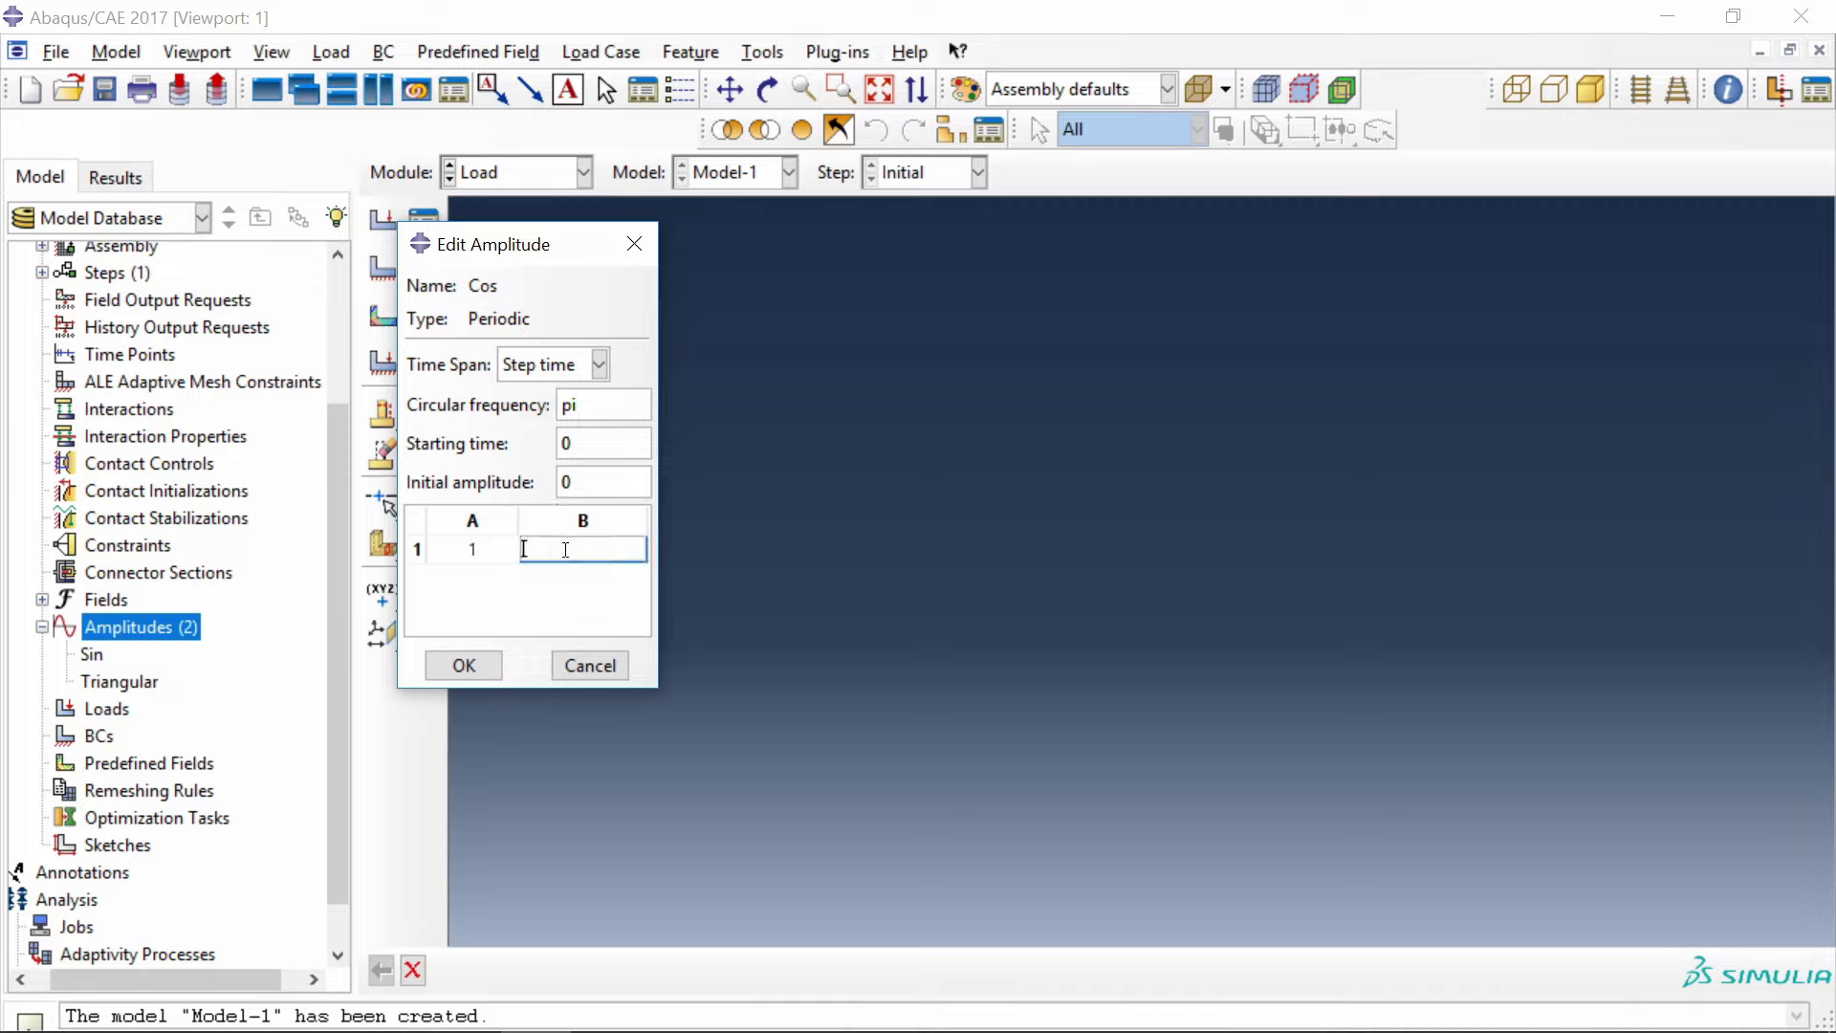
text(0)
click(463, 665)
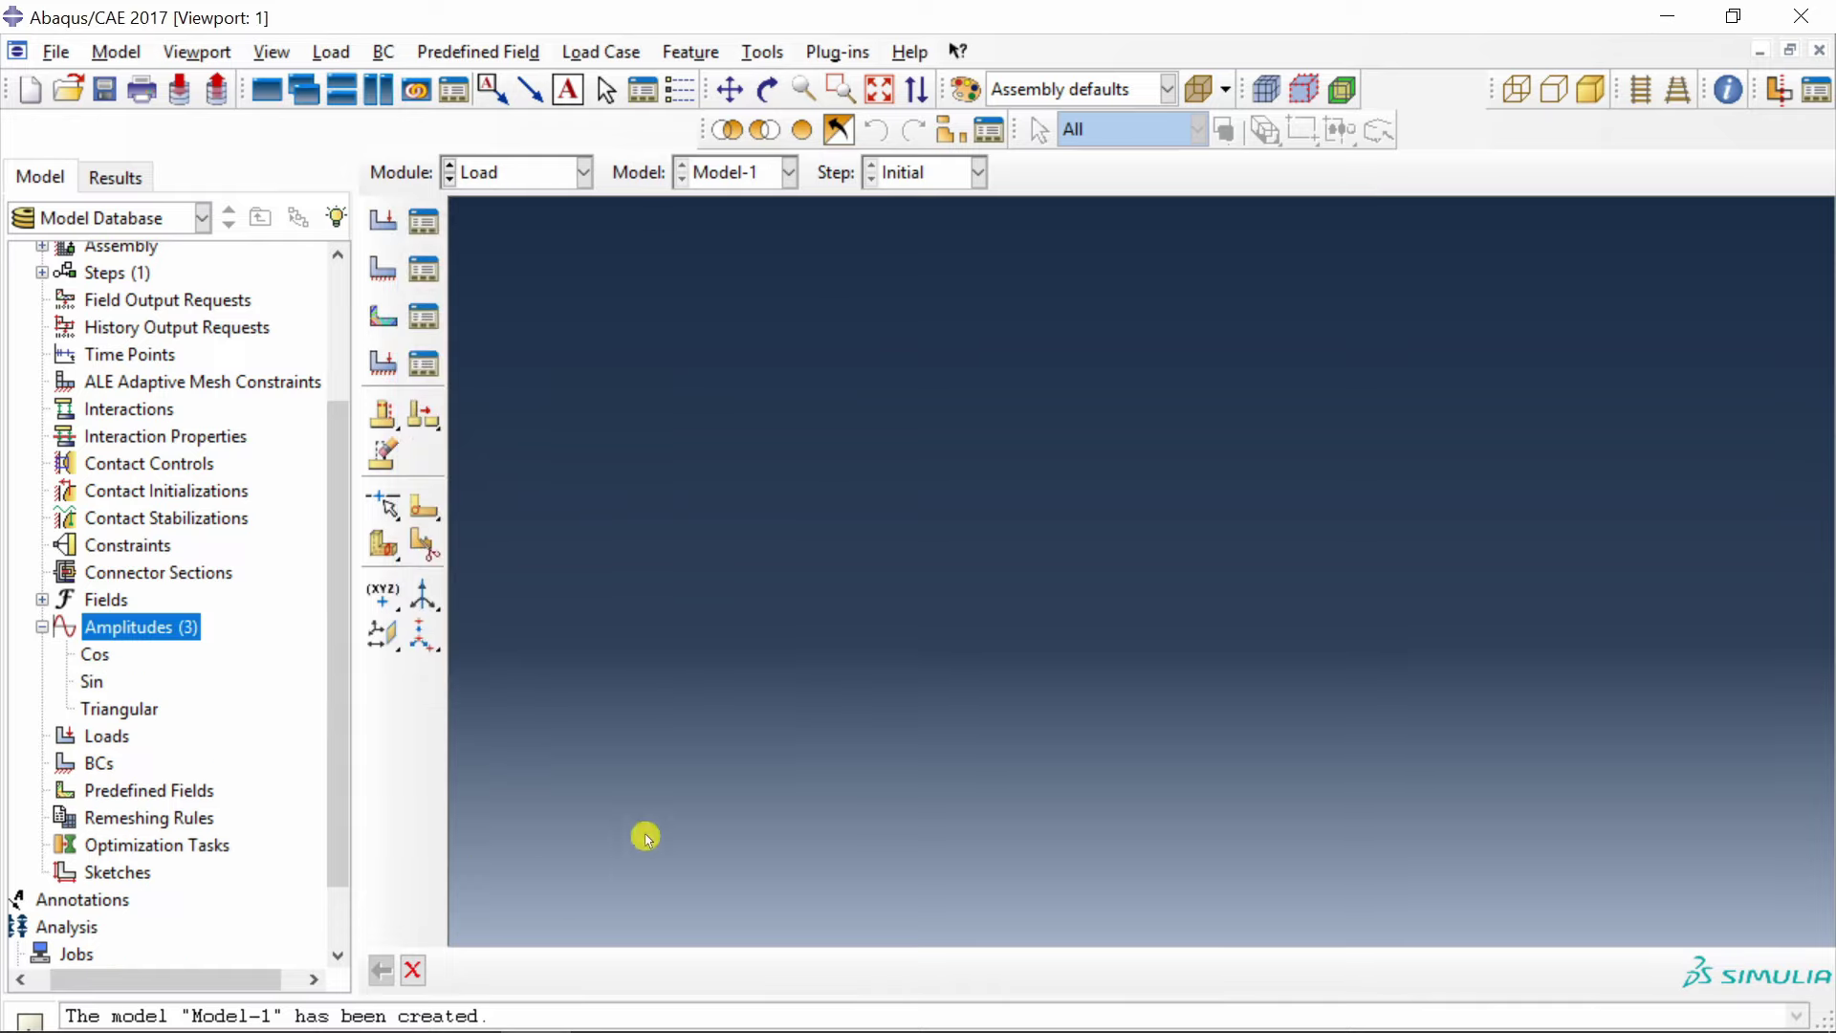
Launch the Amplitude Plotter plug-in and plot the Triangular amplitude.
click(839, 52)
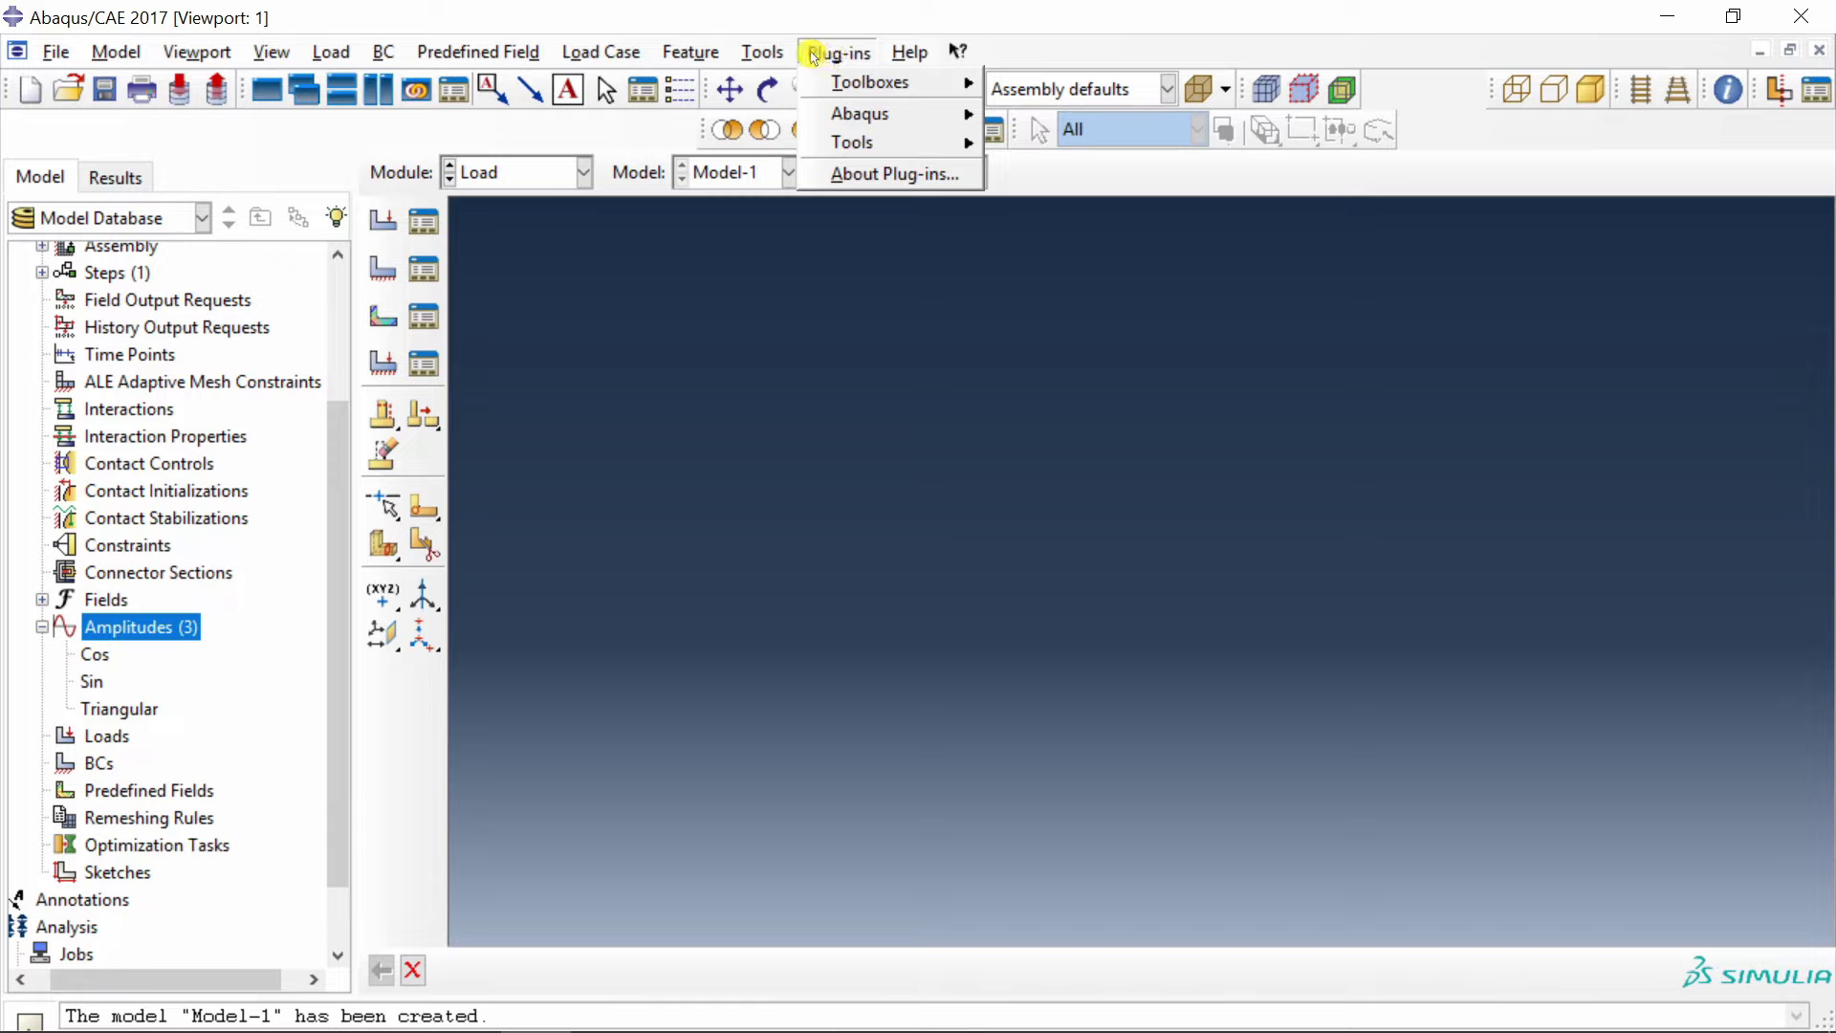
mouse_move(896, 145)
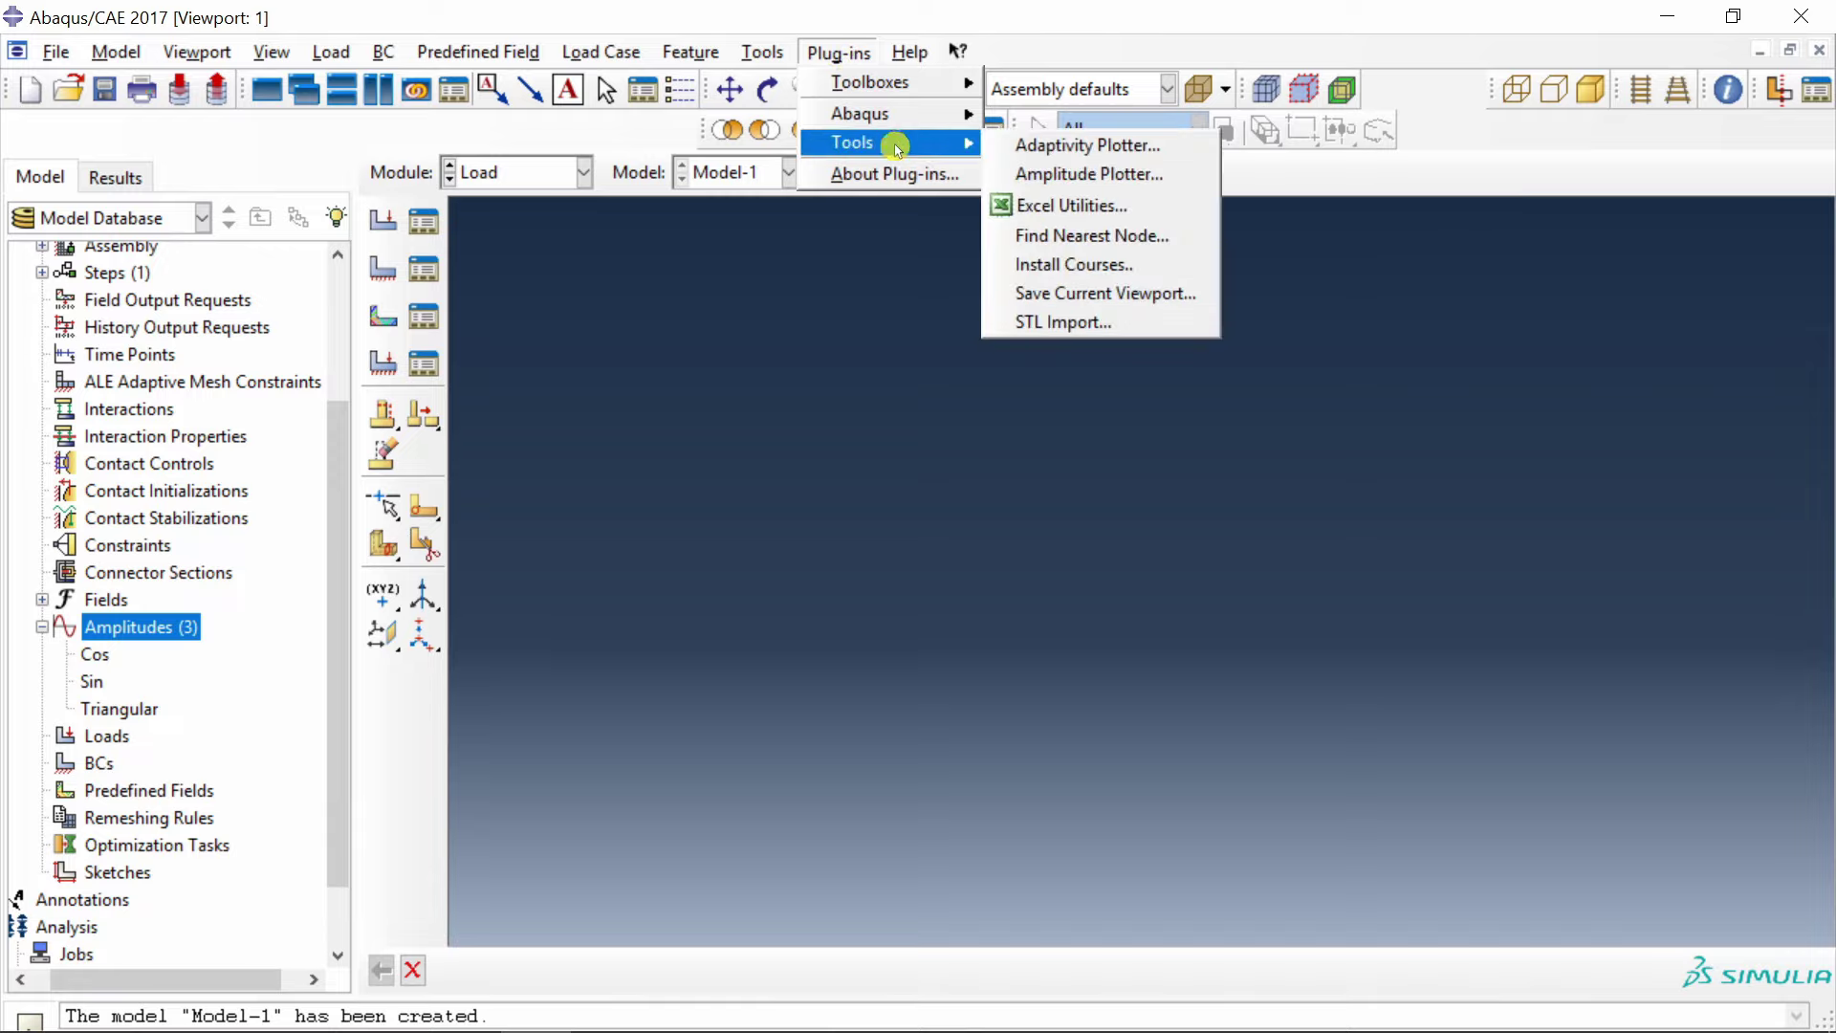
click(1066, 178)
drag(307, 238, 459, 130)
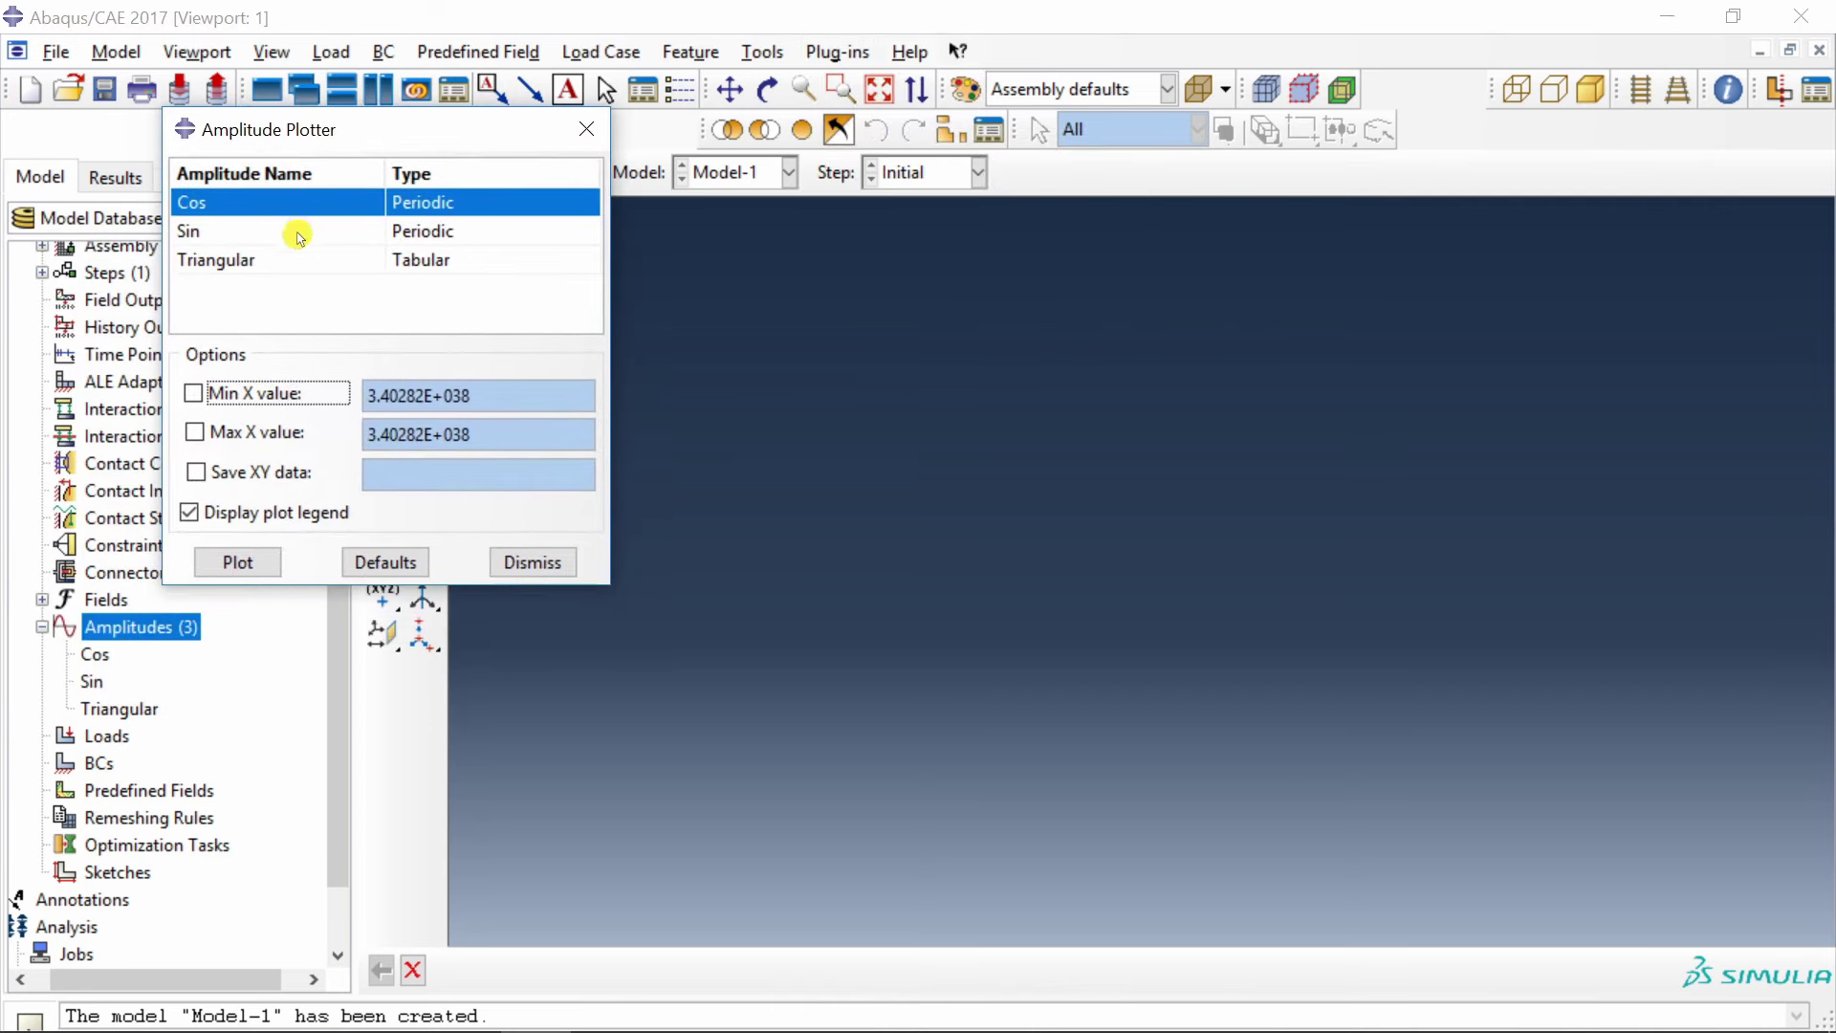
click(229, 259)
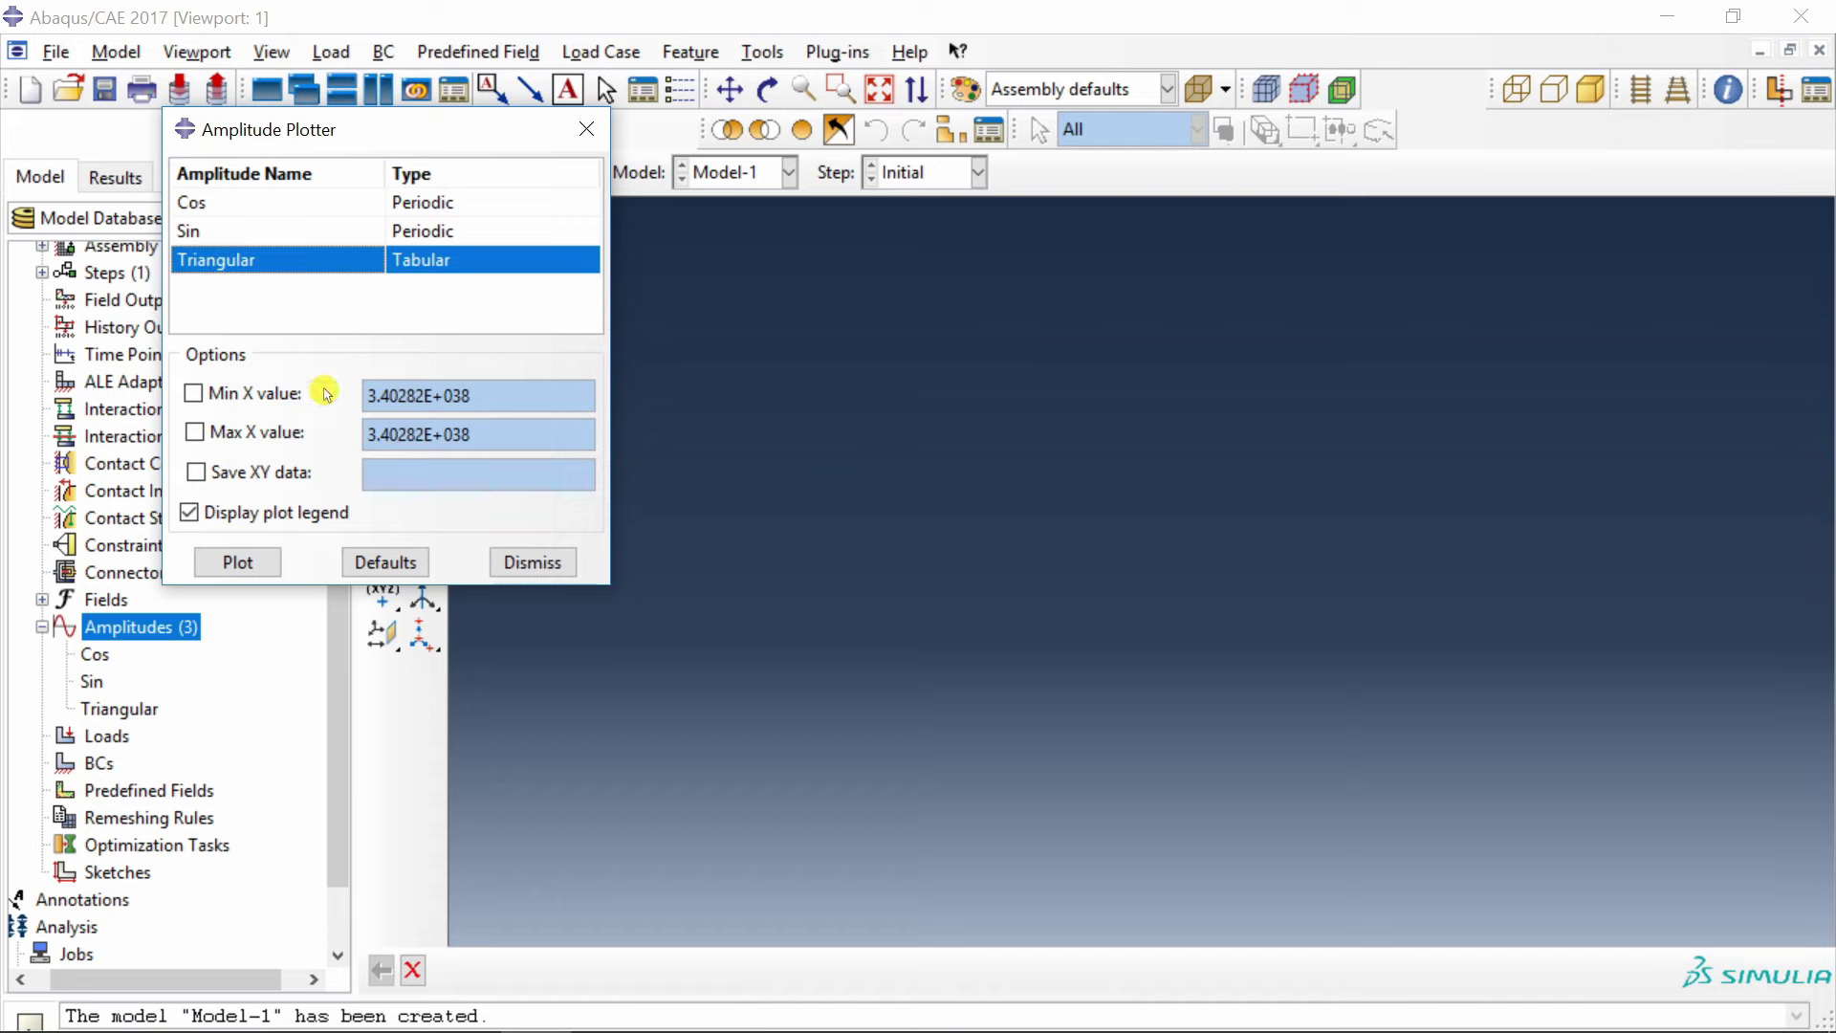
click(238, 563)
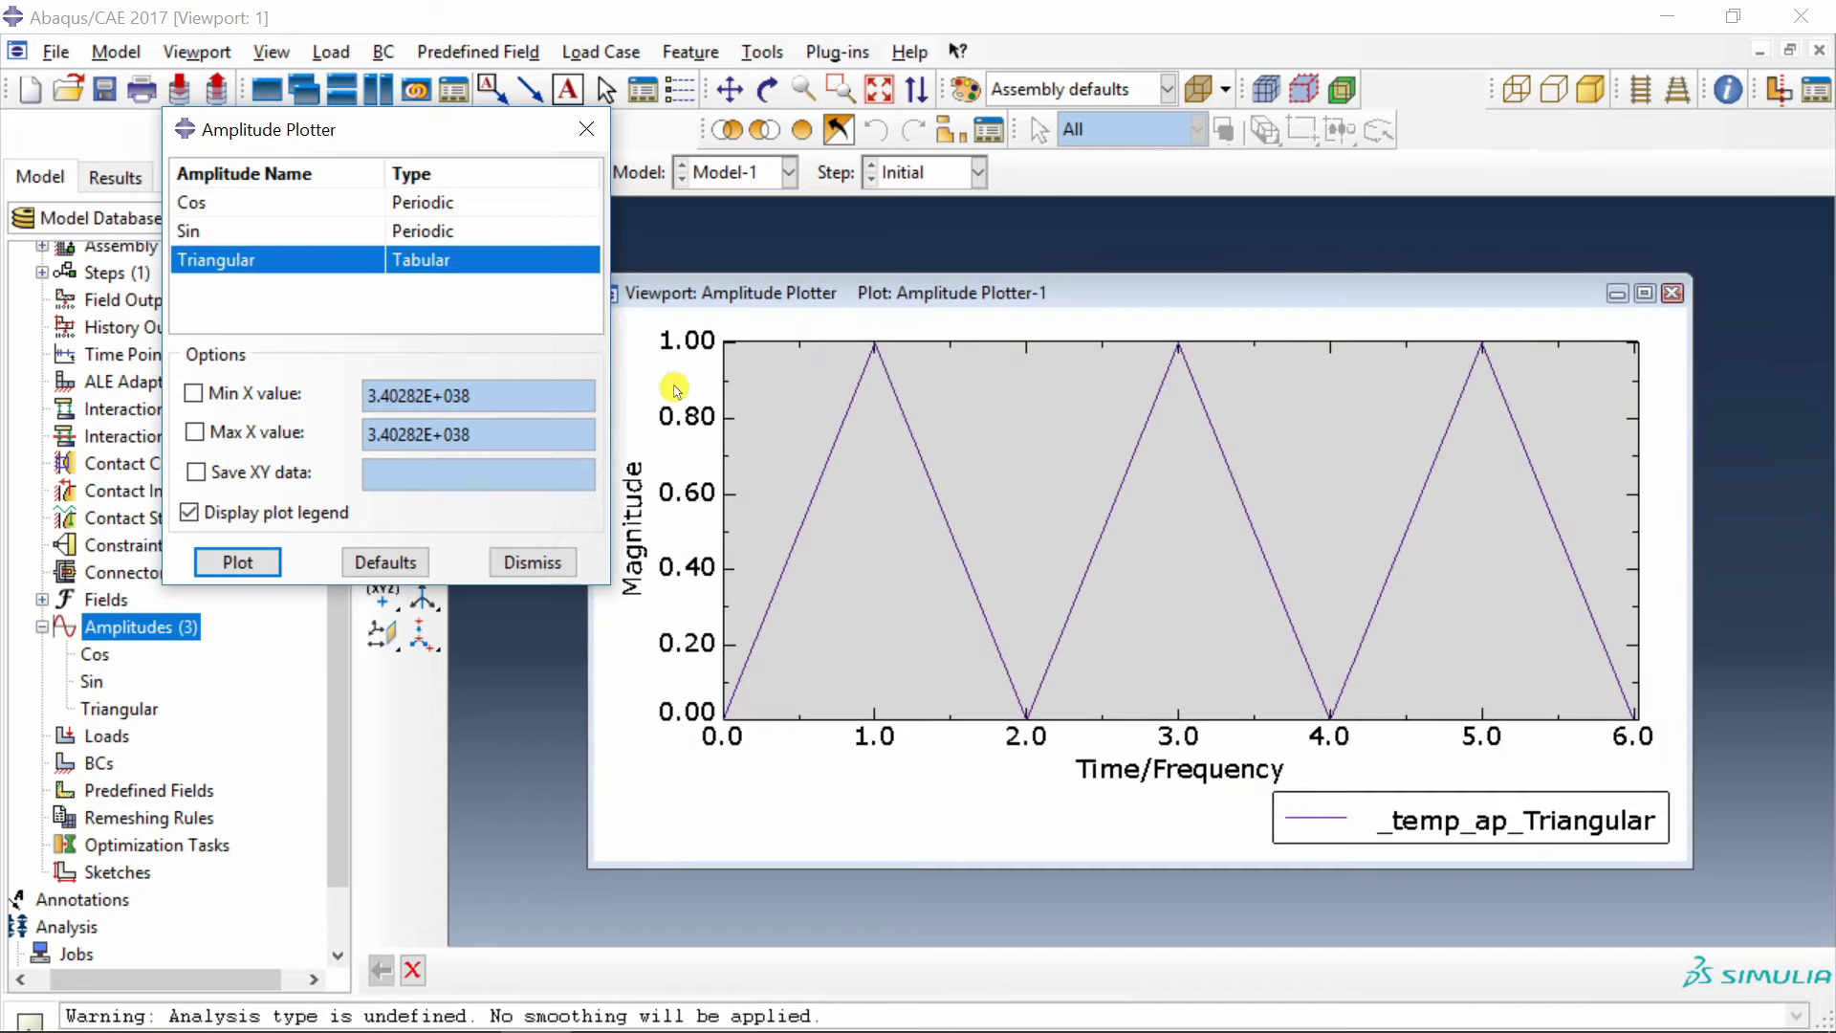
Plot the Sin curve, then replace it with the Cos curve.
click(197, 230)
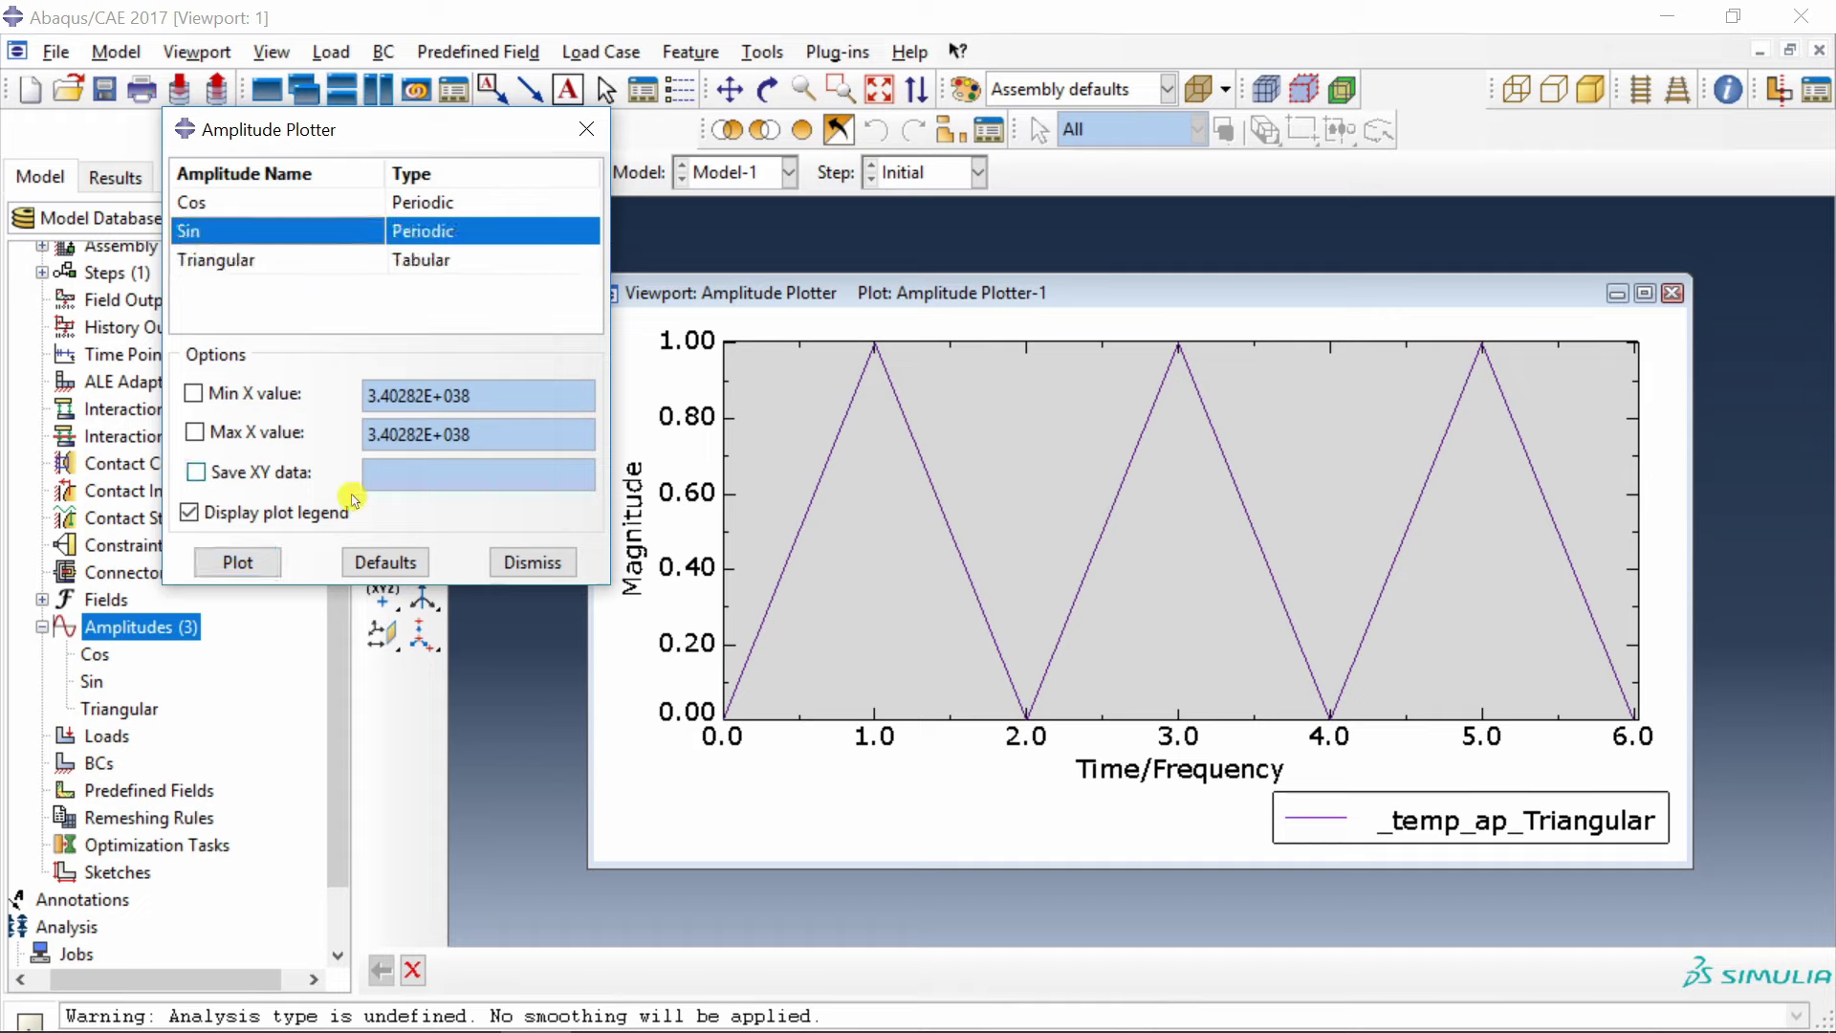
click(243, 562)
click(262, 202)
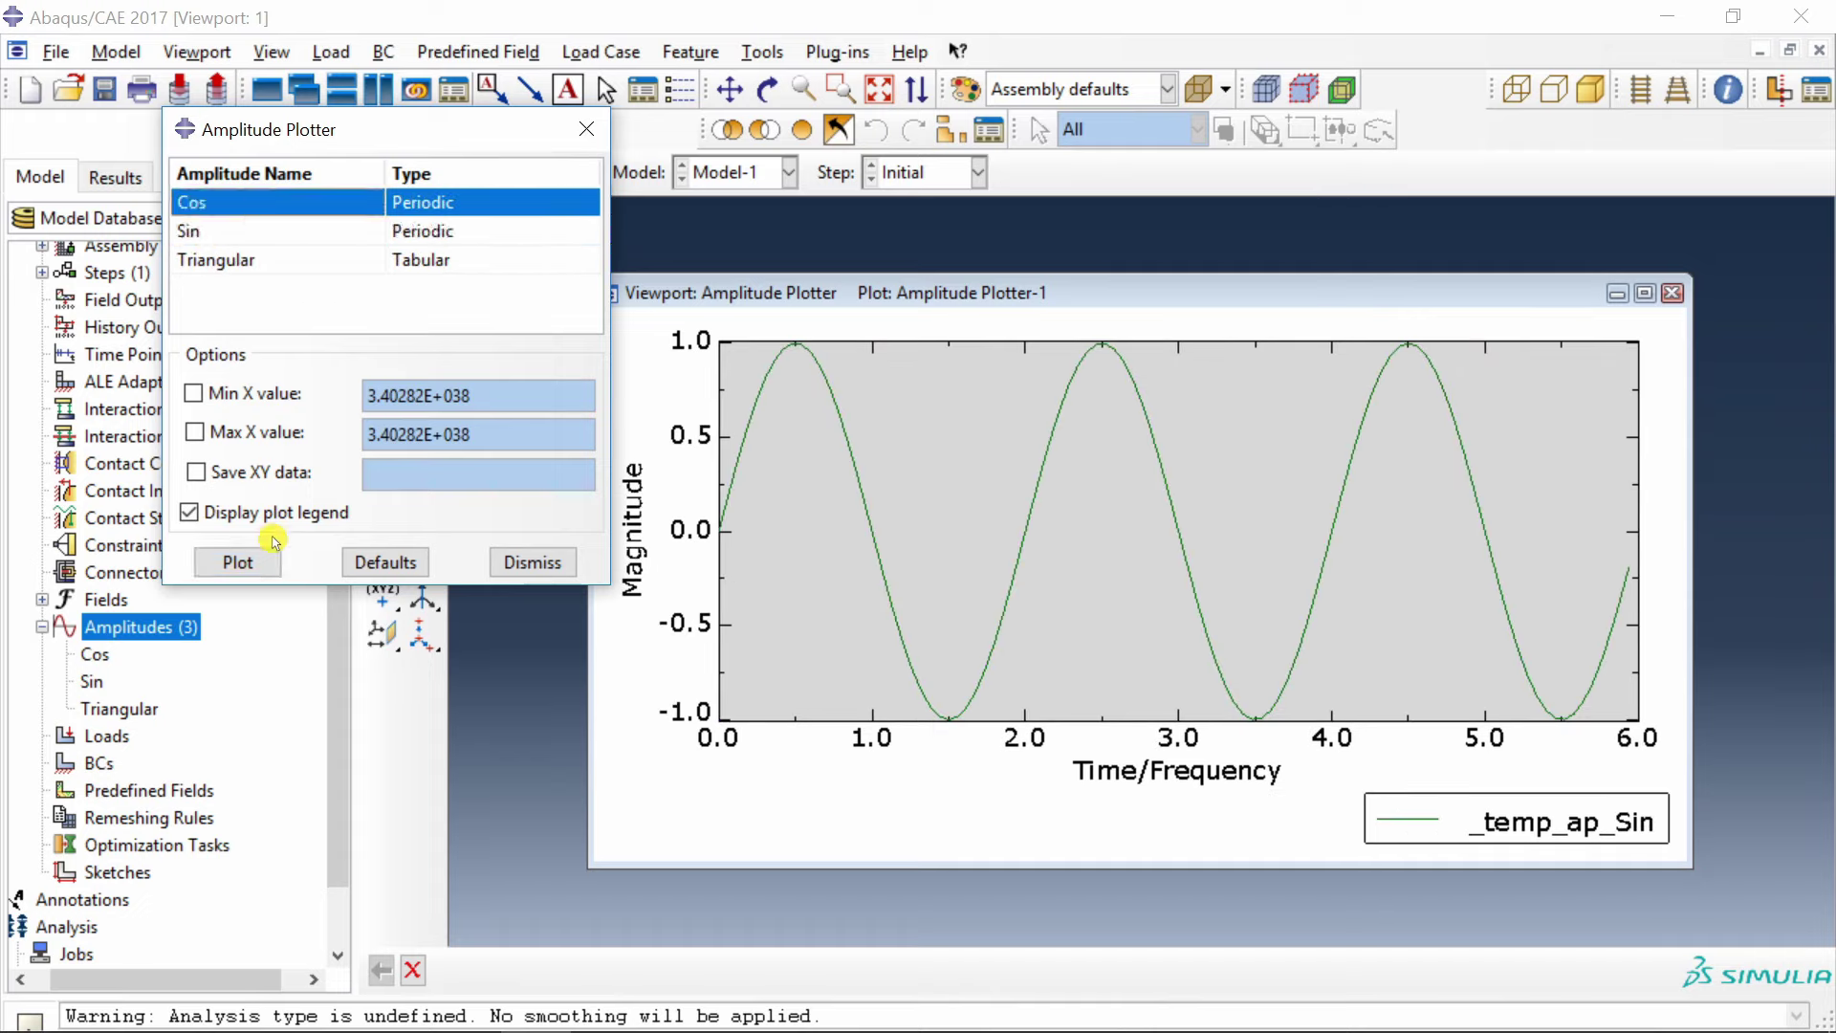
click(267, 560)
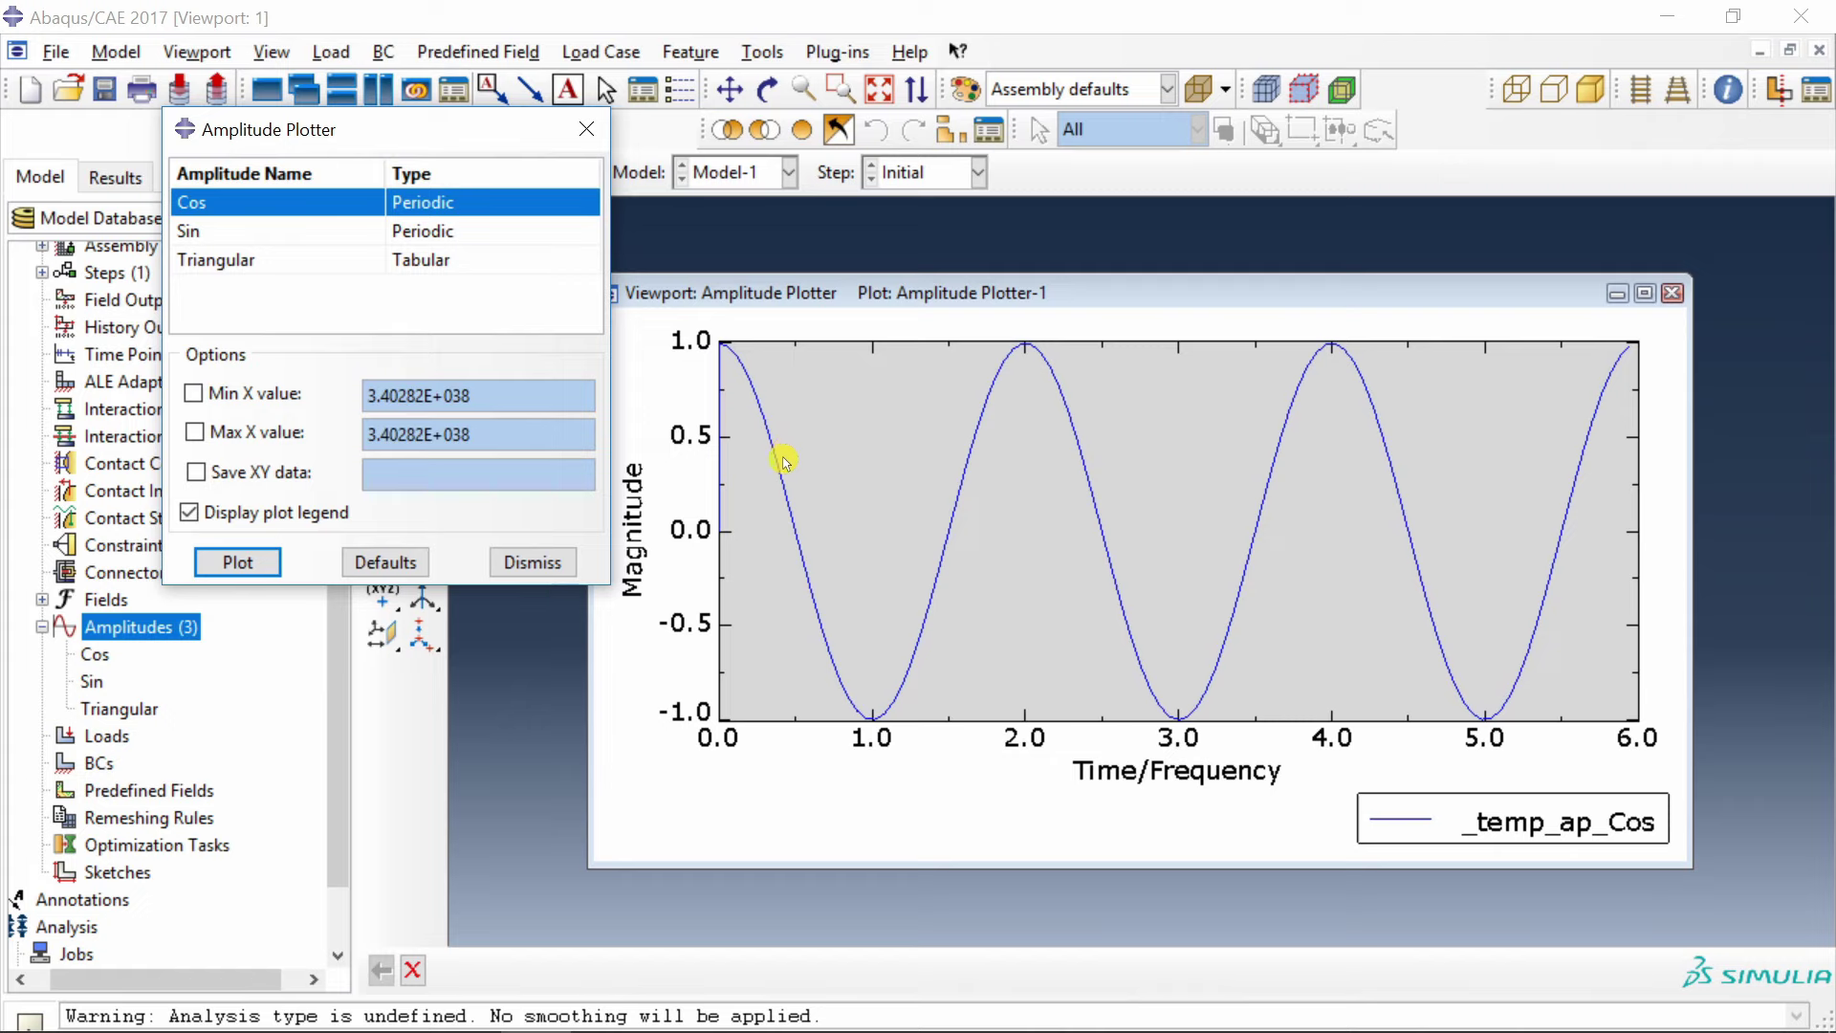
Change the Cos amplitude's A coefficient to 2, replot it, and dismiss the plotter.
drag(251, 130, 294, 82)
double_click(95, 654)
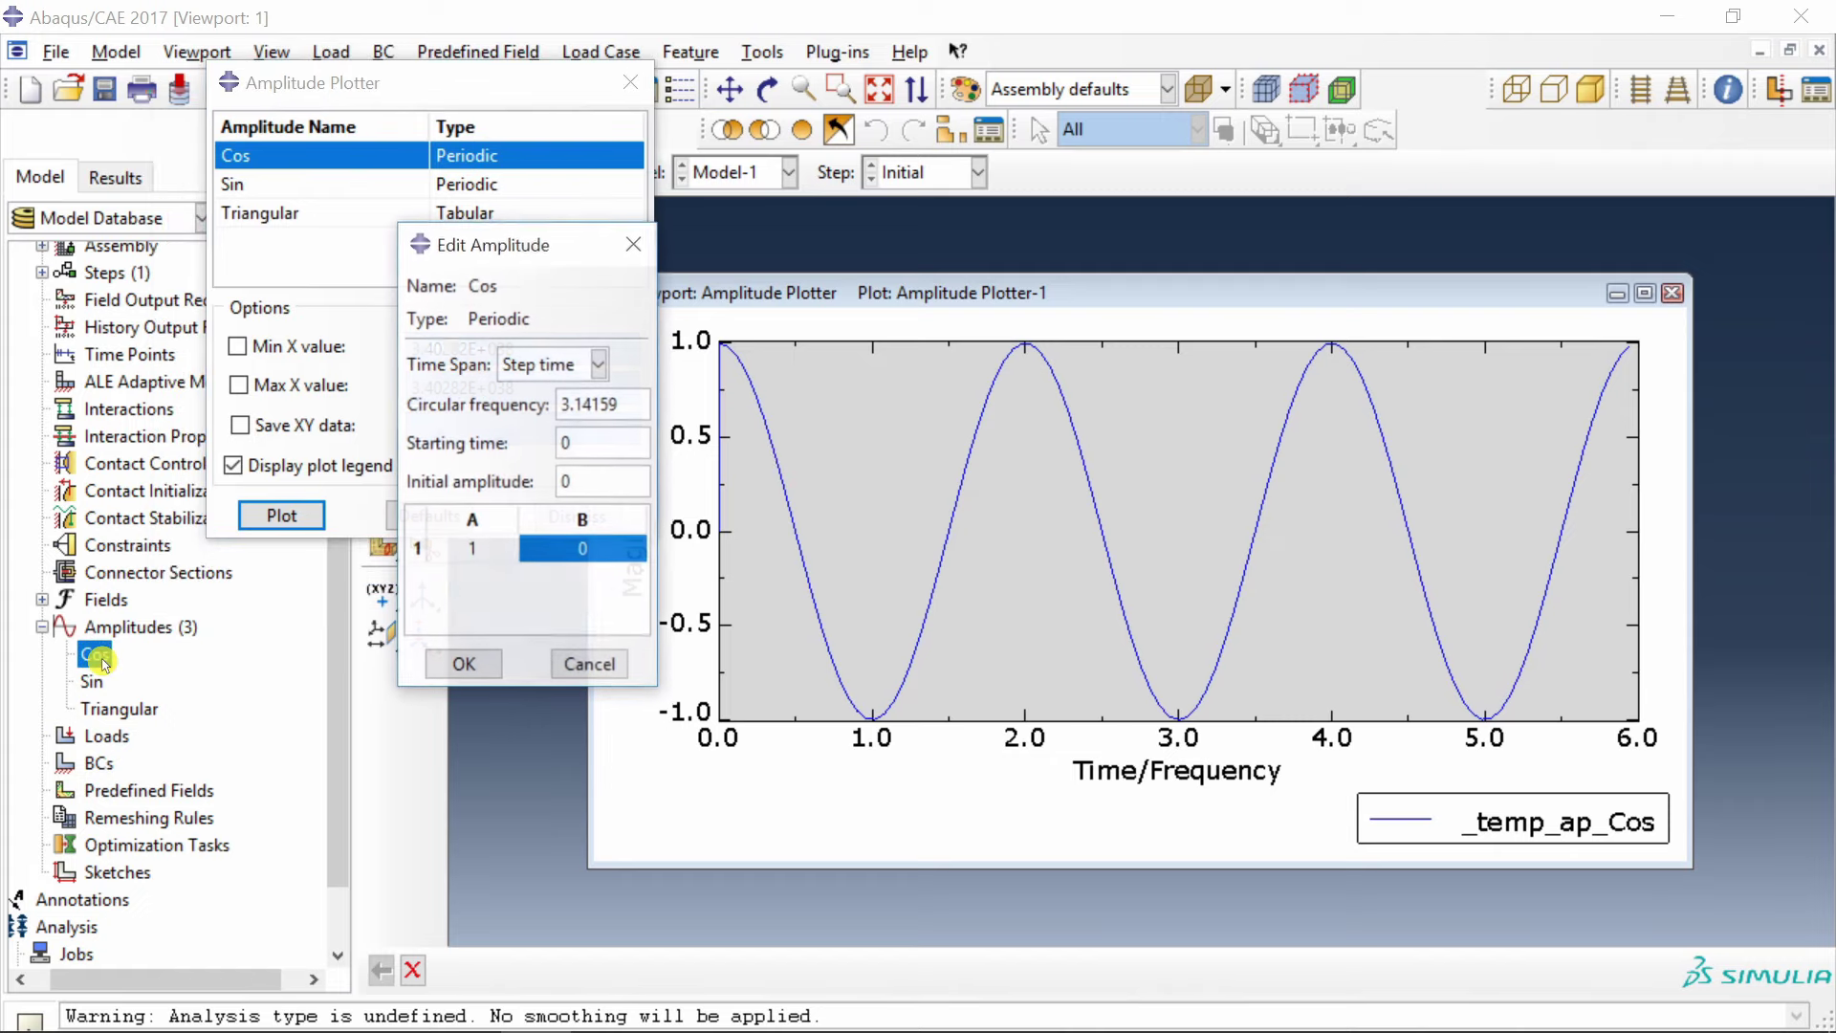
click(477, 551)
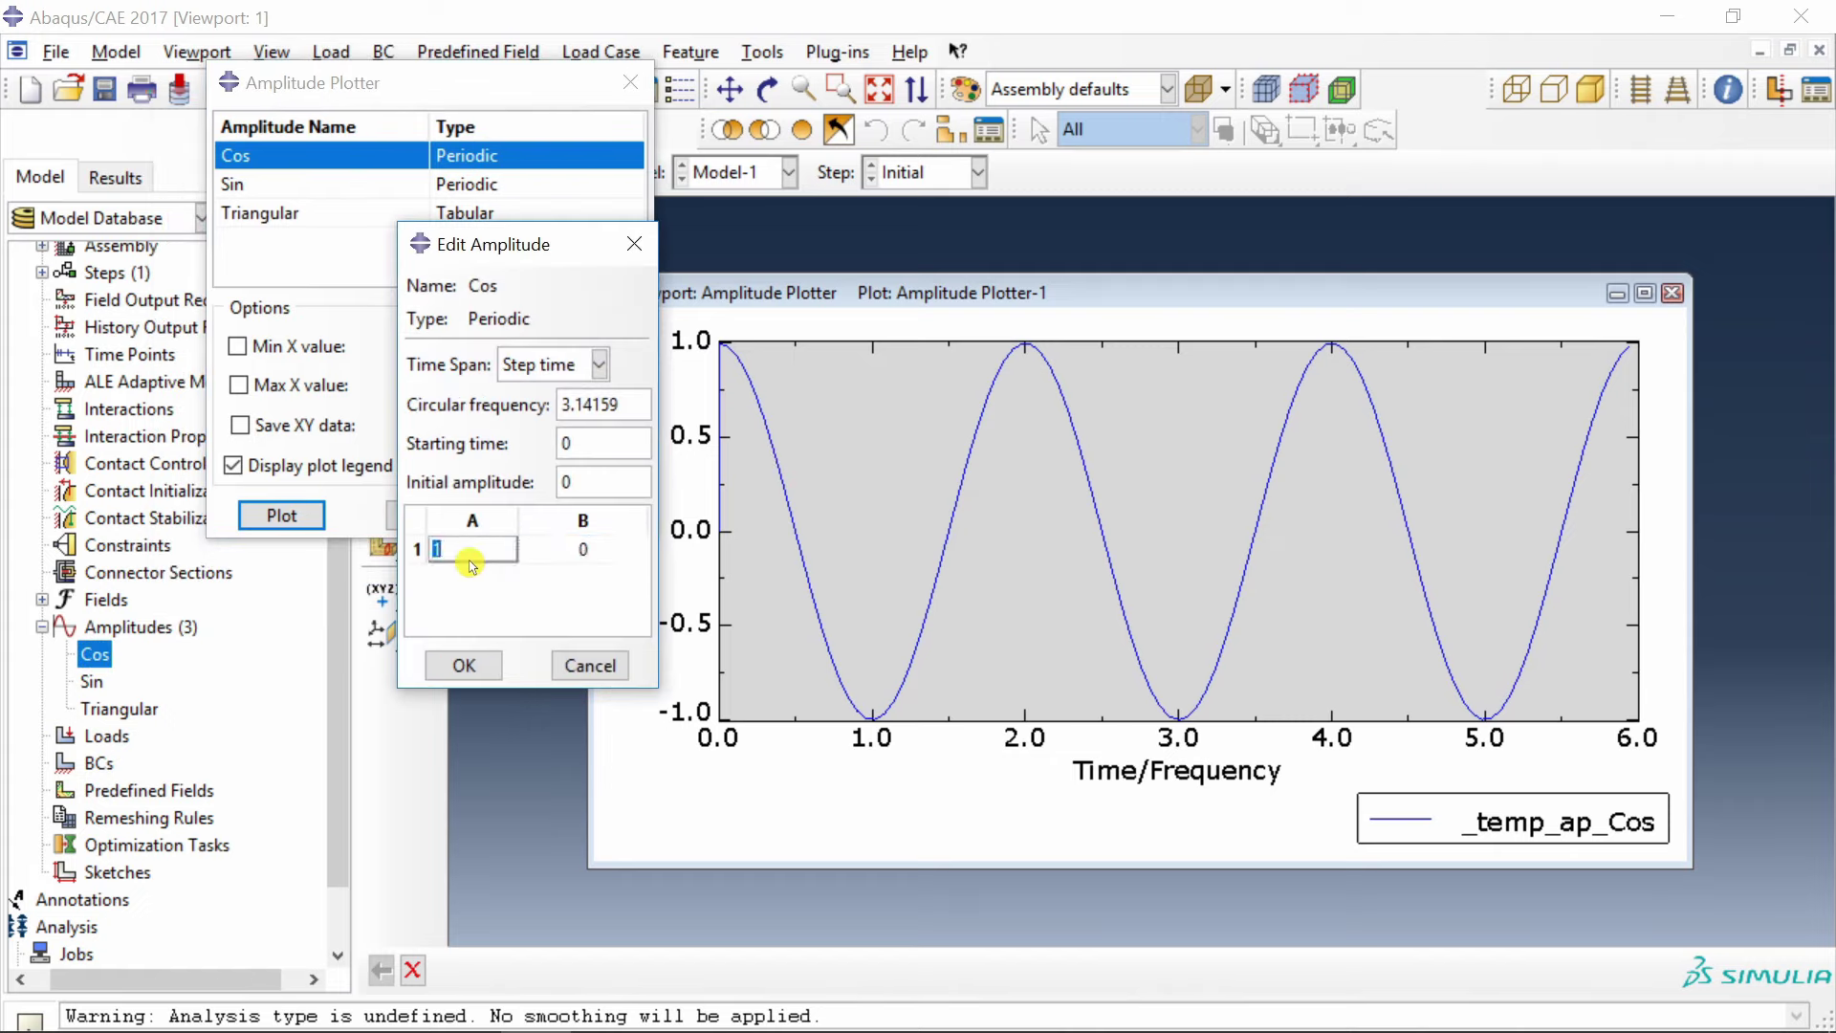
click(464, 664)
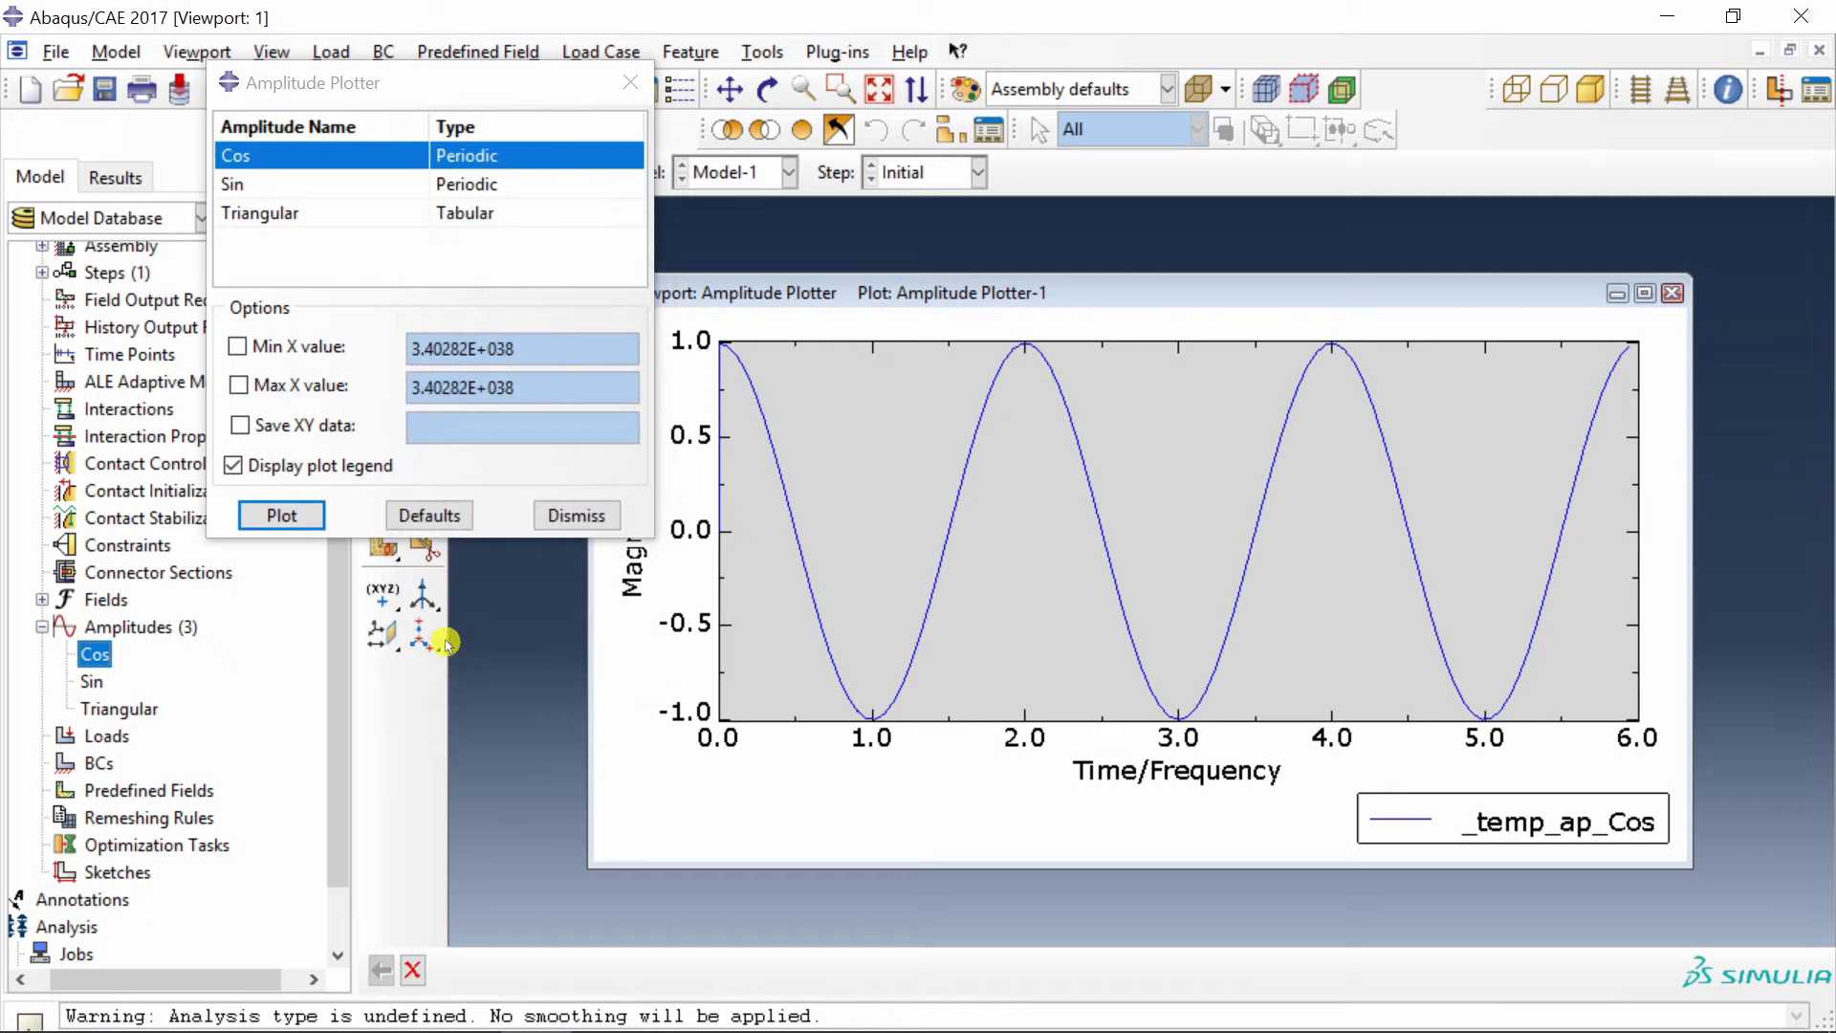
click(254, 155)
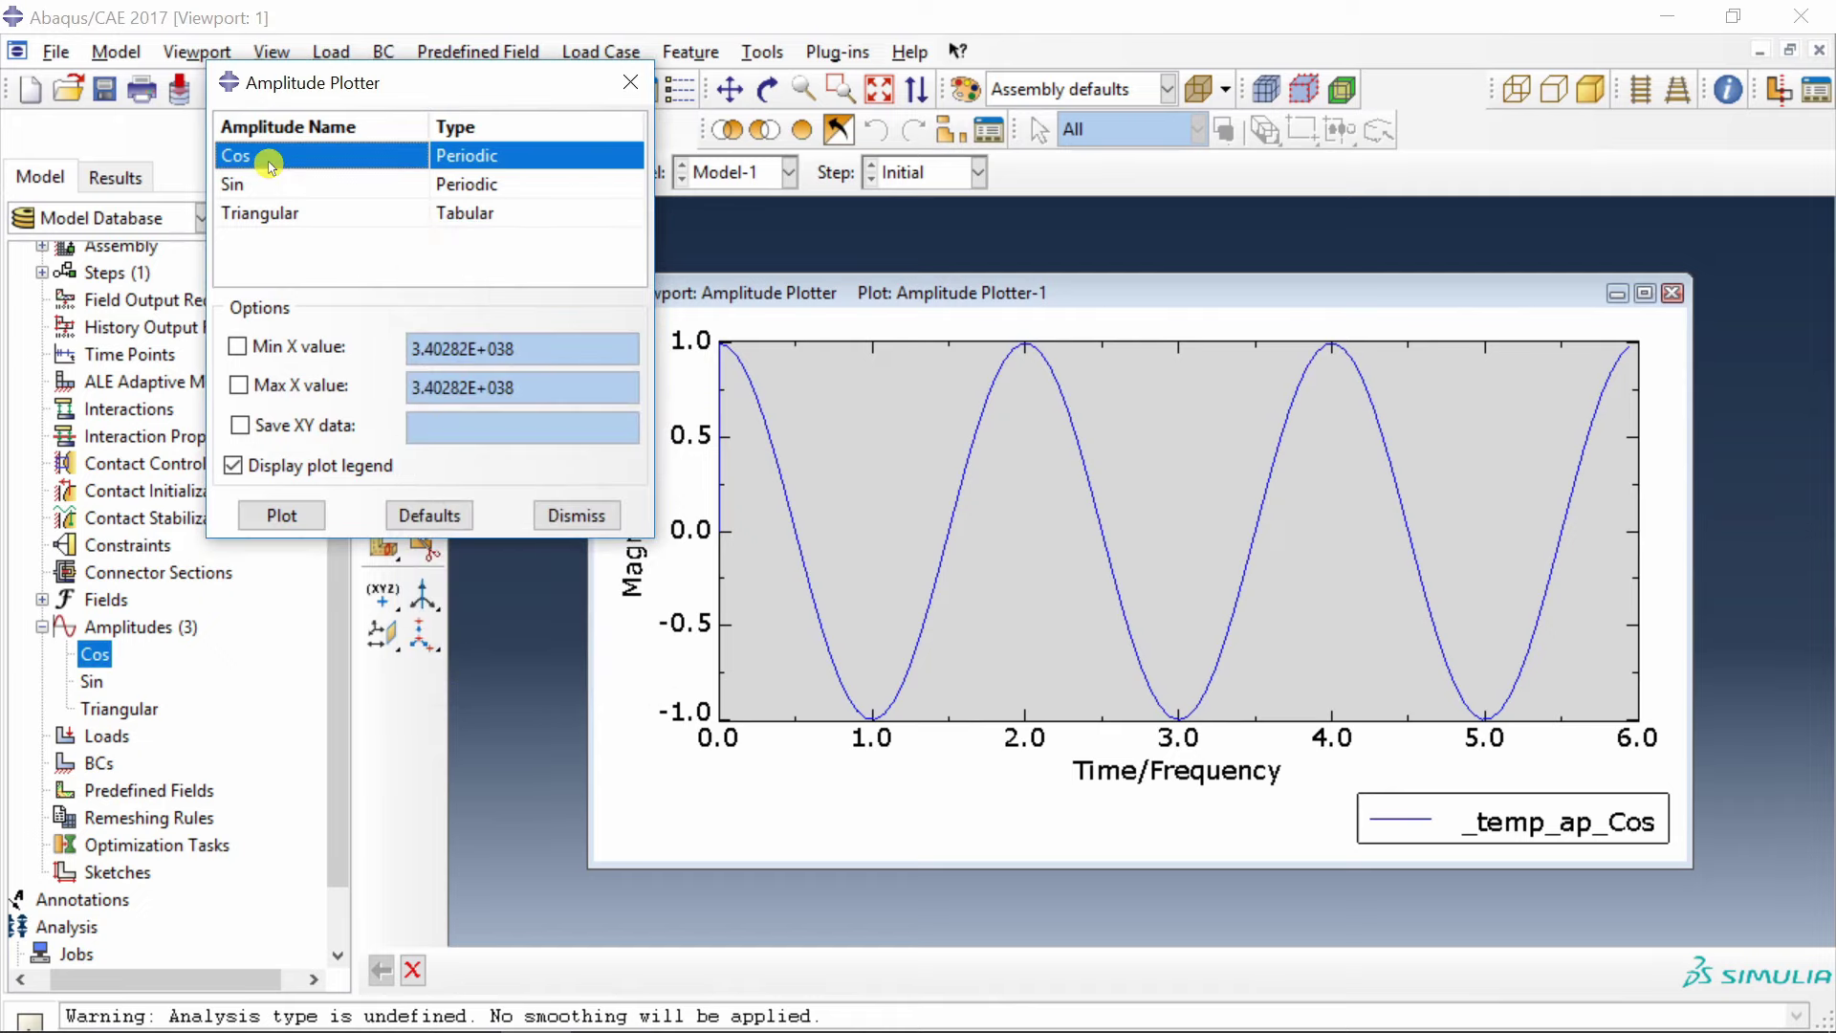
click(312, 516)
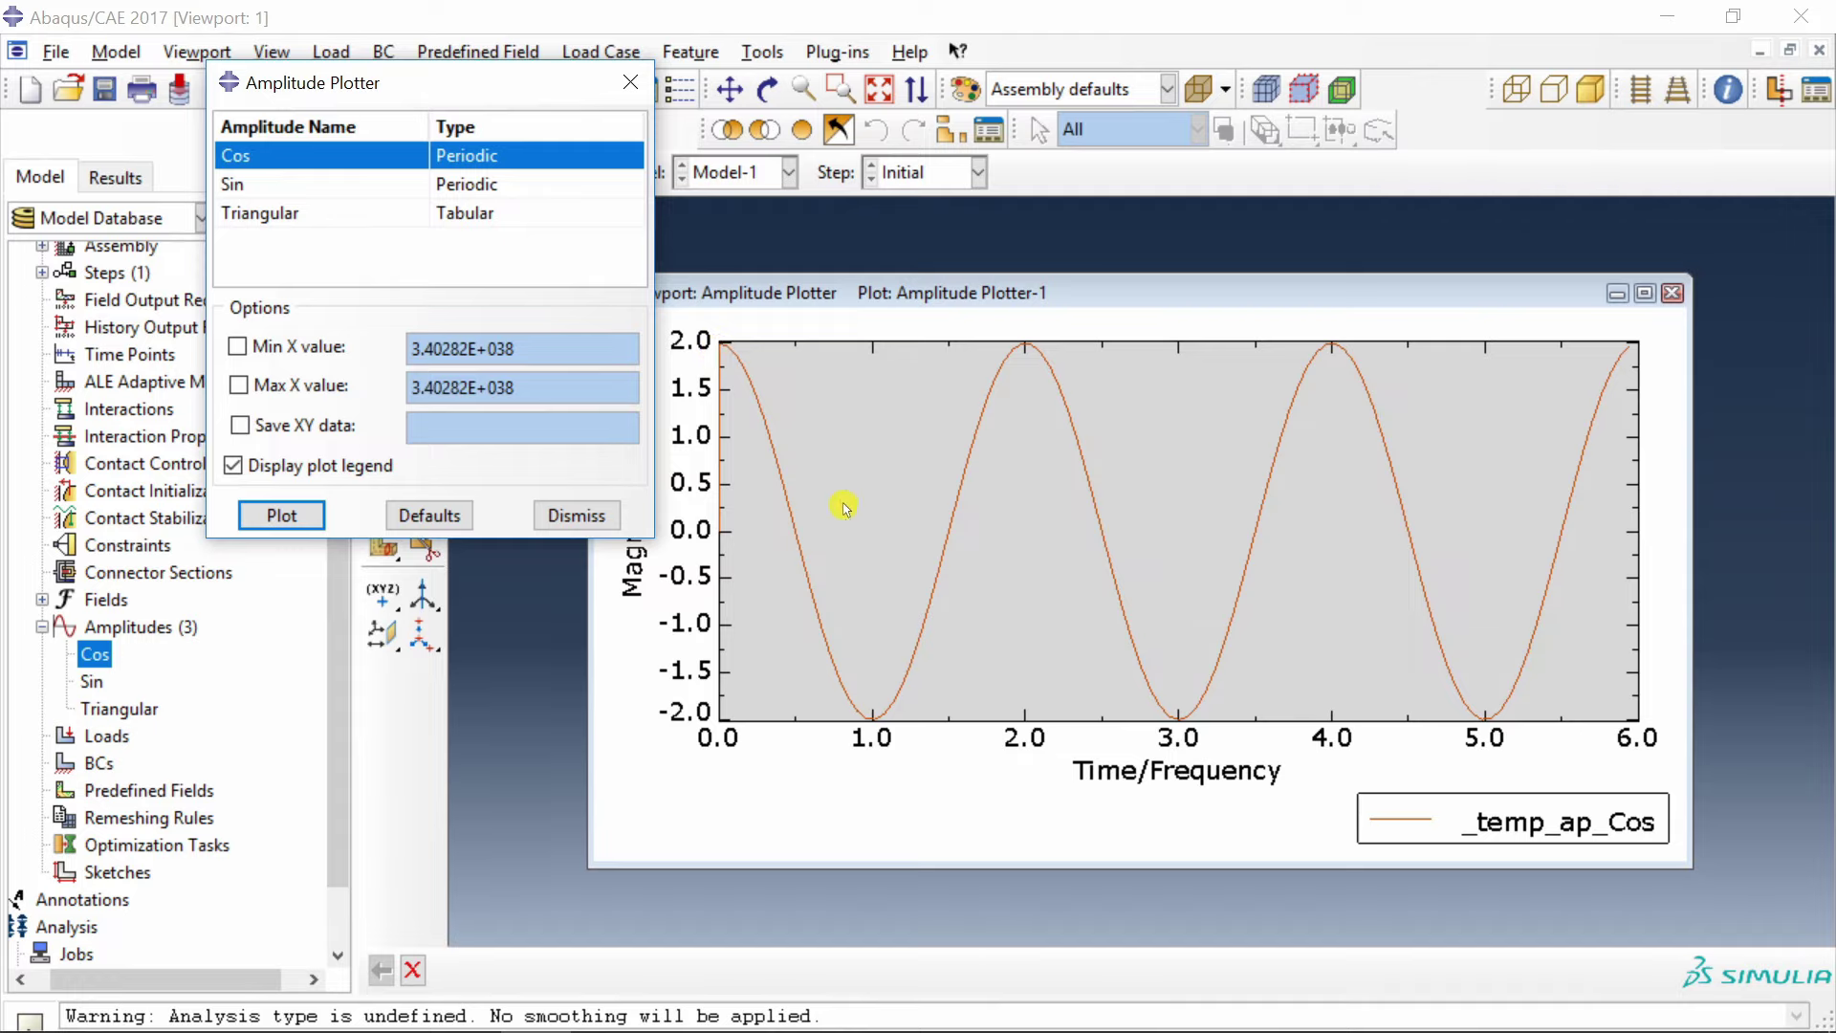
click(576, 515)
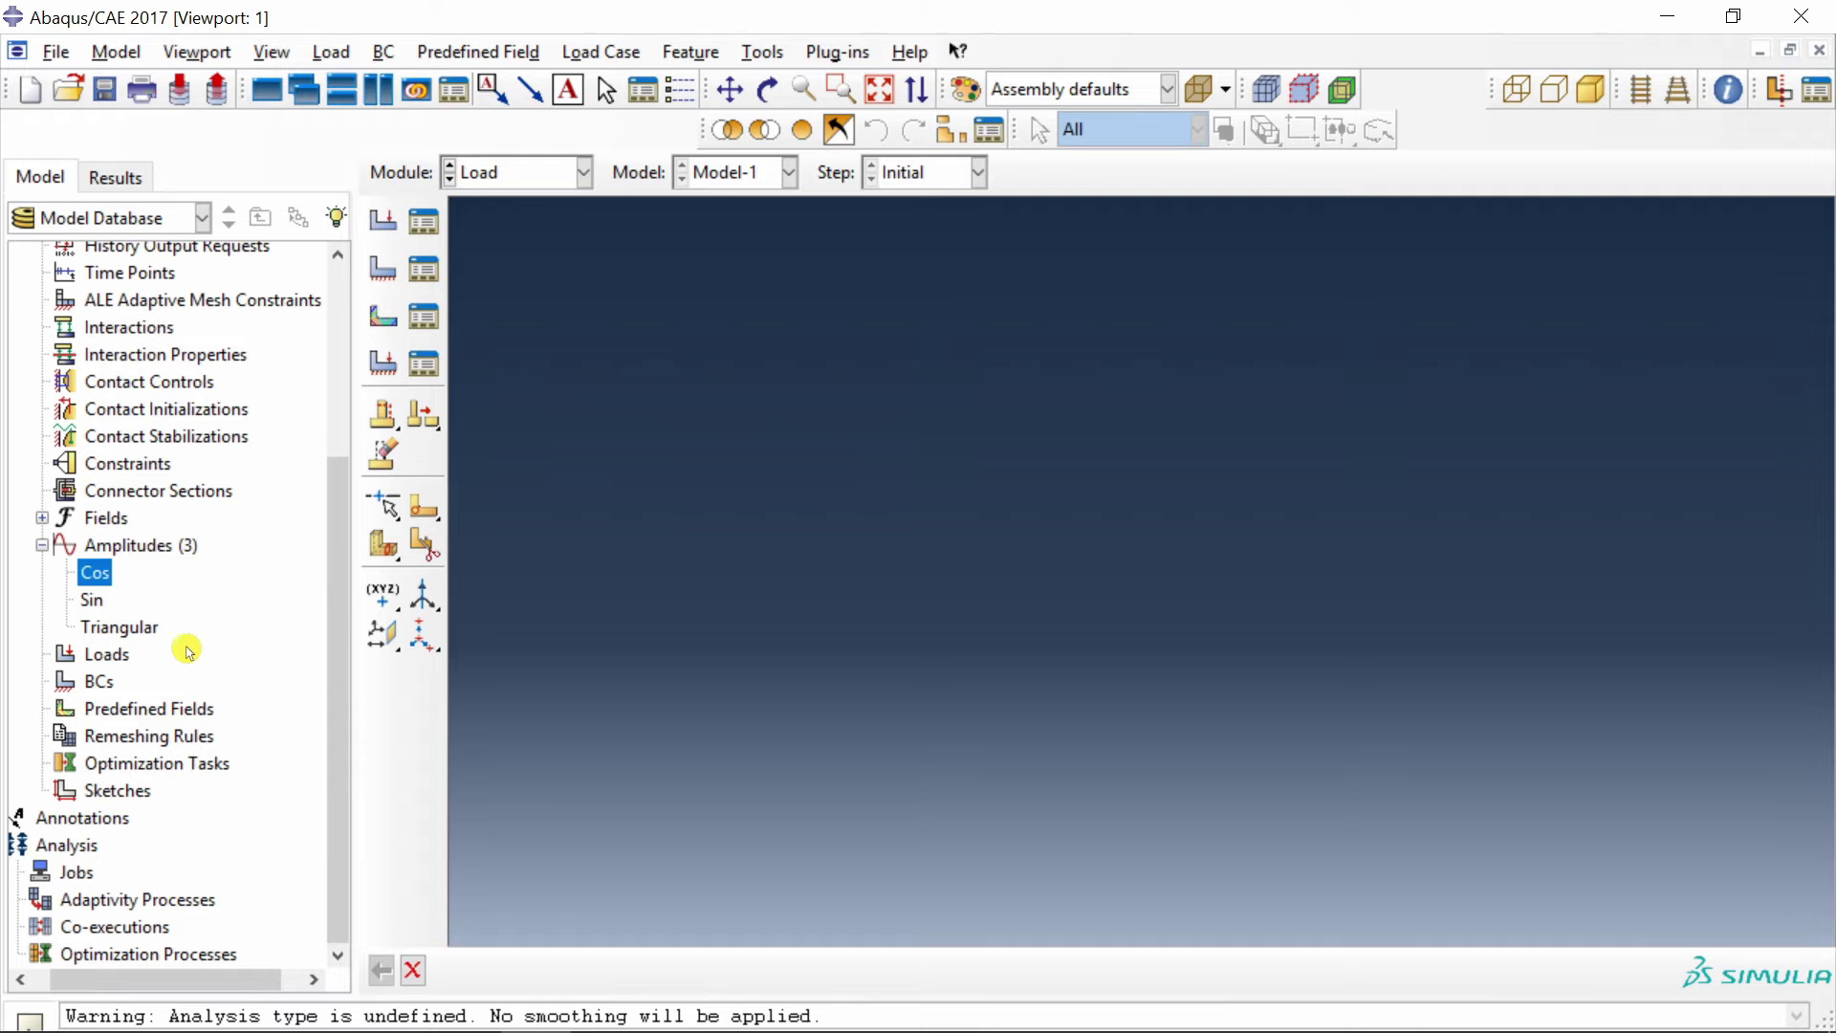
Create Part-1 as a 3D solid extrusion of a rectangle from 0,0 to 0.1,0.1.
scroll(188, 646, up, 3)
click(103, 311)
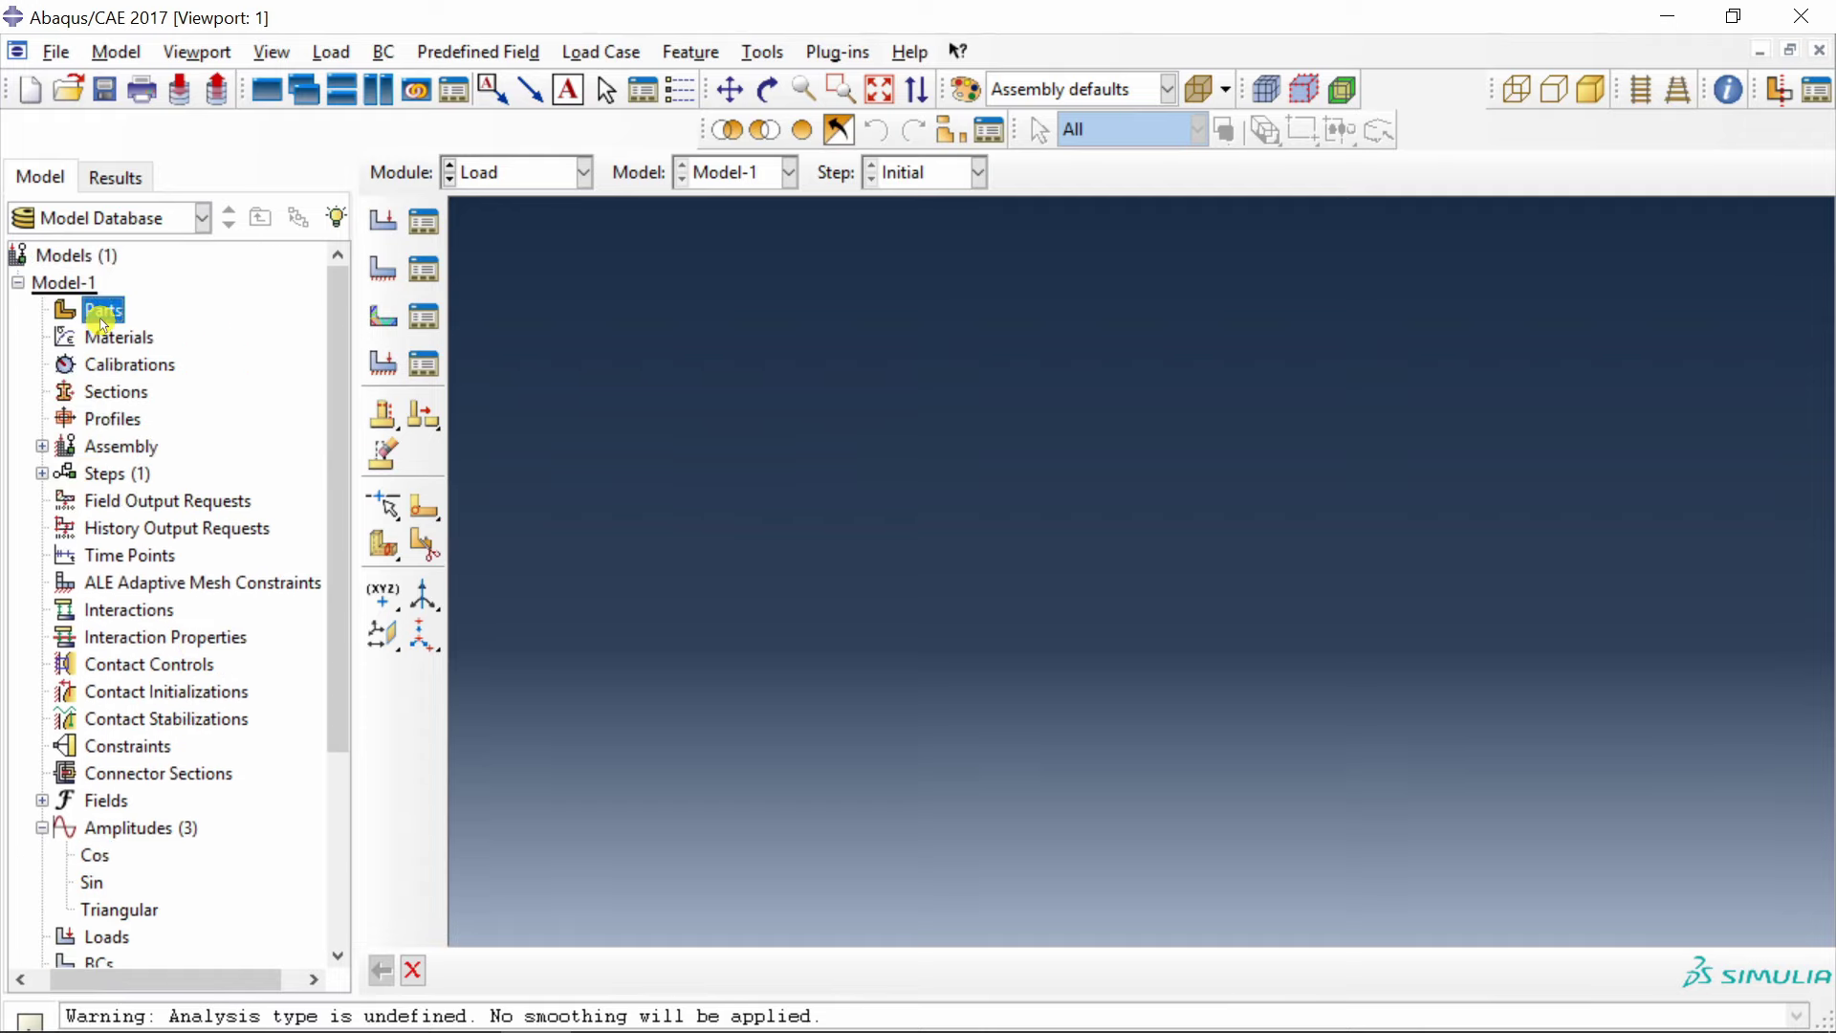
double_click(102, 311)
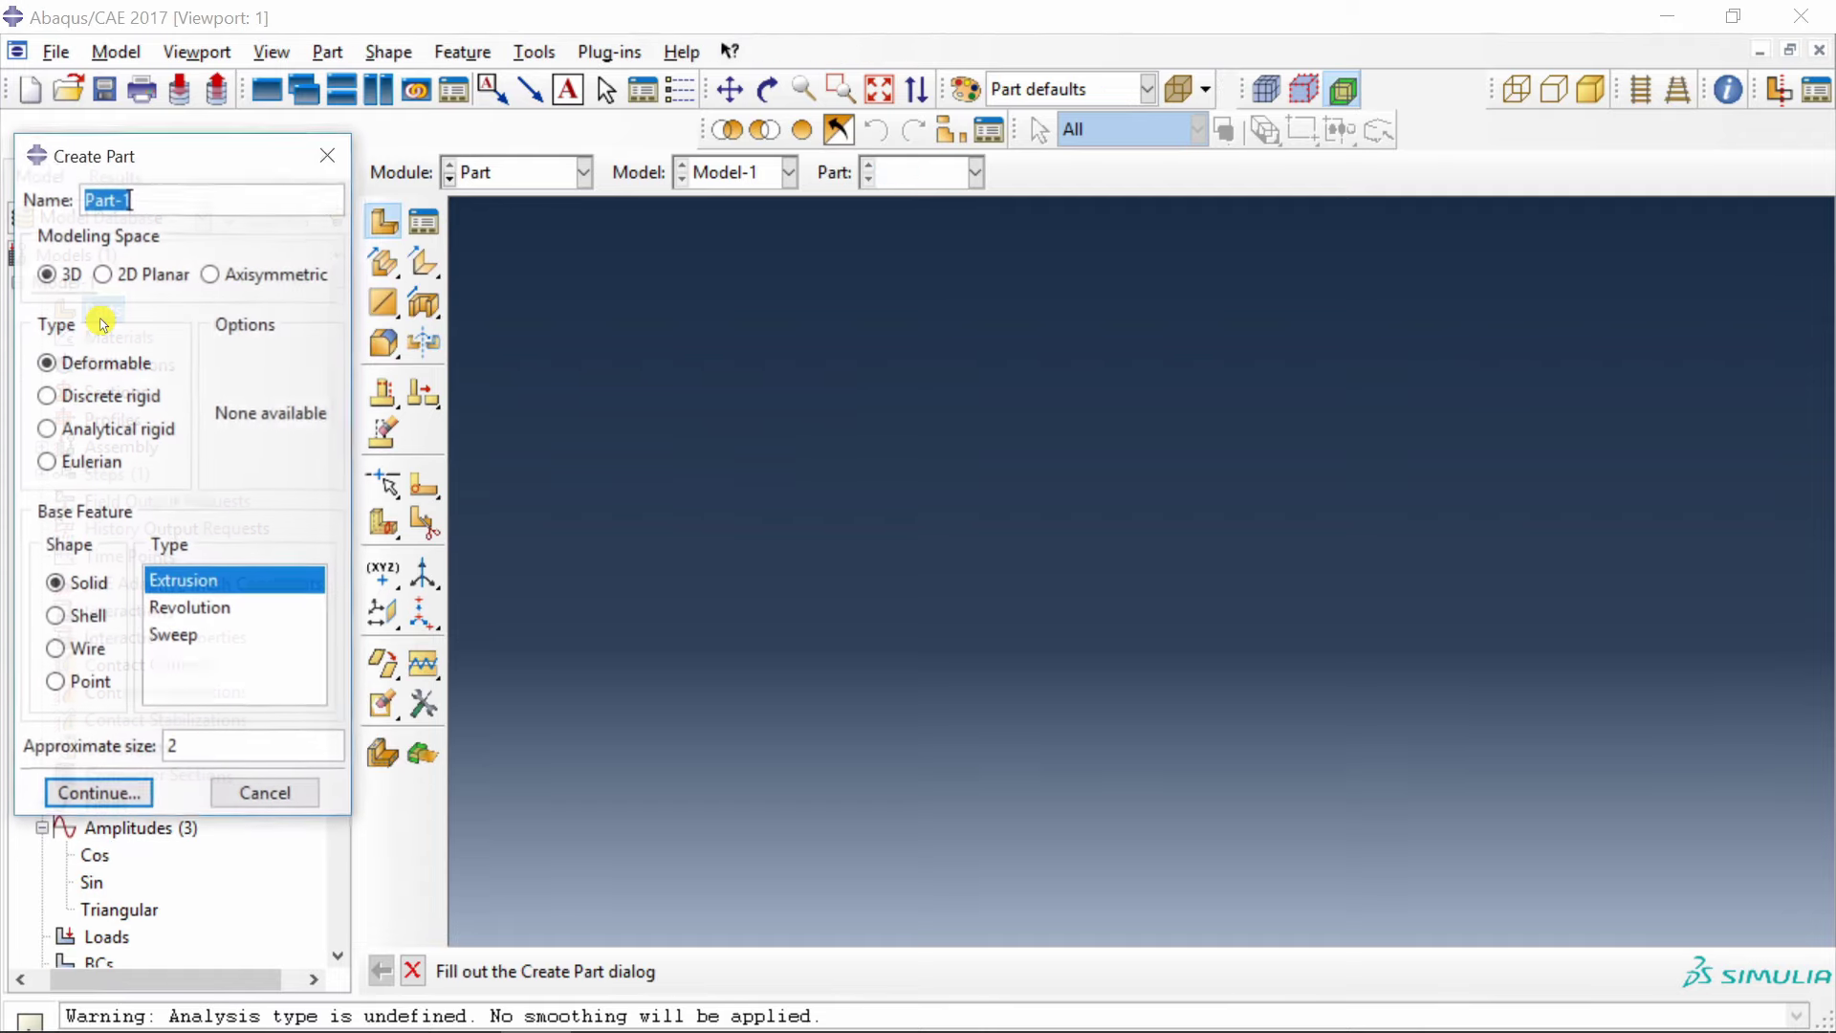
click(84, 793)
click(424, 225)
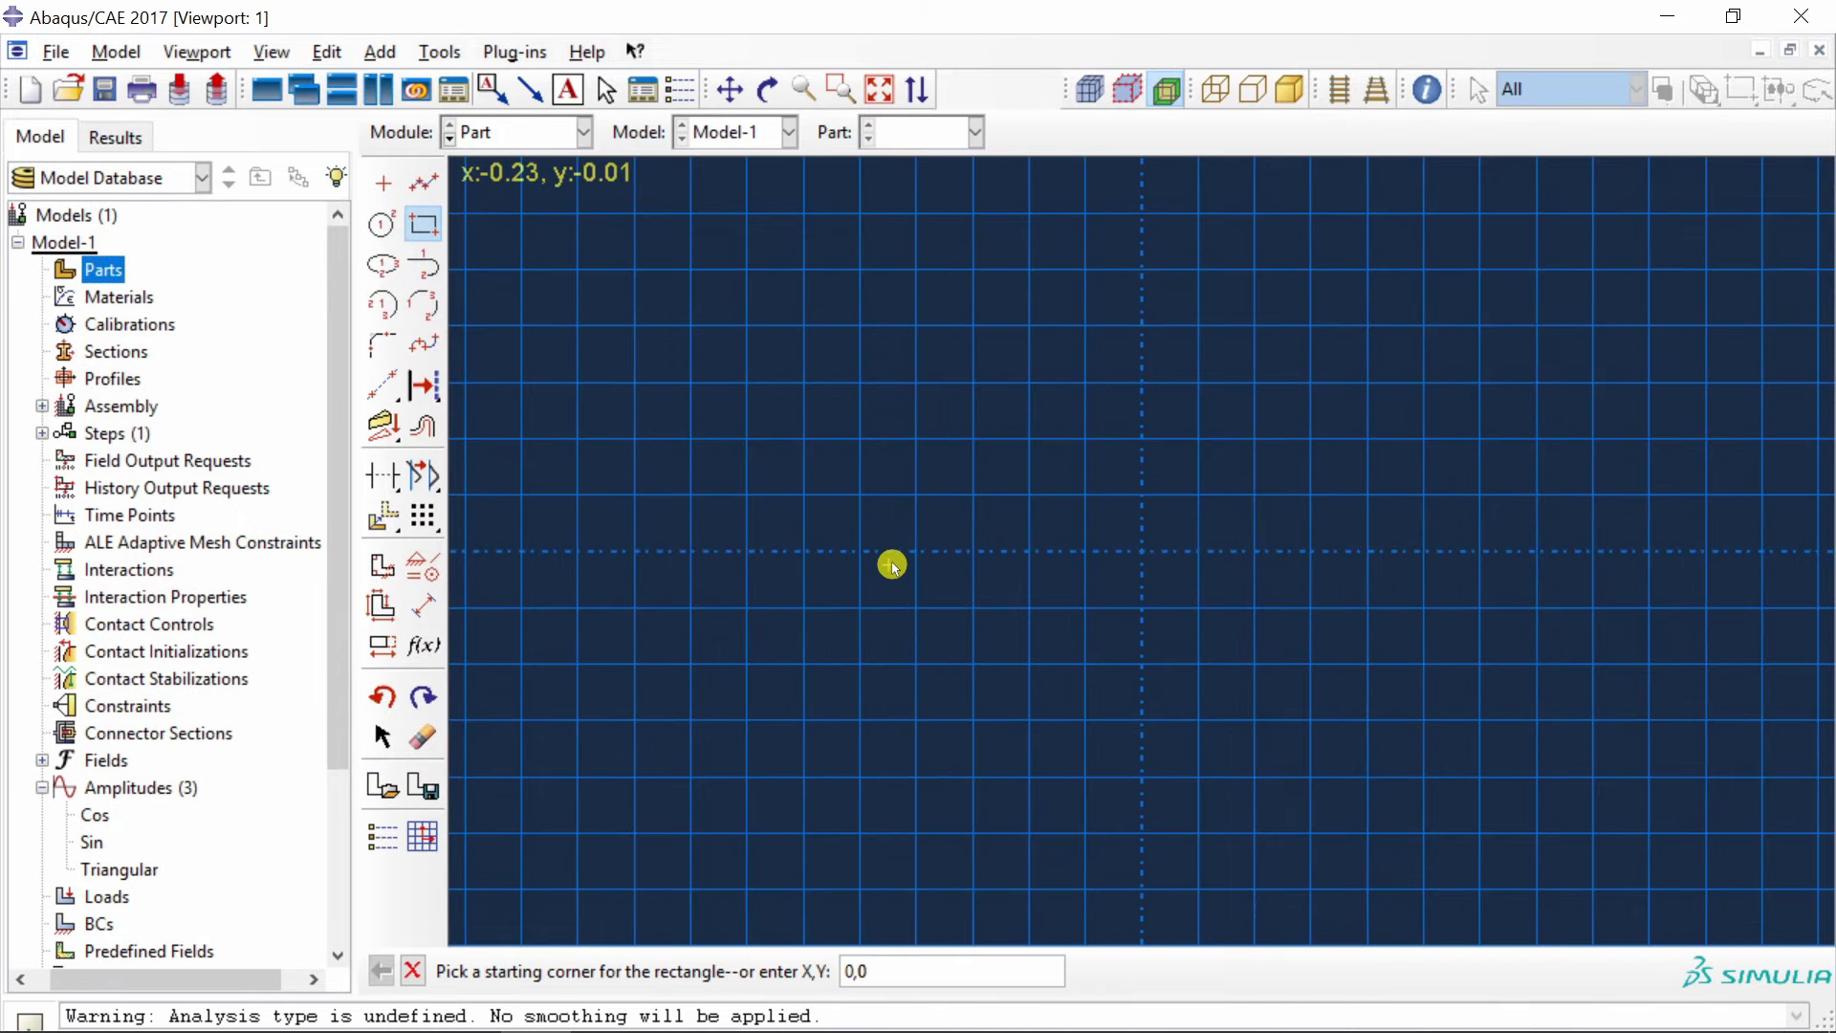
text(0,0)
key(Return)
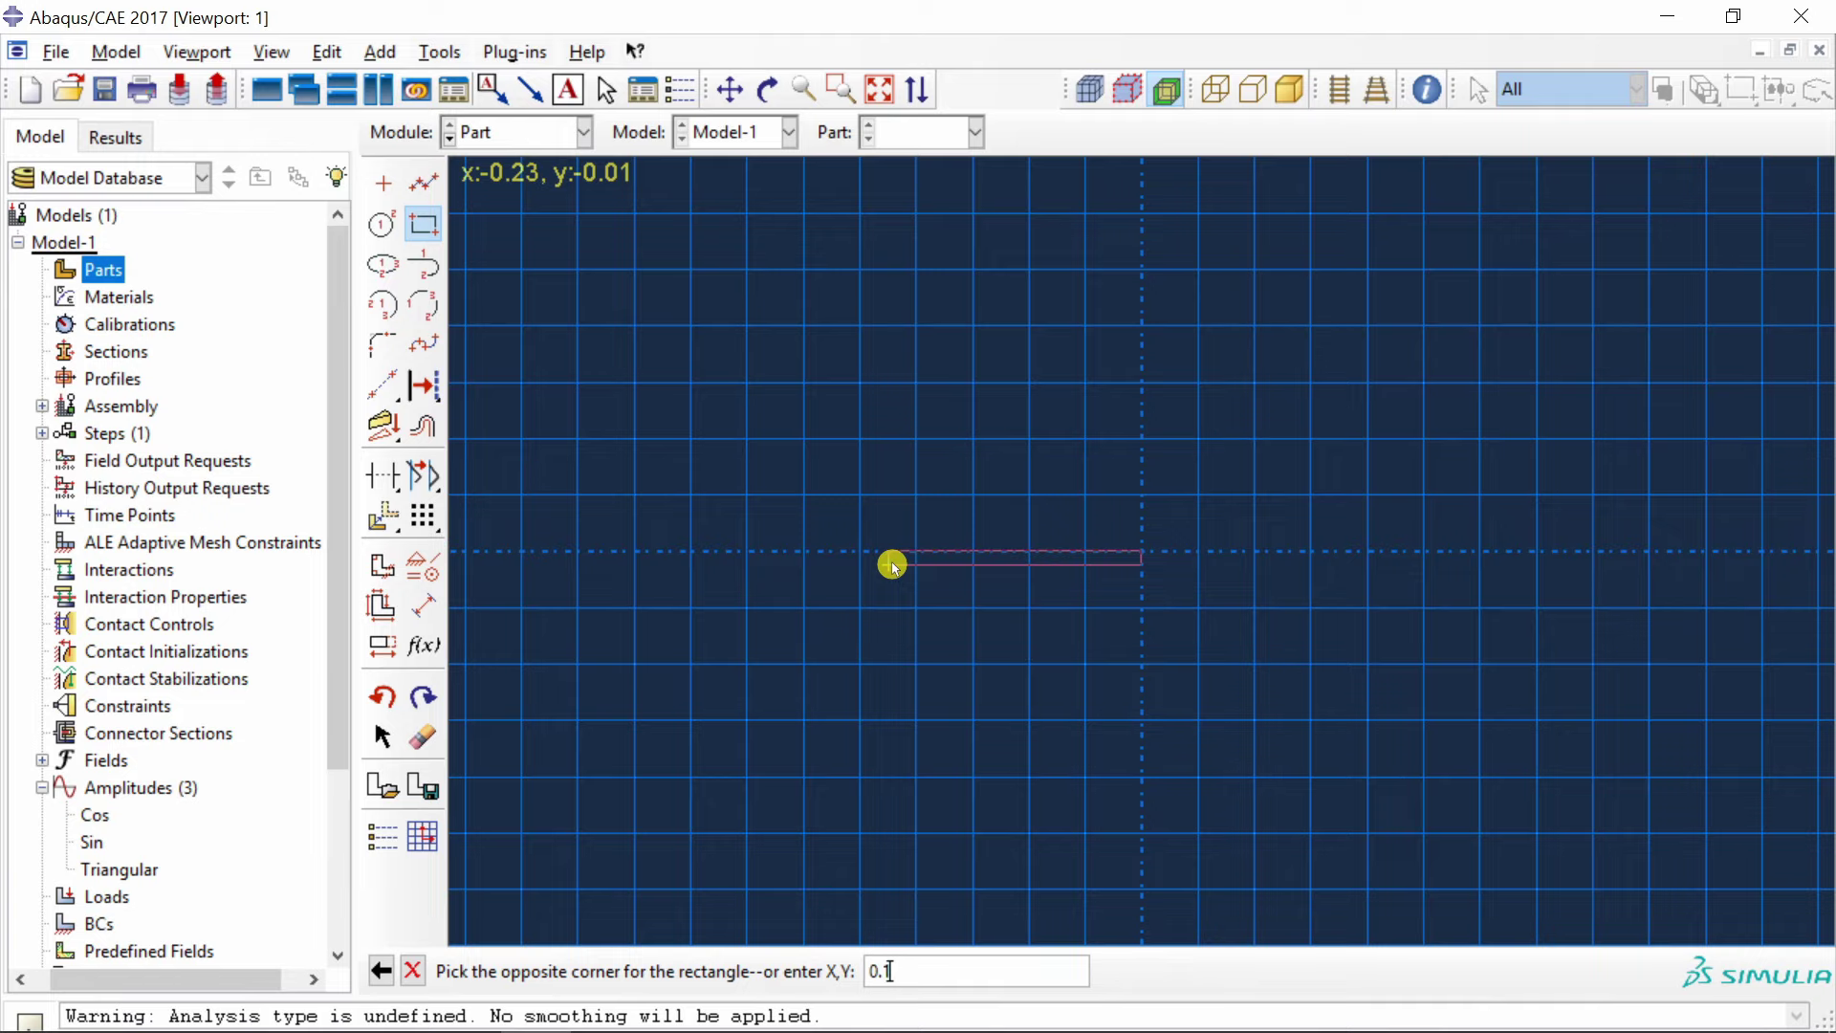
text(0.1,0.1)
key(Return)
middle_click(892, 564)
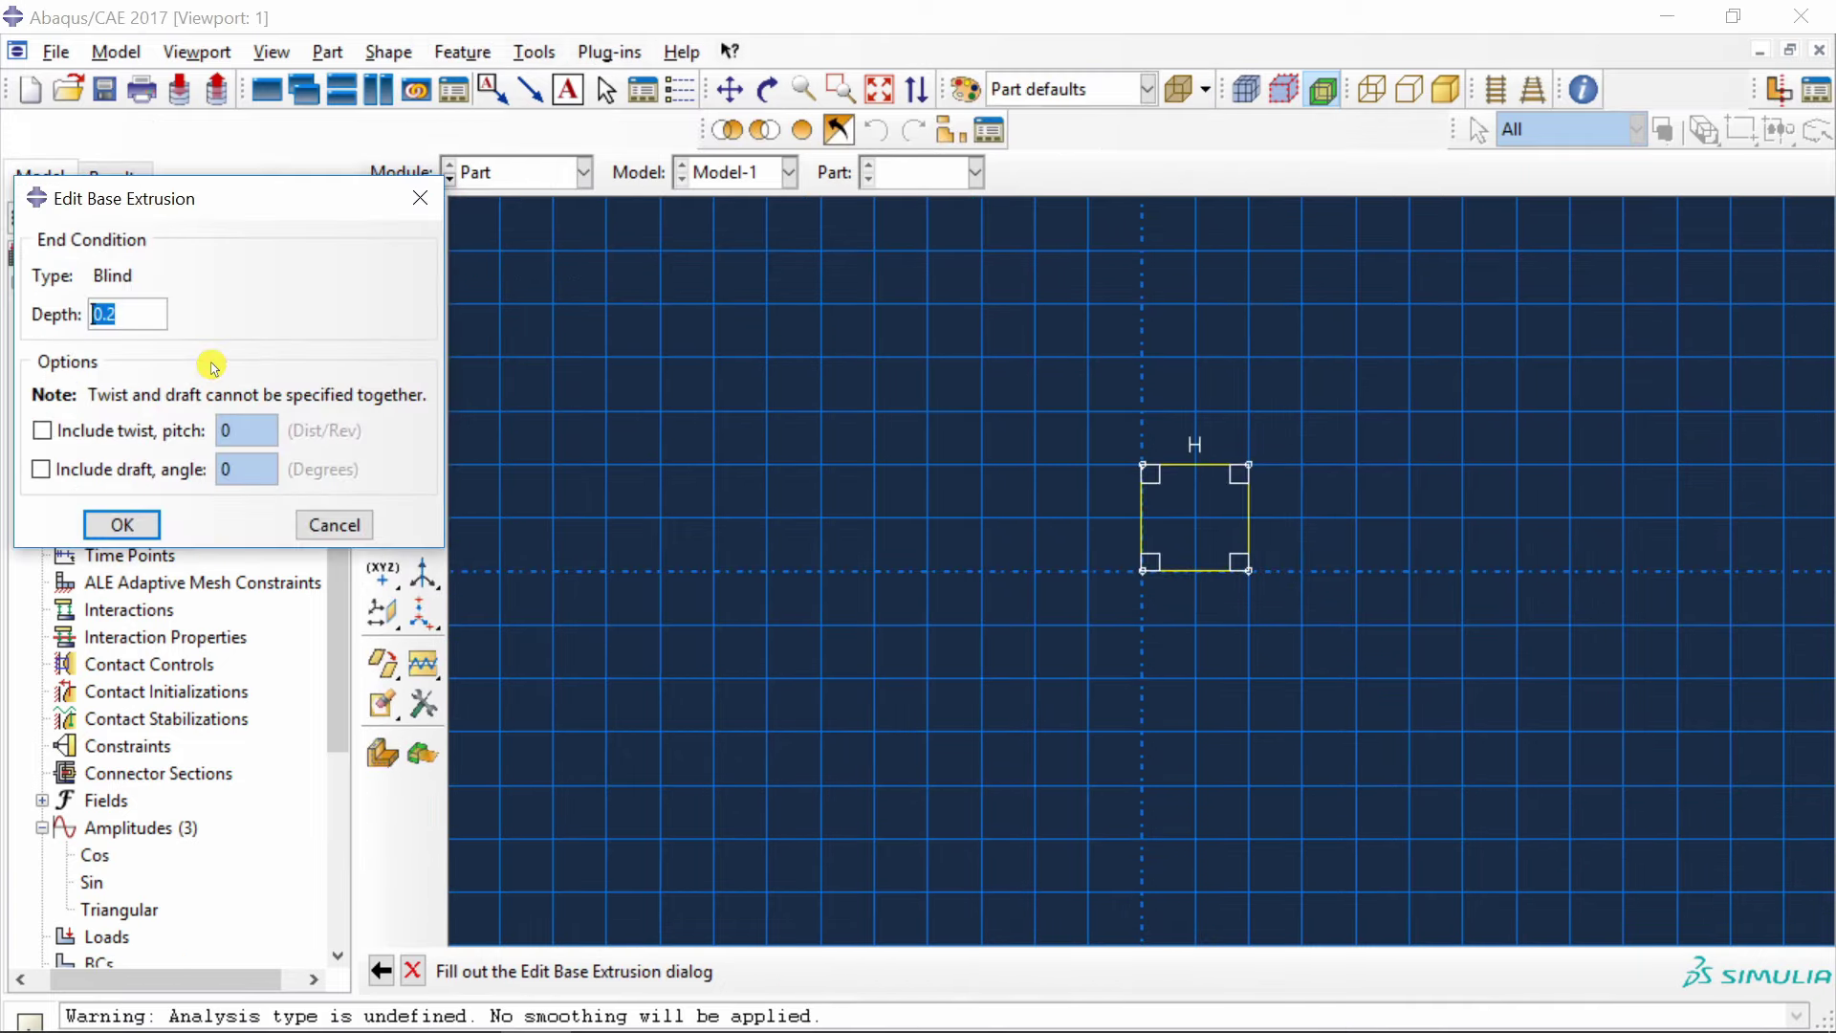
click(125, 525)
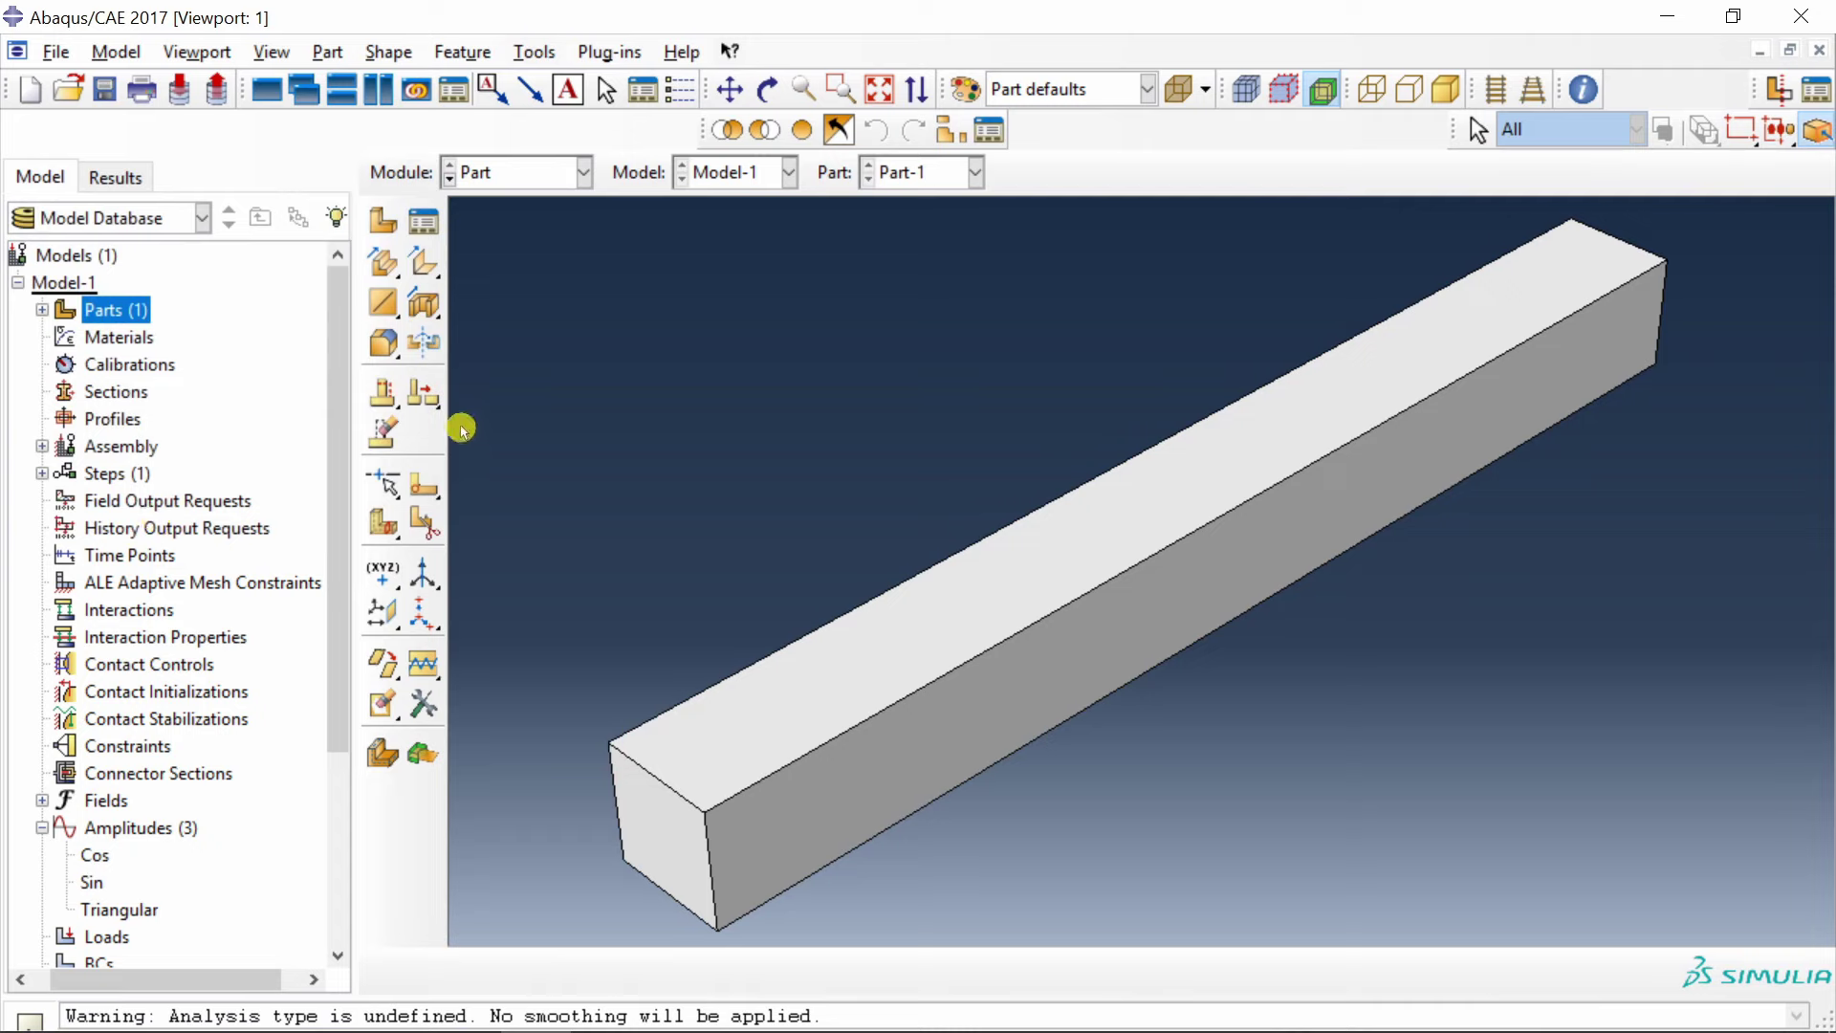
Partition the beam's top face with a sketched transverse line near its near end.
click(423, 490)
click(713, 731)
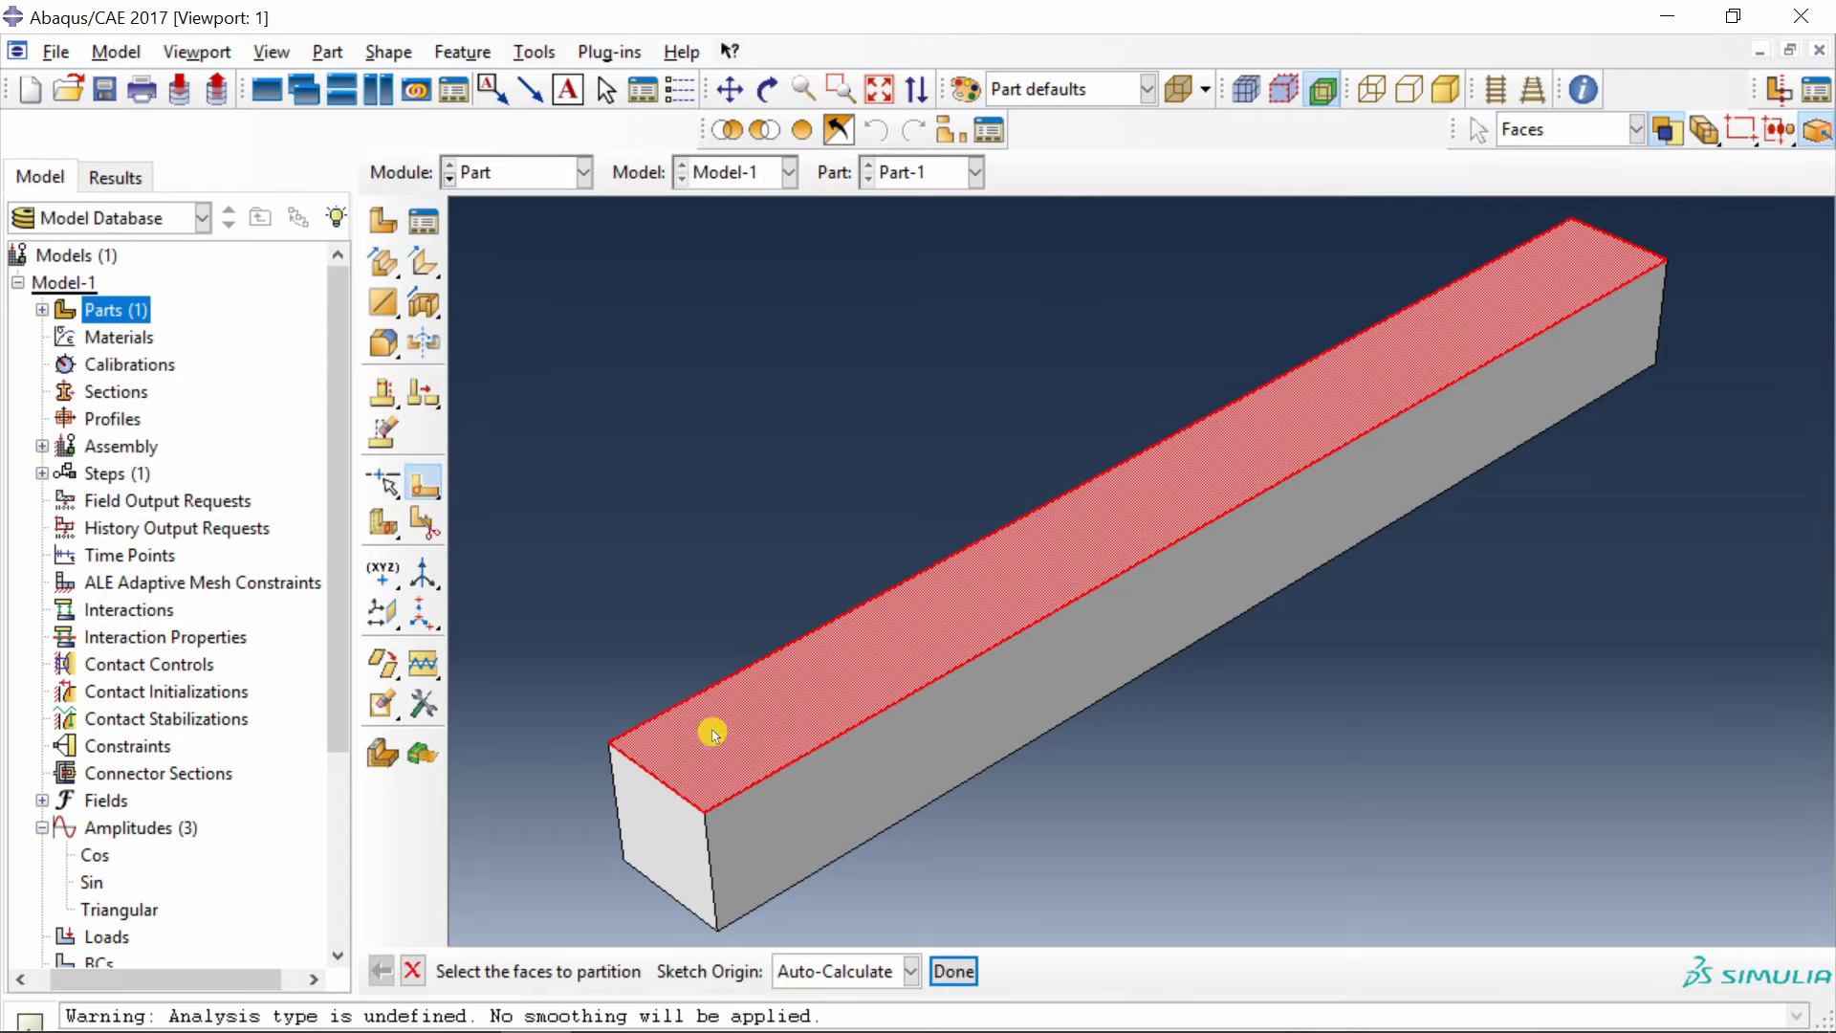
middle_click(774, 409)
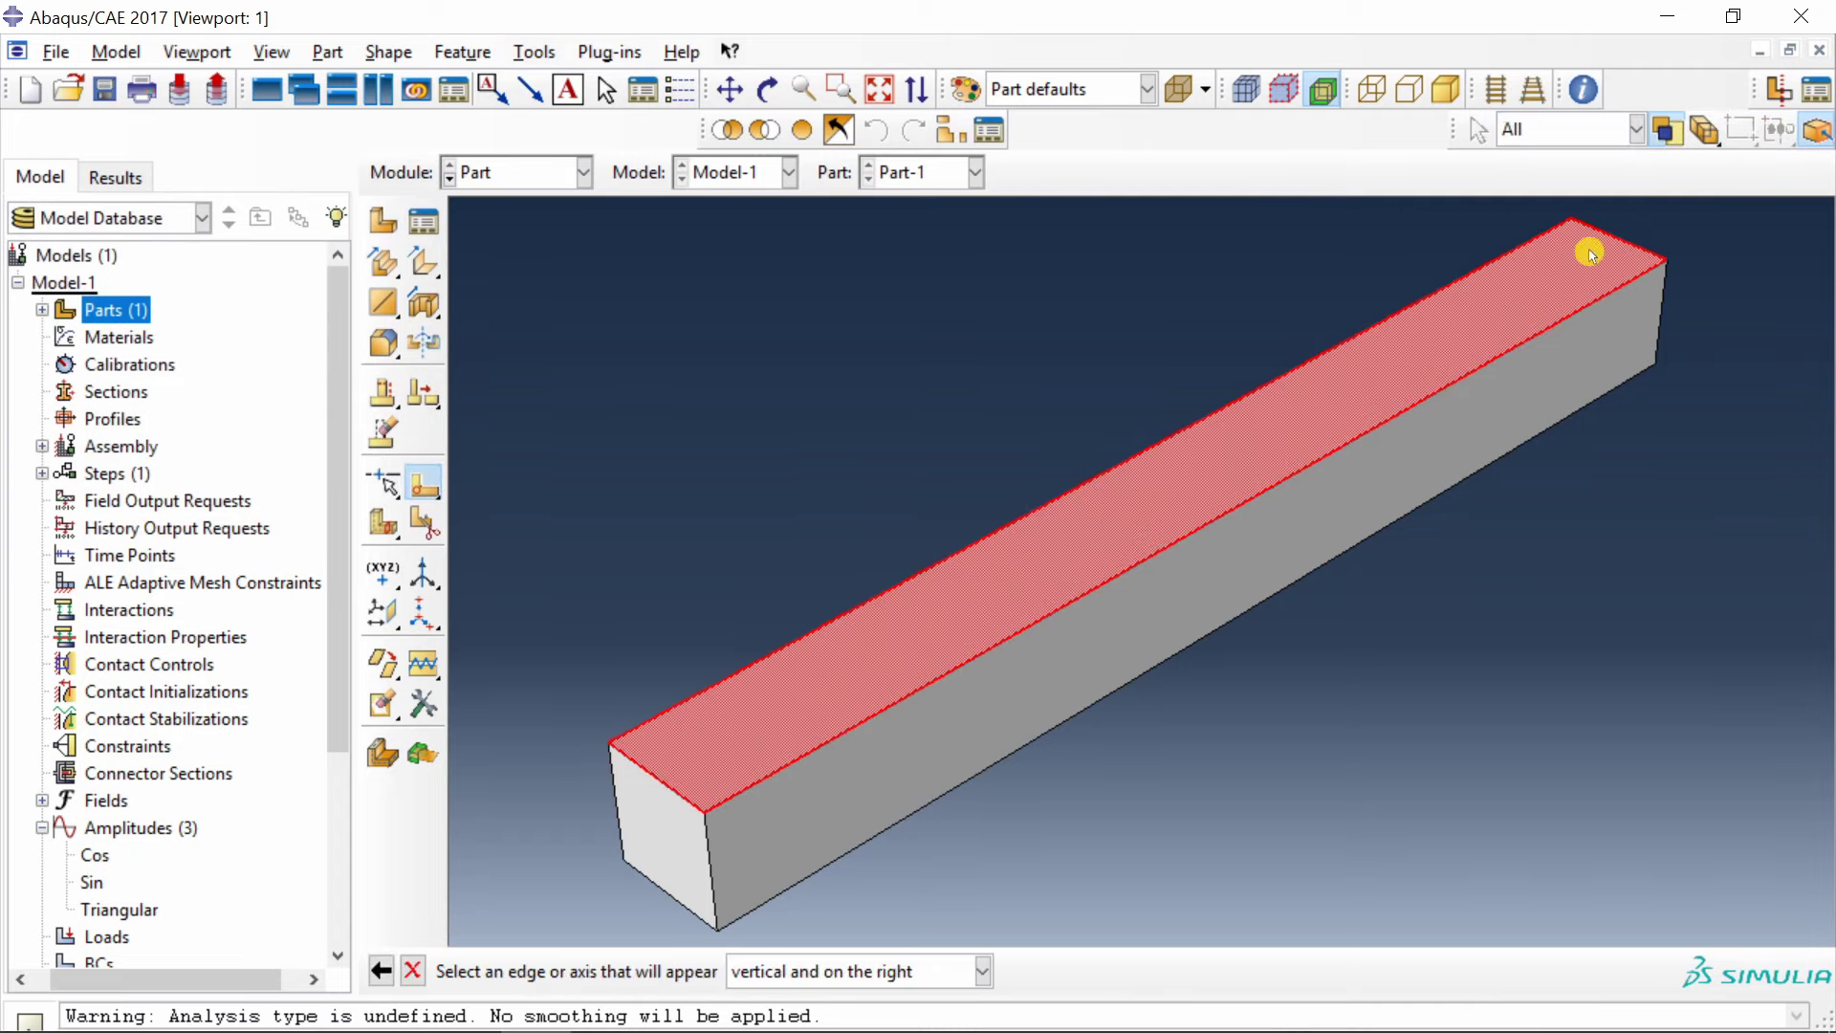
click(1615, 235)
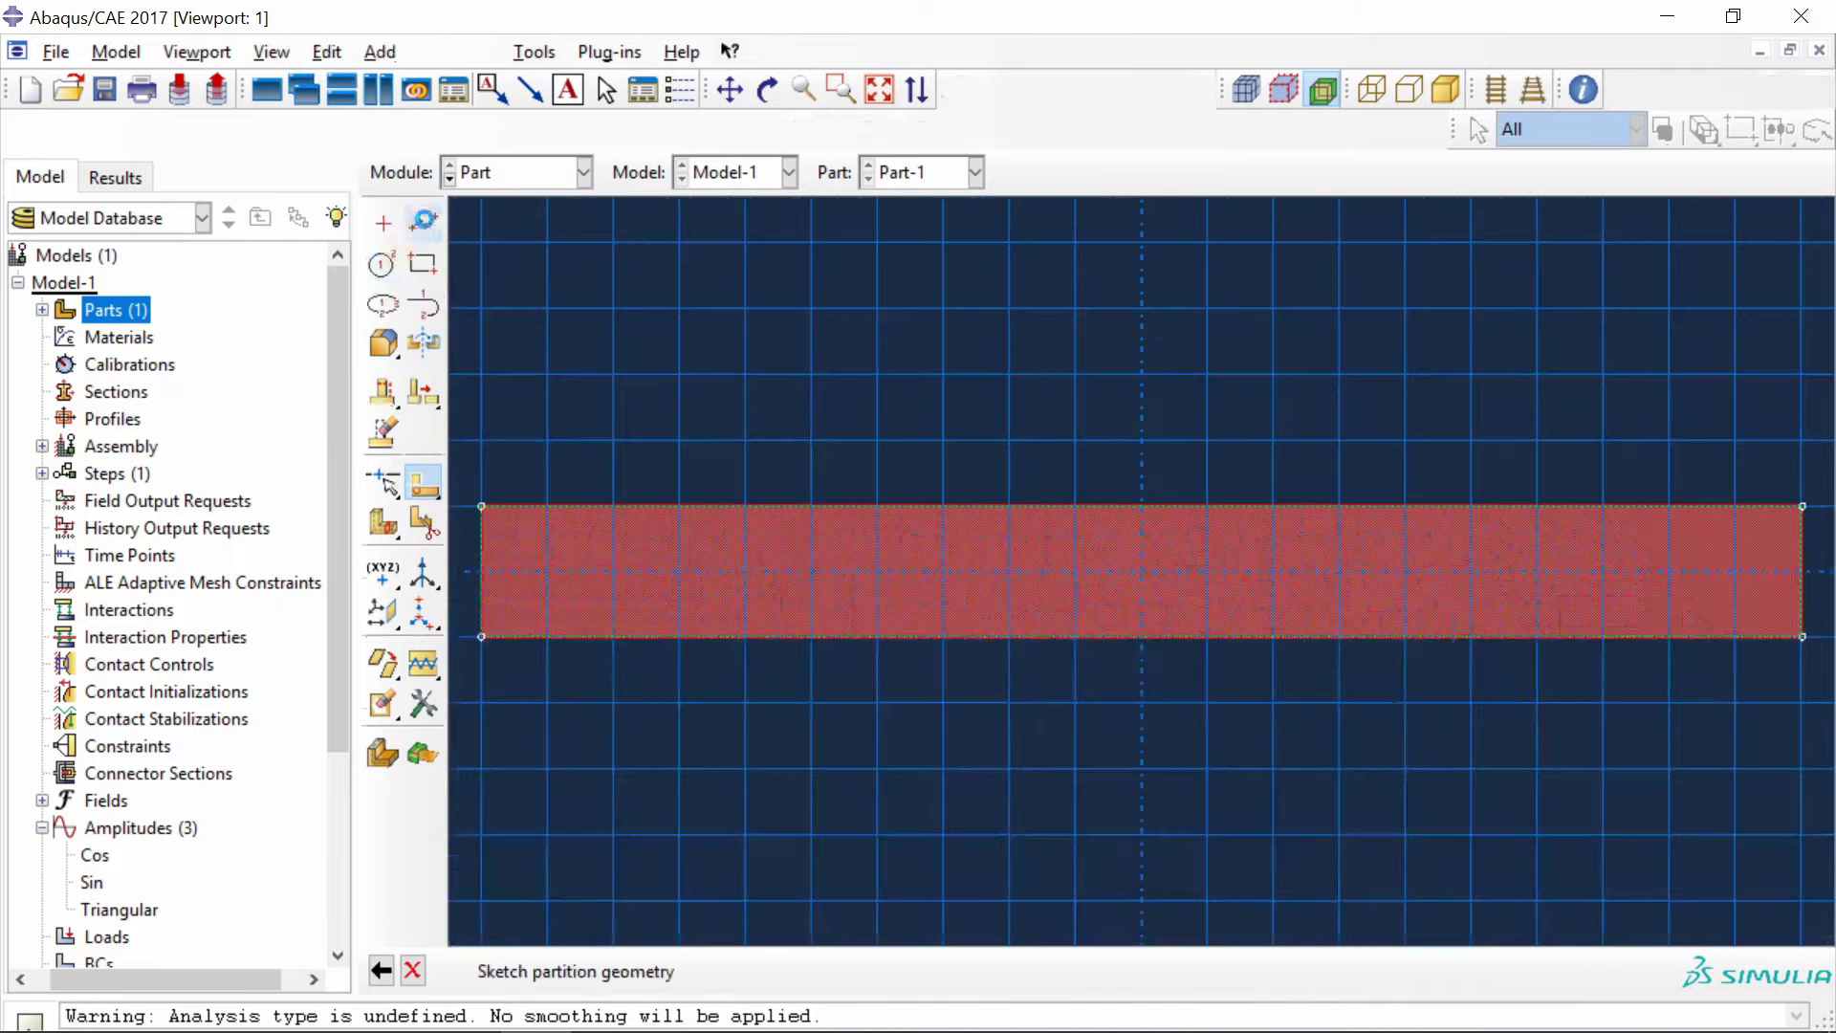
click(421, 189)
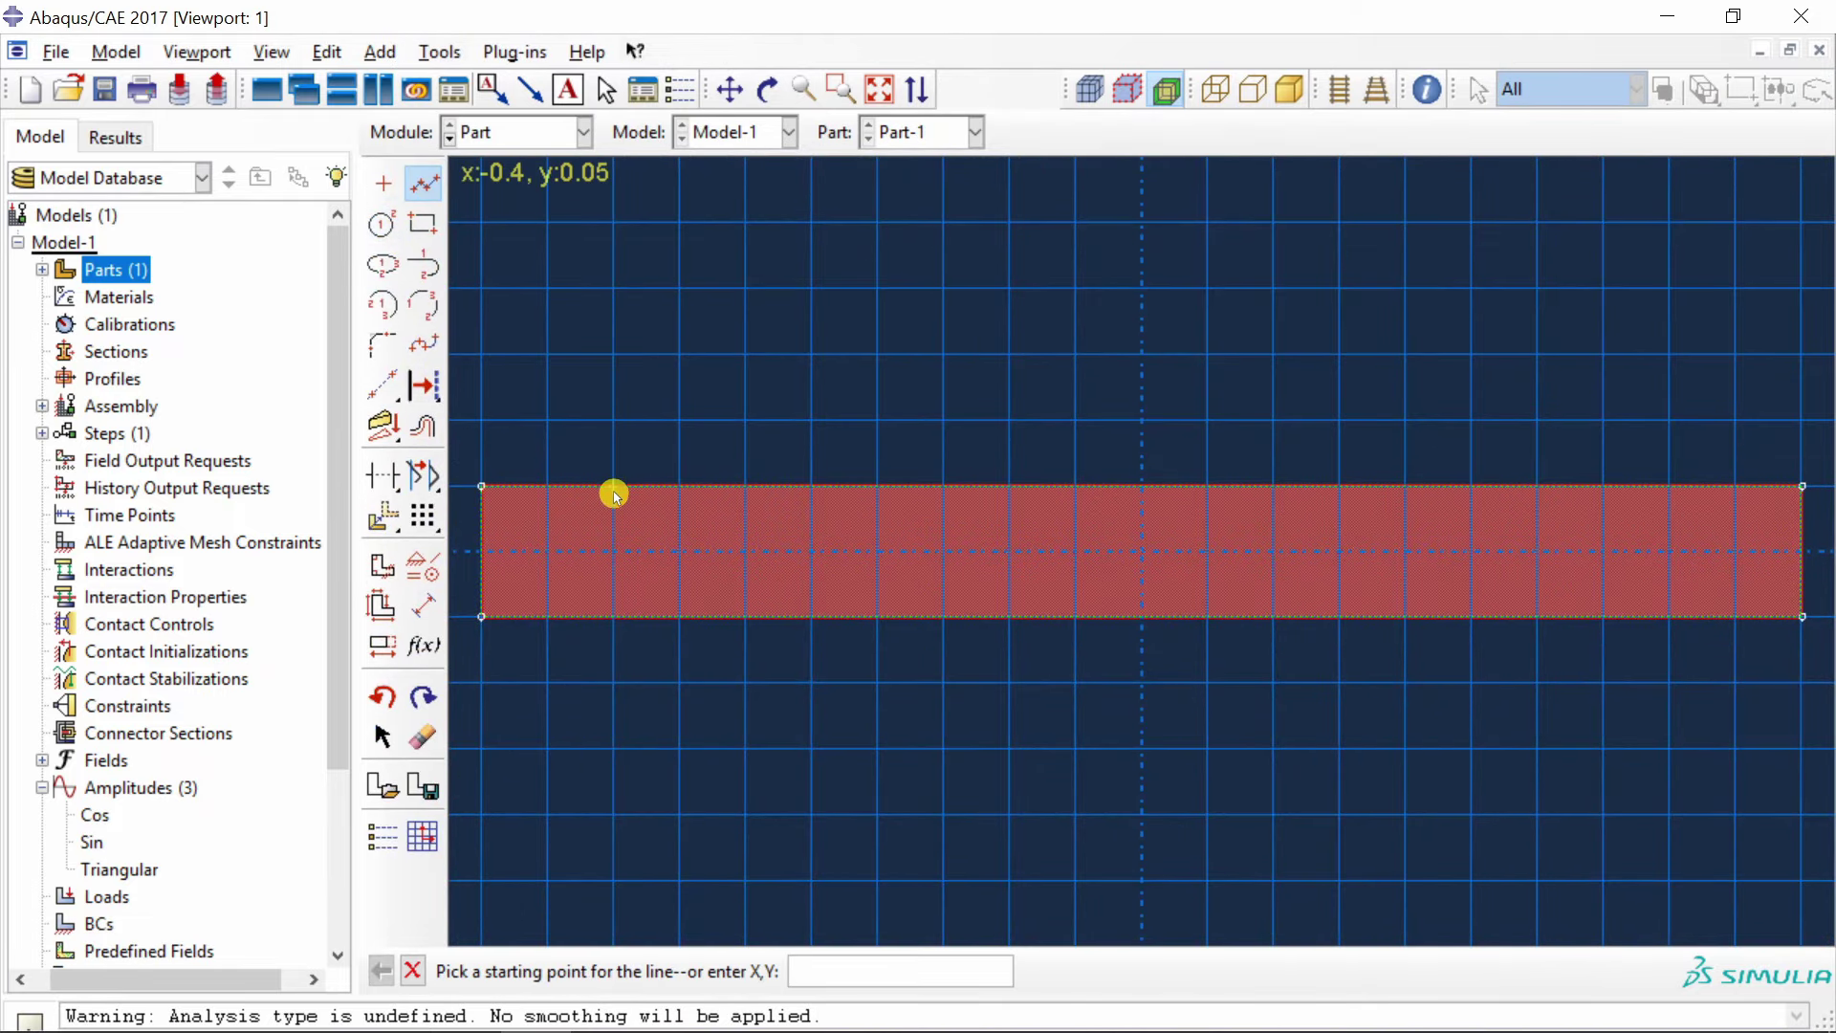
click(613, 487)
click(618, 621)
middle_click(836, 357)
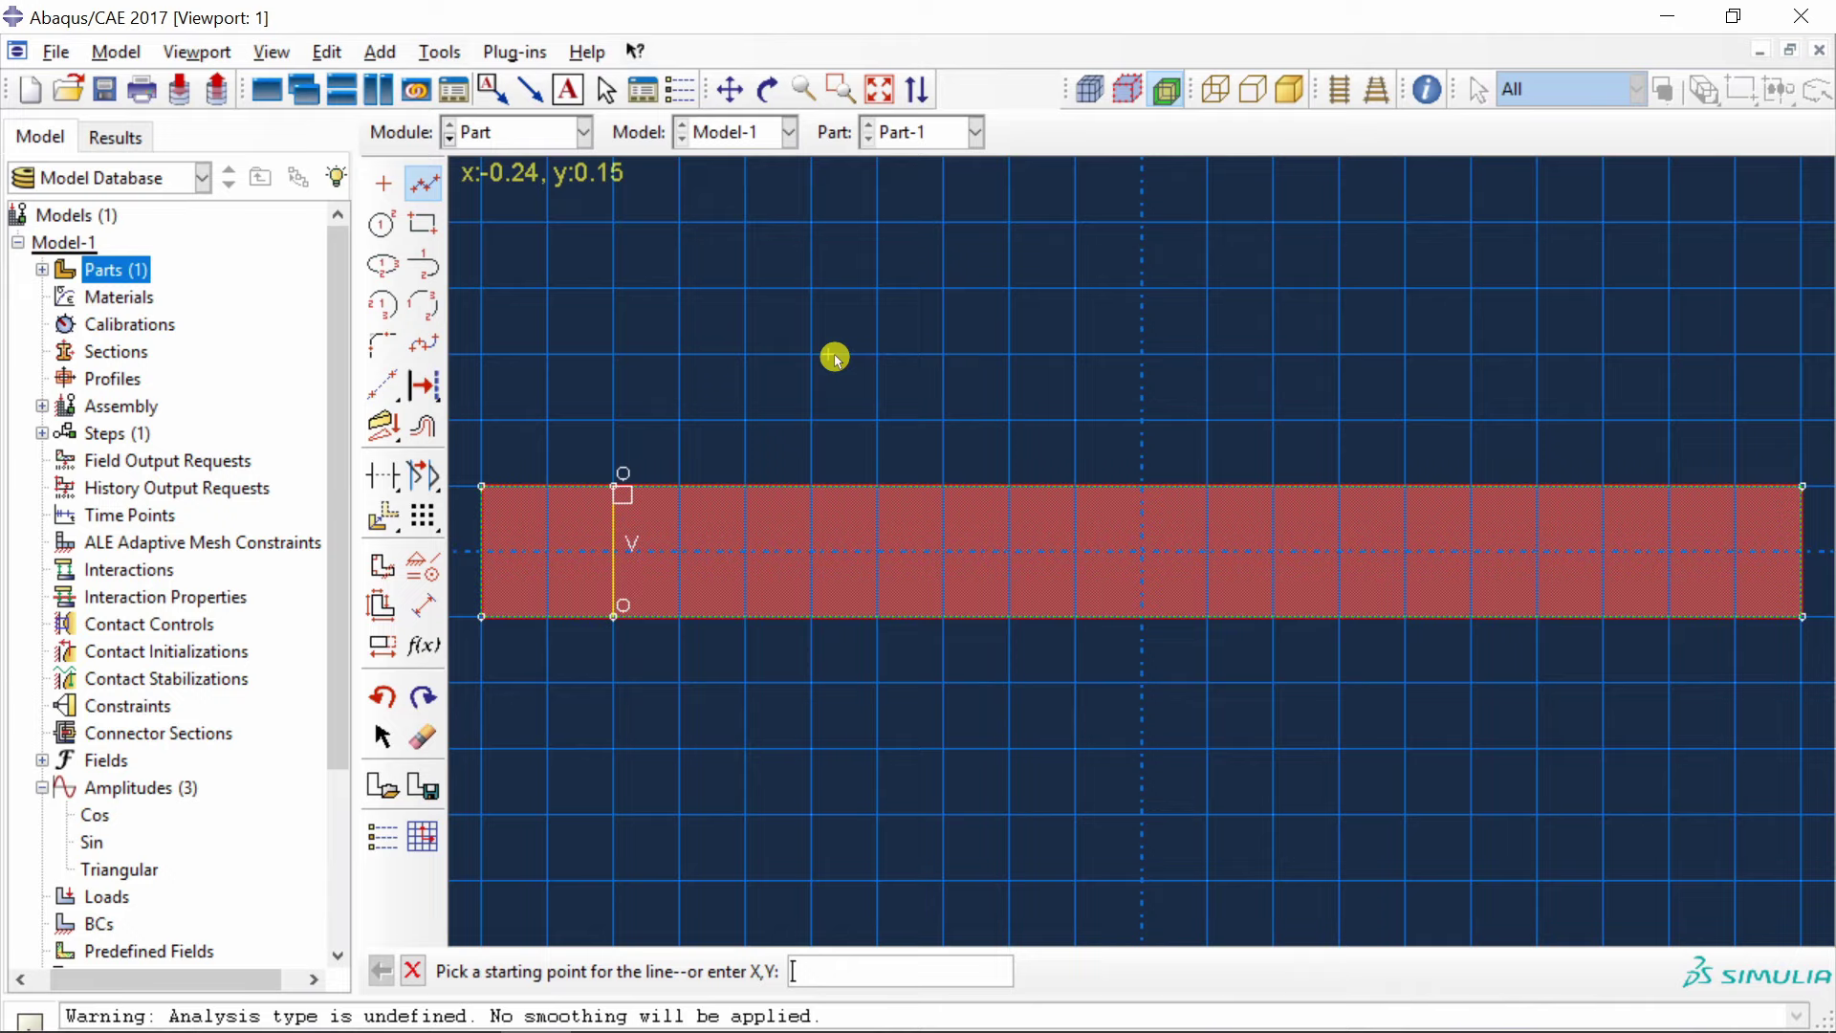
middle_click(742, 381)
middle_click(744, 387)
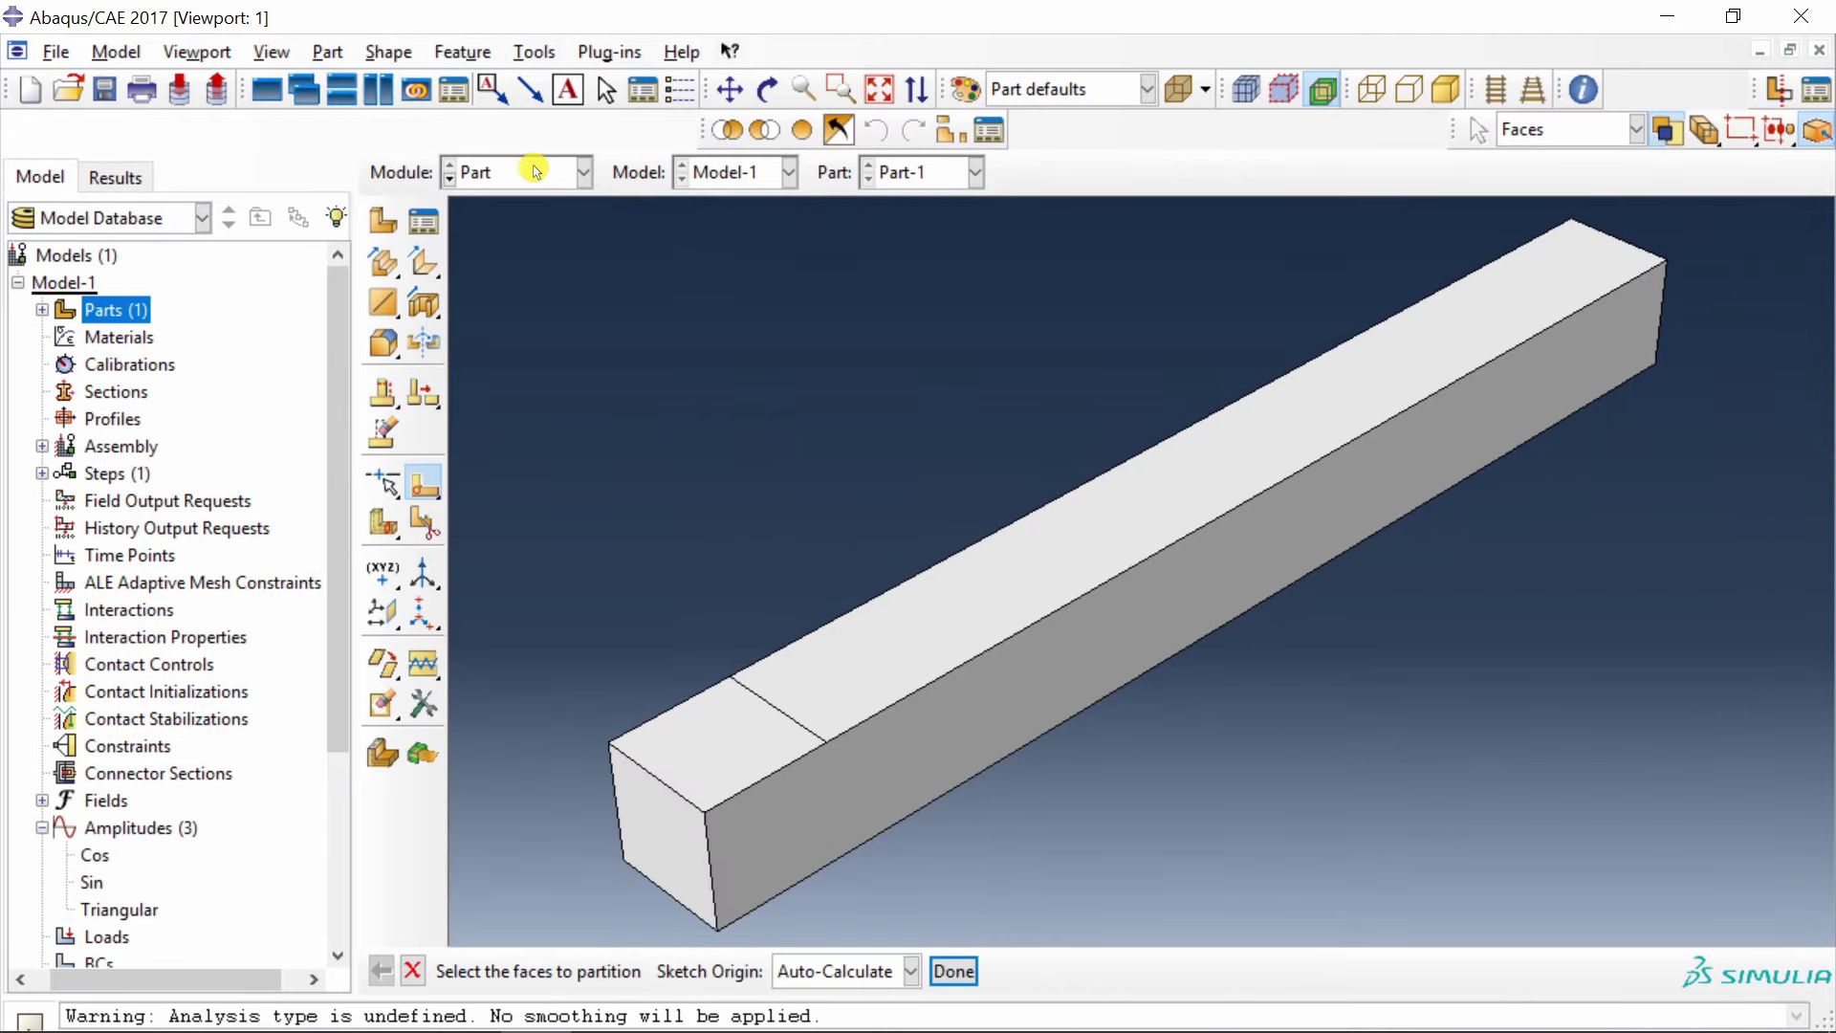
In the Property module, give a new material elasticity with E 8e9 and Poisson's ratio 0.3.
click(540, 172)
click(507, 234)
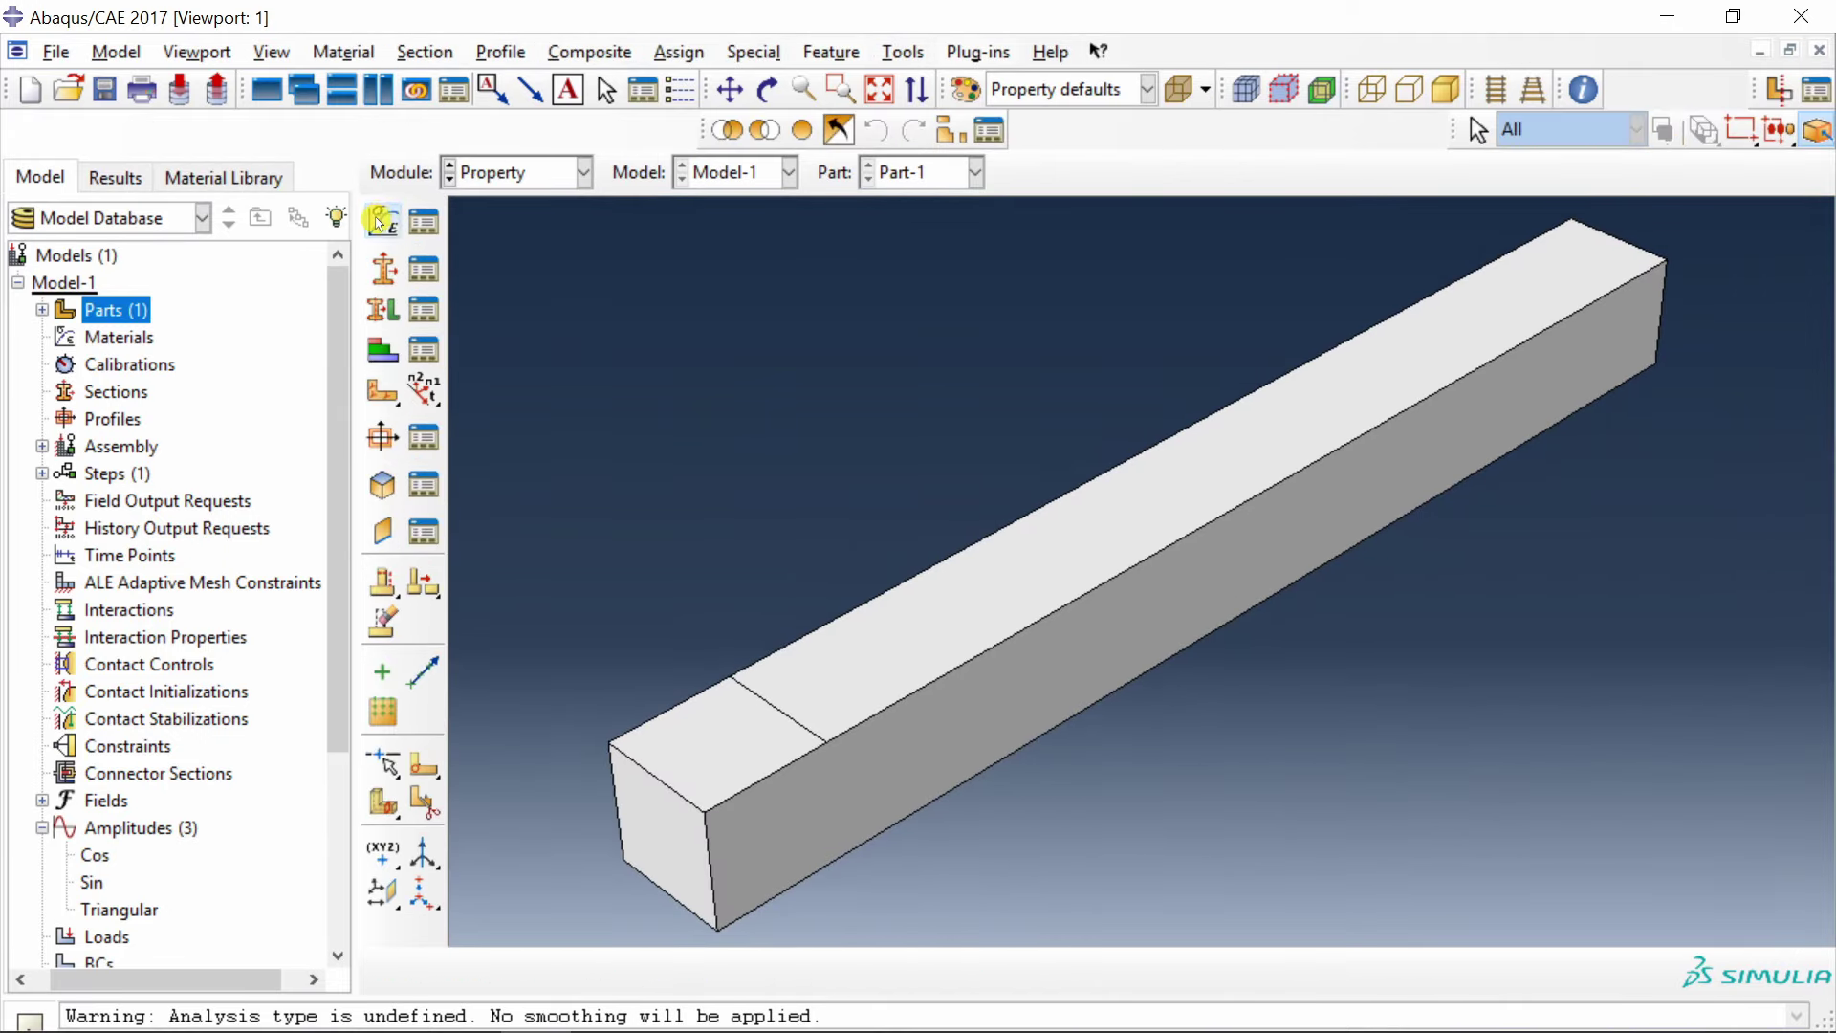
click(382, 220)
click(909, 352)
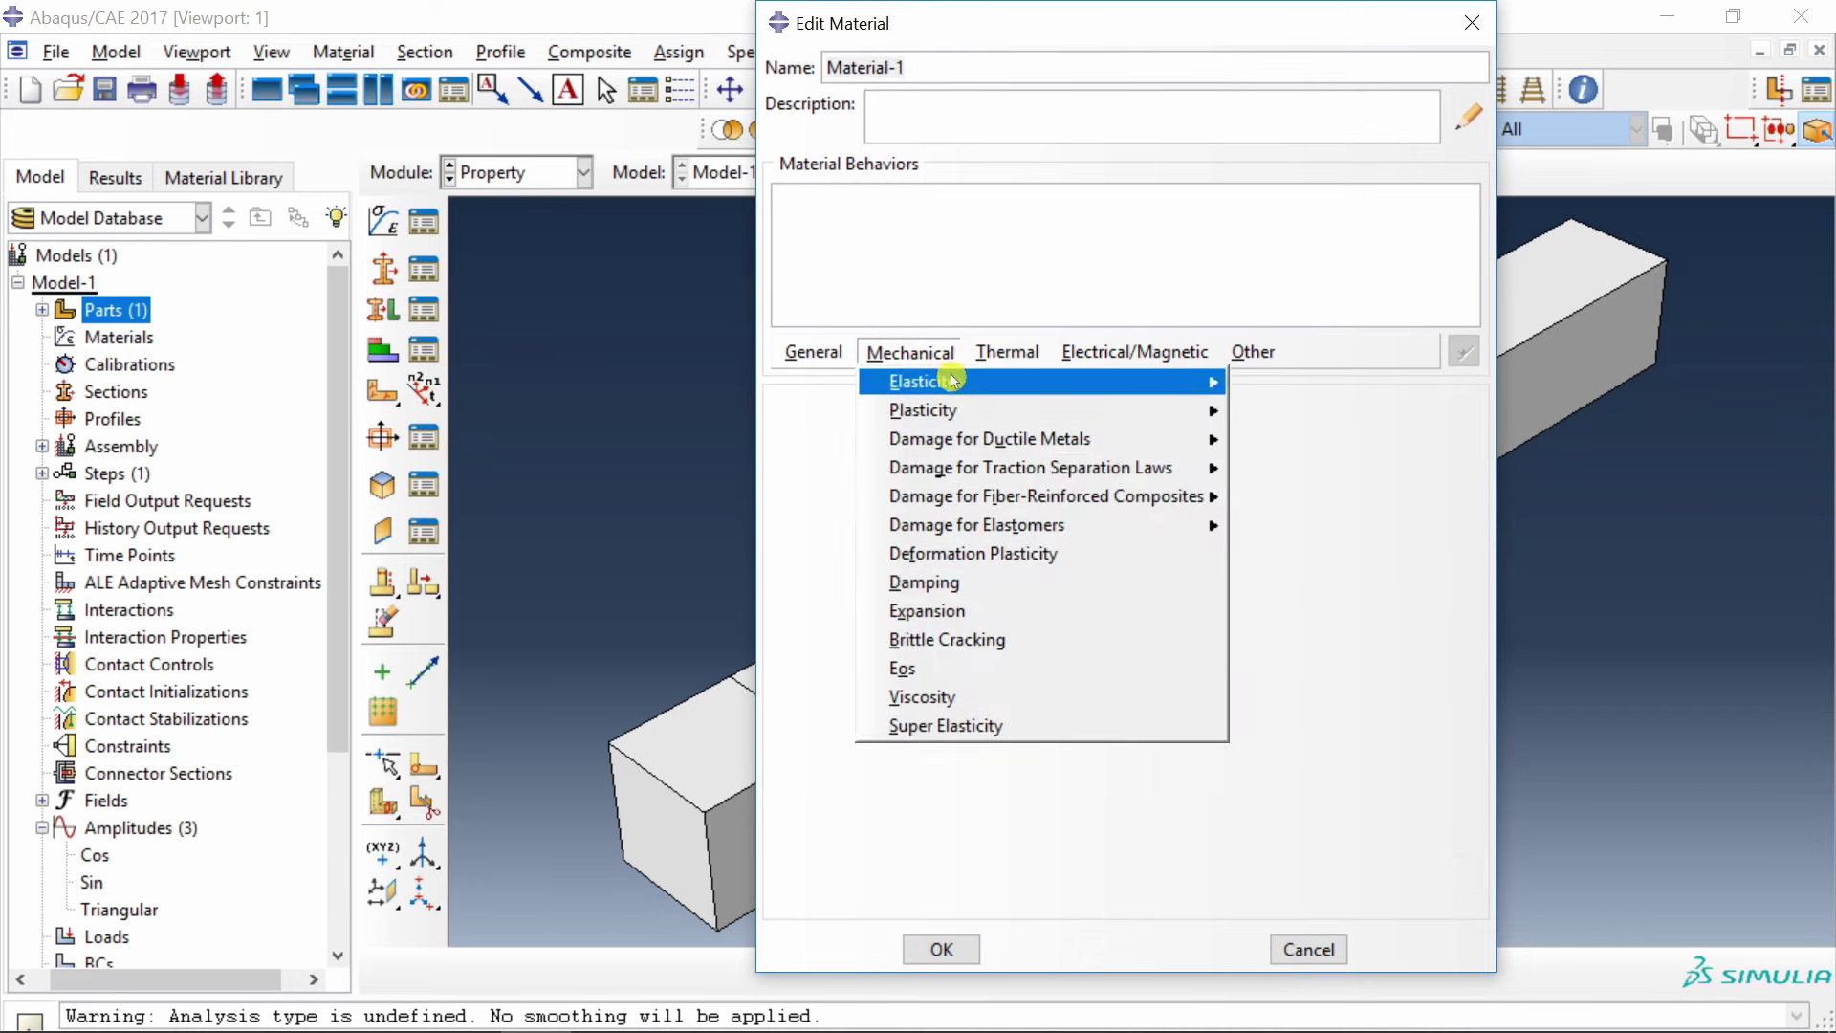
mouse_move(918, 382)
click(1282, 381)
click(853, 744)
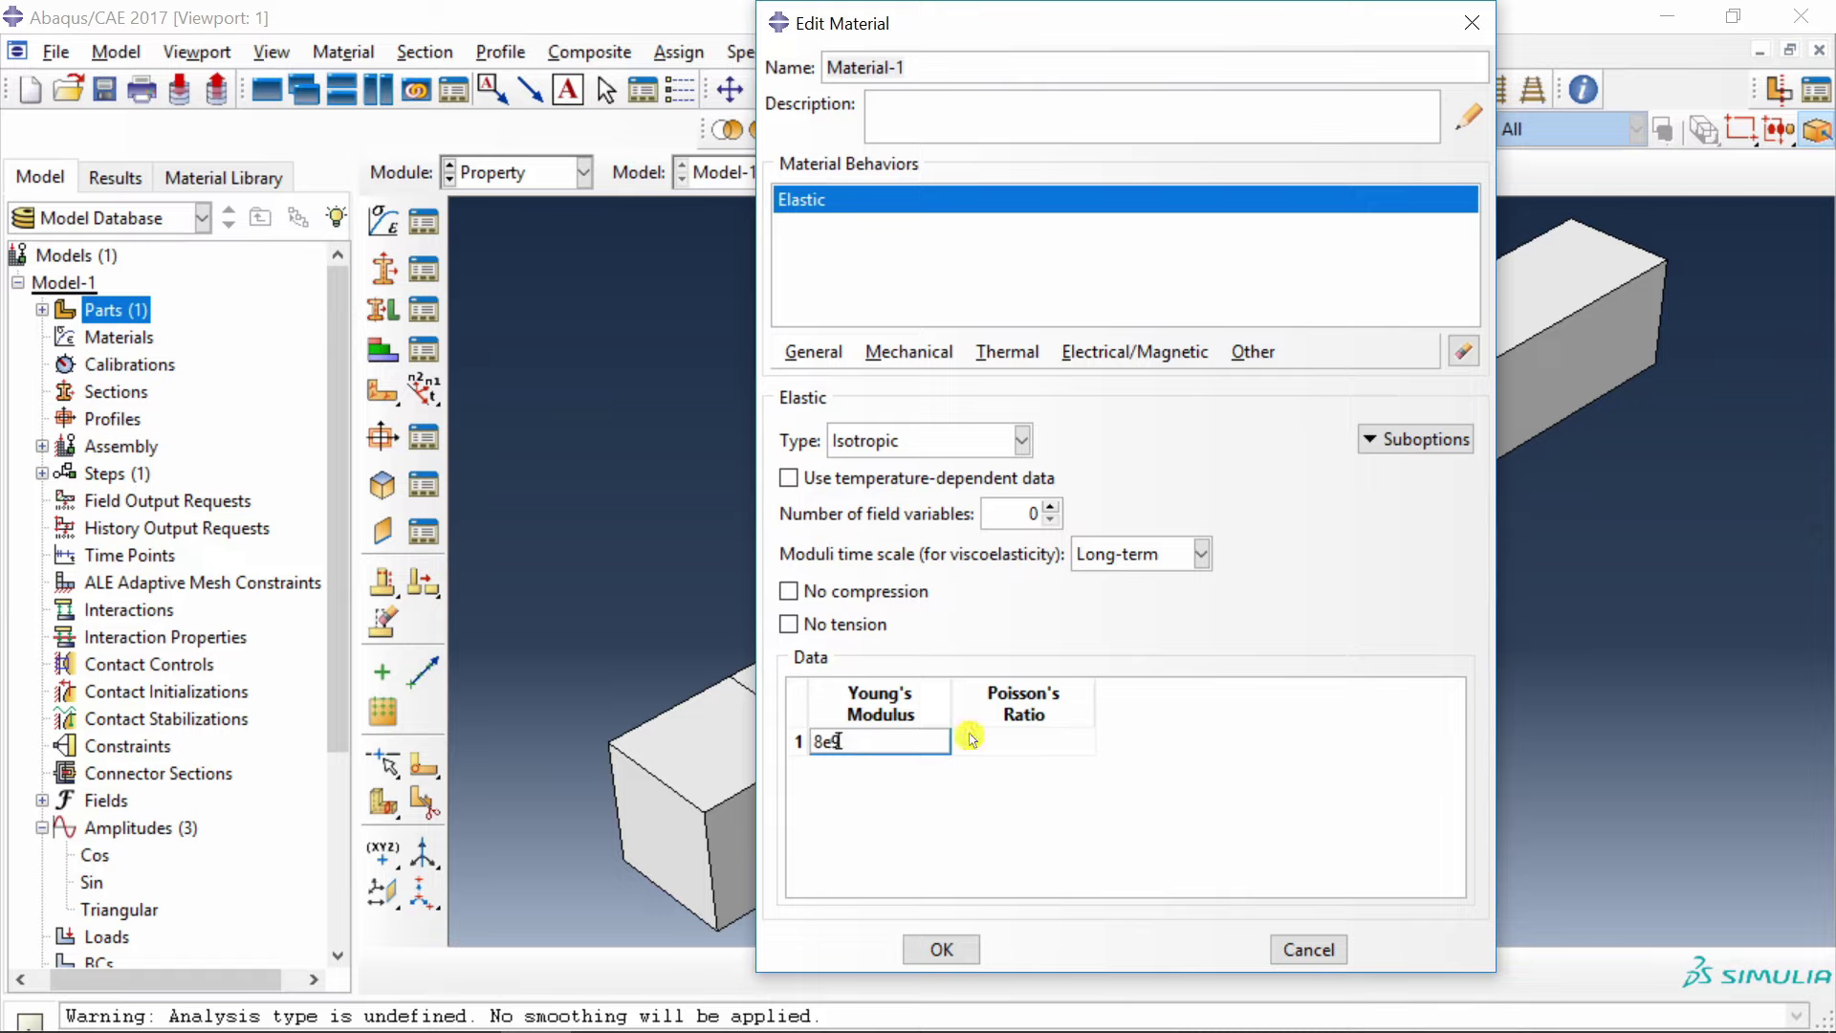
text(8e9)
click(1006, 736)
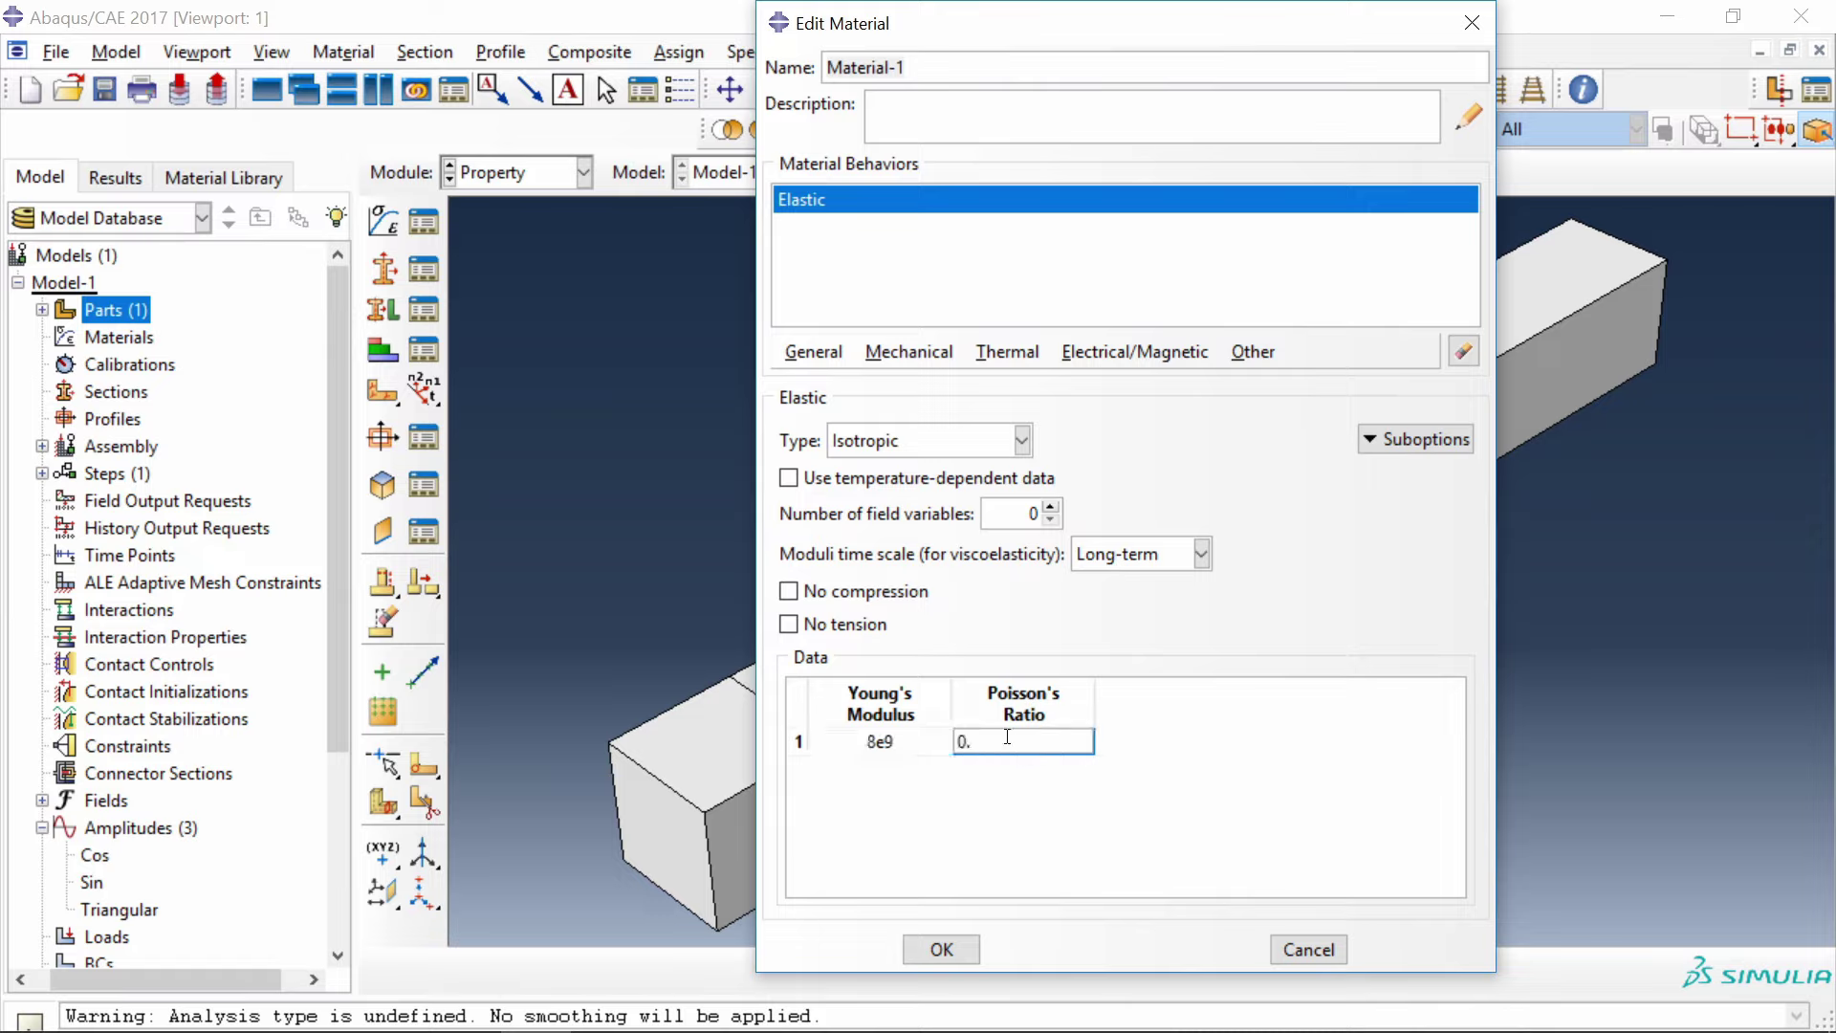
text(0.3)
Add mass density 700 and save Material-1.
click(814, 352)
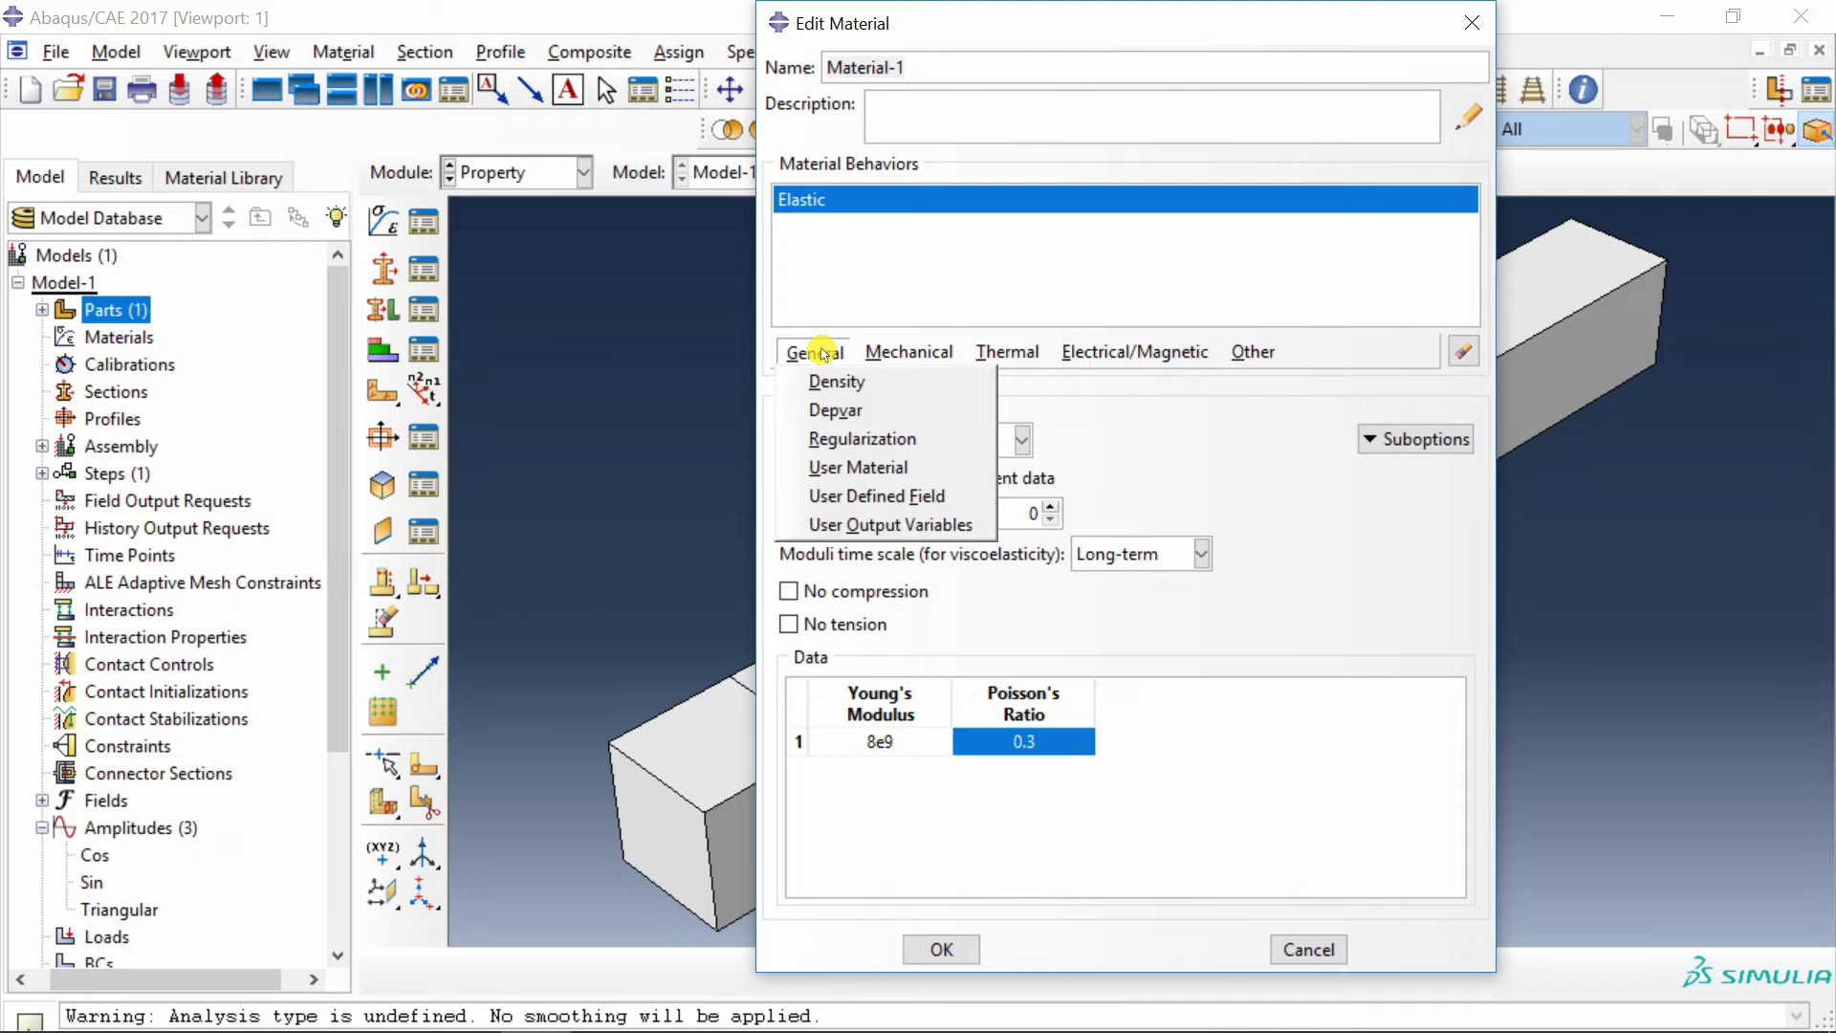
click(828, 380)
click(884, 631)
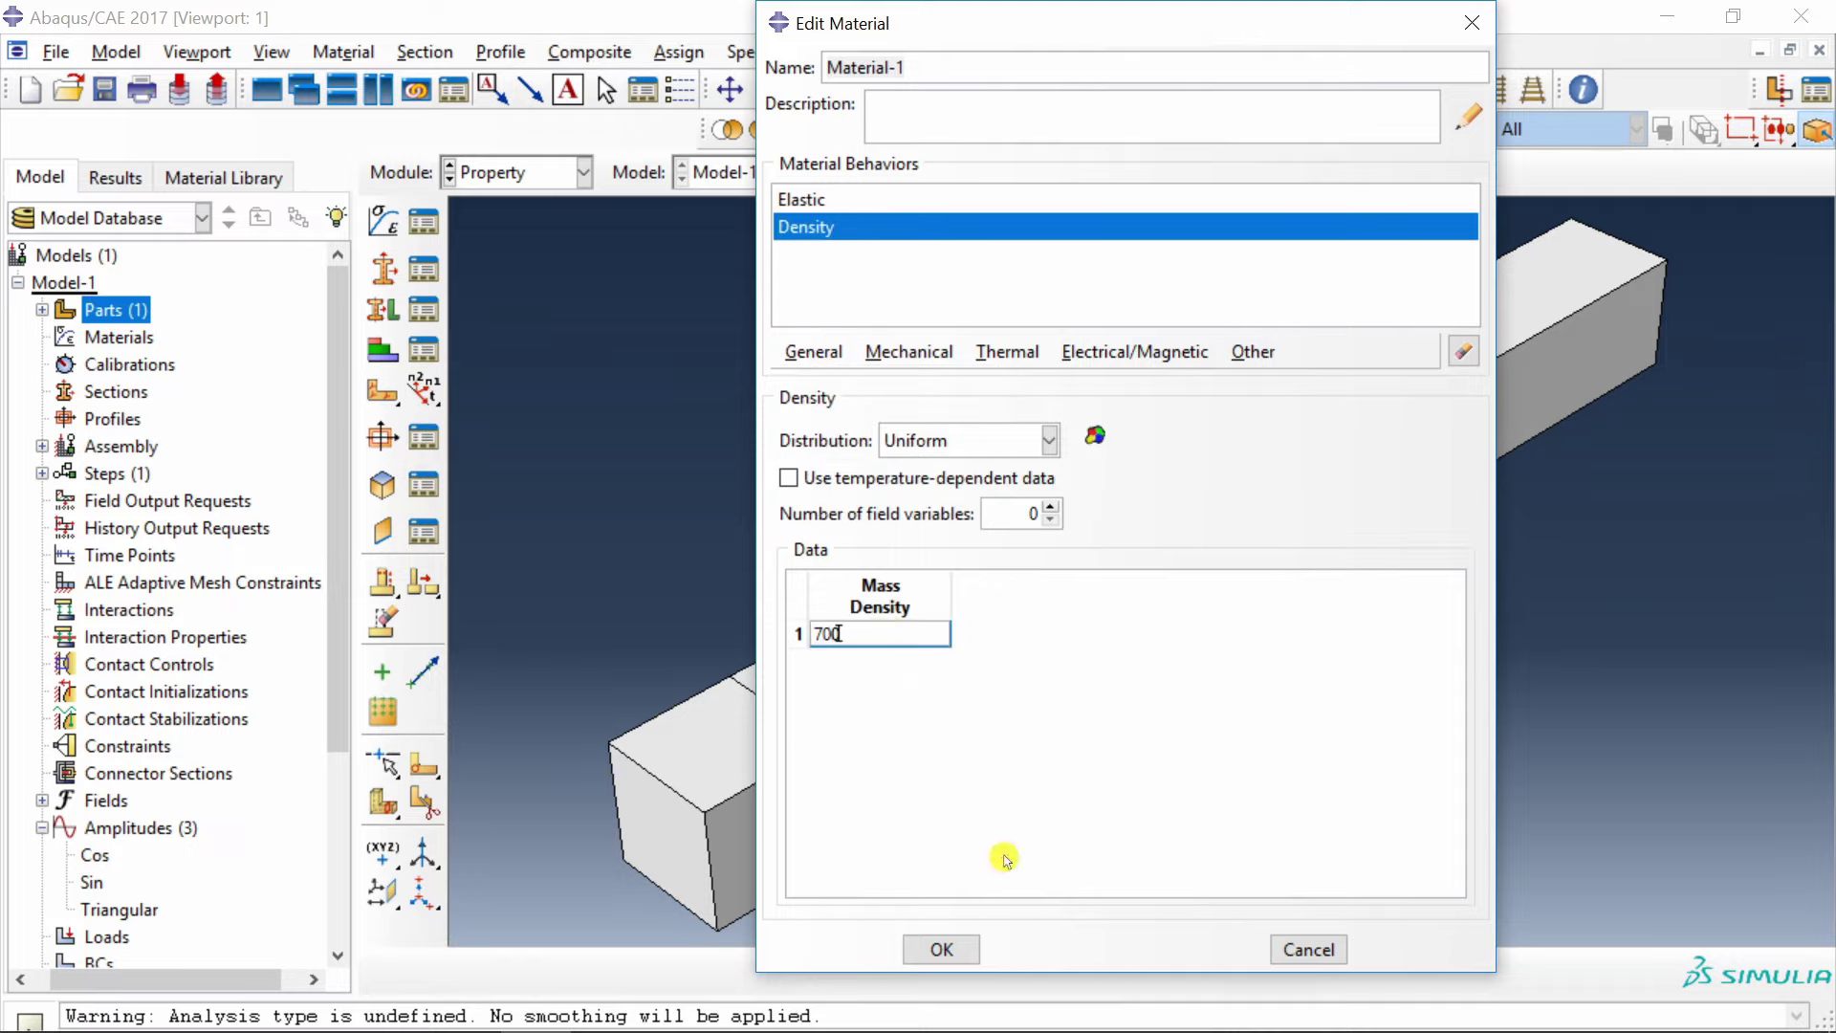
text(700)
click(939, 949)
Create solid homogeneous Section-1 with Material-1 and assign it to the whole beam.
click(385, 270)
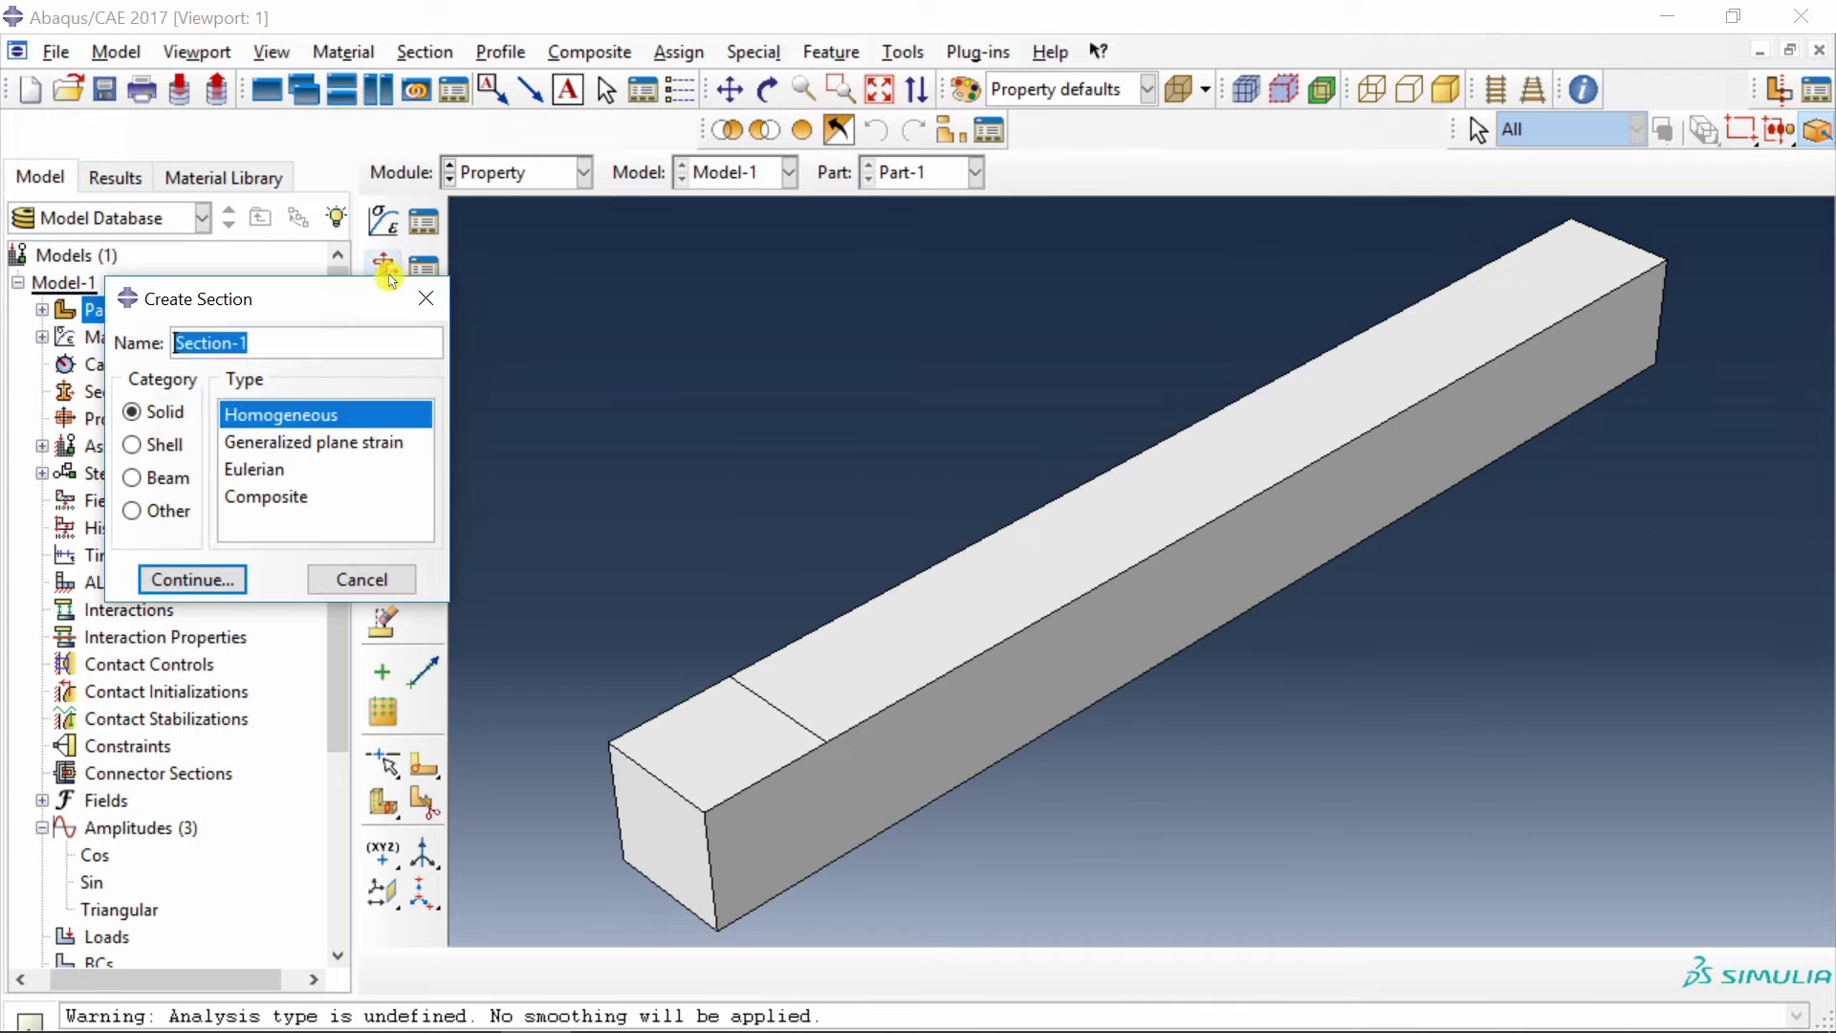
click(192, 578)
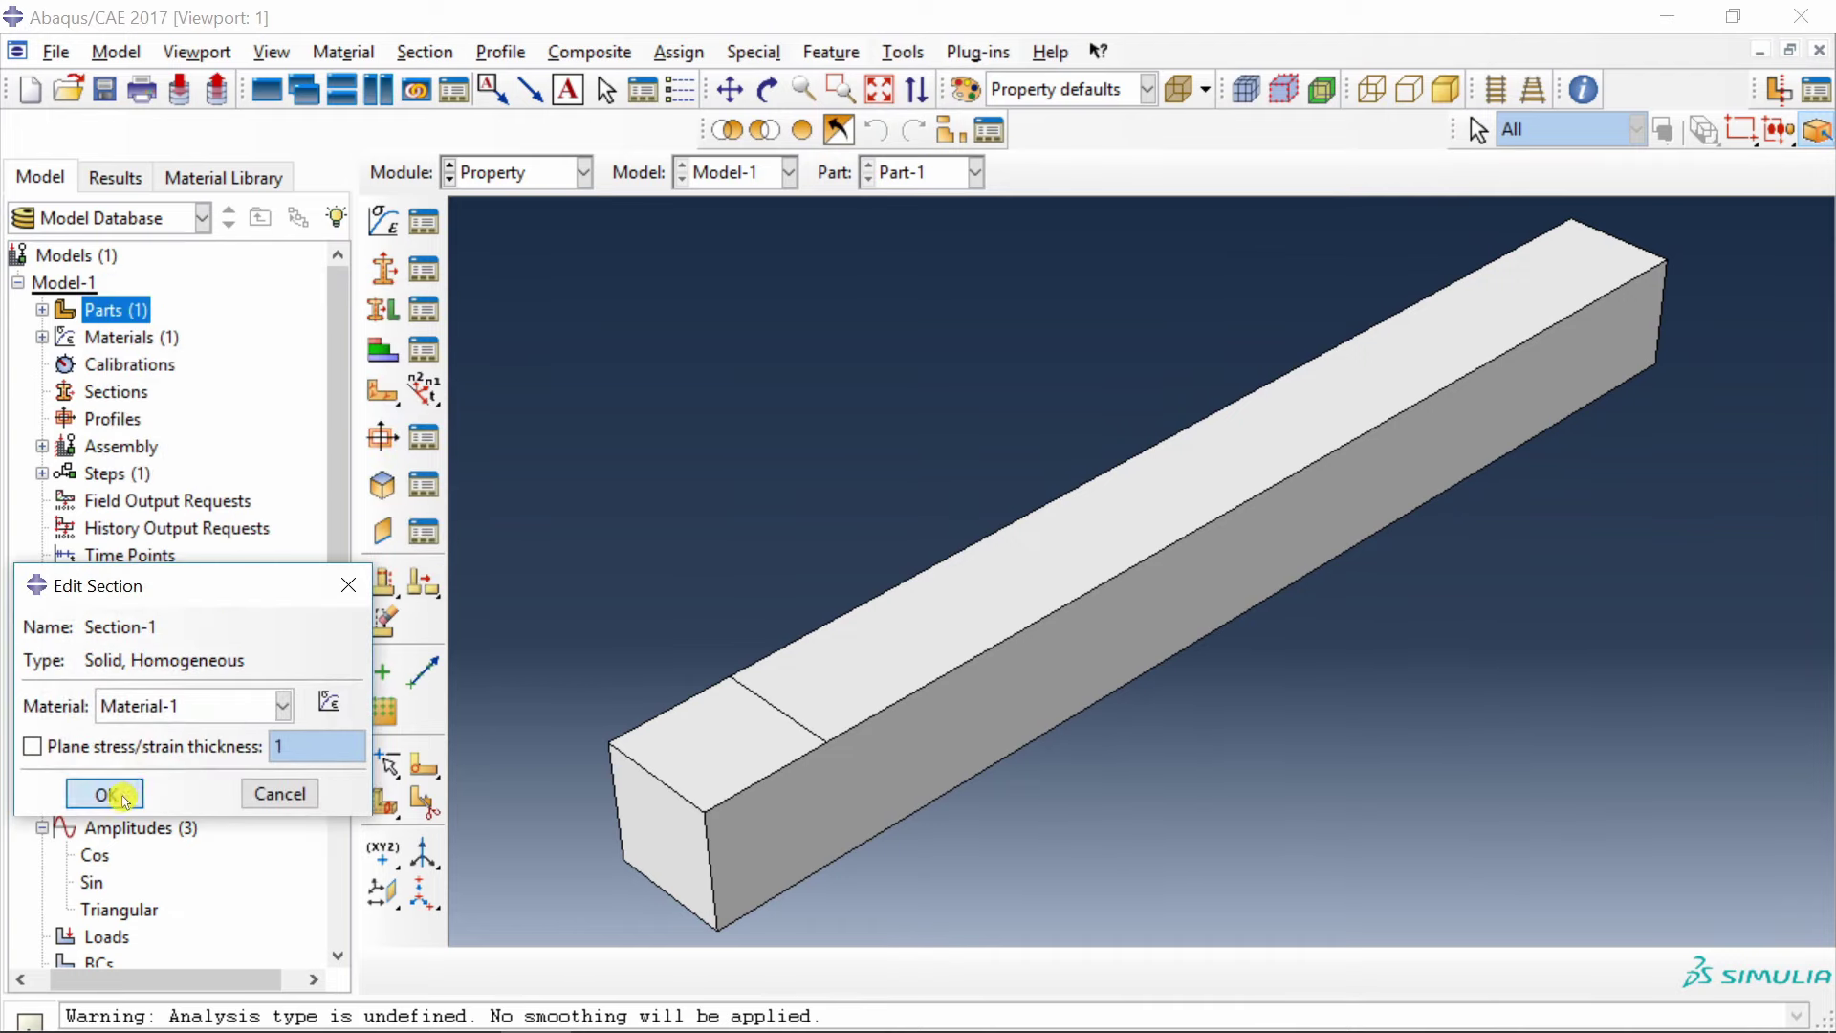
click(123, 799)
click(383, 310)
click(881, 676)
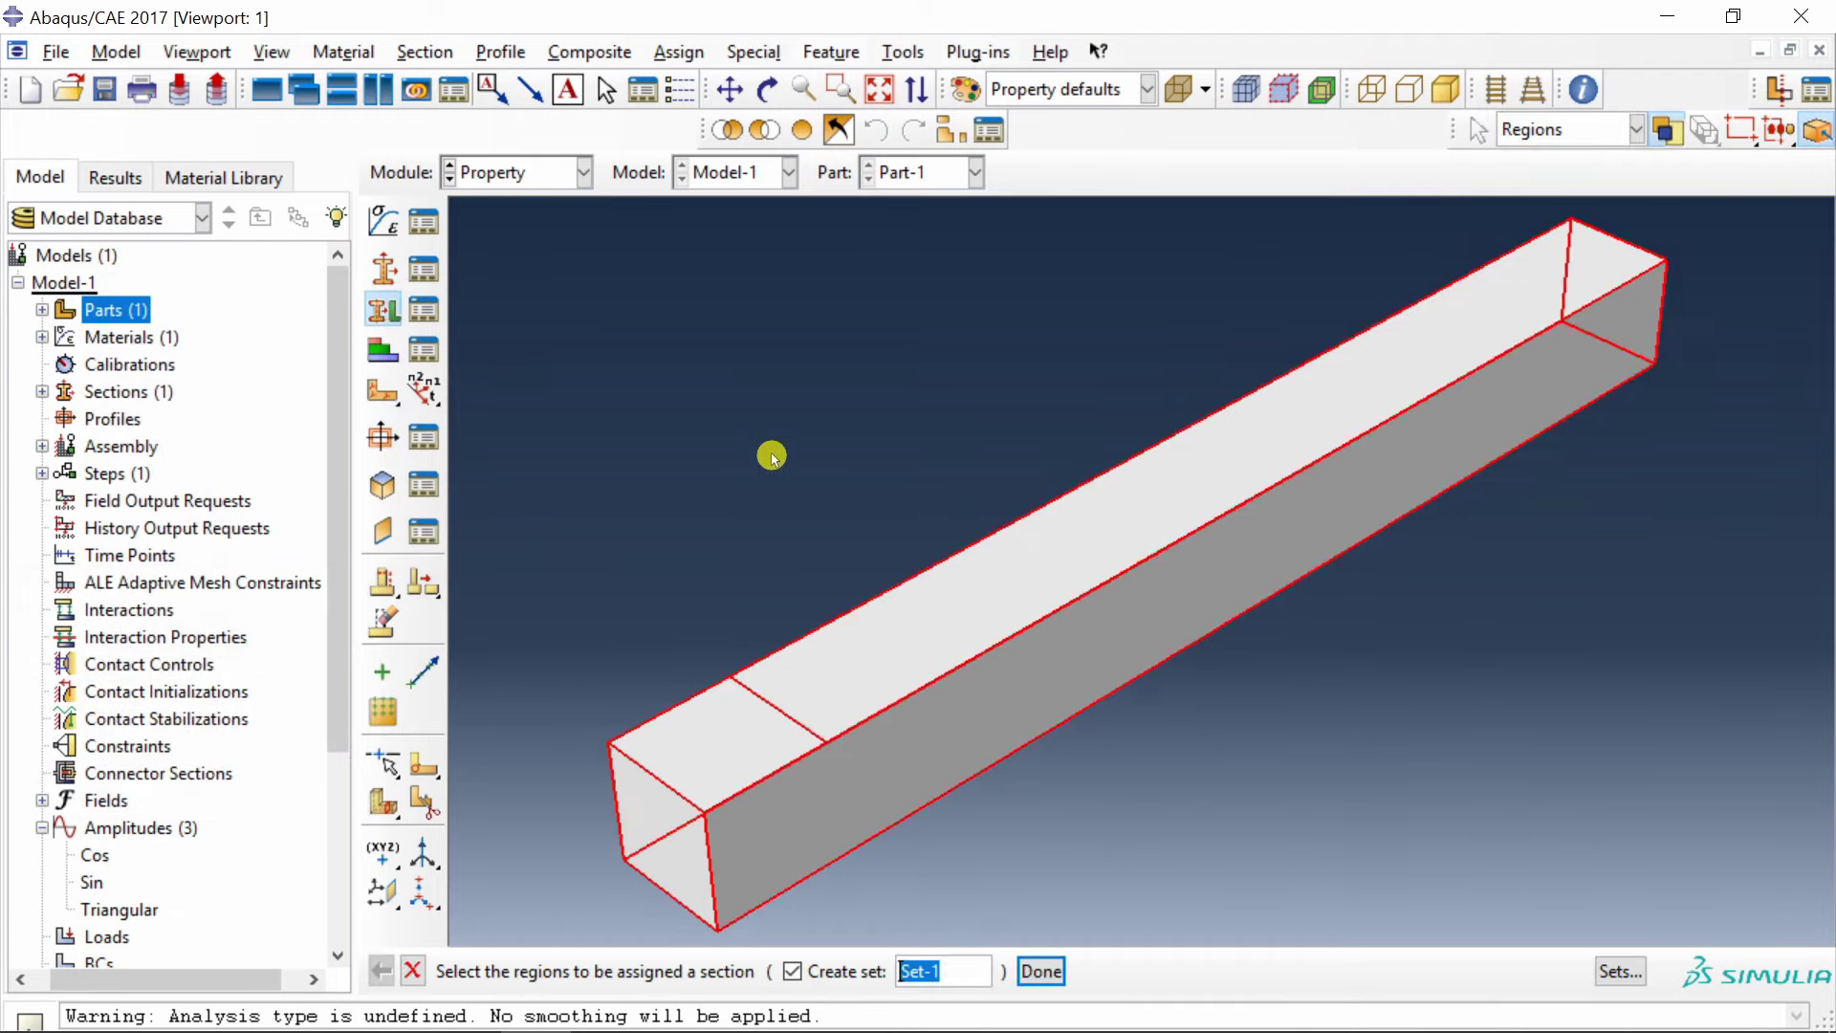
middle_click(771, 456)
click(121, 802)
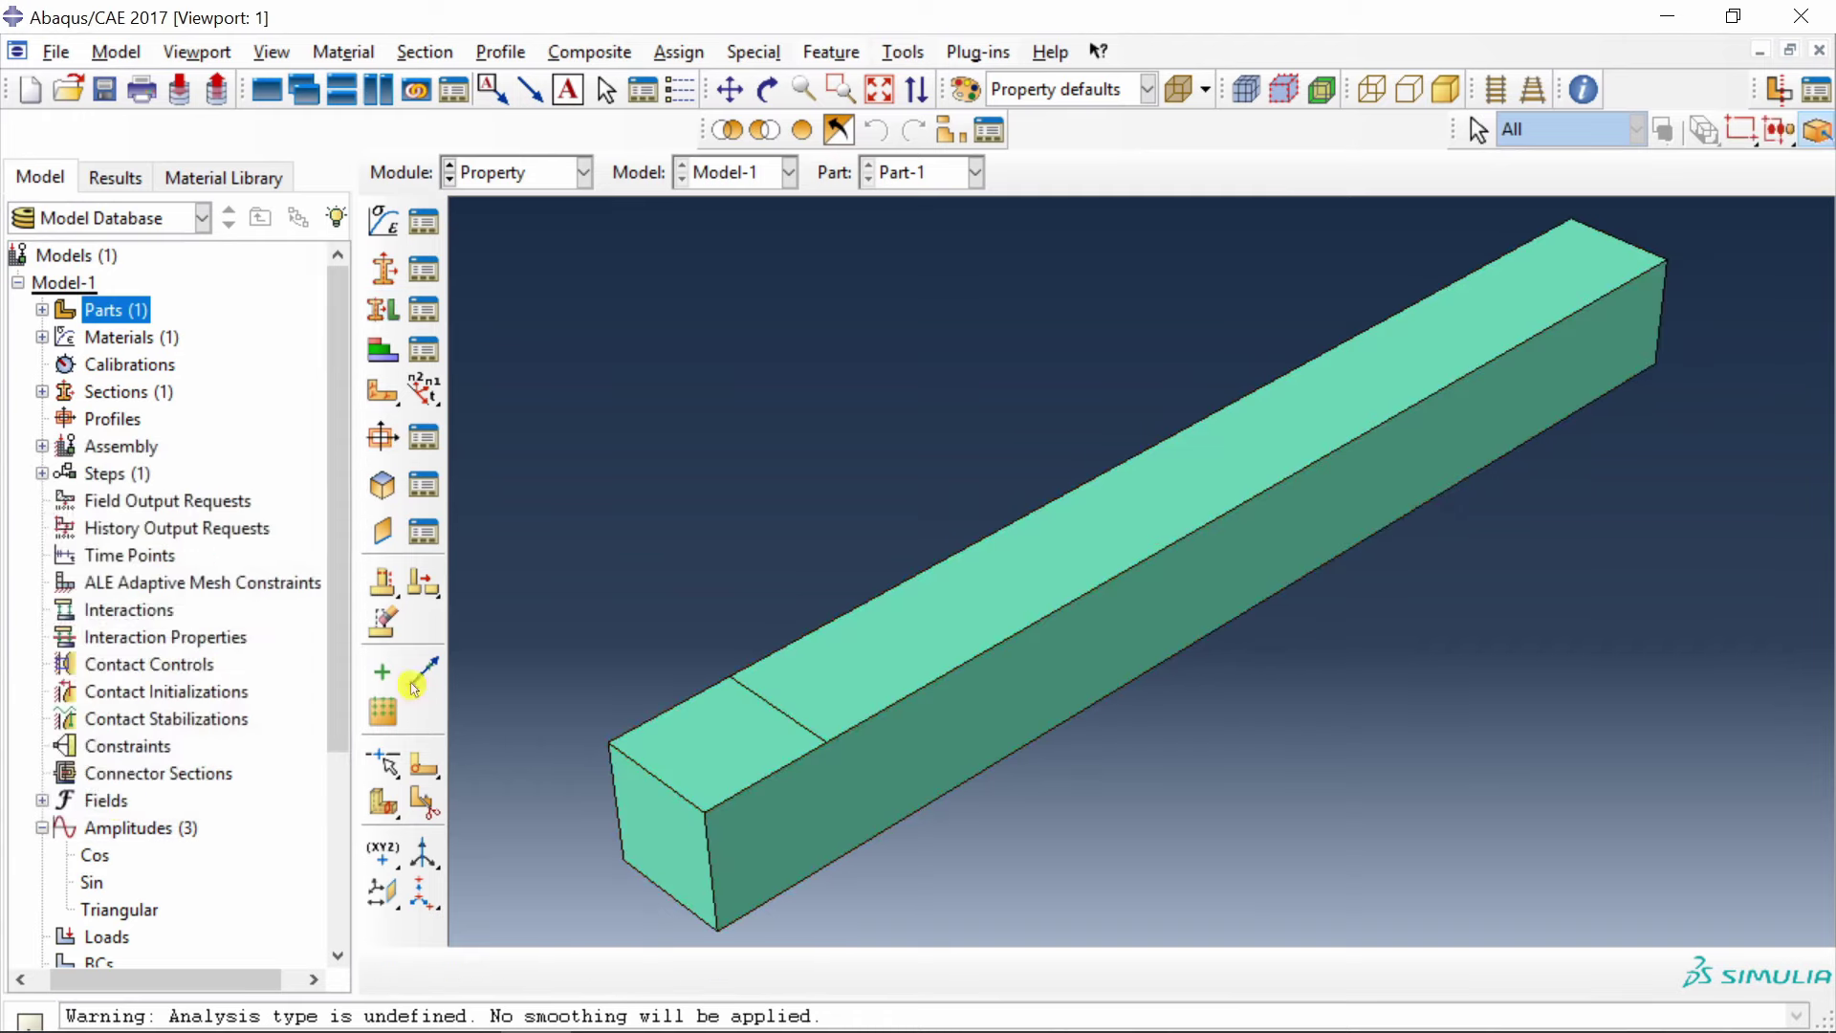
In the Assembly module, add an instance of Part-1.
click(521, 174)
click(507, 258)
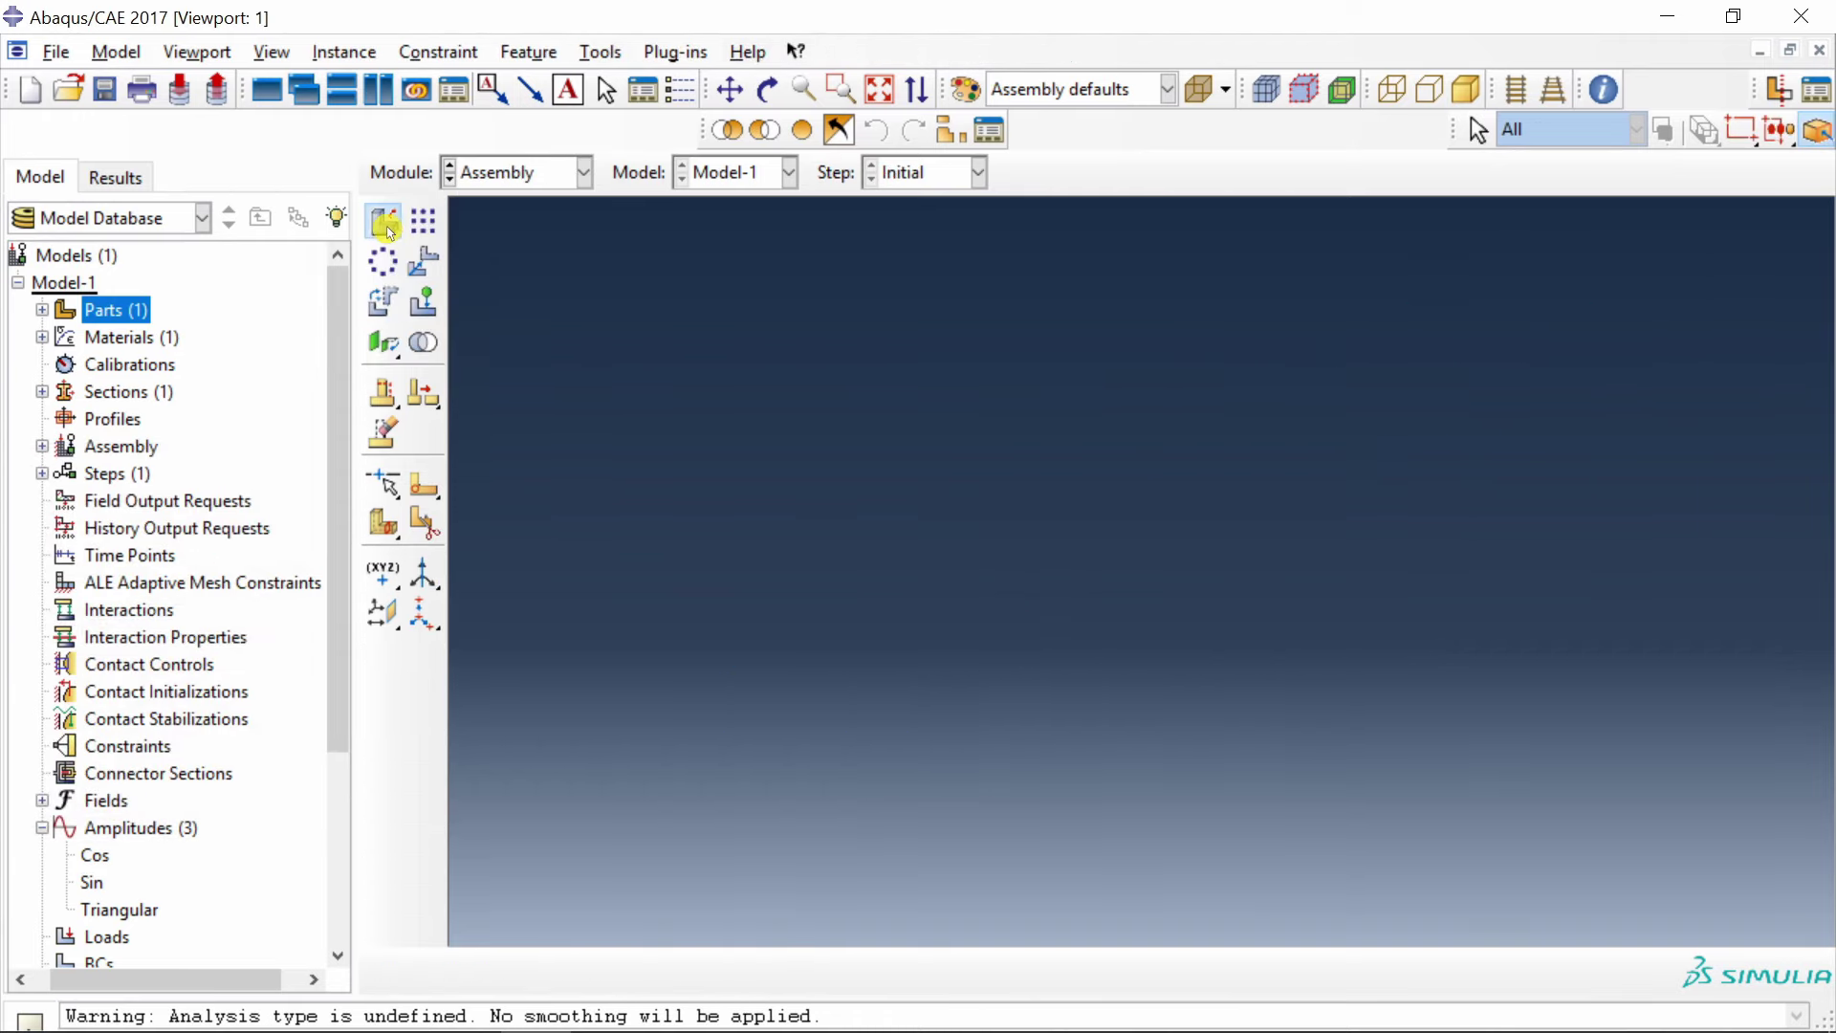
click(388, 232)
click(69, 881)
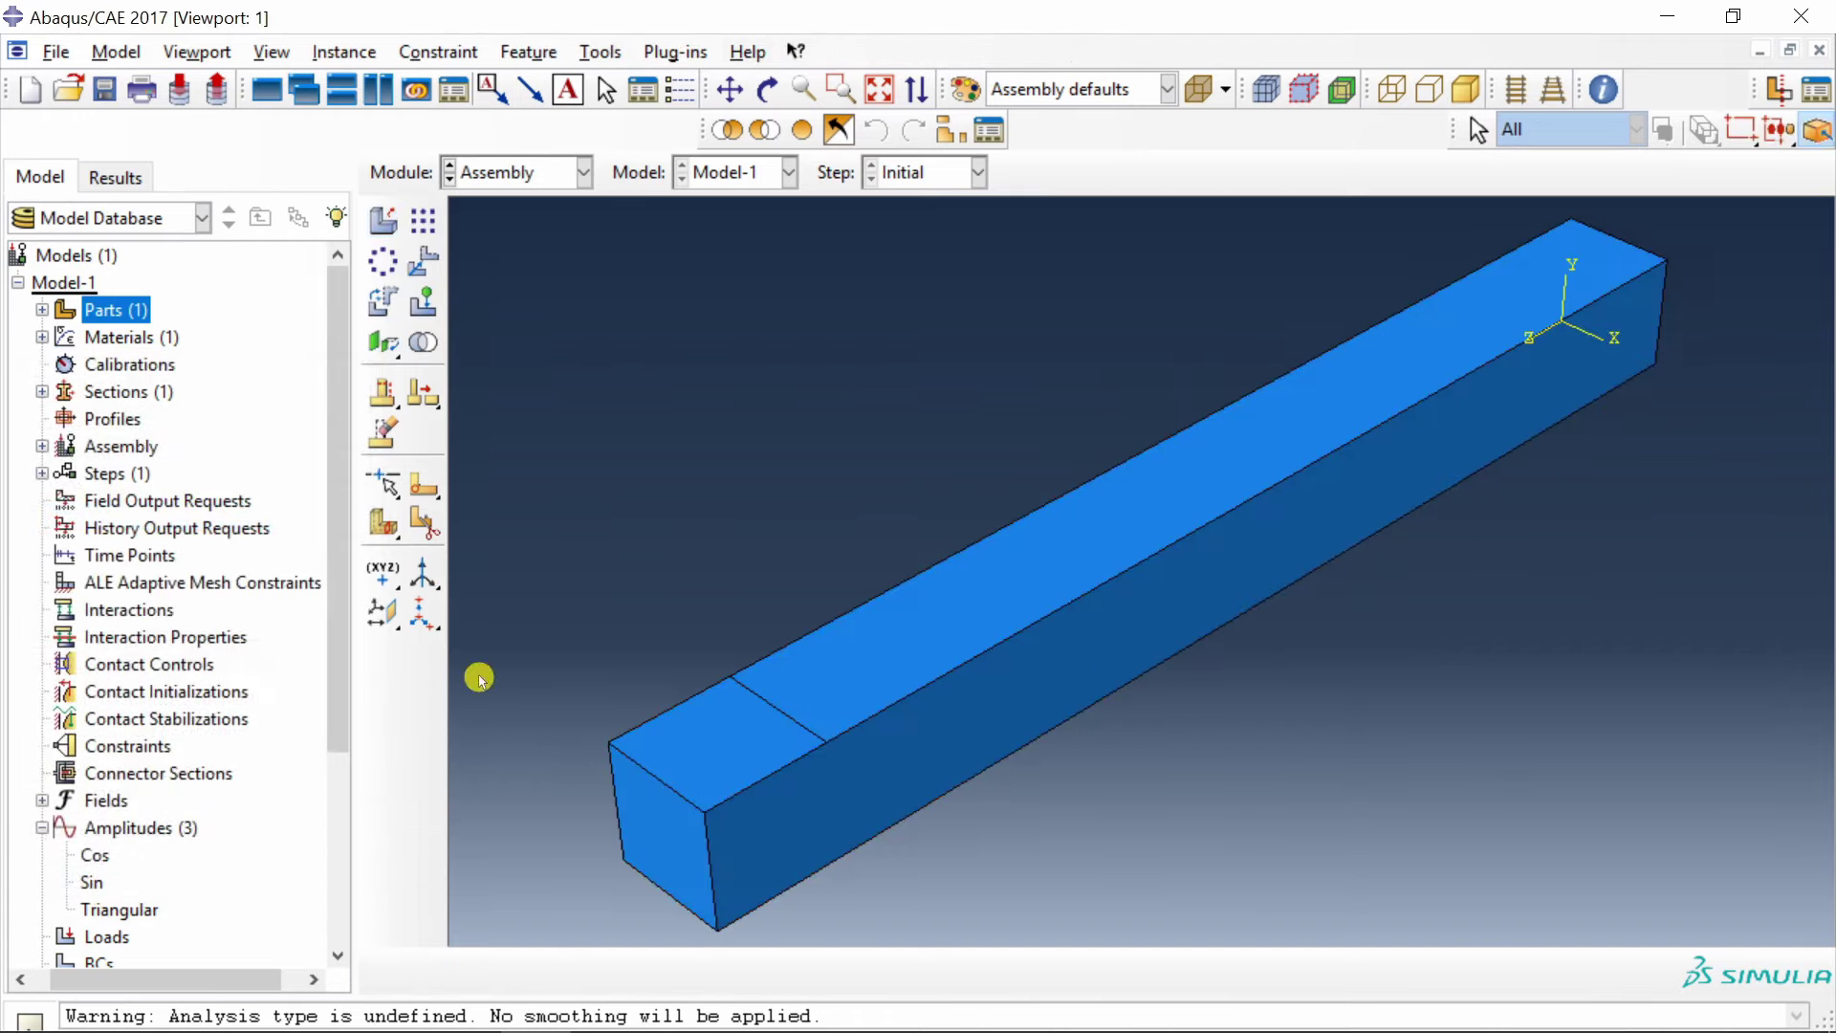
click(533, 178)
Create Dynamic, Implicit Step-1 with period 6, fixed 0.01 increments, maximum 10000.
click(509, 284)
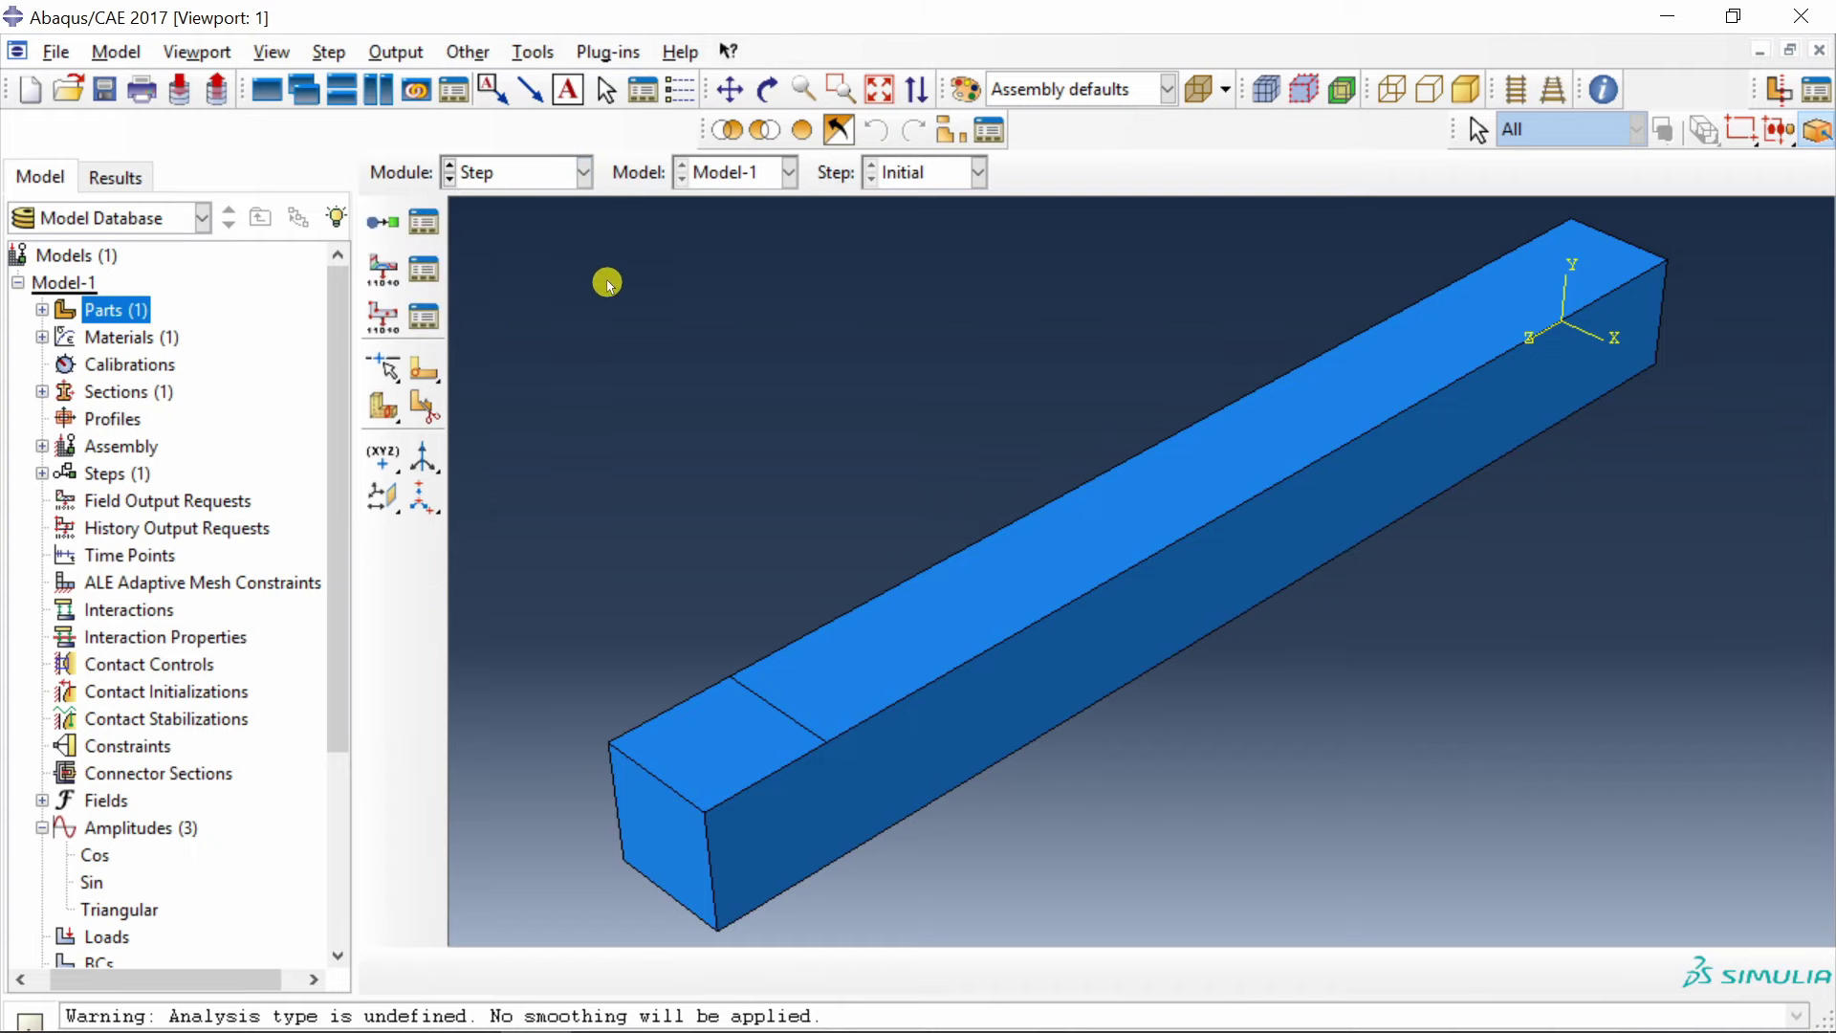
click(386, 226)
scroll(461, 565, up, 1)
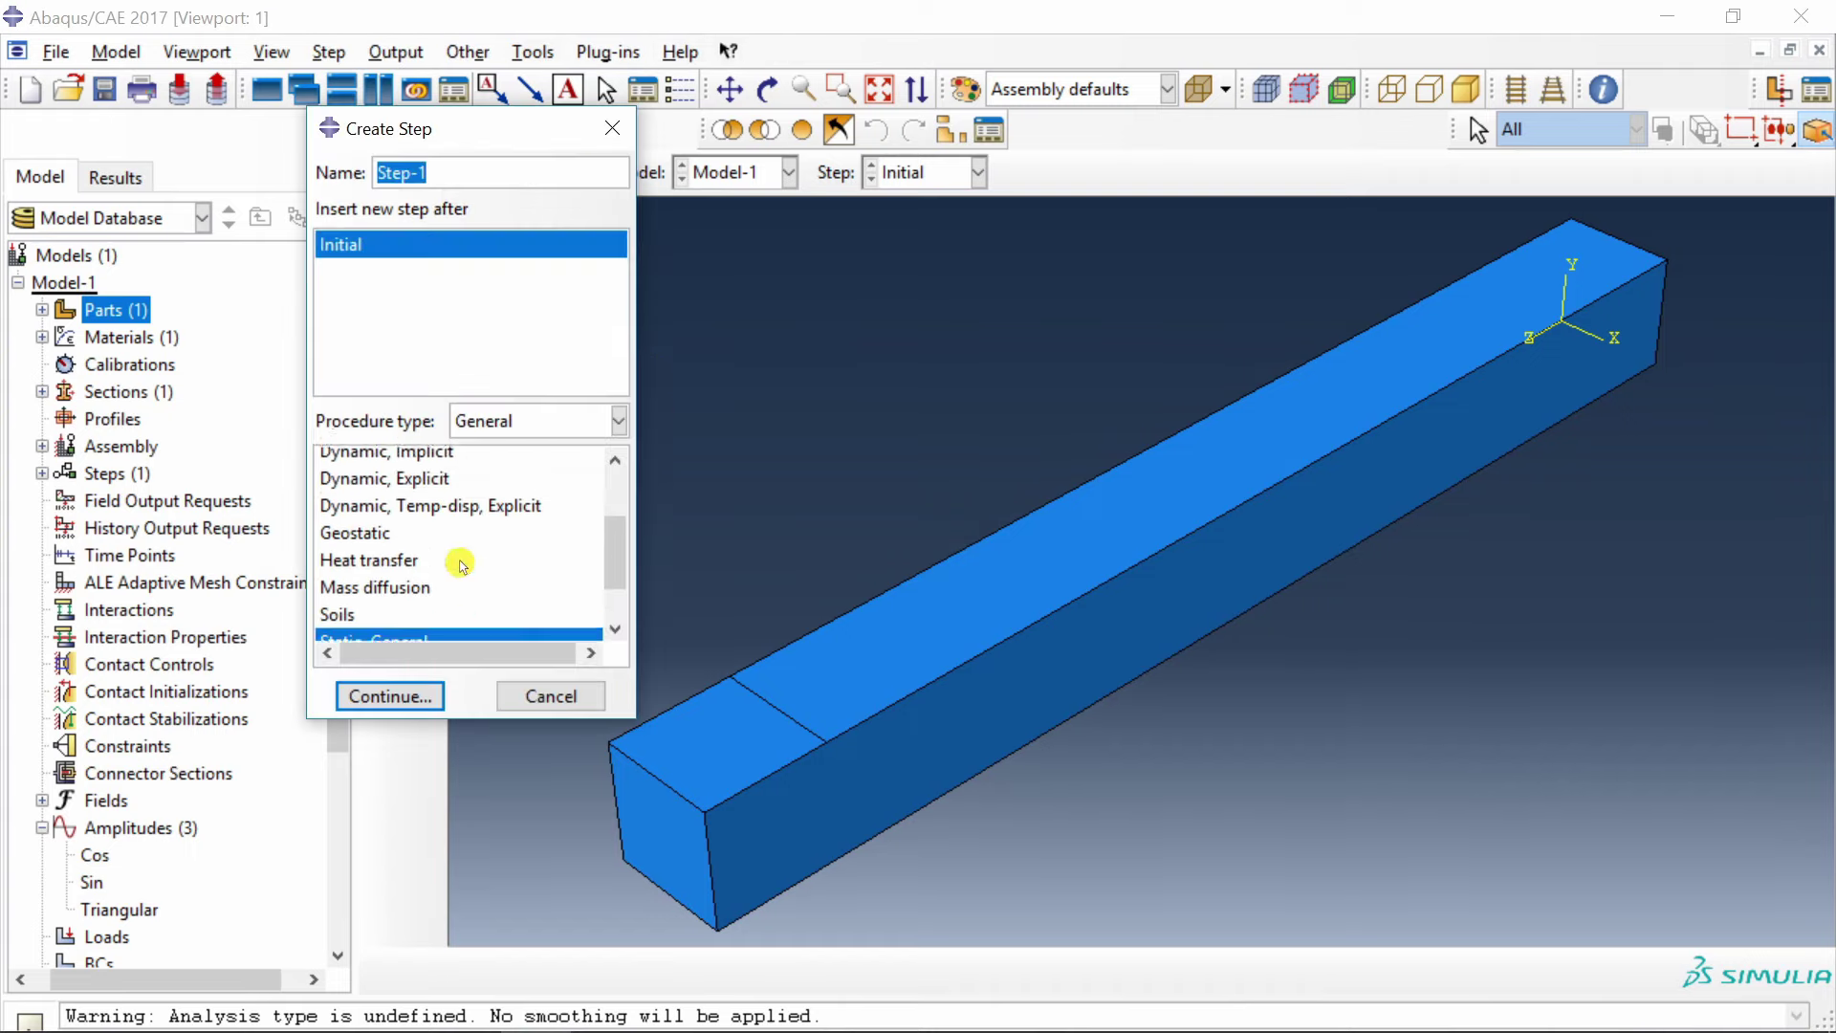
scroll(460, 564, up, 2)
click(383, 572)
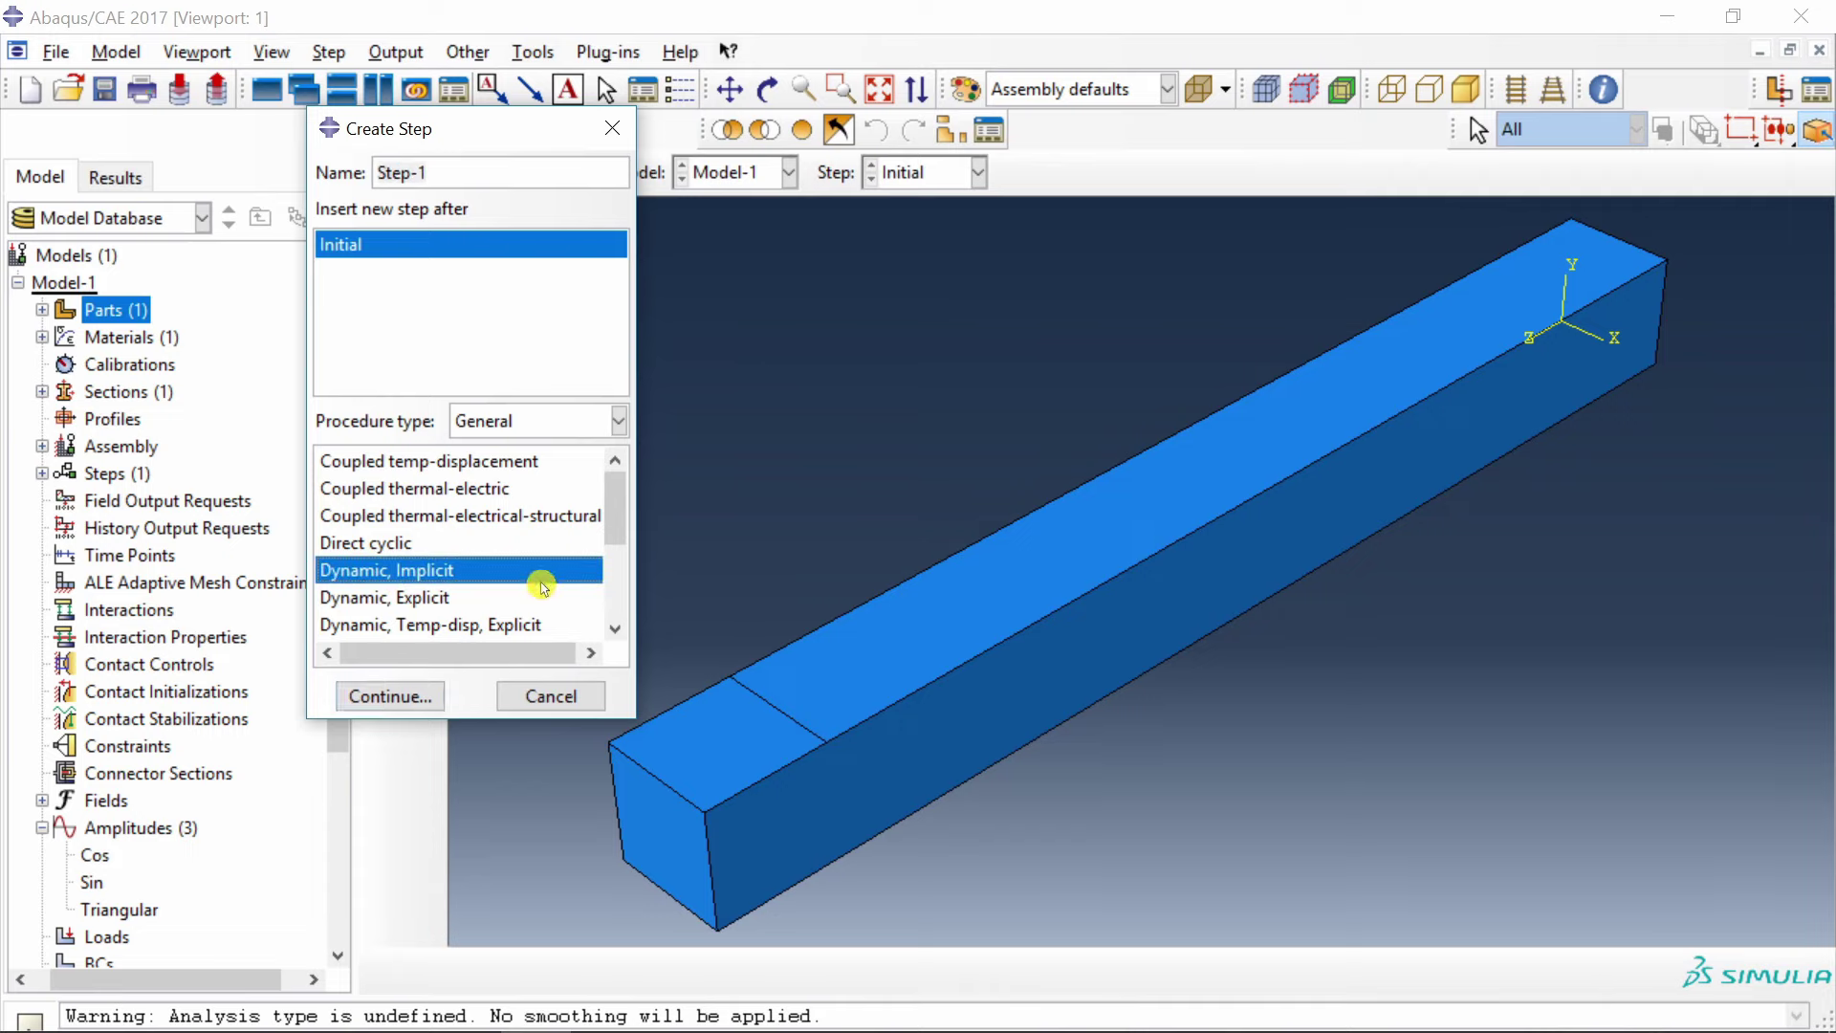
click(426, 696)
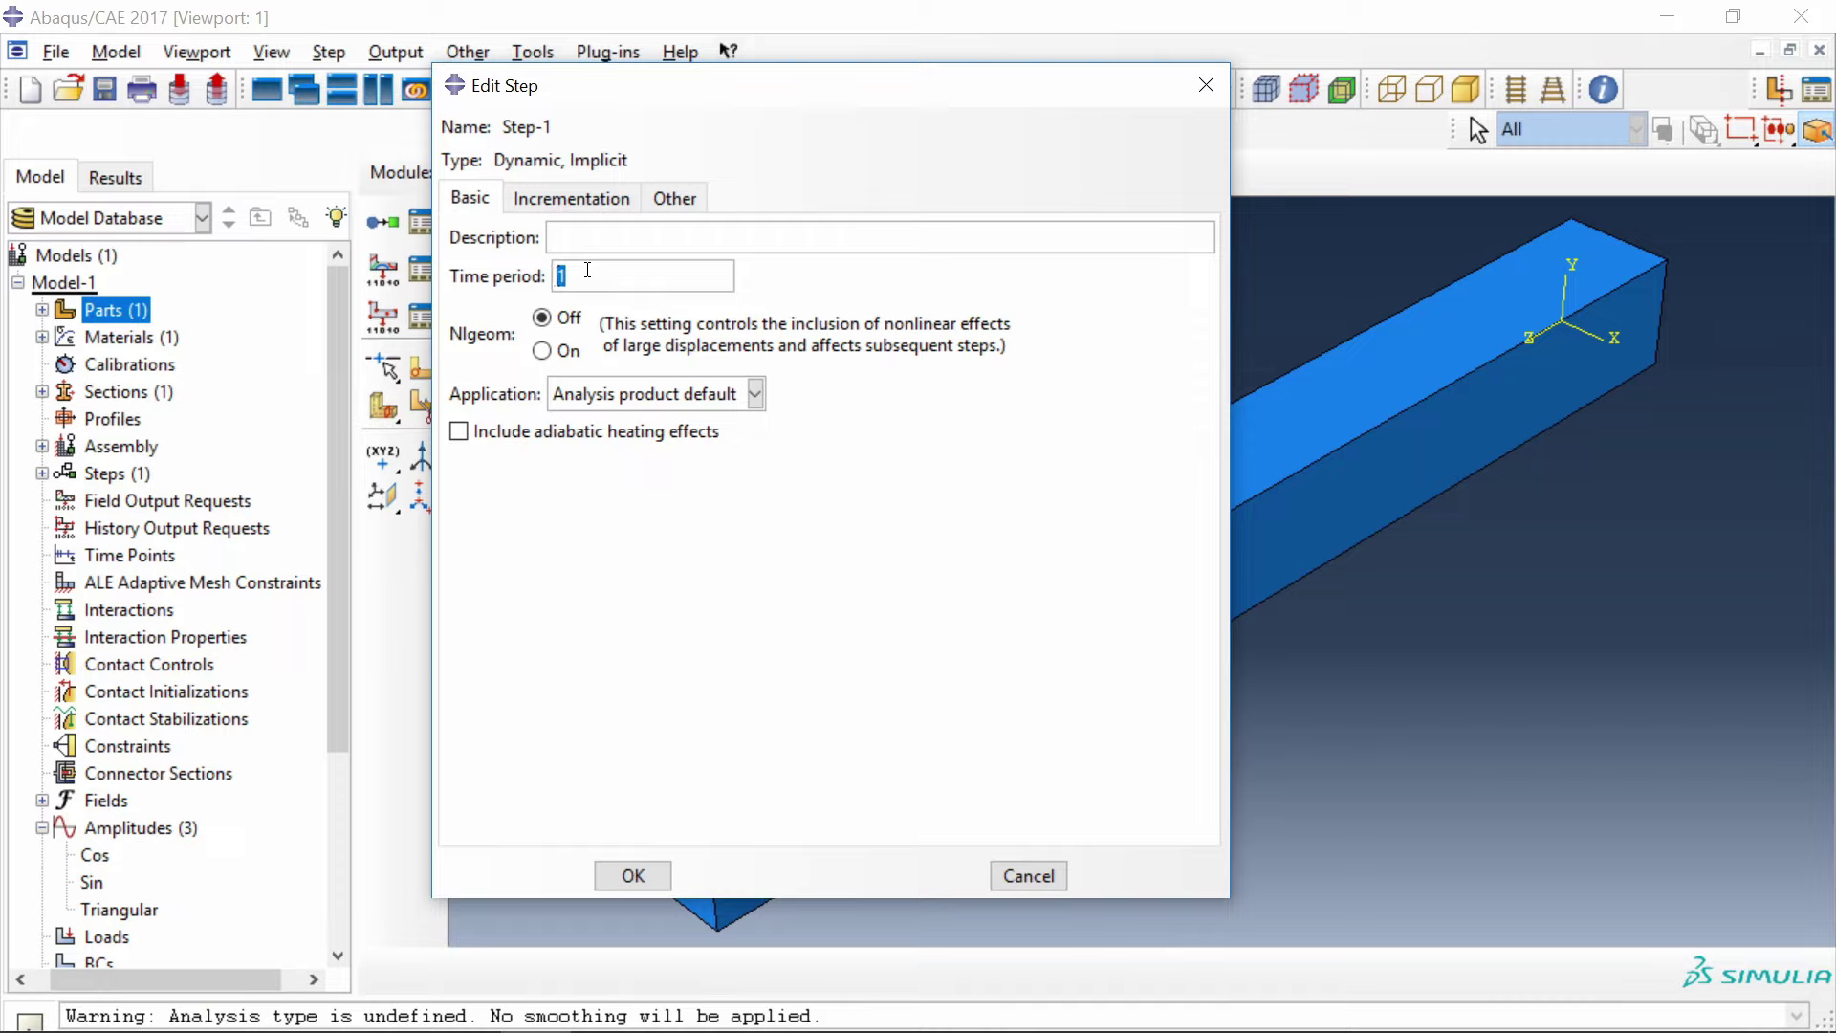
click(592, 203)
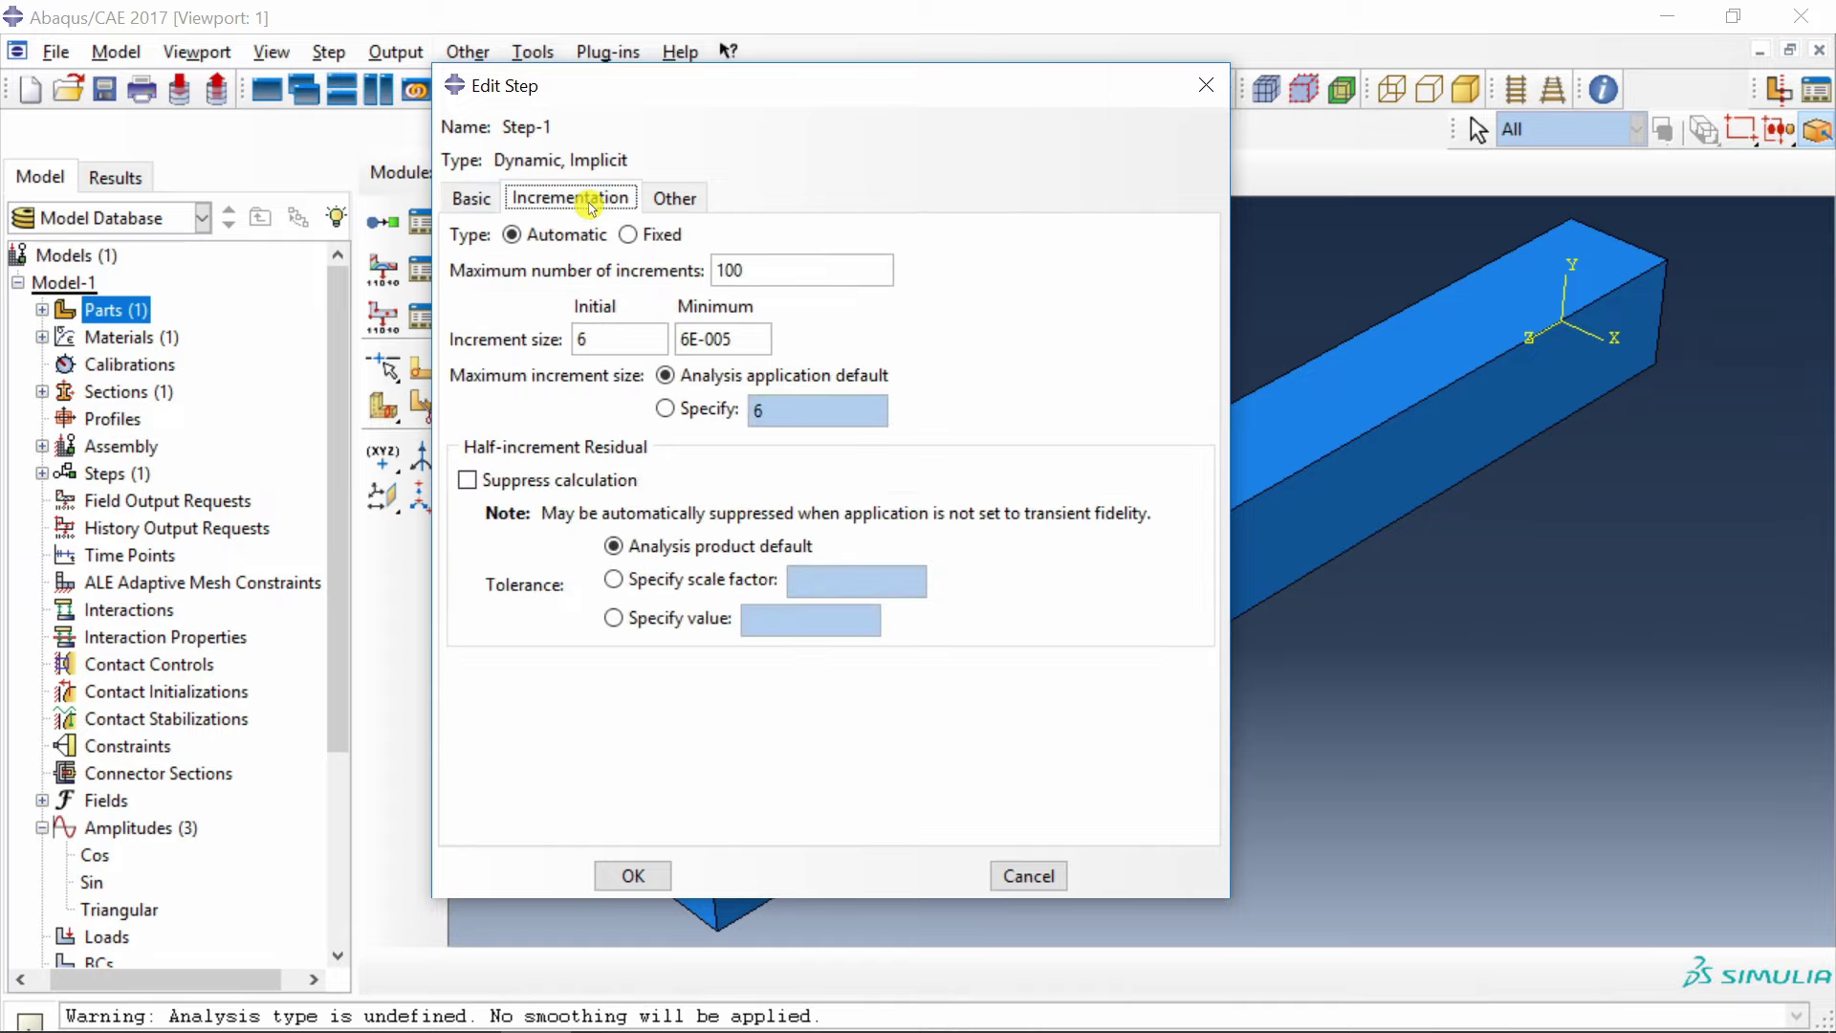
click(630, 236)
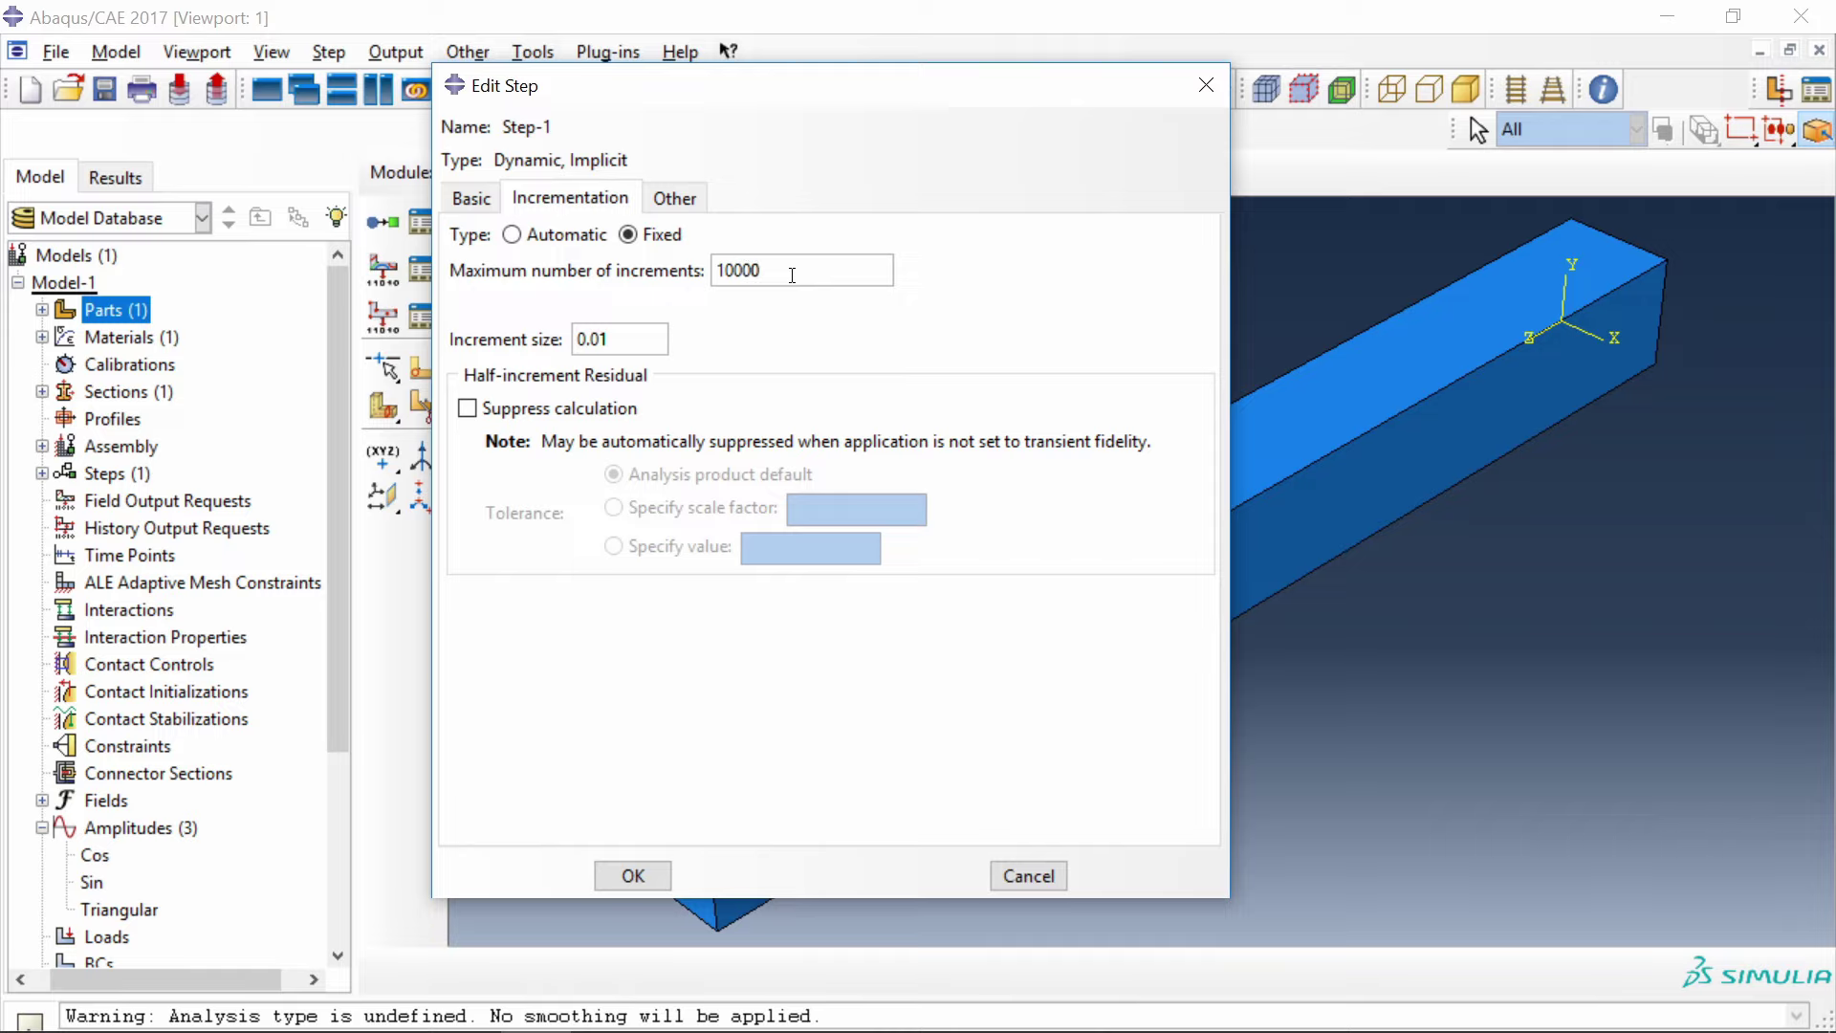
click(630, 872)
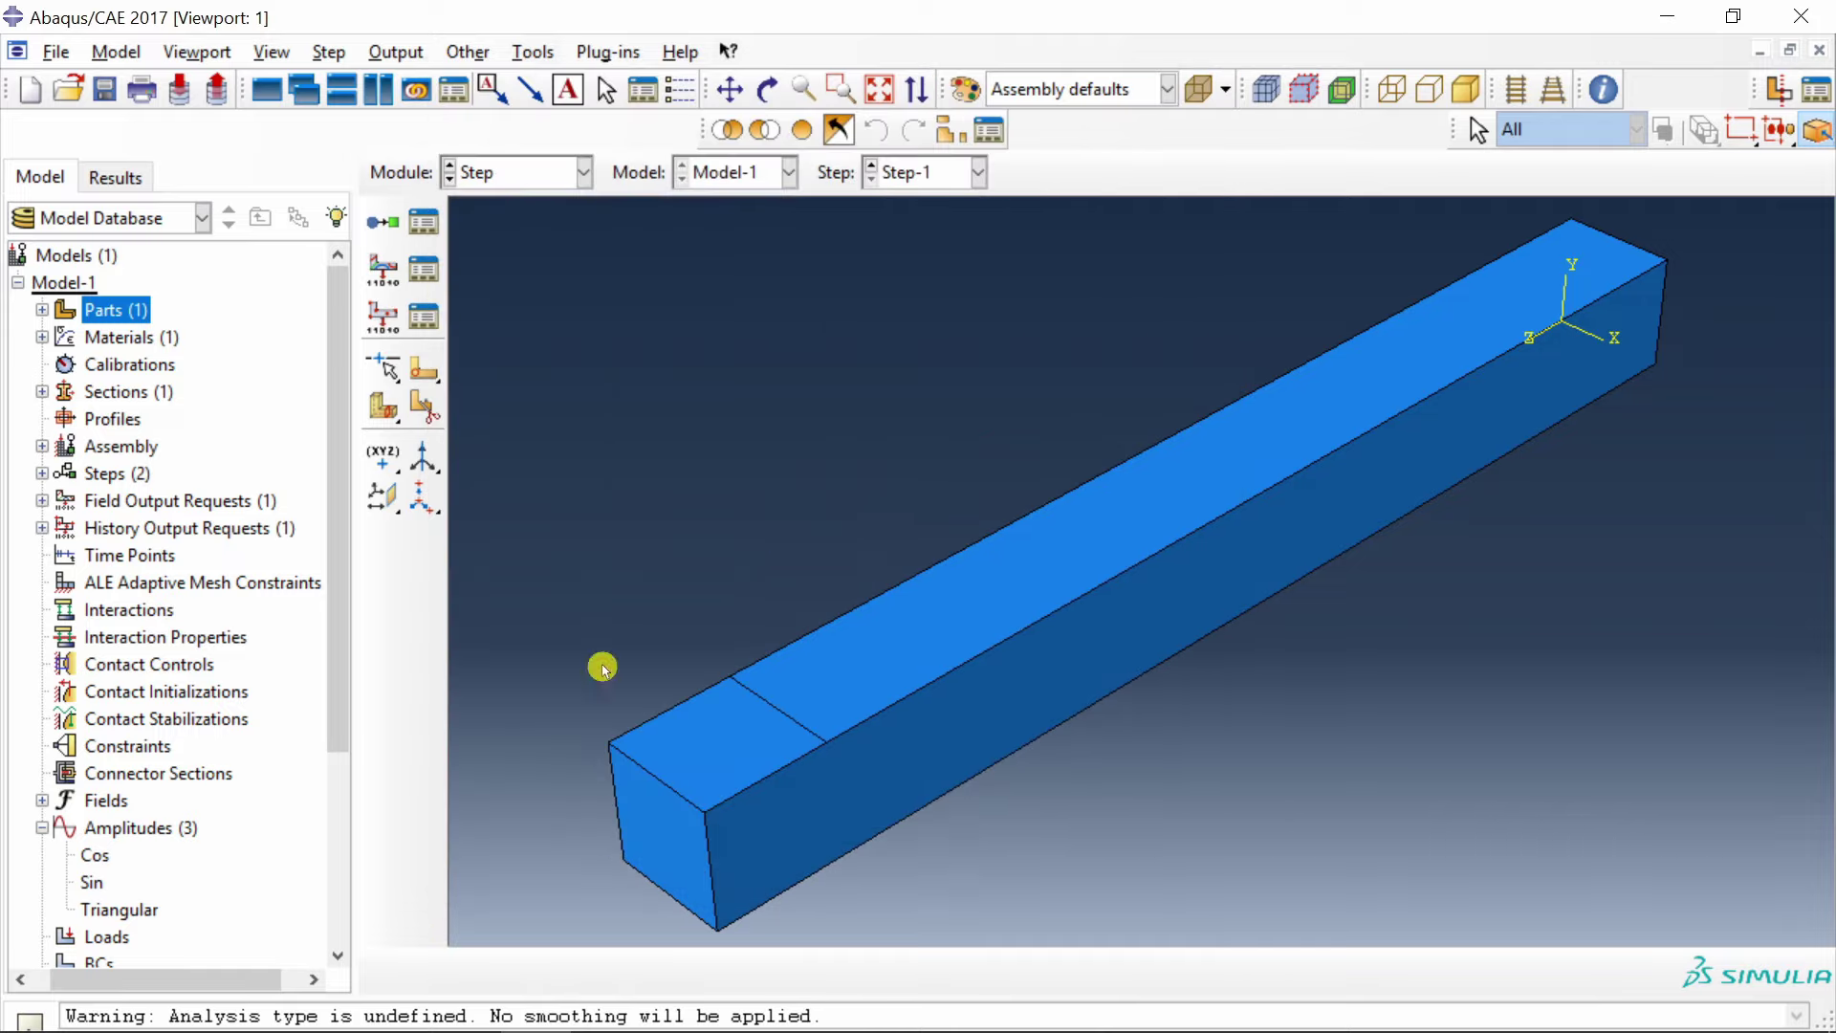
click(532, 176)
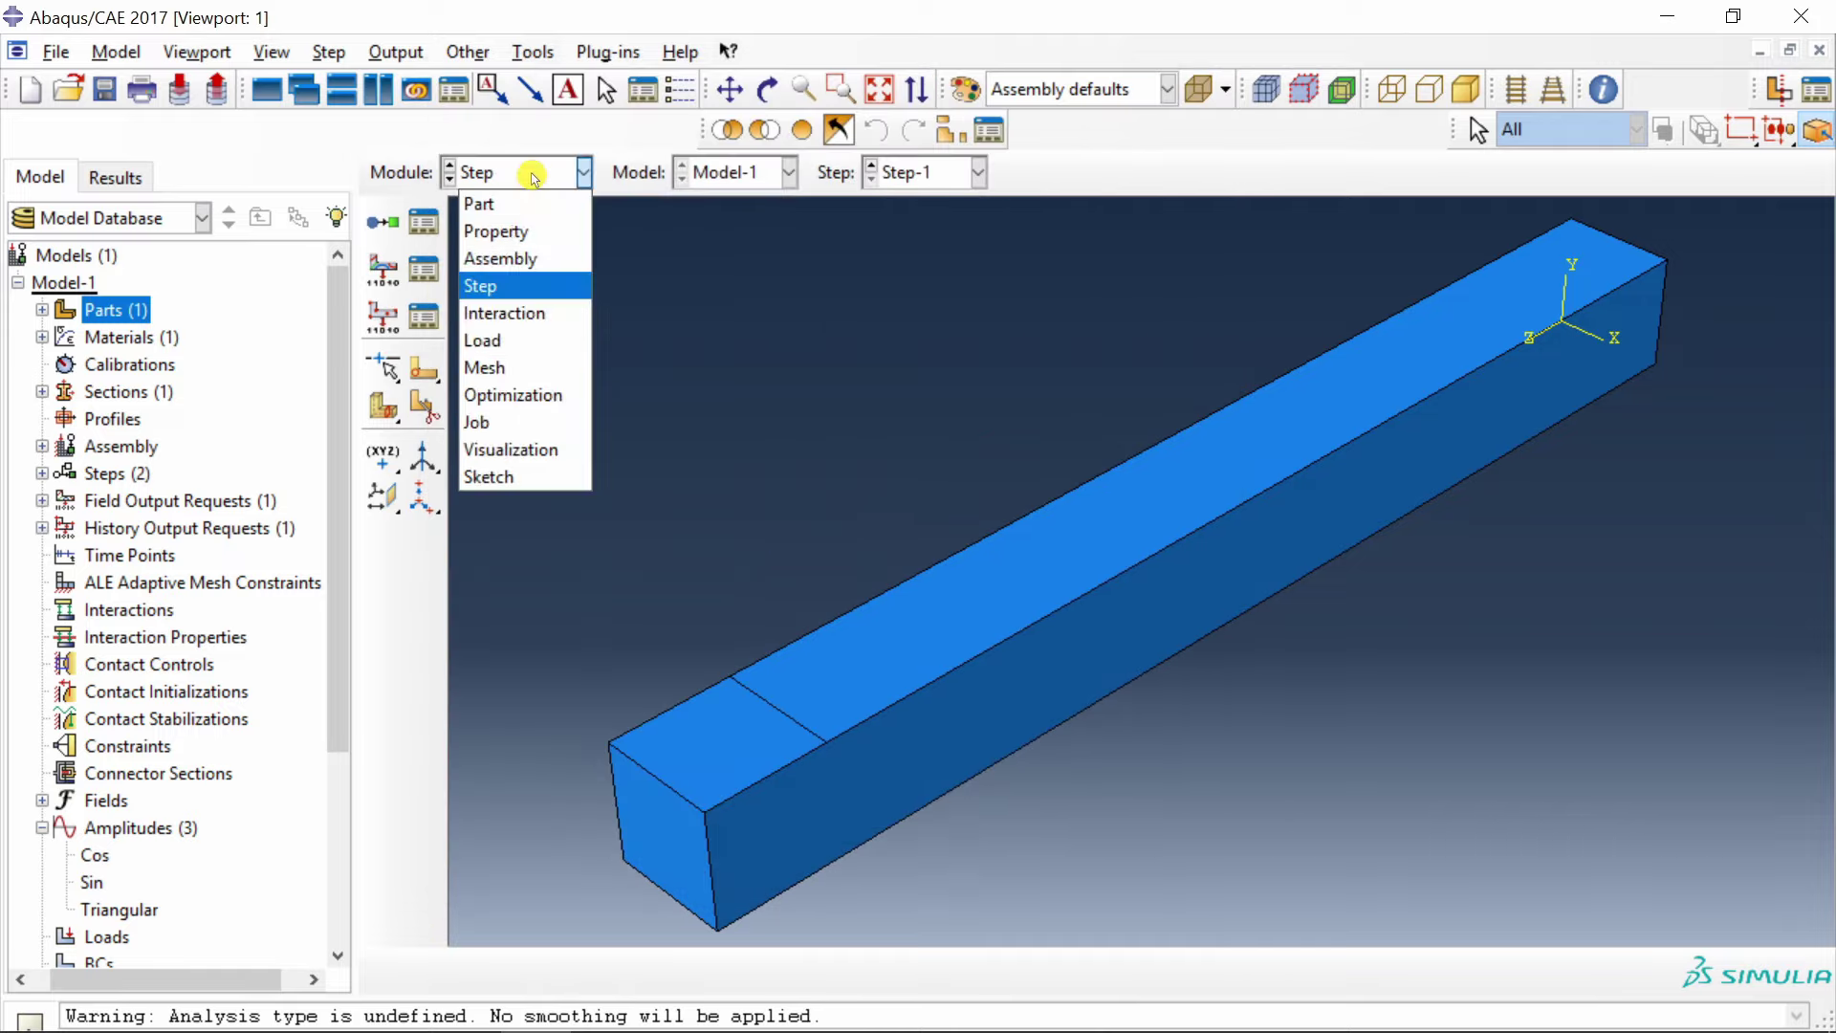
Switch to the Load module and turn the beam to lie nearly horizontal.
click(520, 341)
scroll(1038, 628, down, 2)
scroll(1038, 629, down, 1)
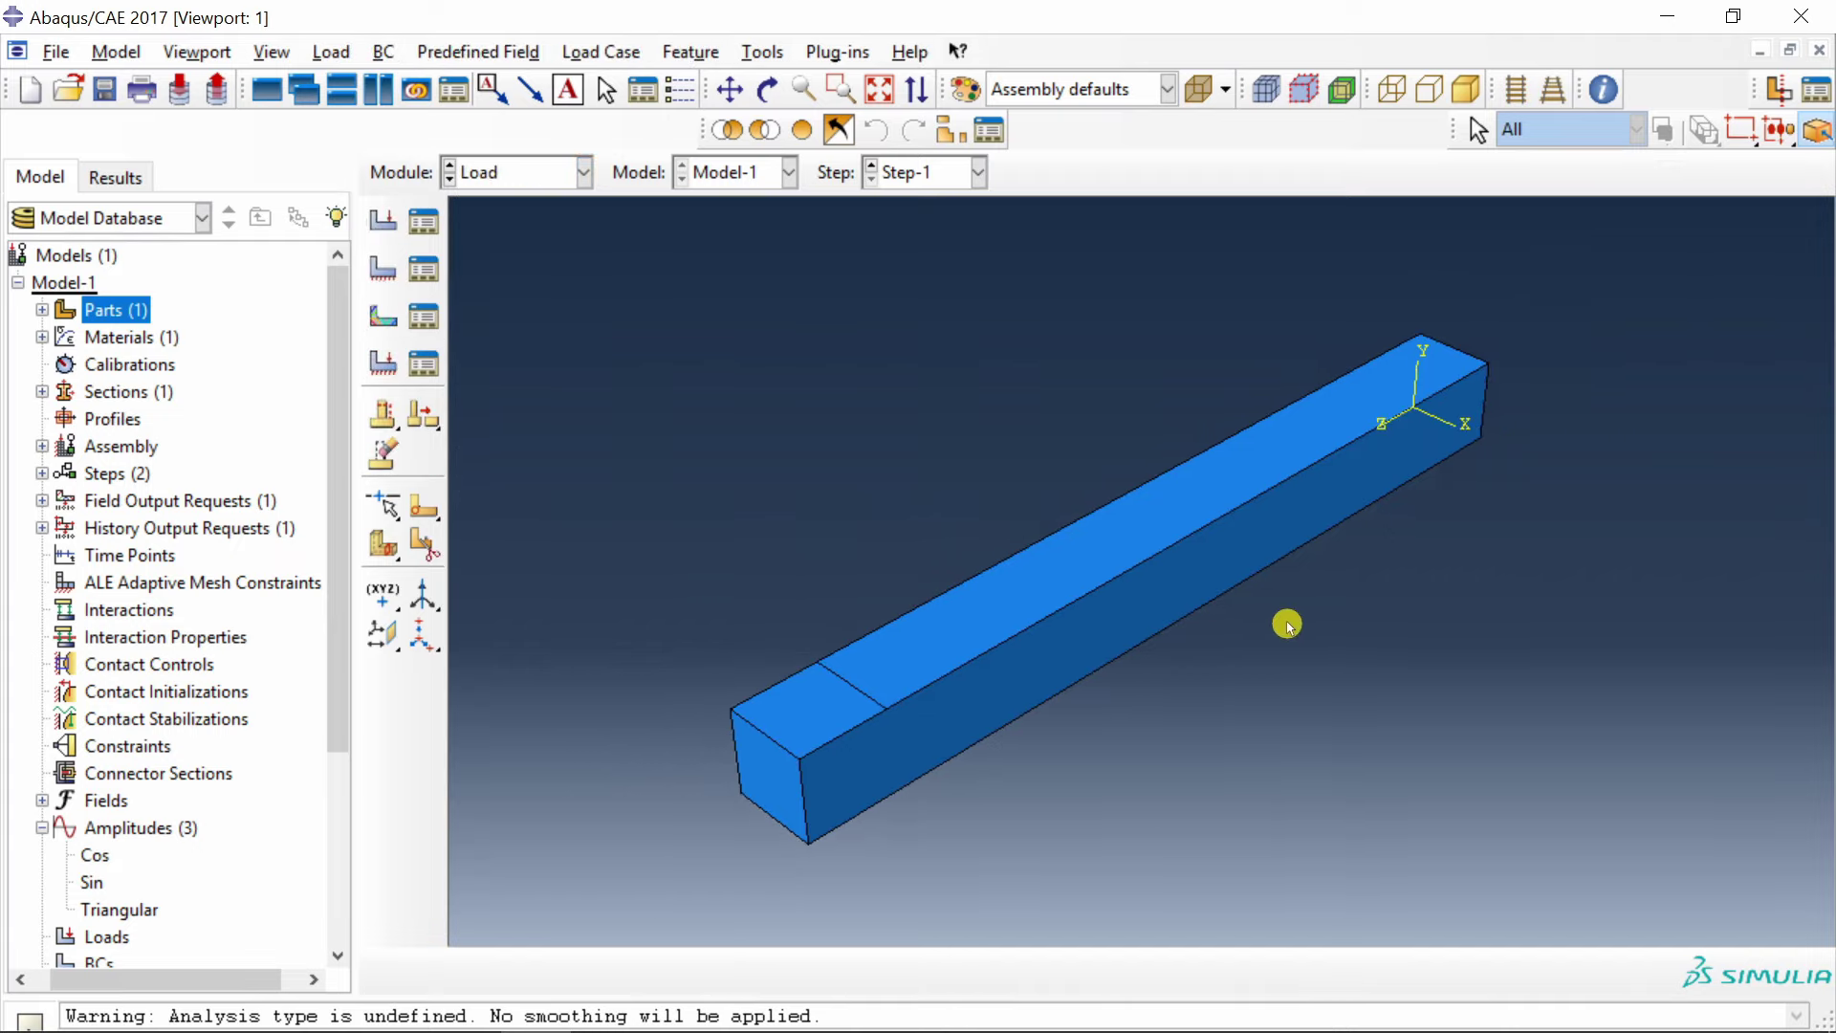
ctrl+alt+drag(1462, 439, 1194, 637)
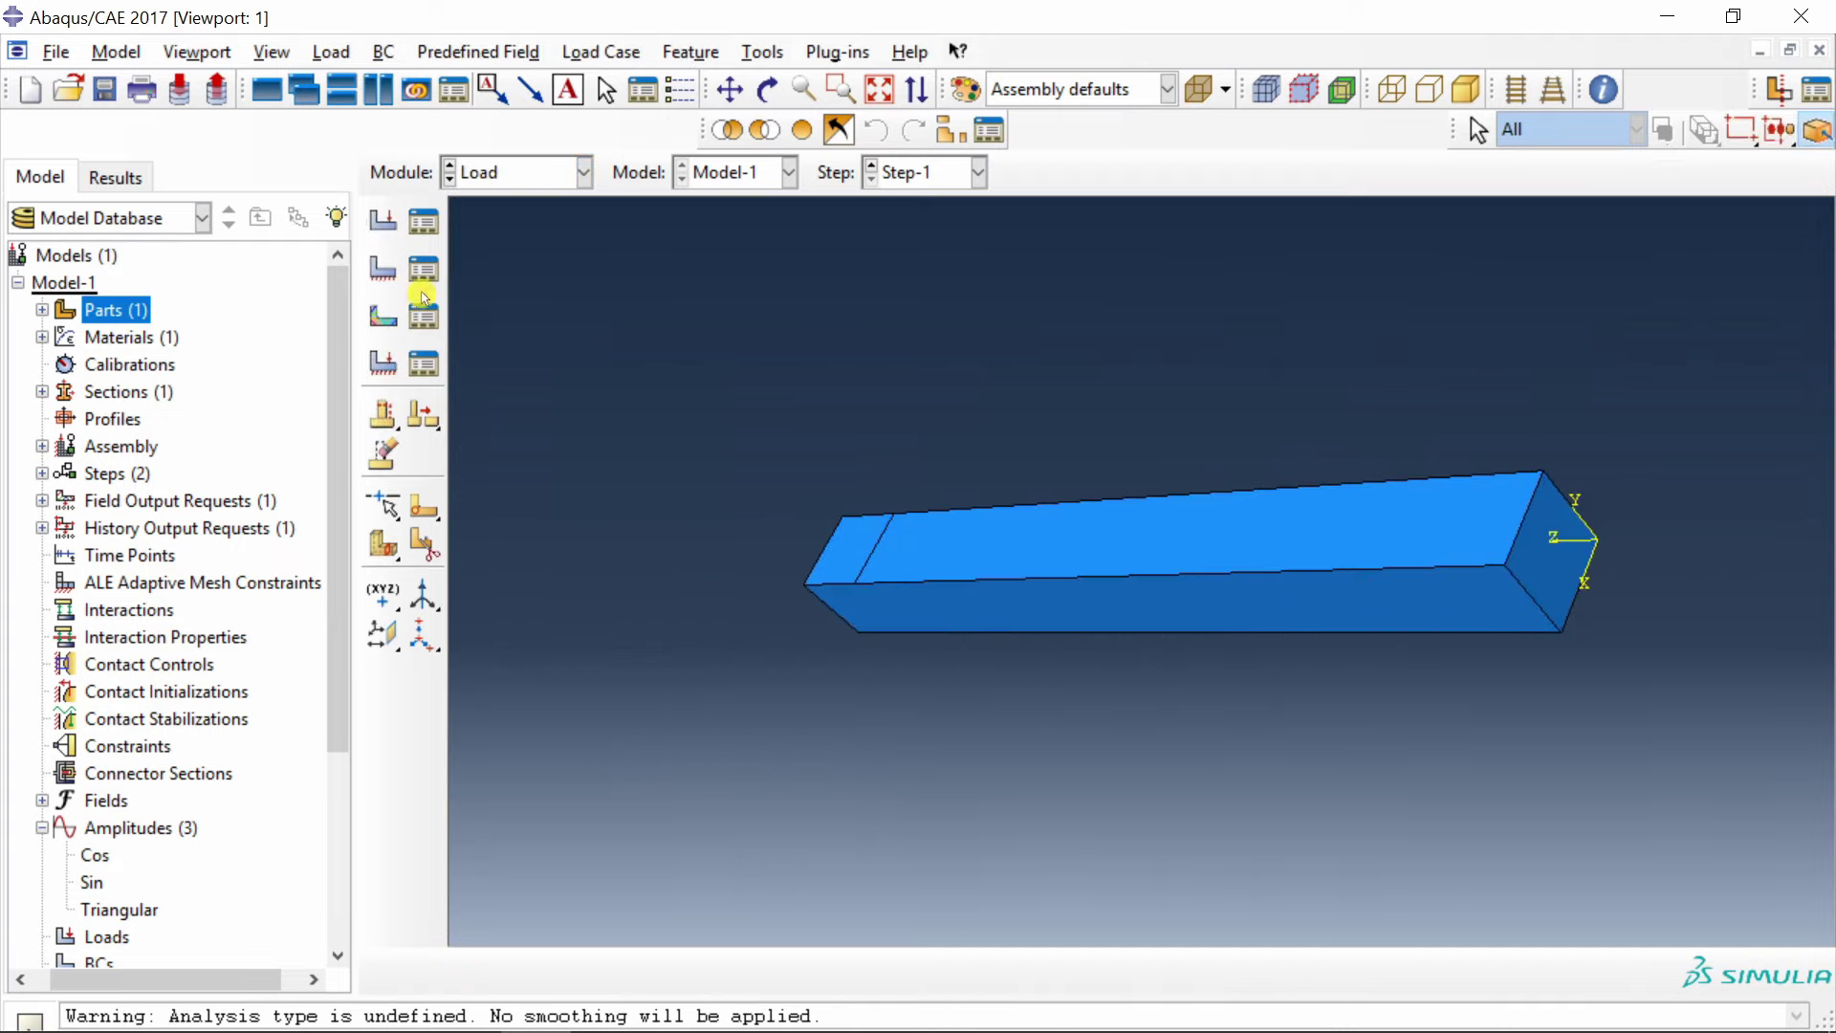
Fix the beam's far end face with an ENCASTRE boundary condition in the Initial step.
click(395, 274)
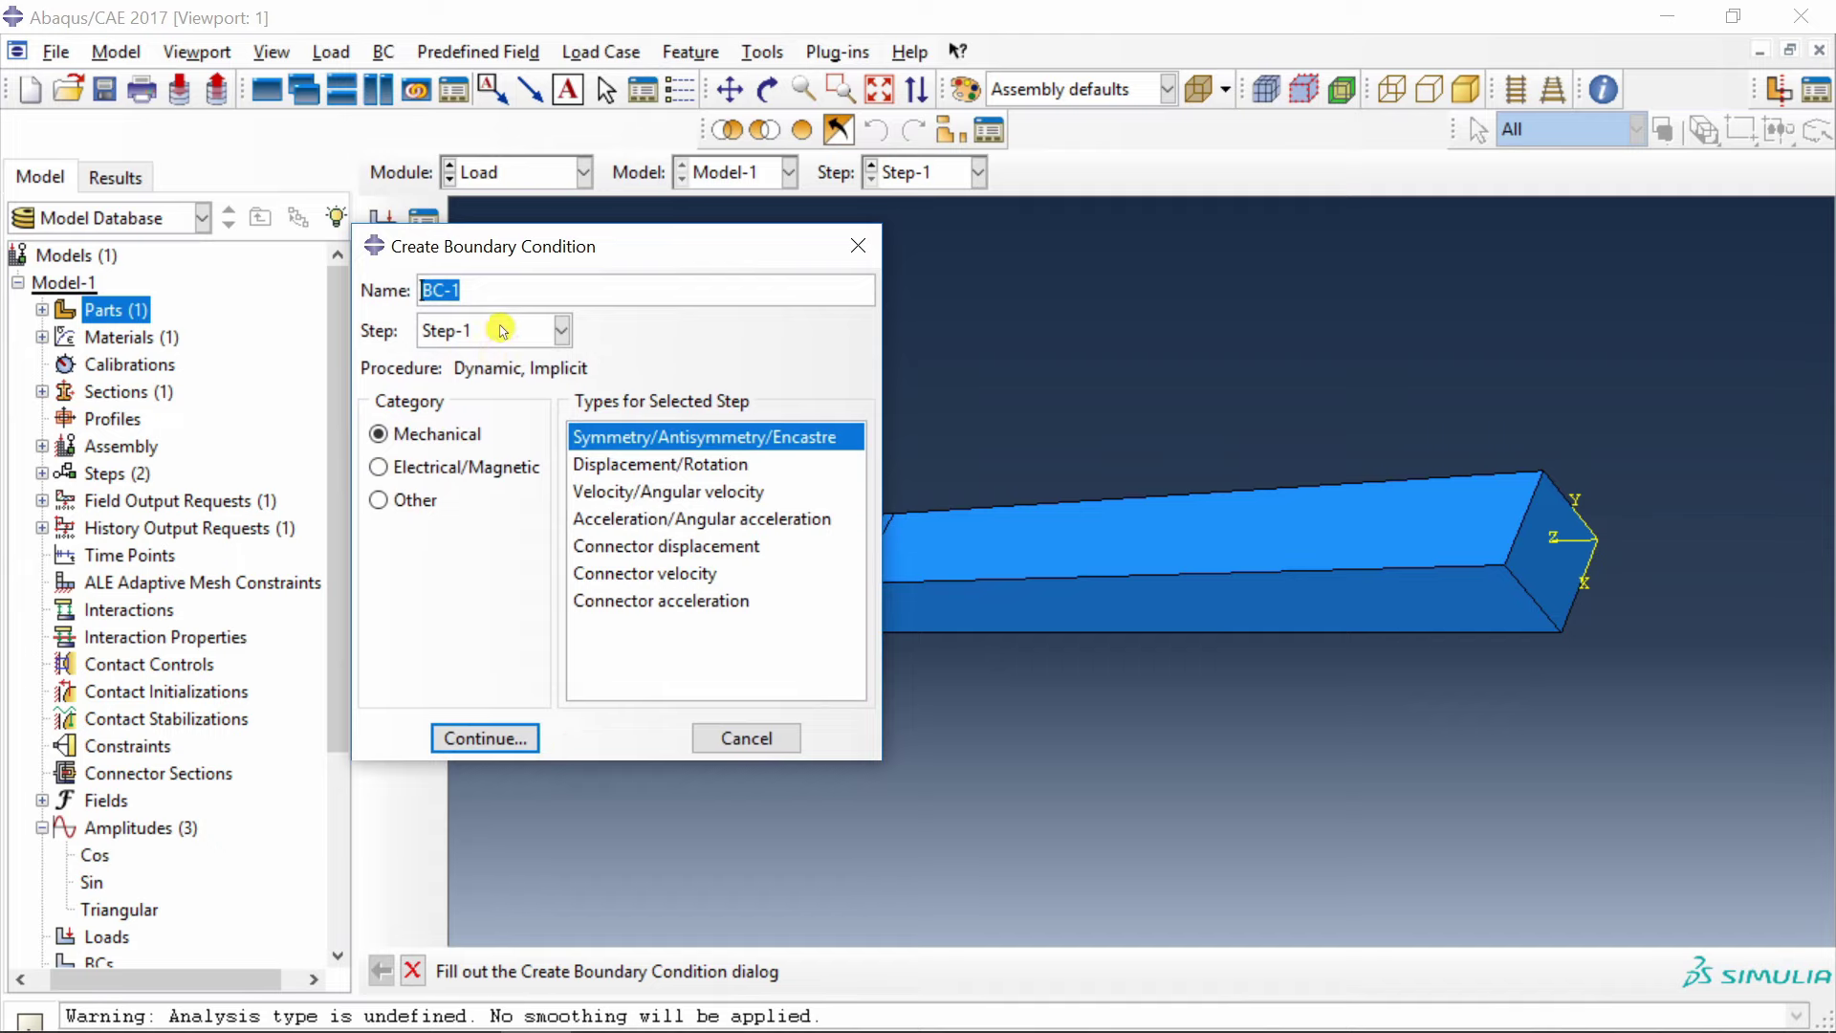
click(561, 330)
click(462, 365)
click(485, 738)
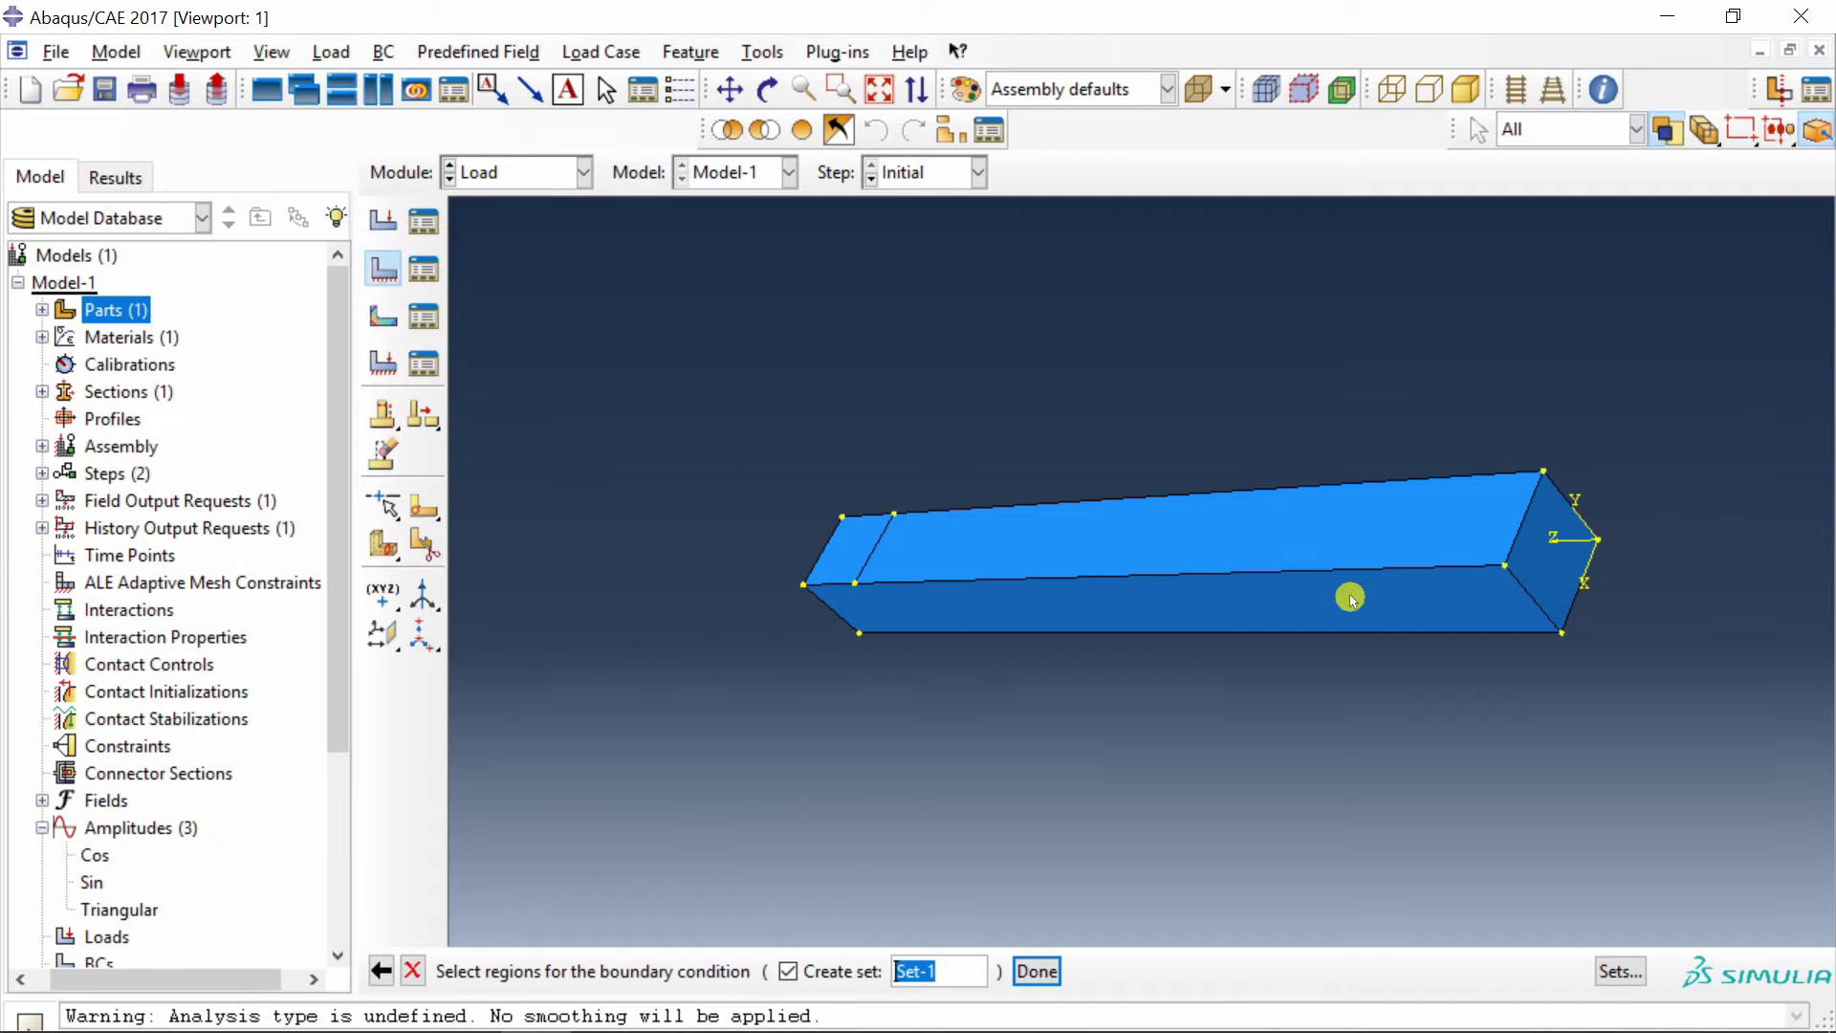
click(1544, 570)
middle_click(1159, 348)
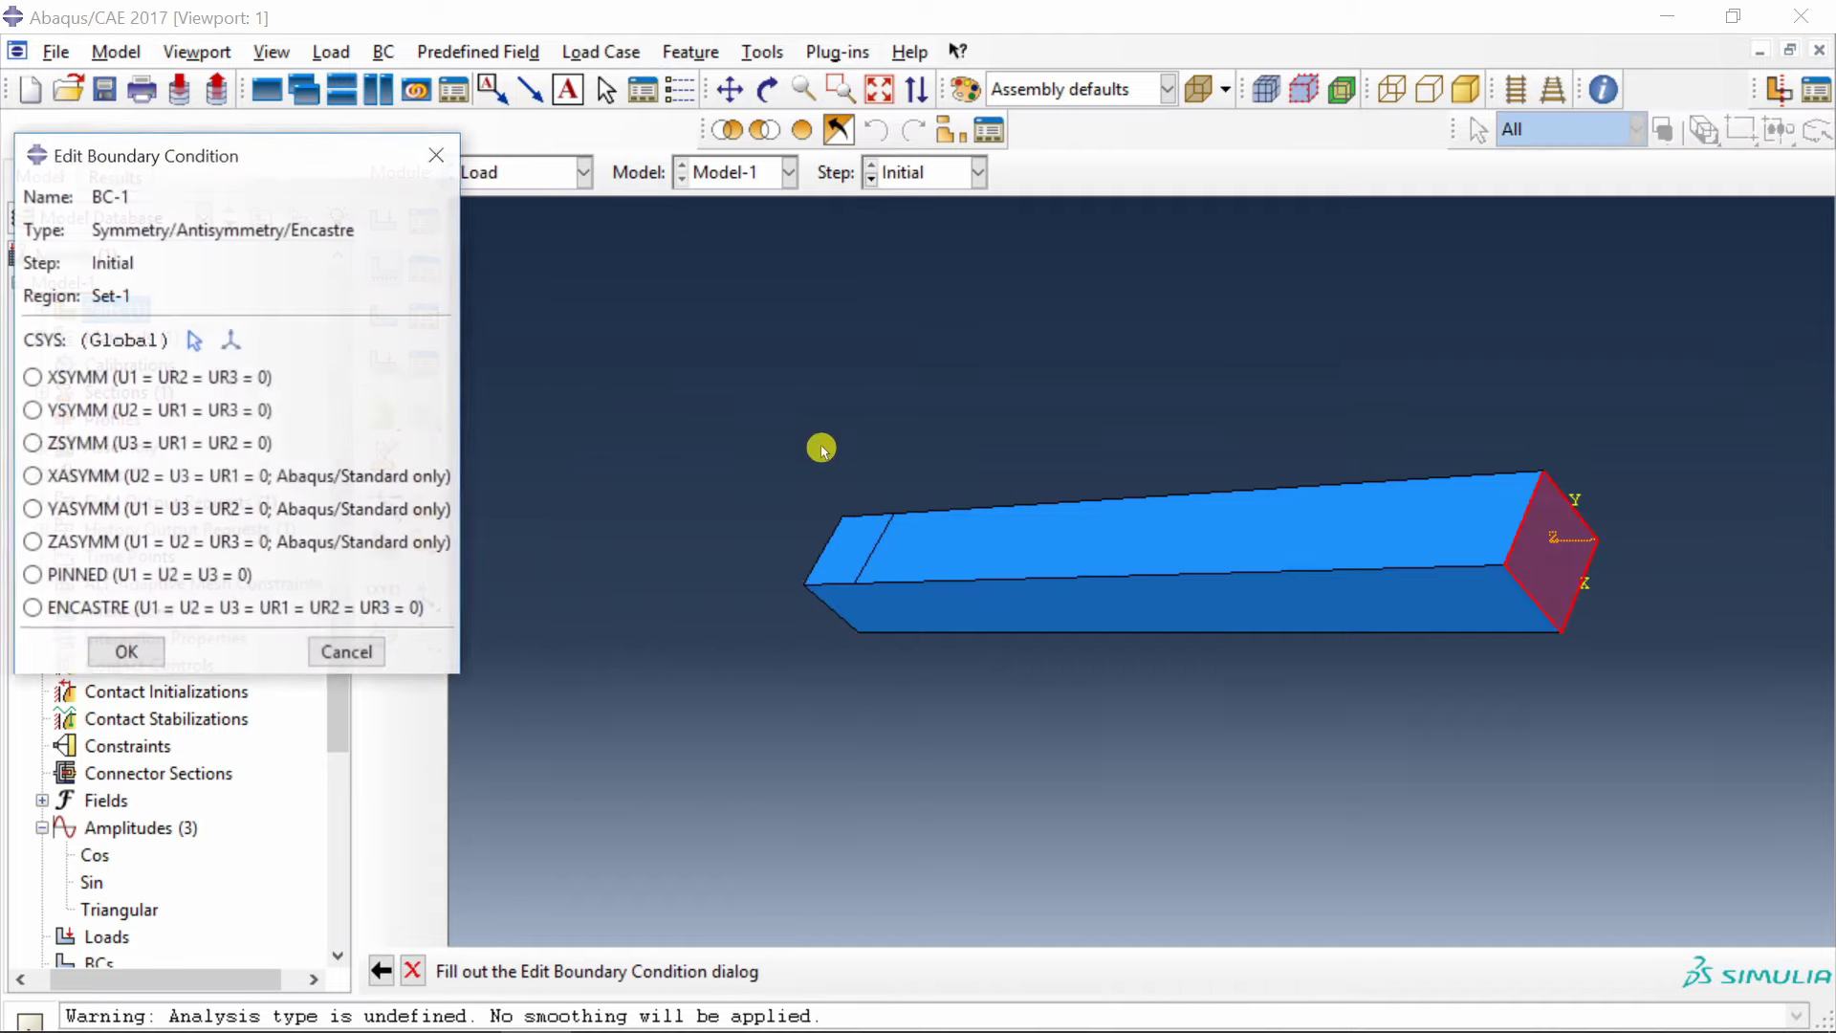
click(119, 609)
click(128, 654)
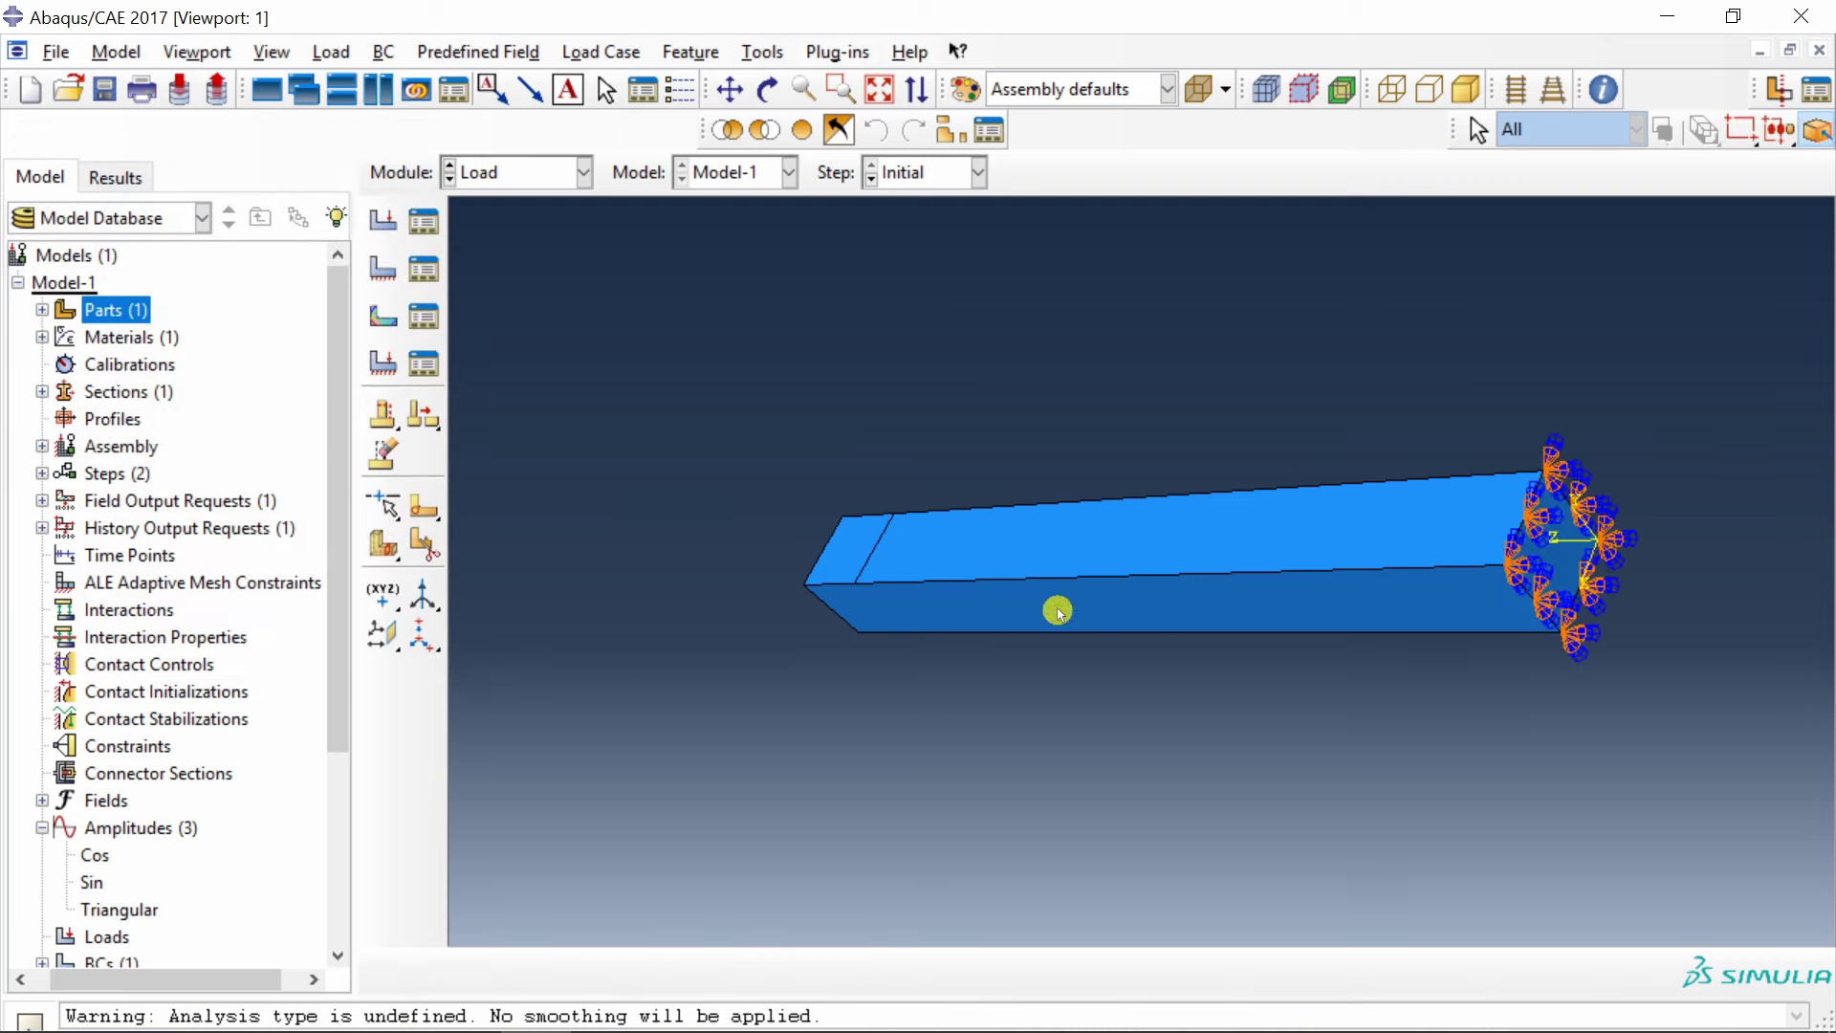
Rotate the view so the beam's free end is nearest.
key(F2)
drag(1057, 607, 1393, 496)
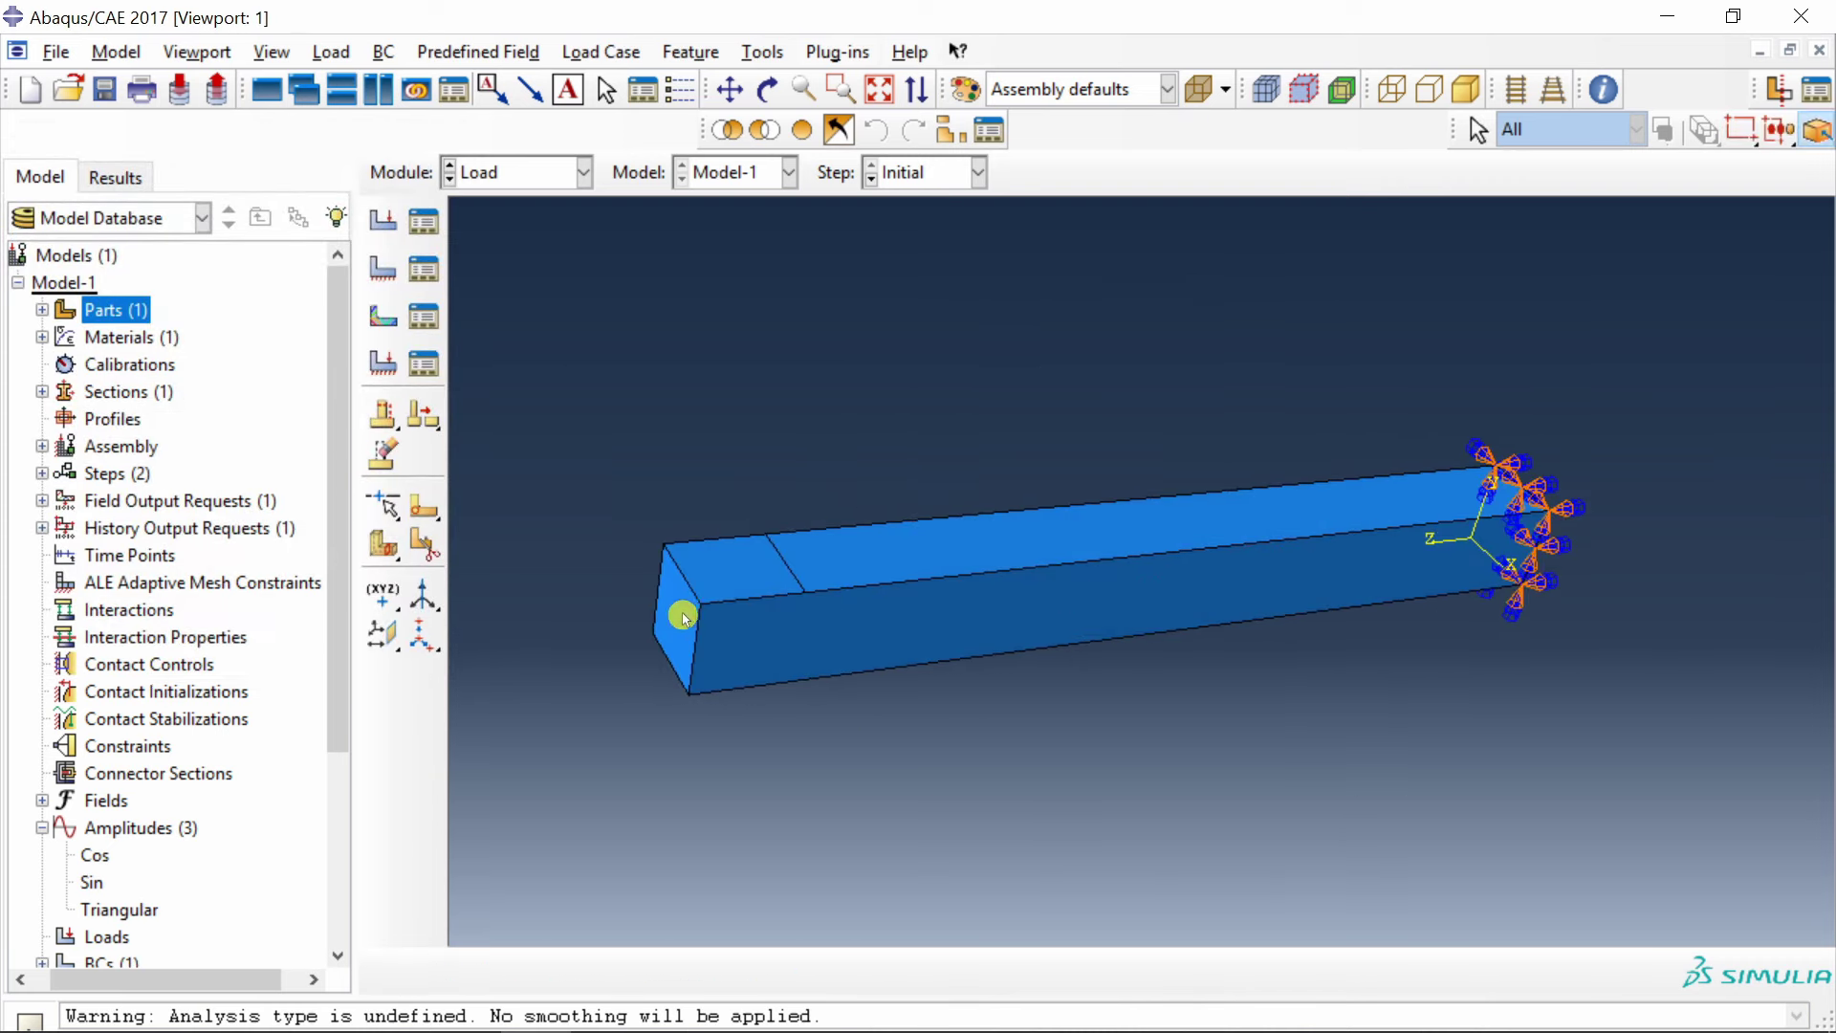
drag(680, 610, 738, 705)
scroll(582, 548, up, 3)
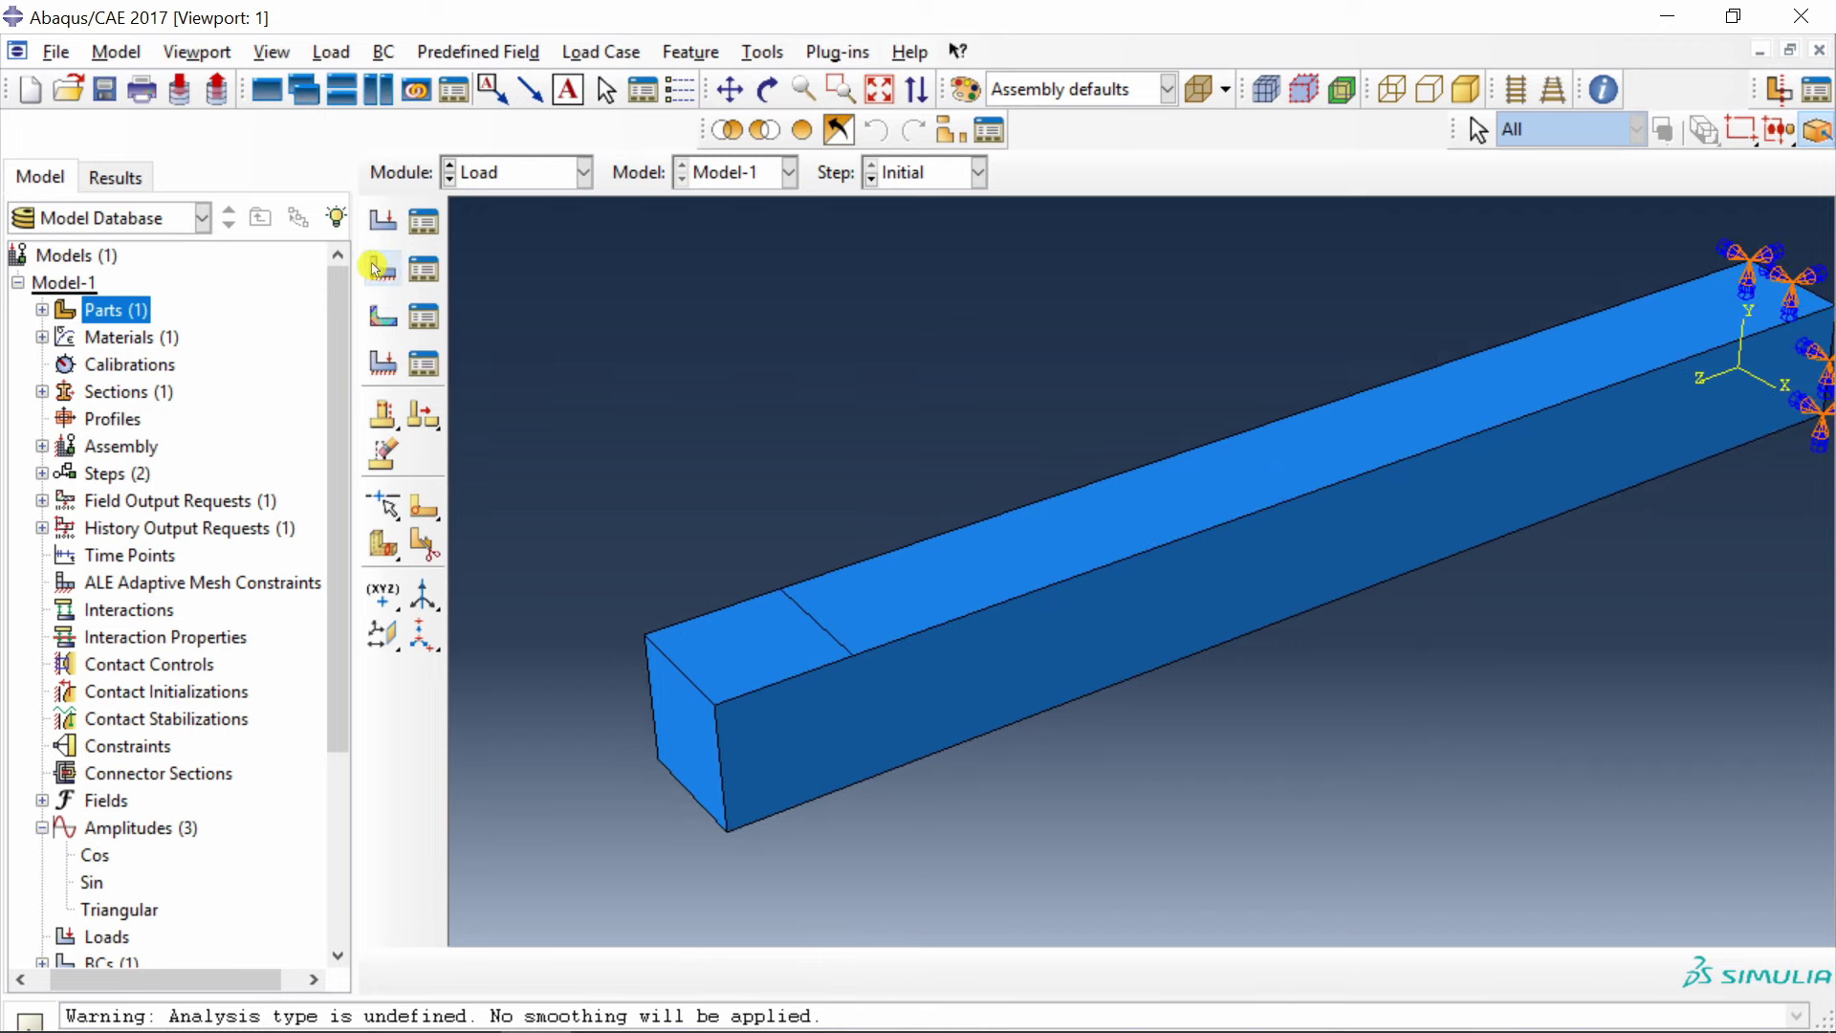
Add Load-1: a 30000 pressure in Step-1 on the end section's top face, following the Sin amplitude.
click(382, 221)
click(358, 387)
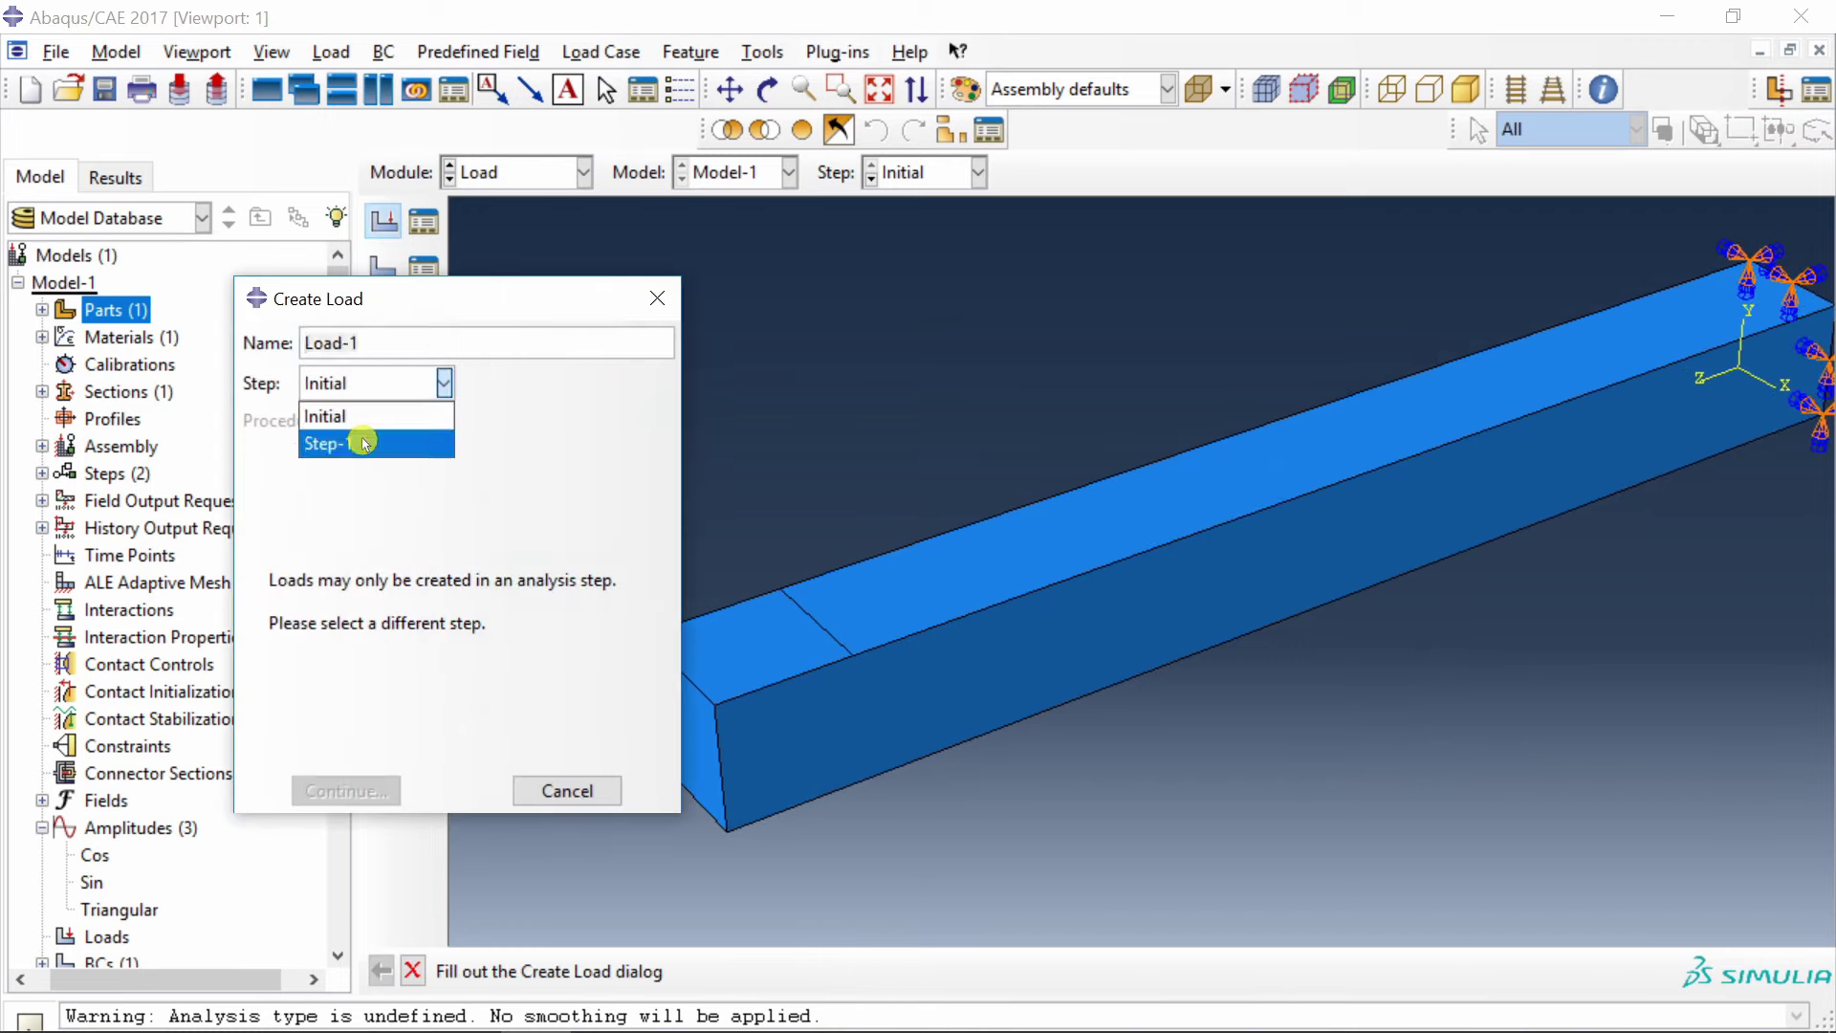
click(361, 440)
click(535, 545)
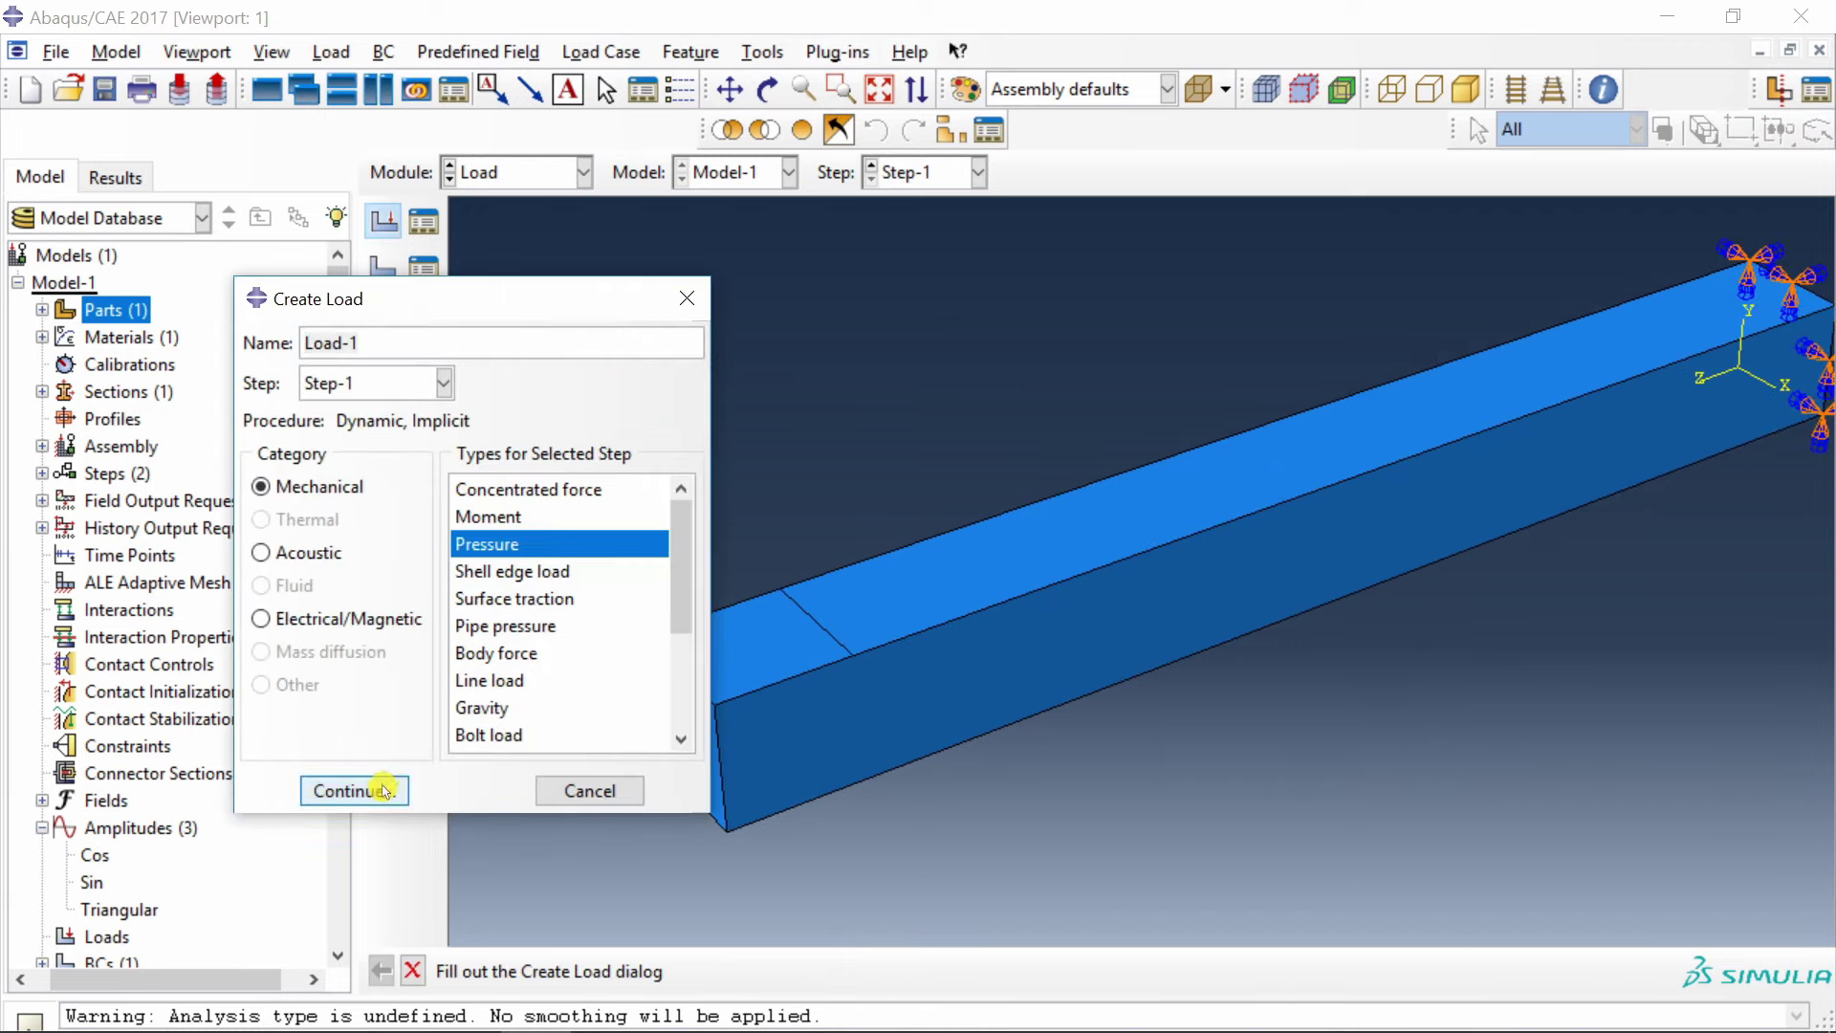
click(335, 789)
click(734, 655)
middle_click(717, 437)
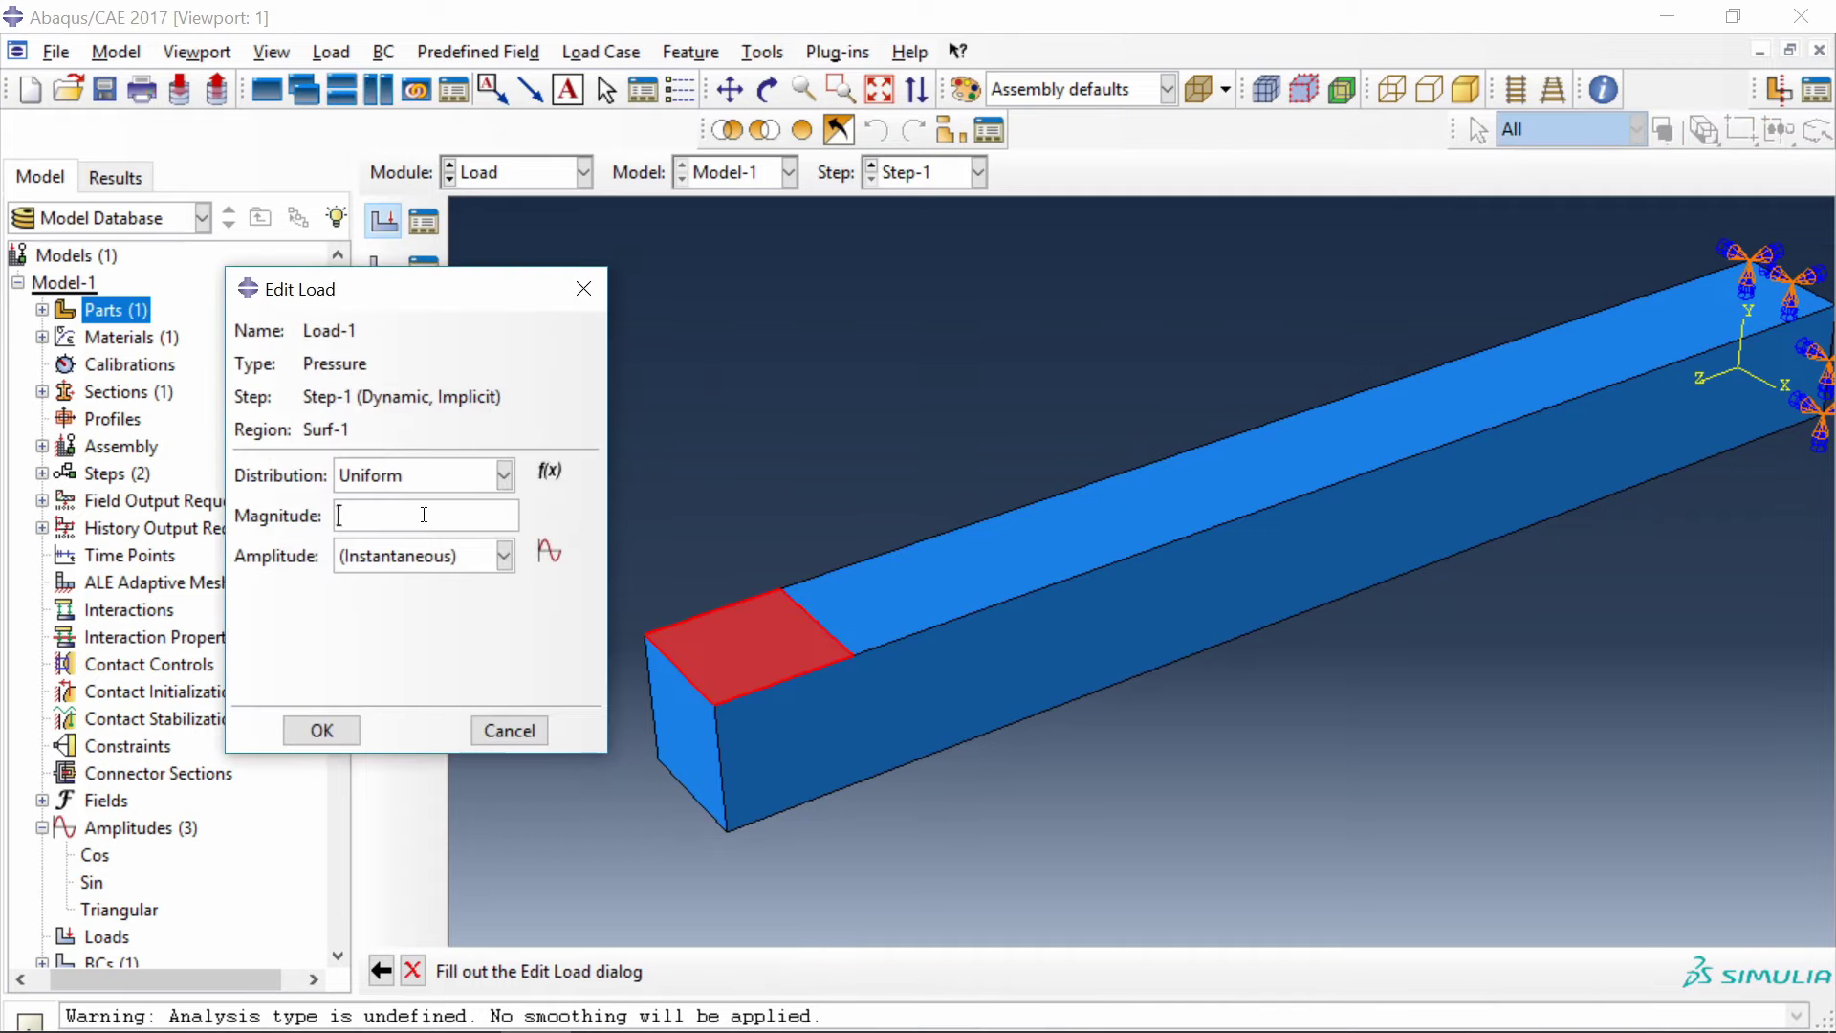
click(423, 514)
text(30000)
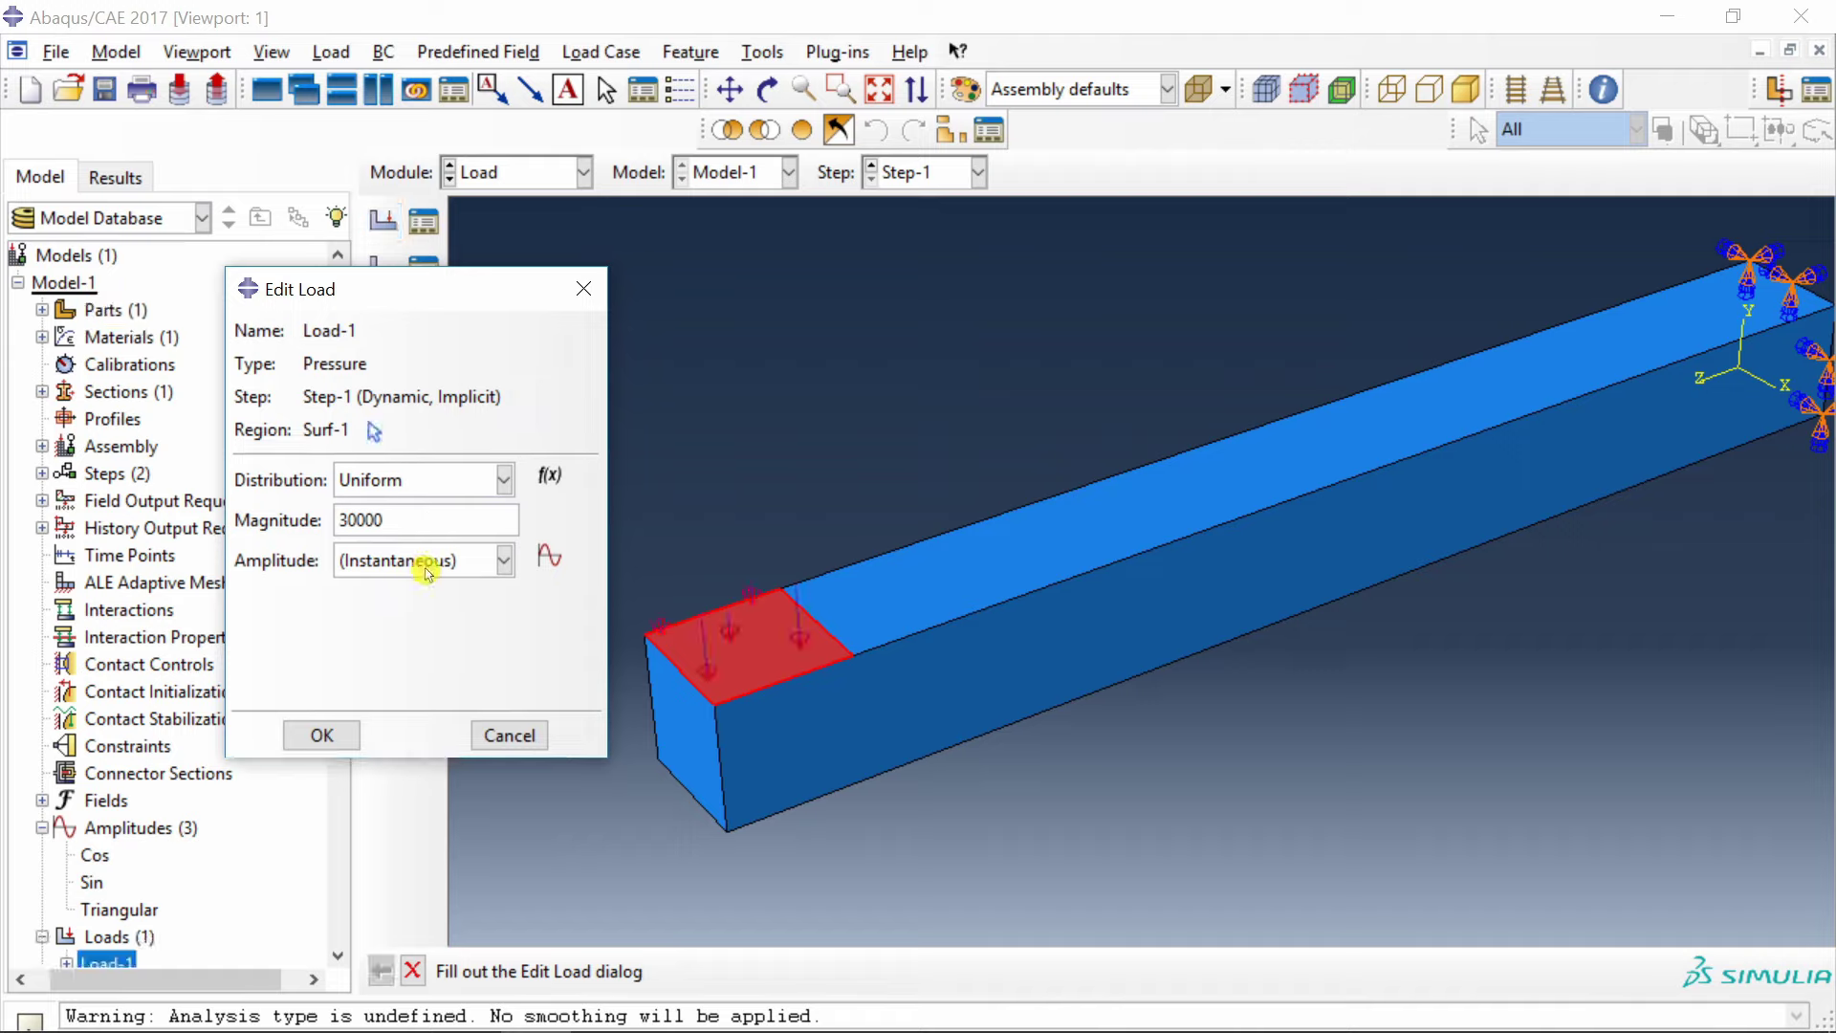
click(439, 572)
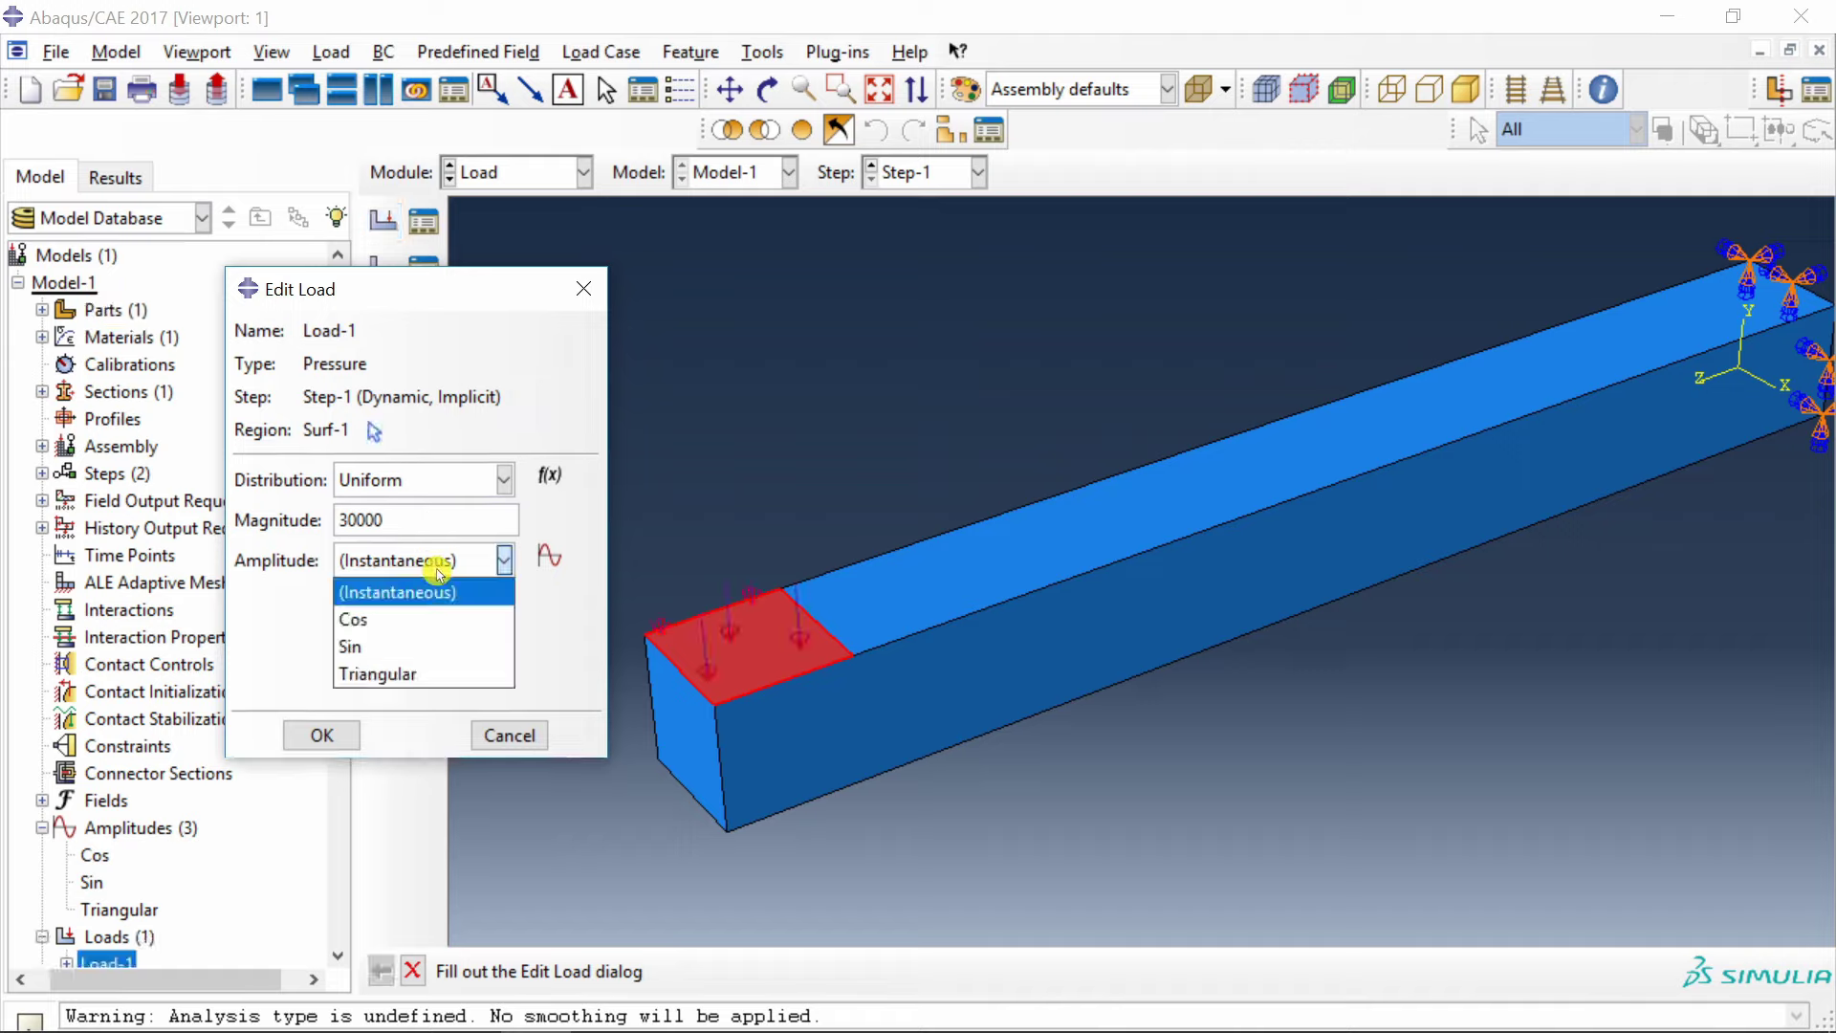
click(382, 650)
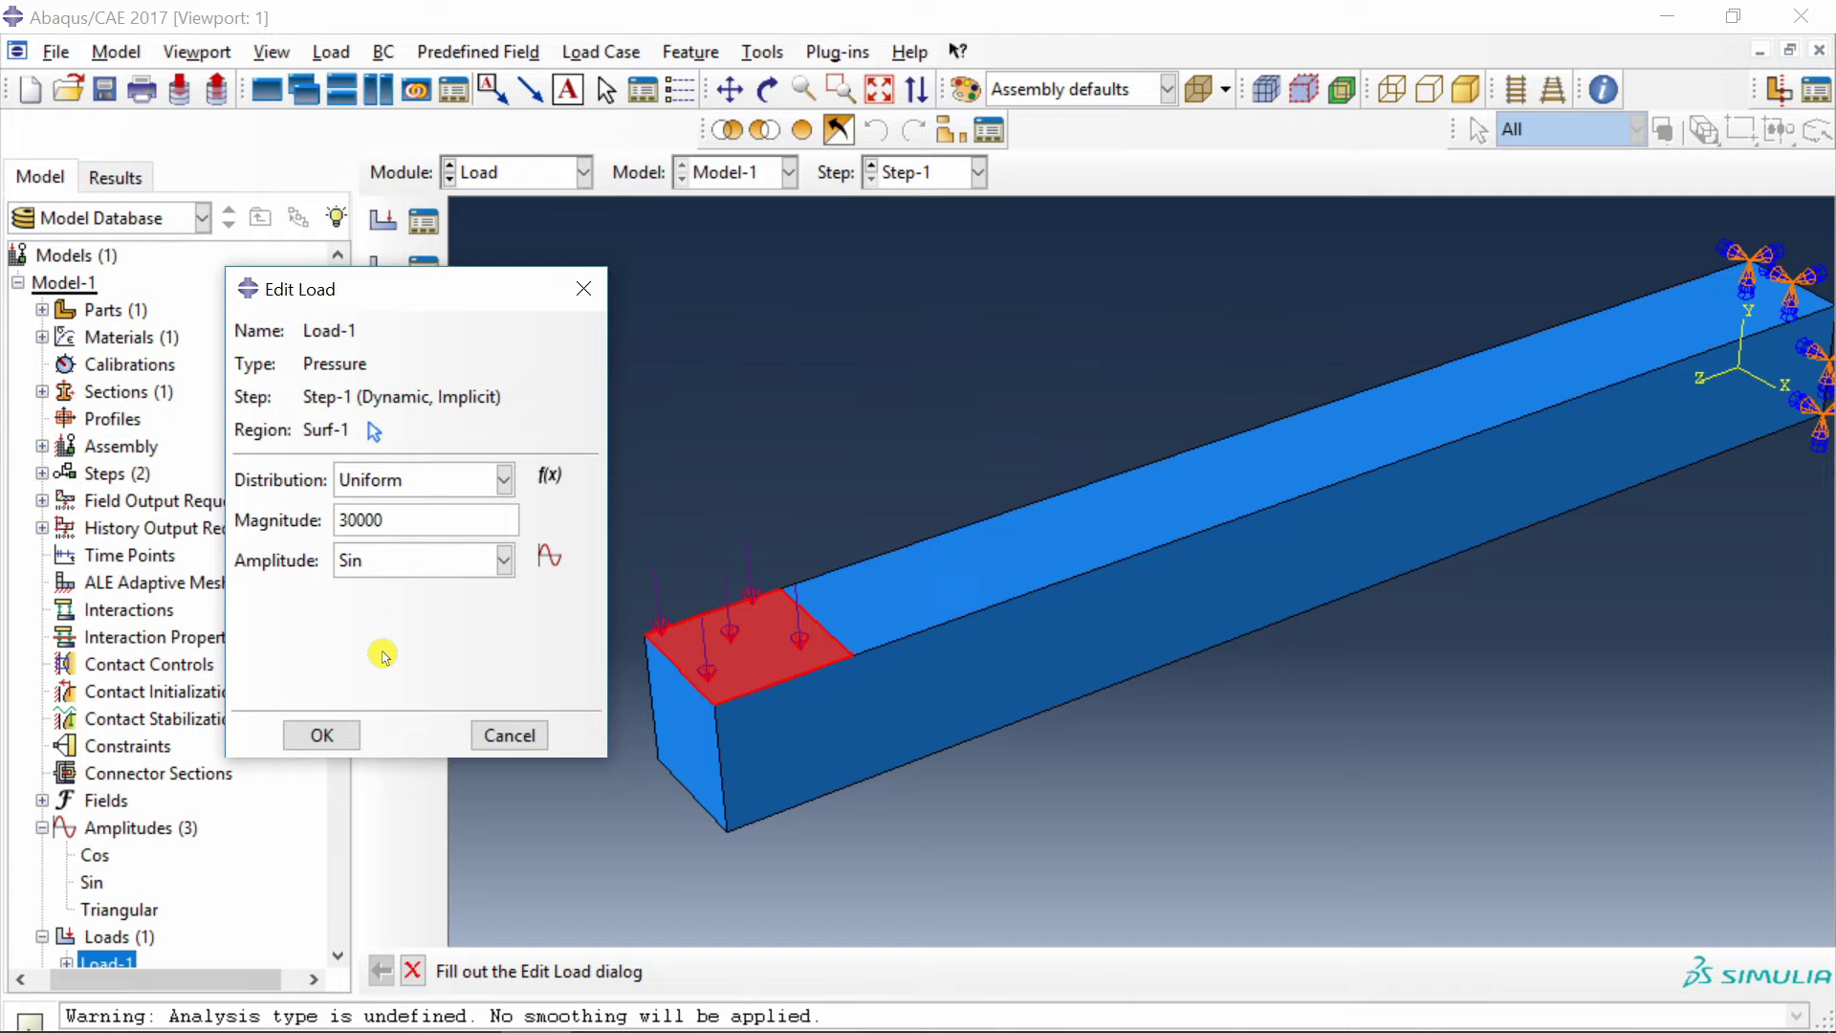
click(325, 735)
Switch to the Mesh module with the part as the working object.
click(520, 177)
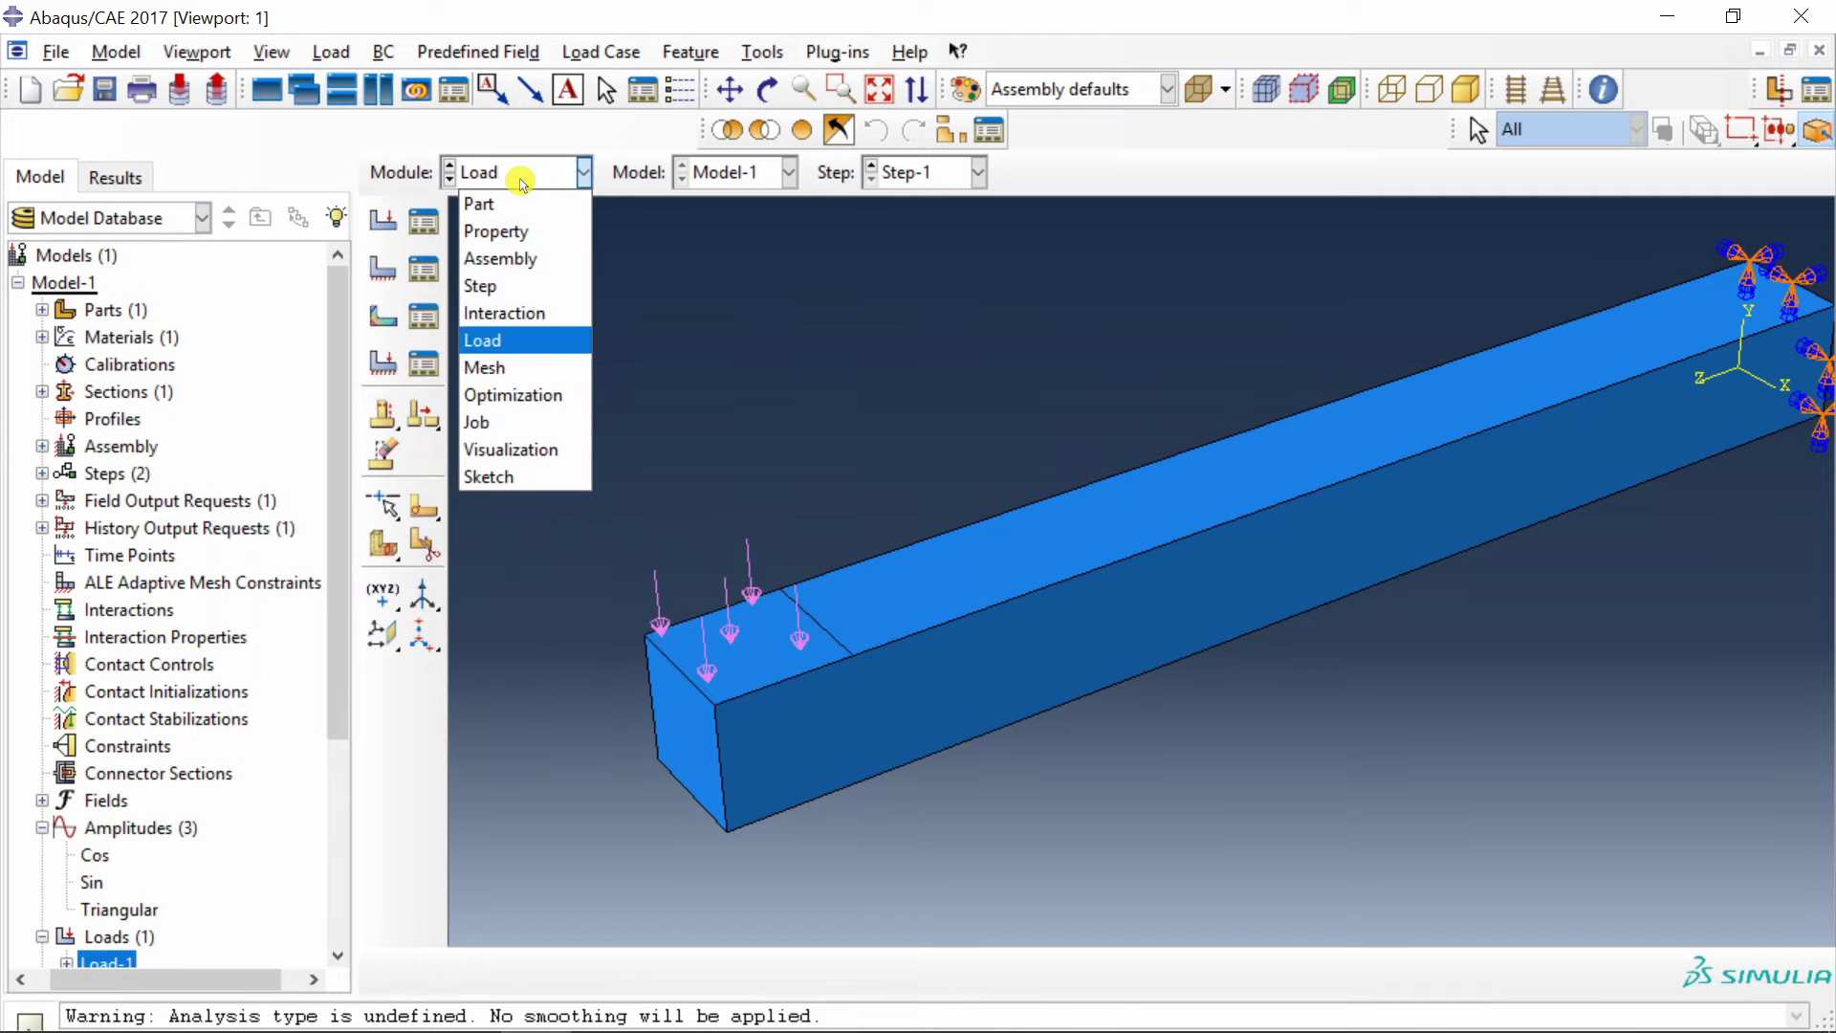
click(514, 367)
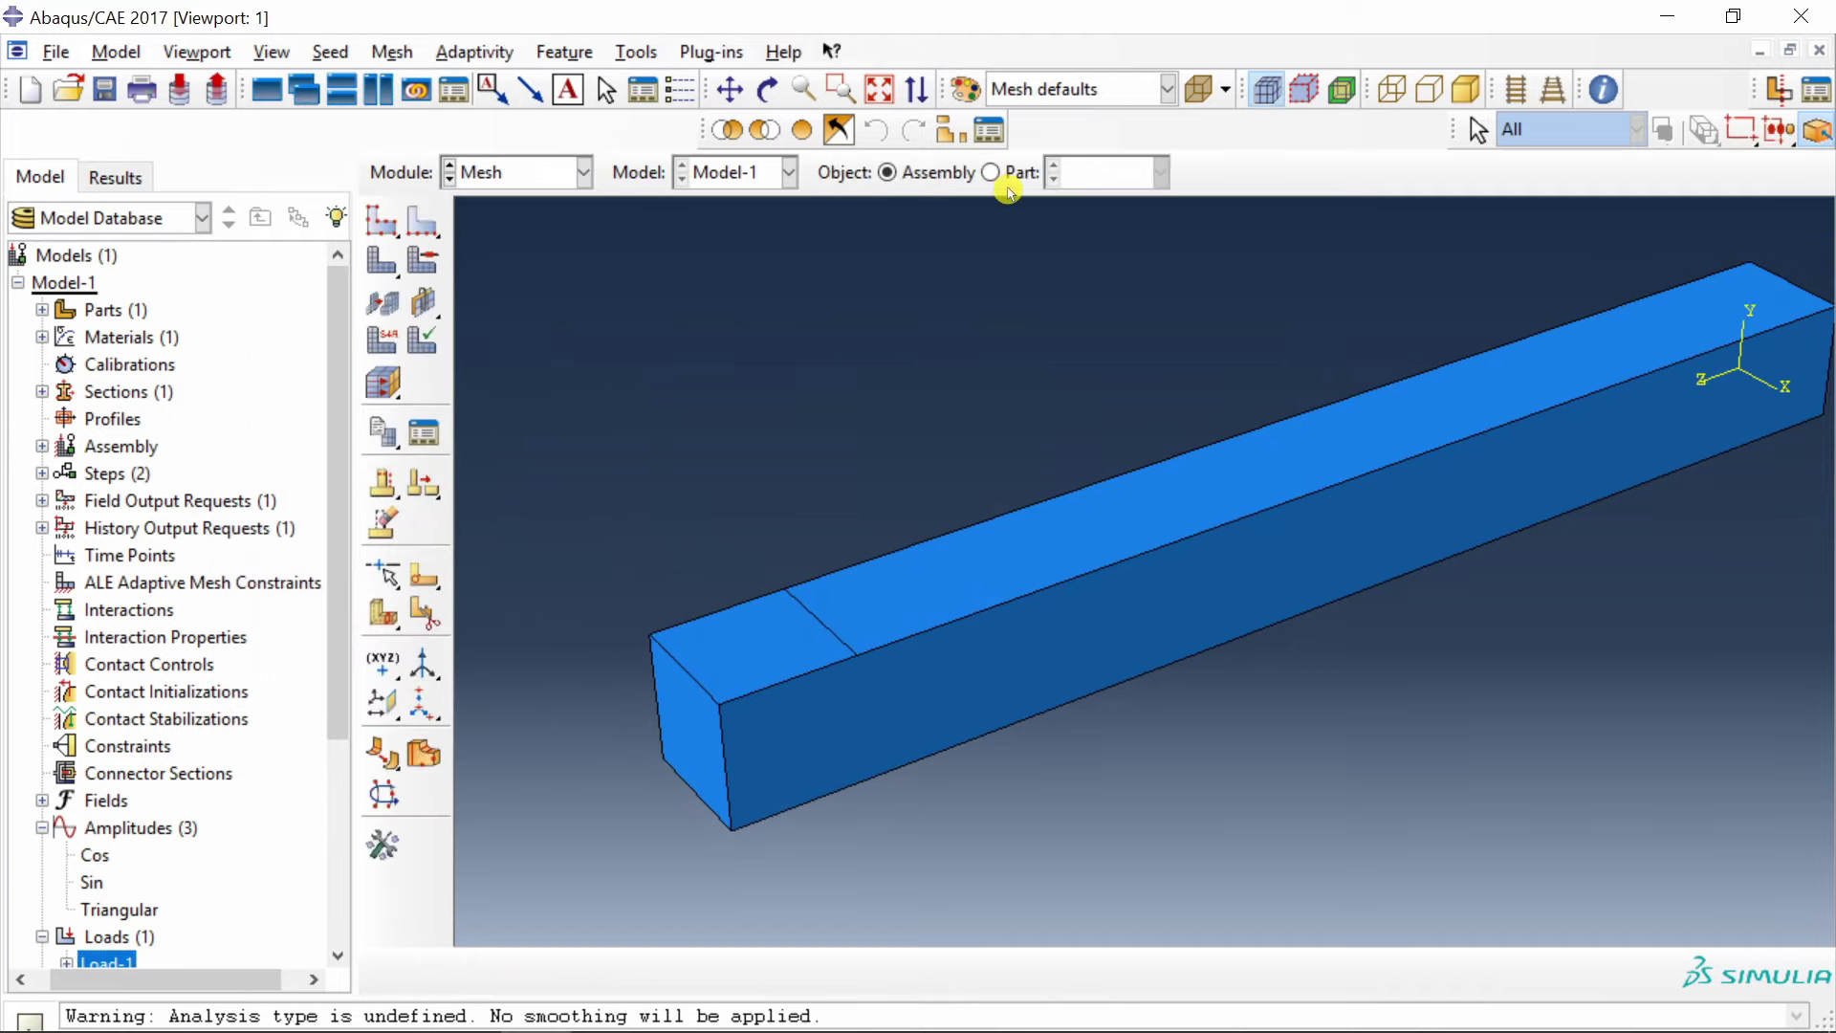
click(990, 173)
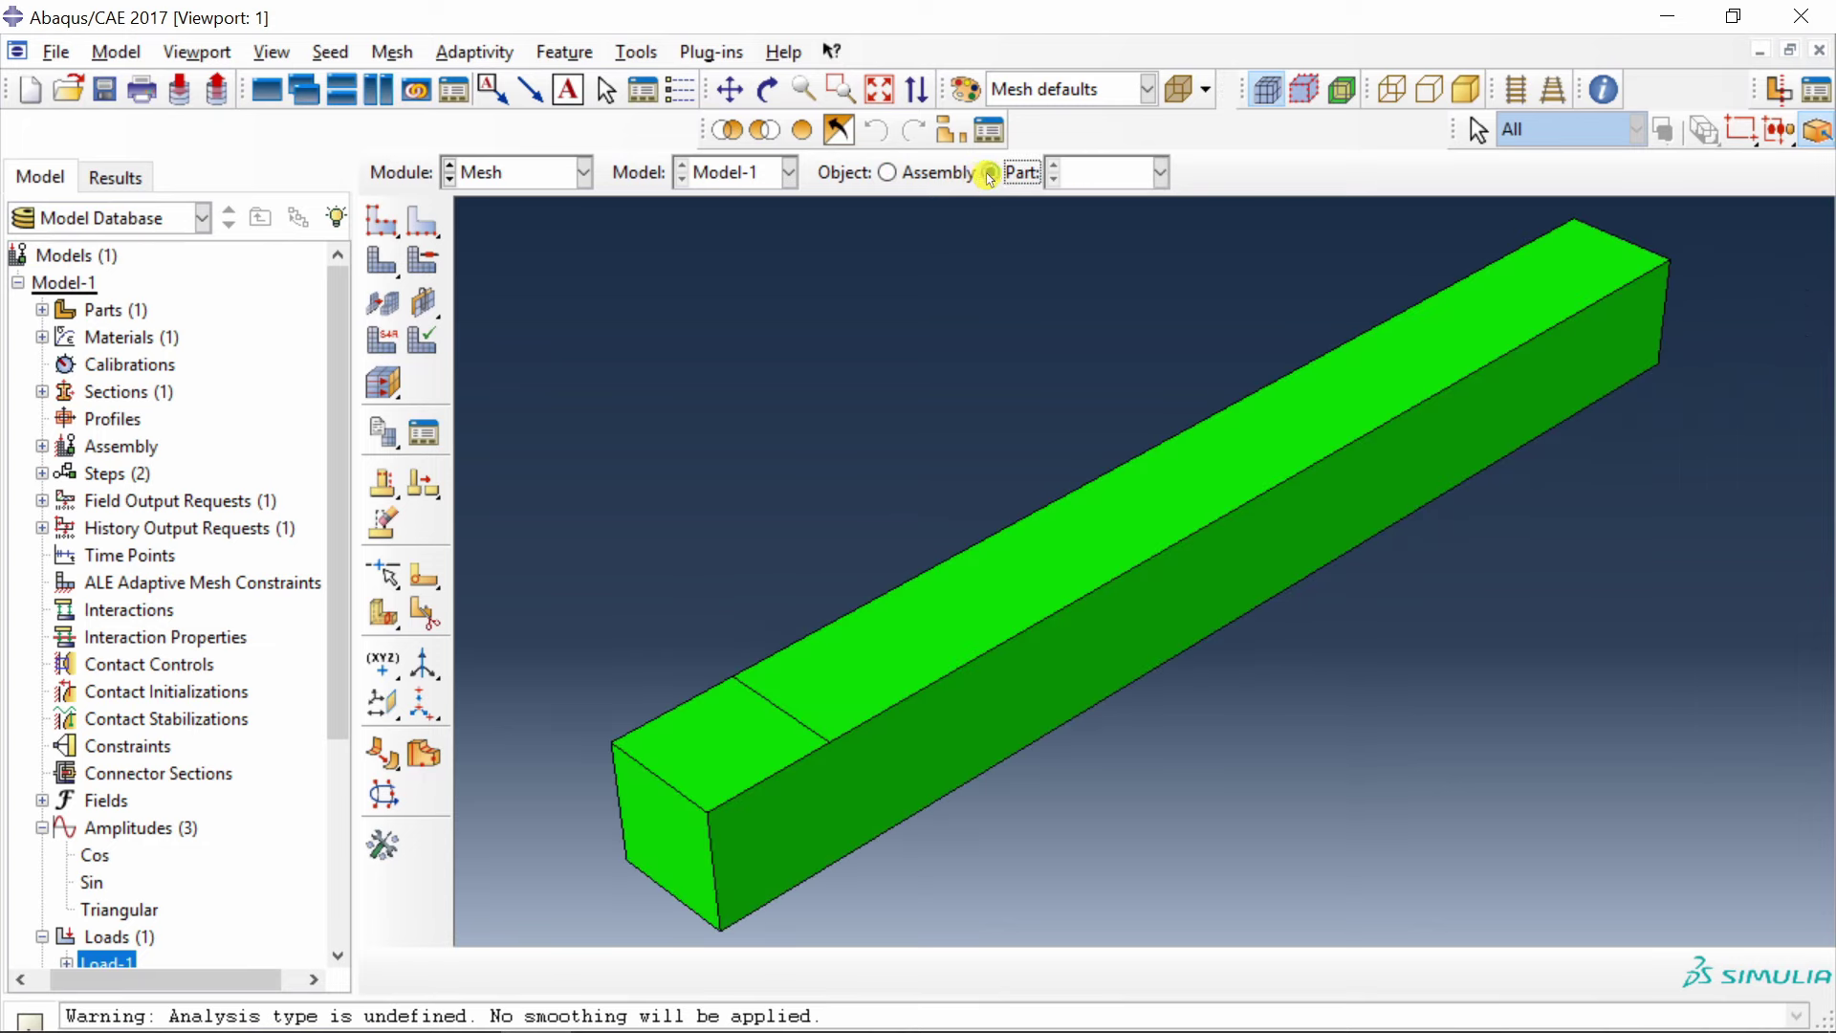
Seed Part-1 at global size 0.02 and mesh it into 1250 elements.
click(382, 221)
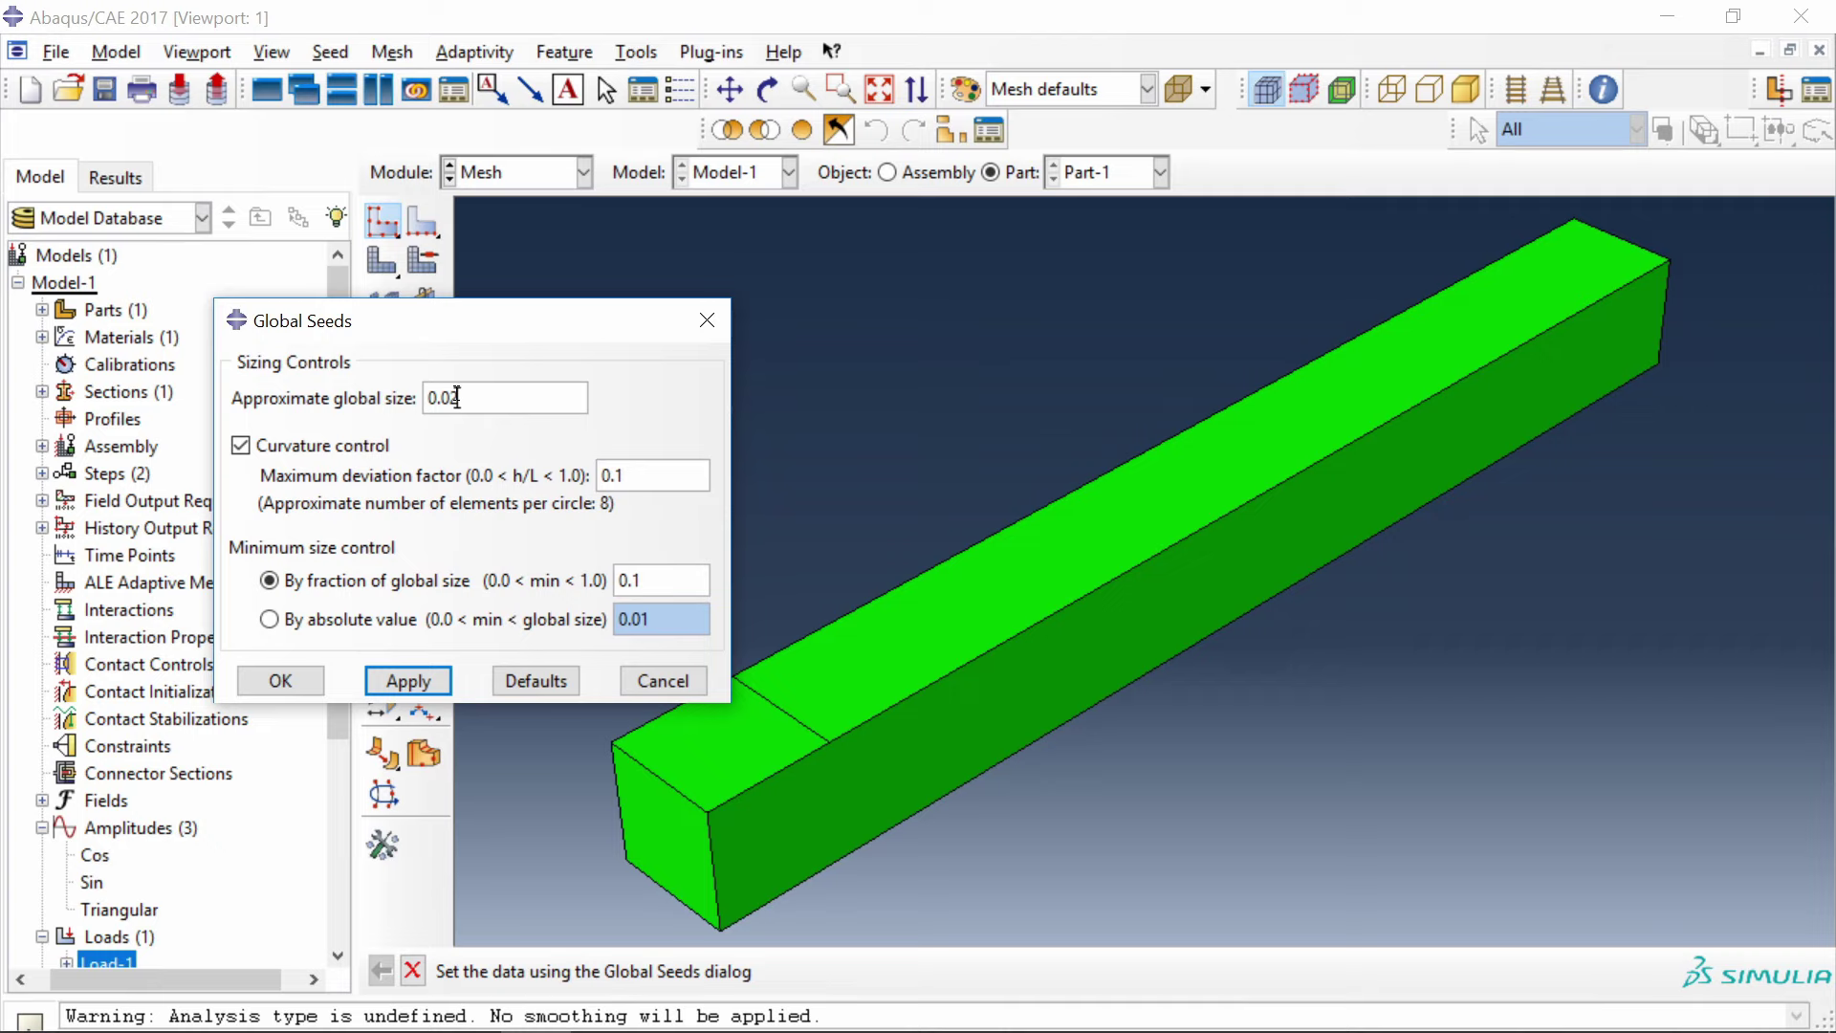
click(408, 681)
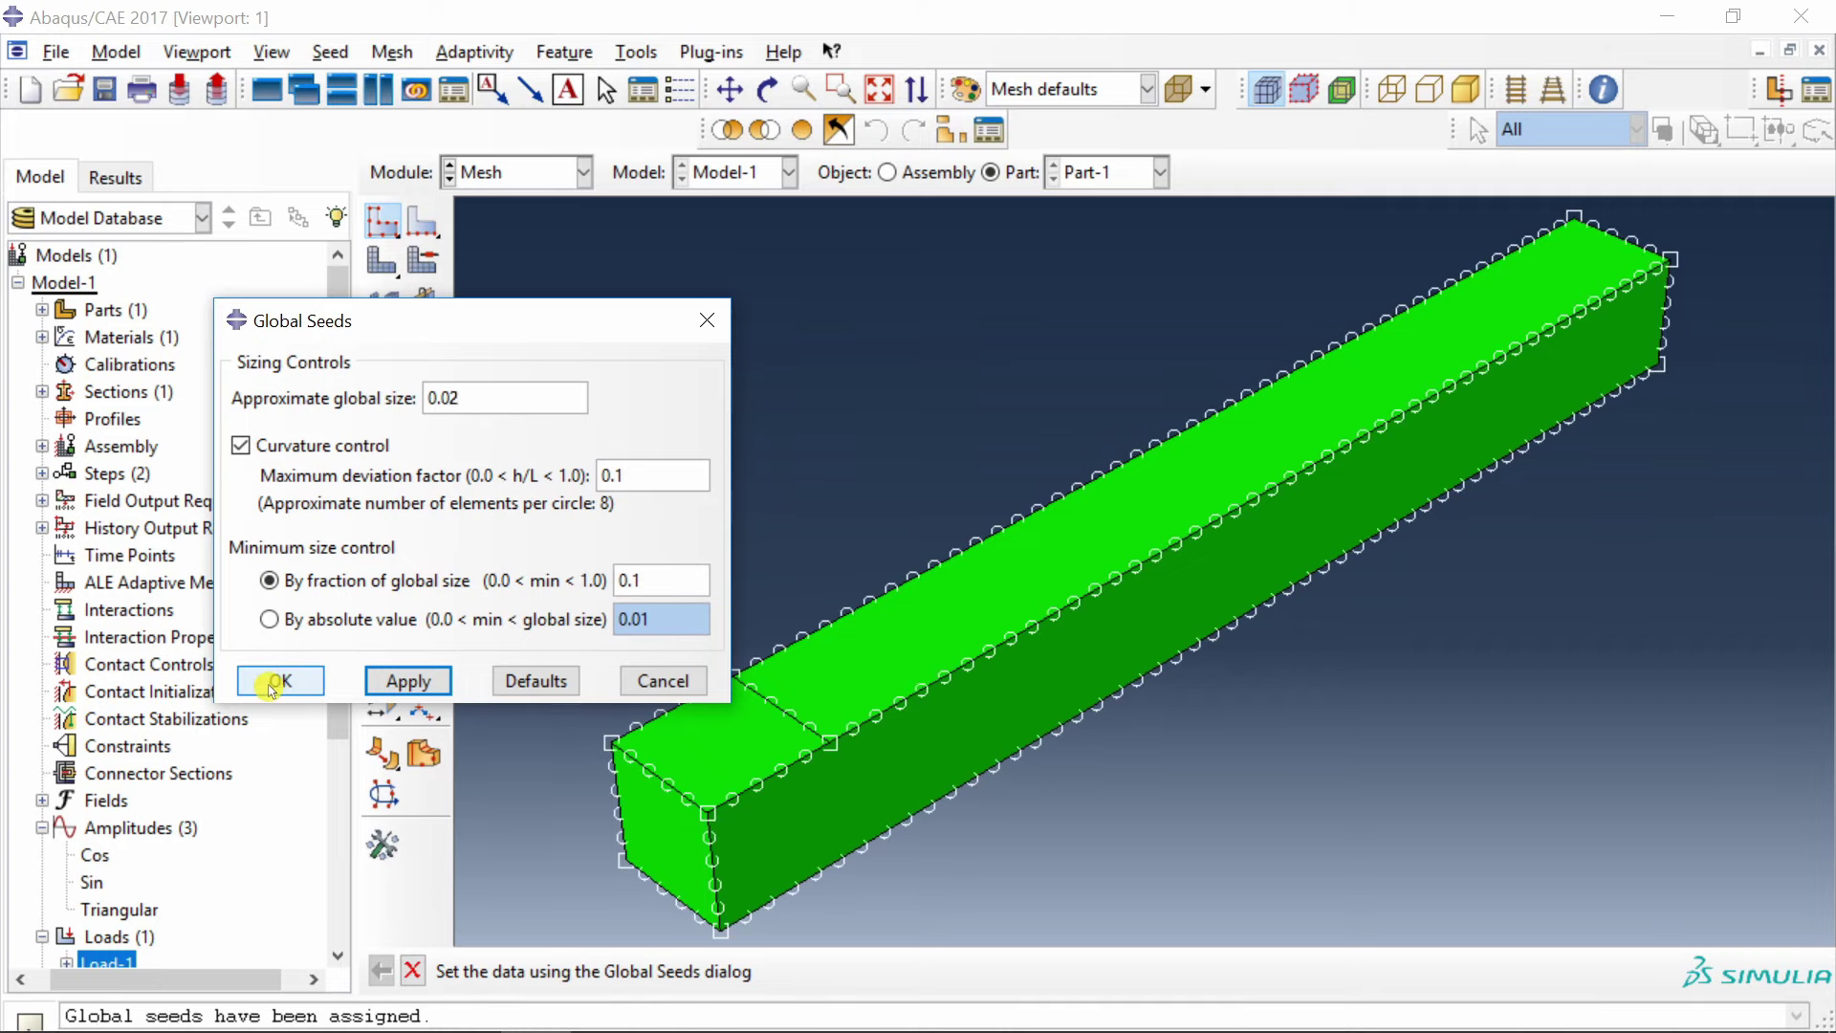
click(278, 680)
click(388, 270)
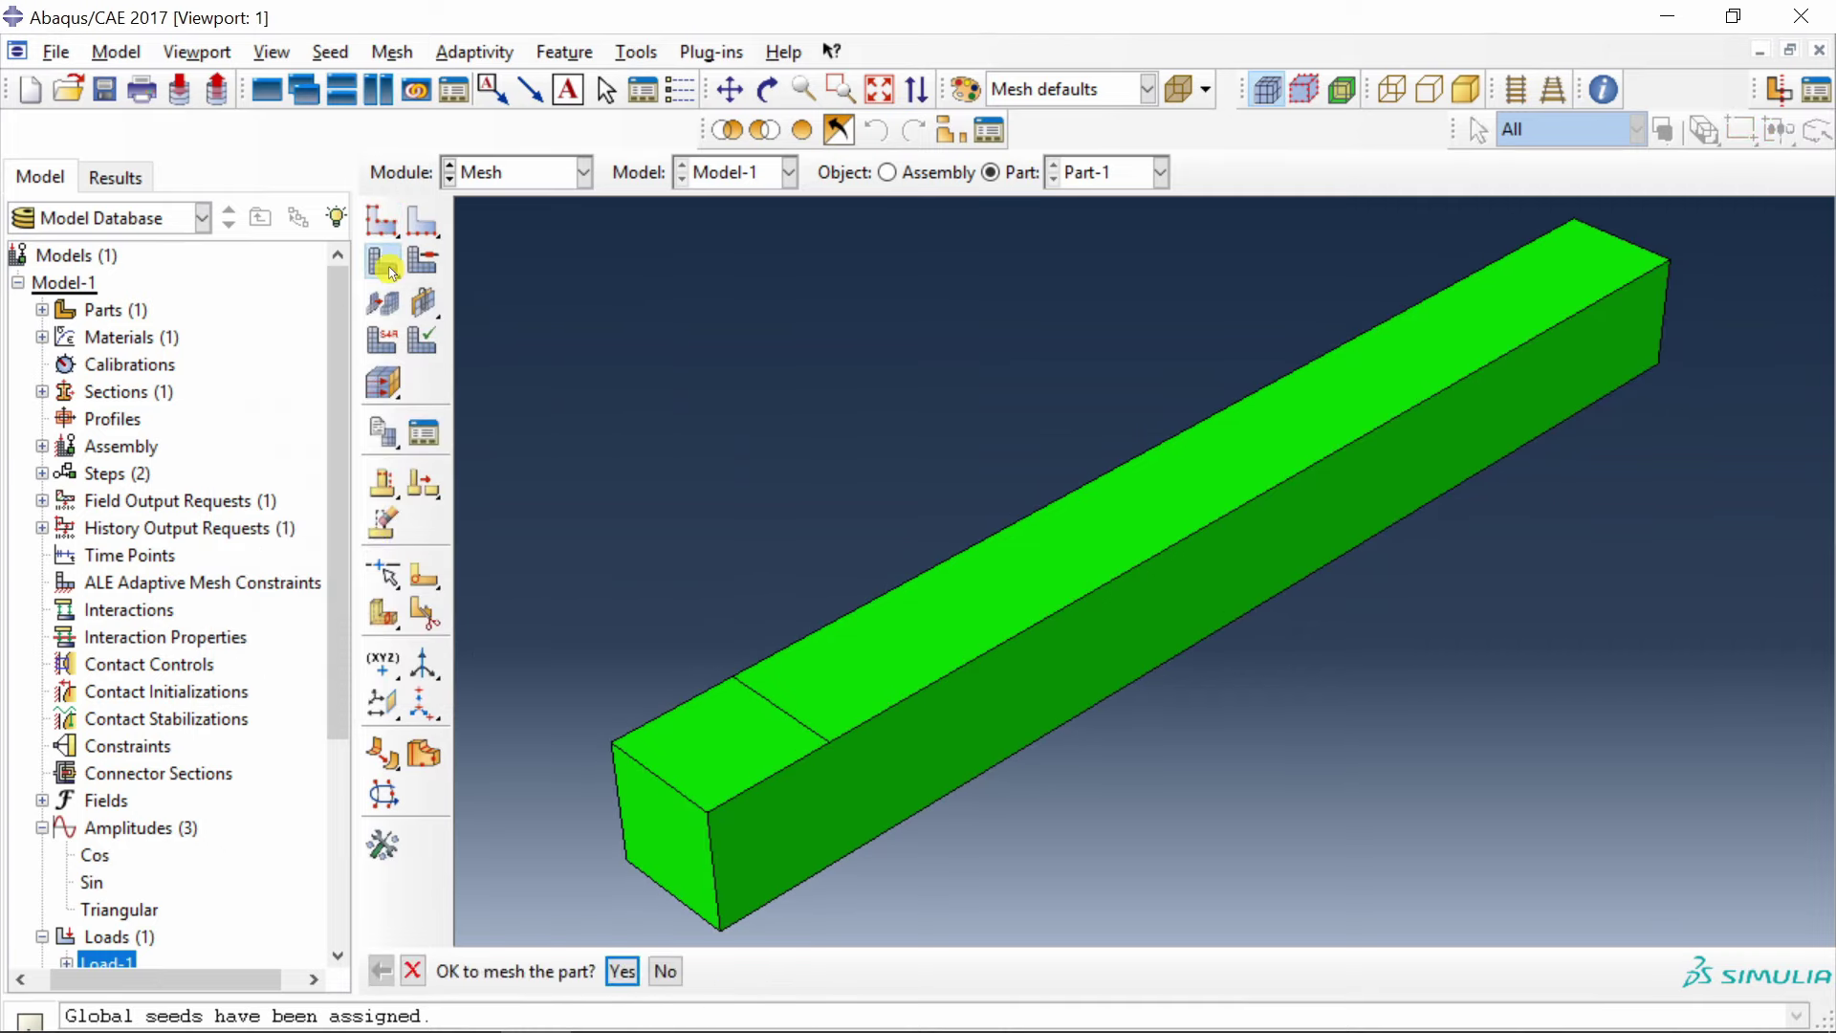
middle_click(602, 500)
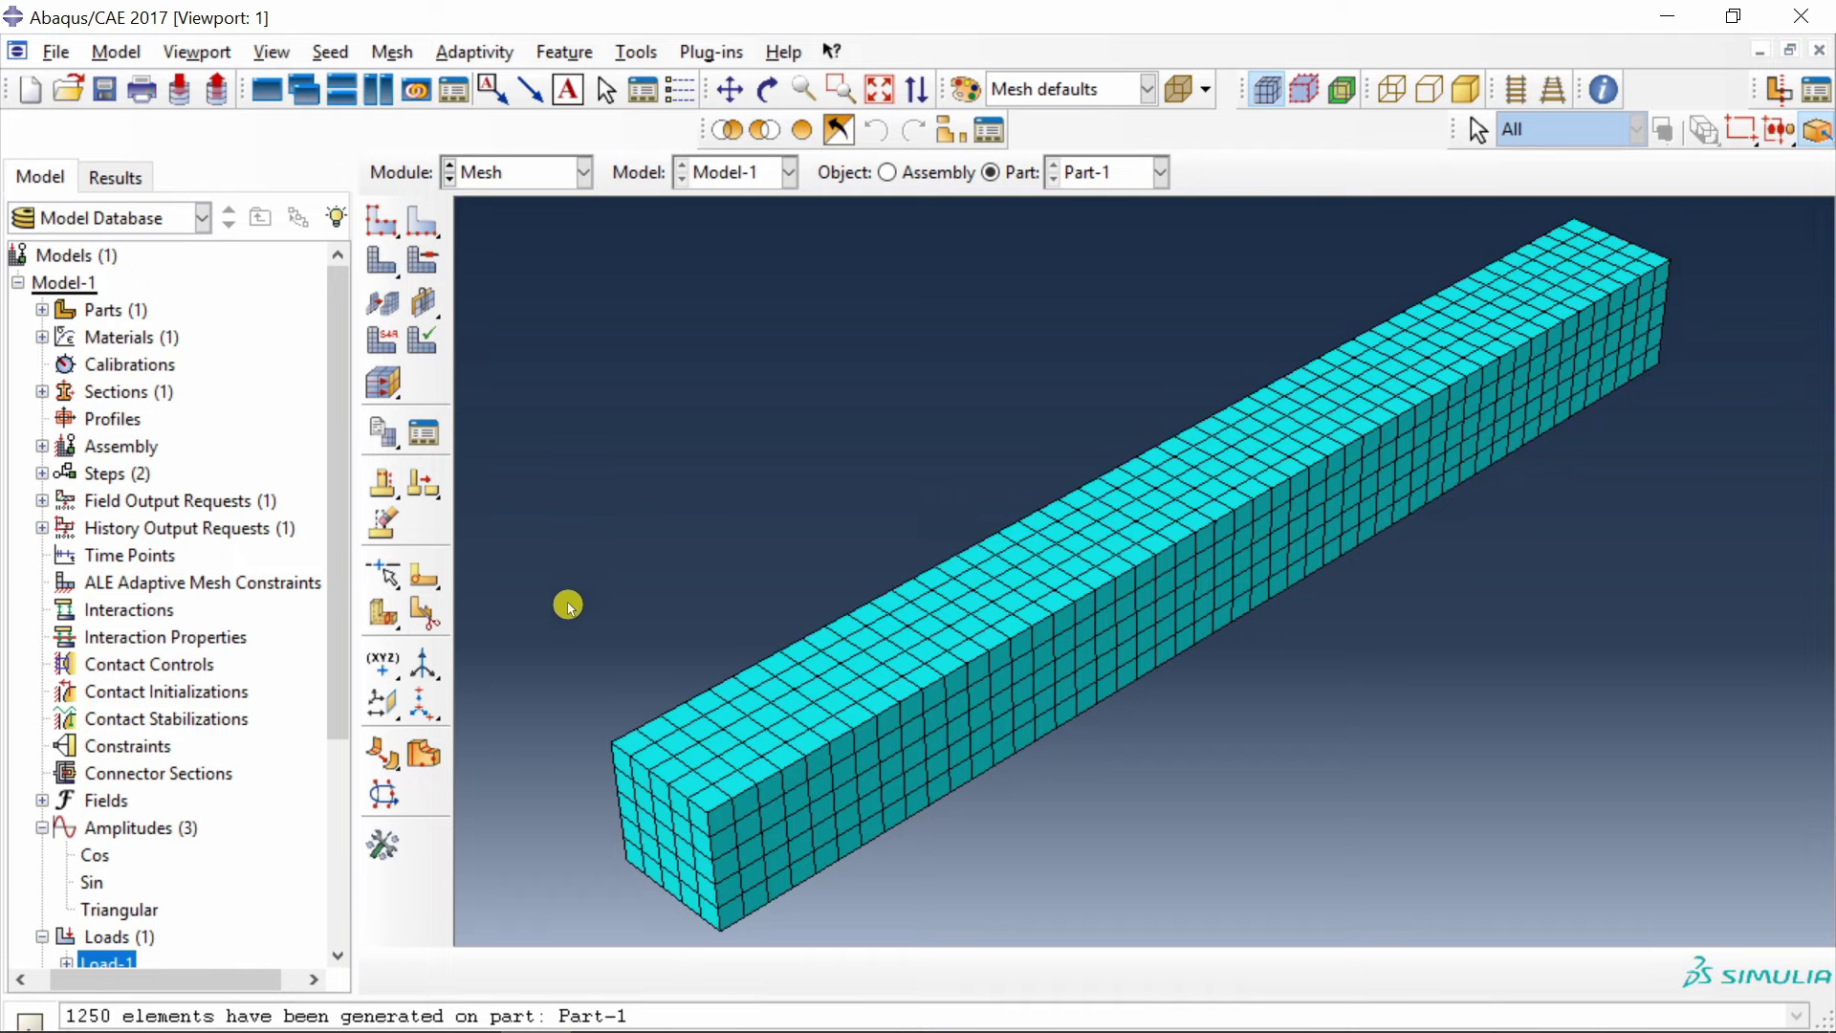
Create the assembly node set Bar_end holding the single corner node at the bar's end.
click(42, 446)
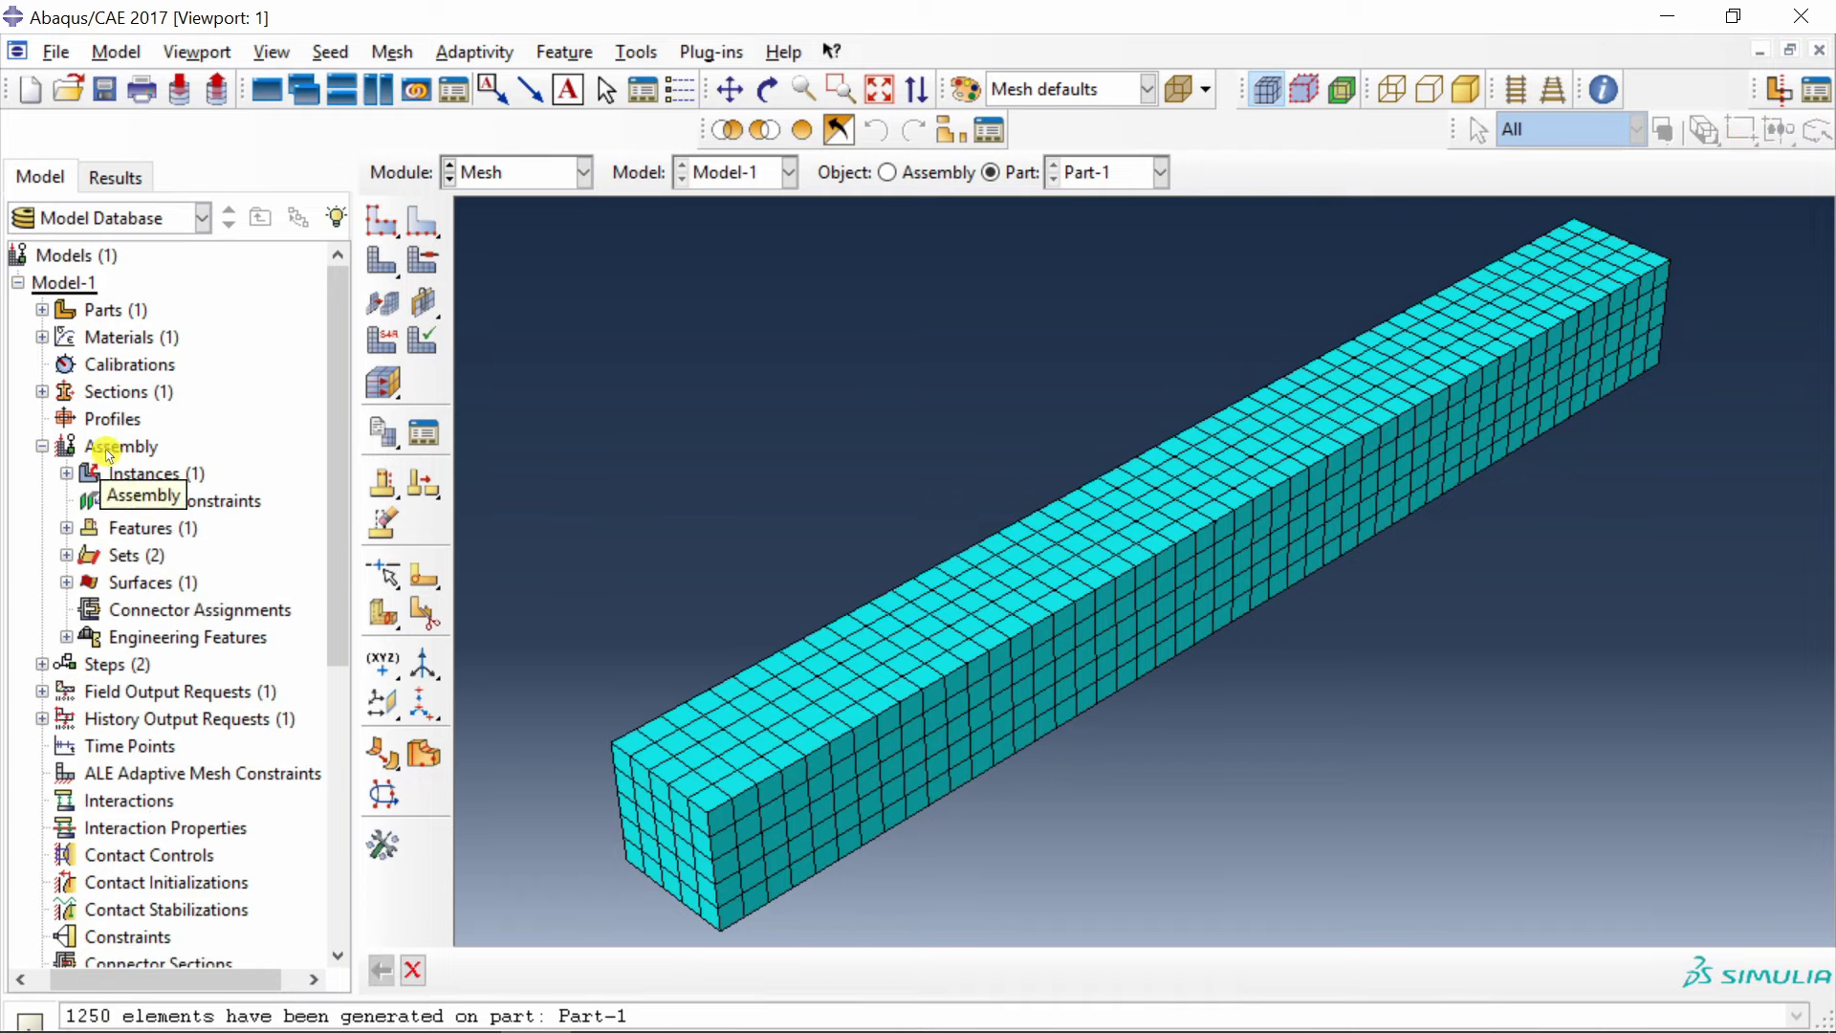
double_click(134, 556)
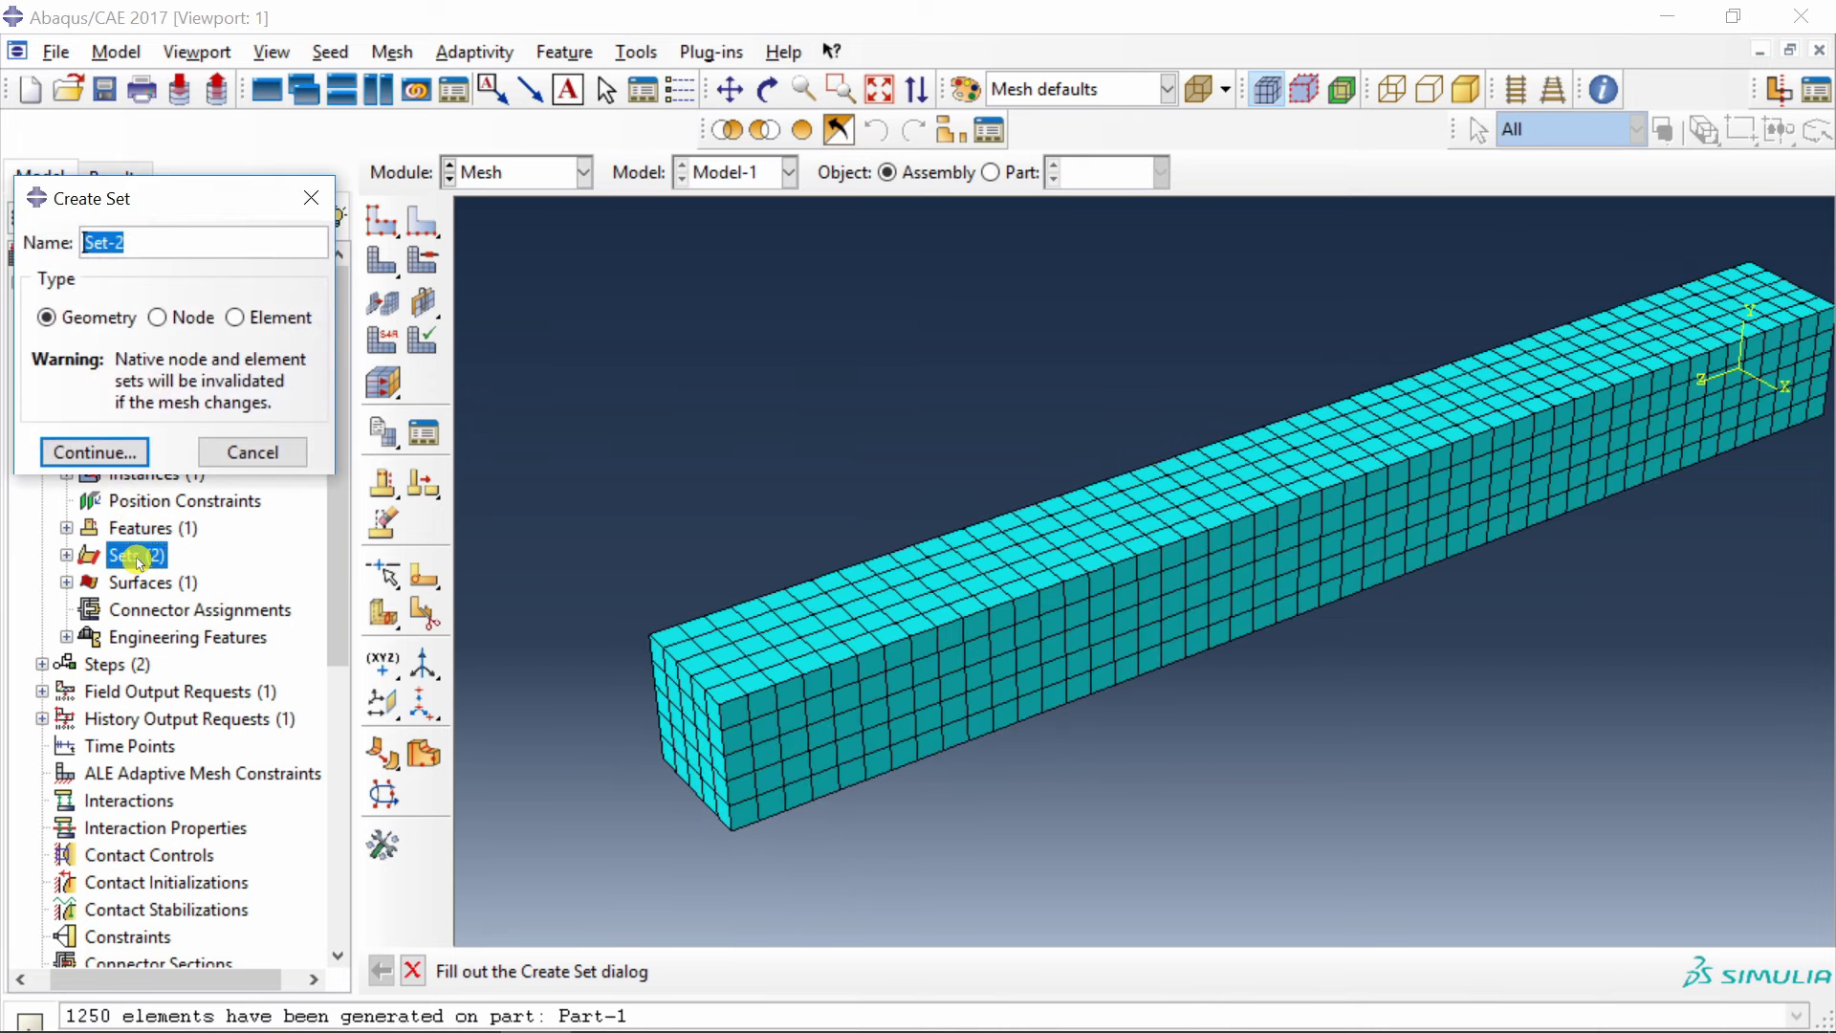
click(157, 317)
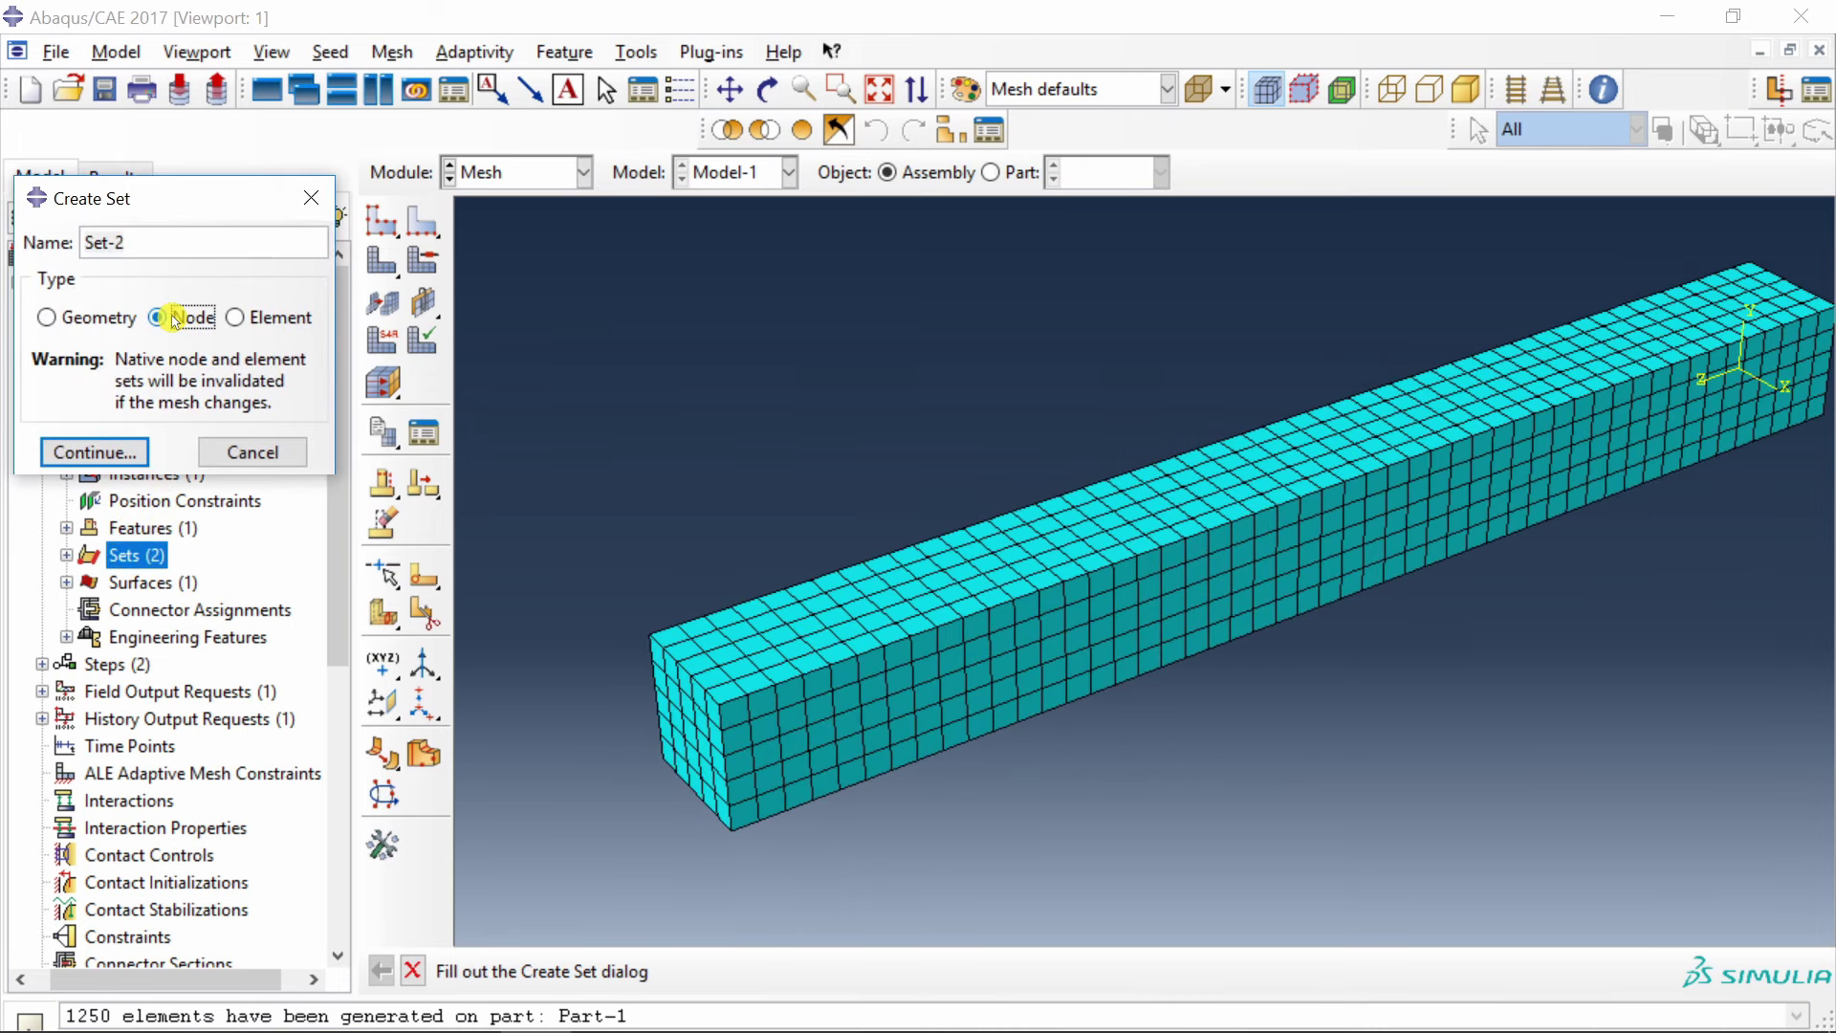
click(47, 254)
text(Bar_end)
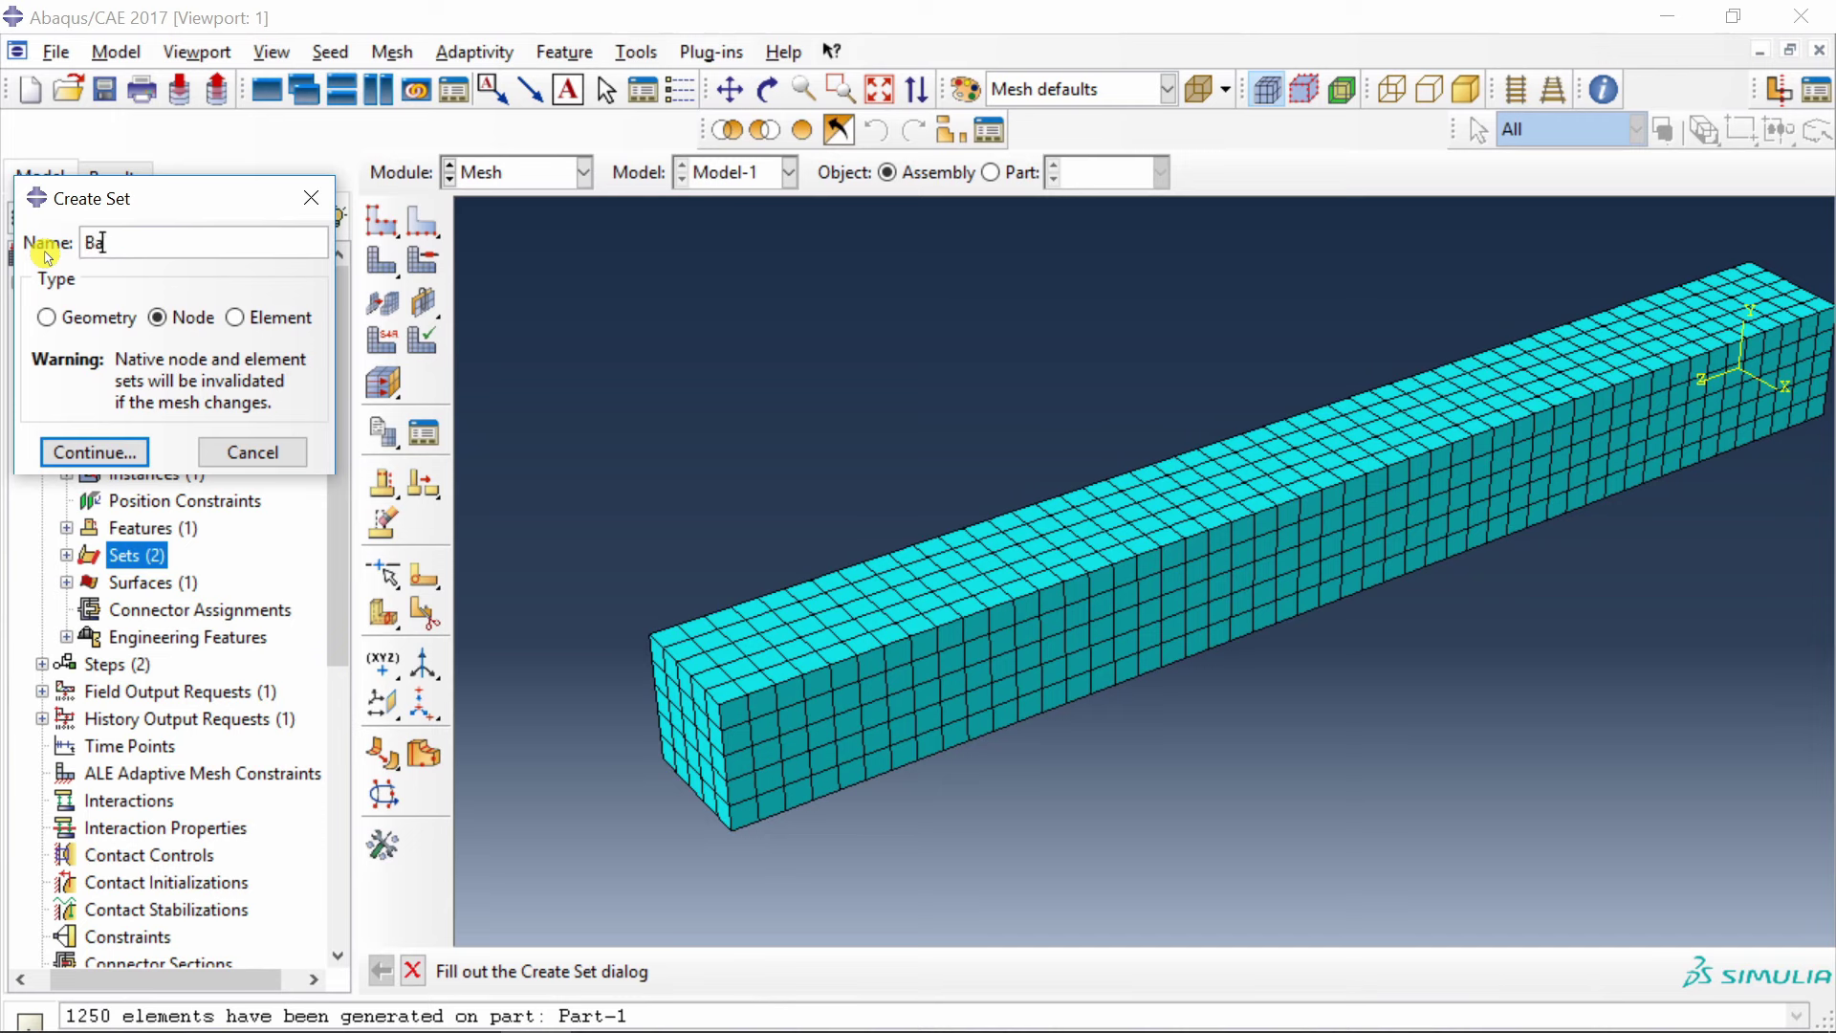
click(94, 451)
scroll(669, 687, up, 5)
scroll(674, 691, up, 1)
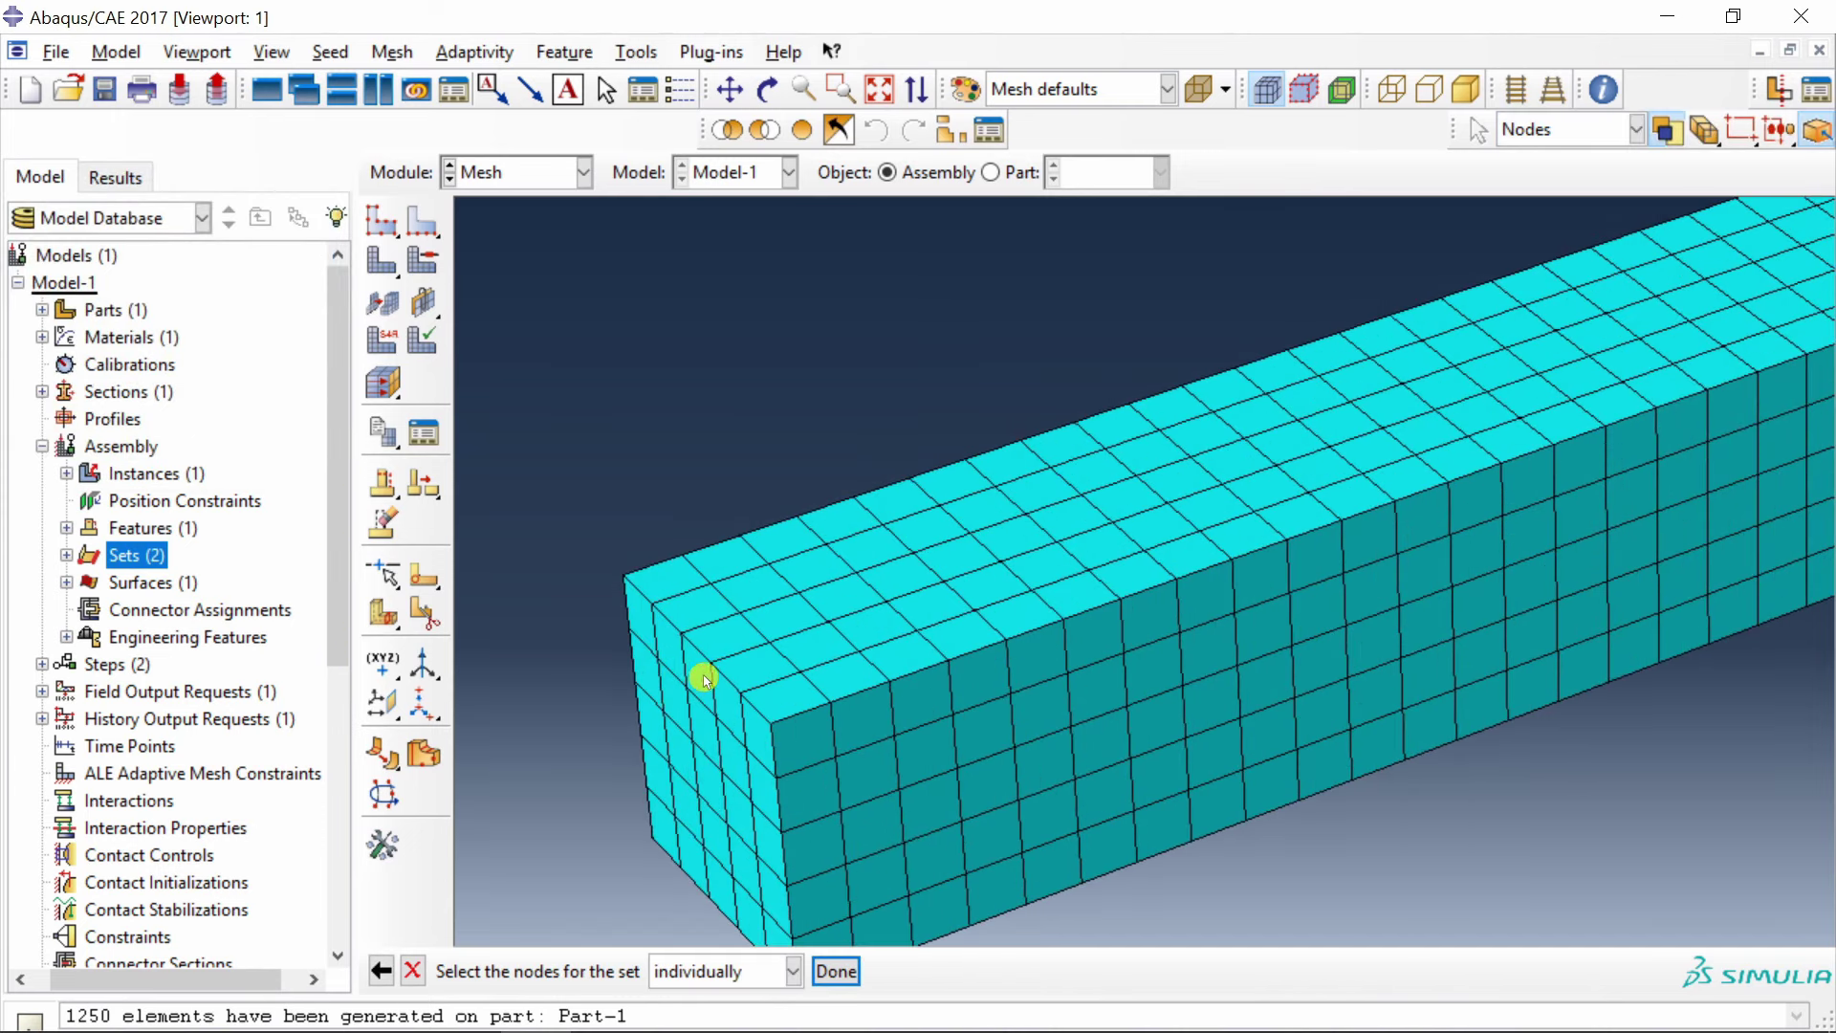
click(714, 667)
scroll(729, 636, down, 3)
middle_click(752, 464)
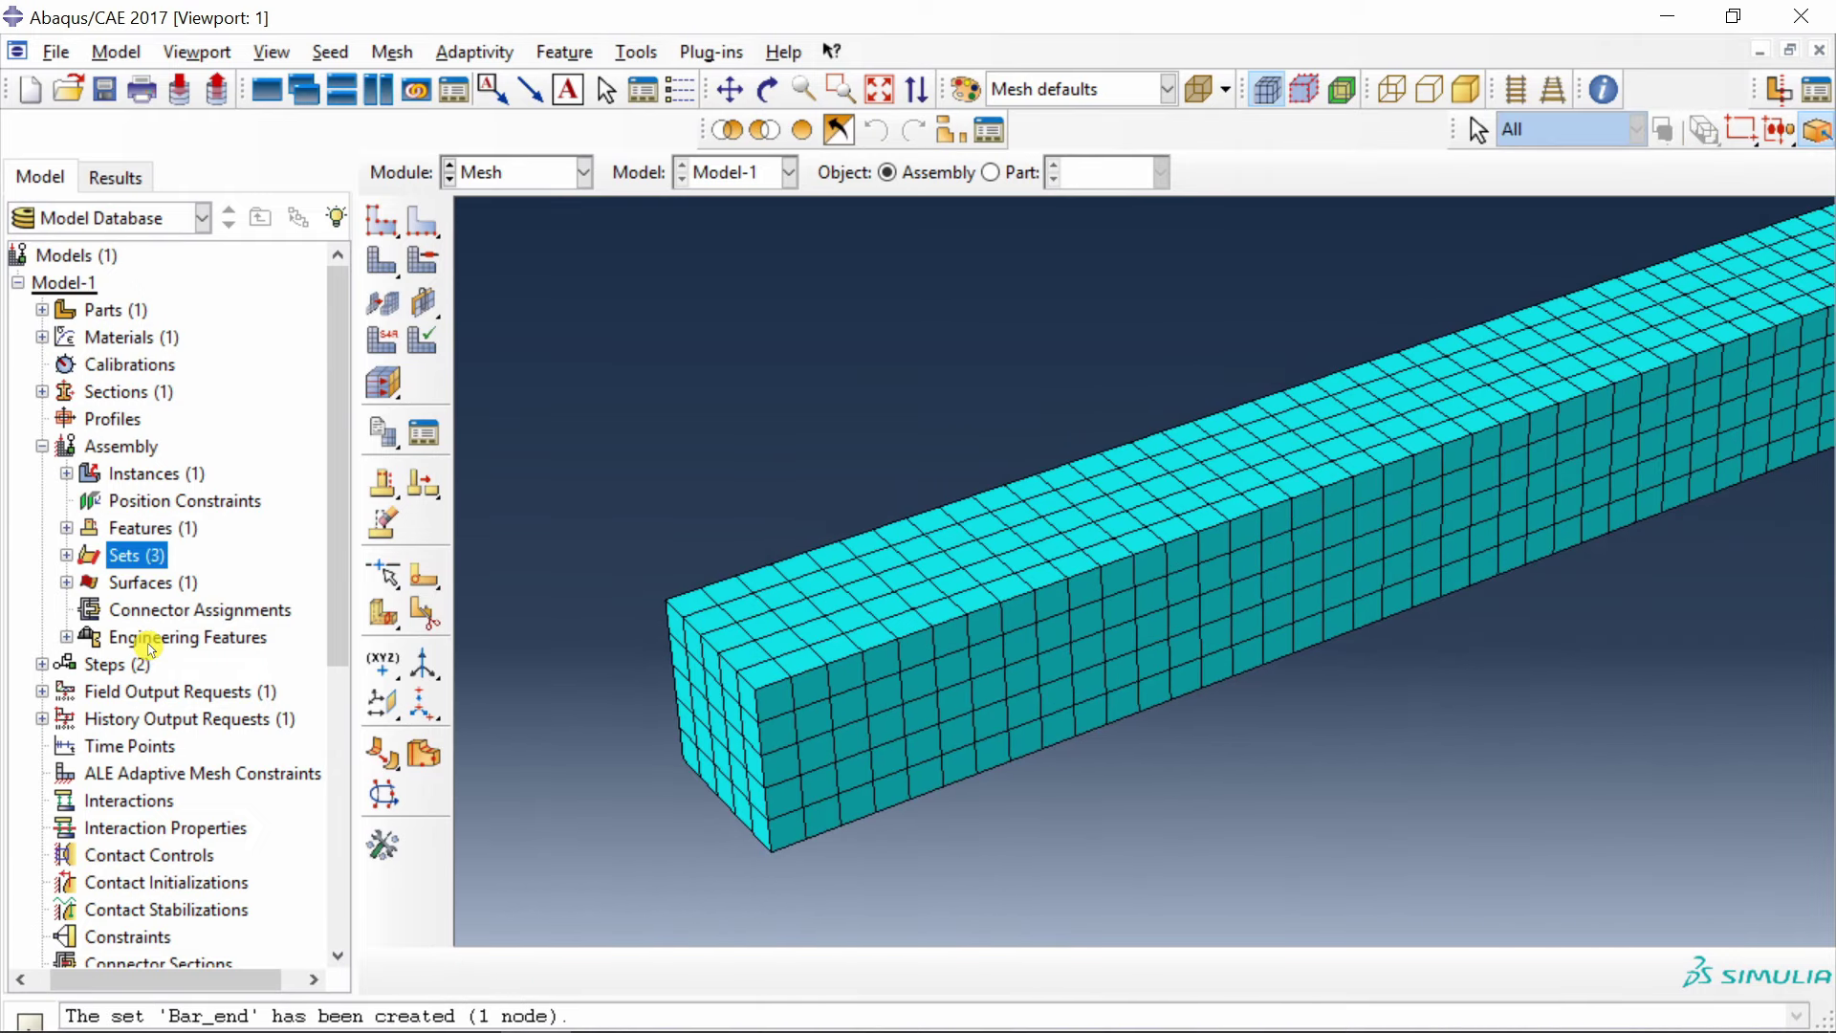
scroll(146, 638, down, 3)
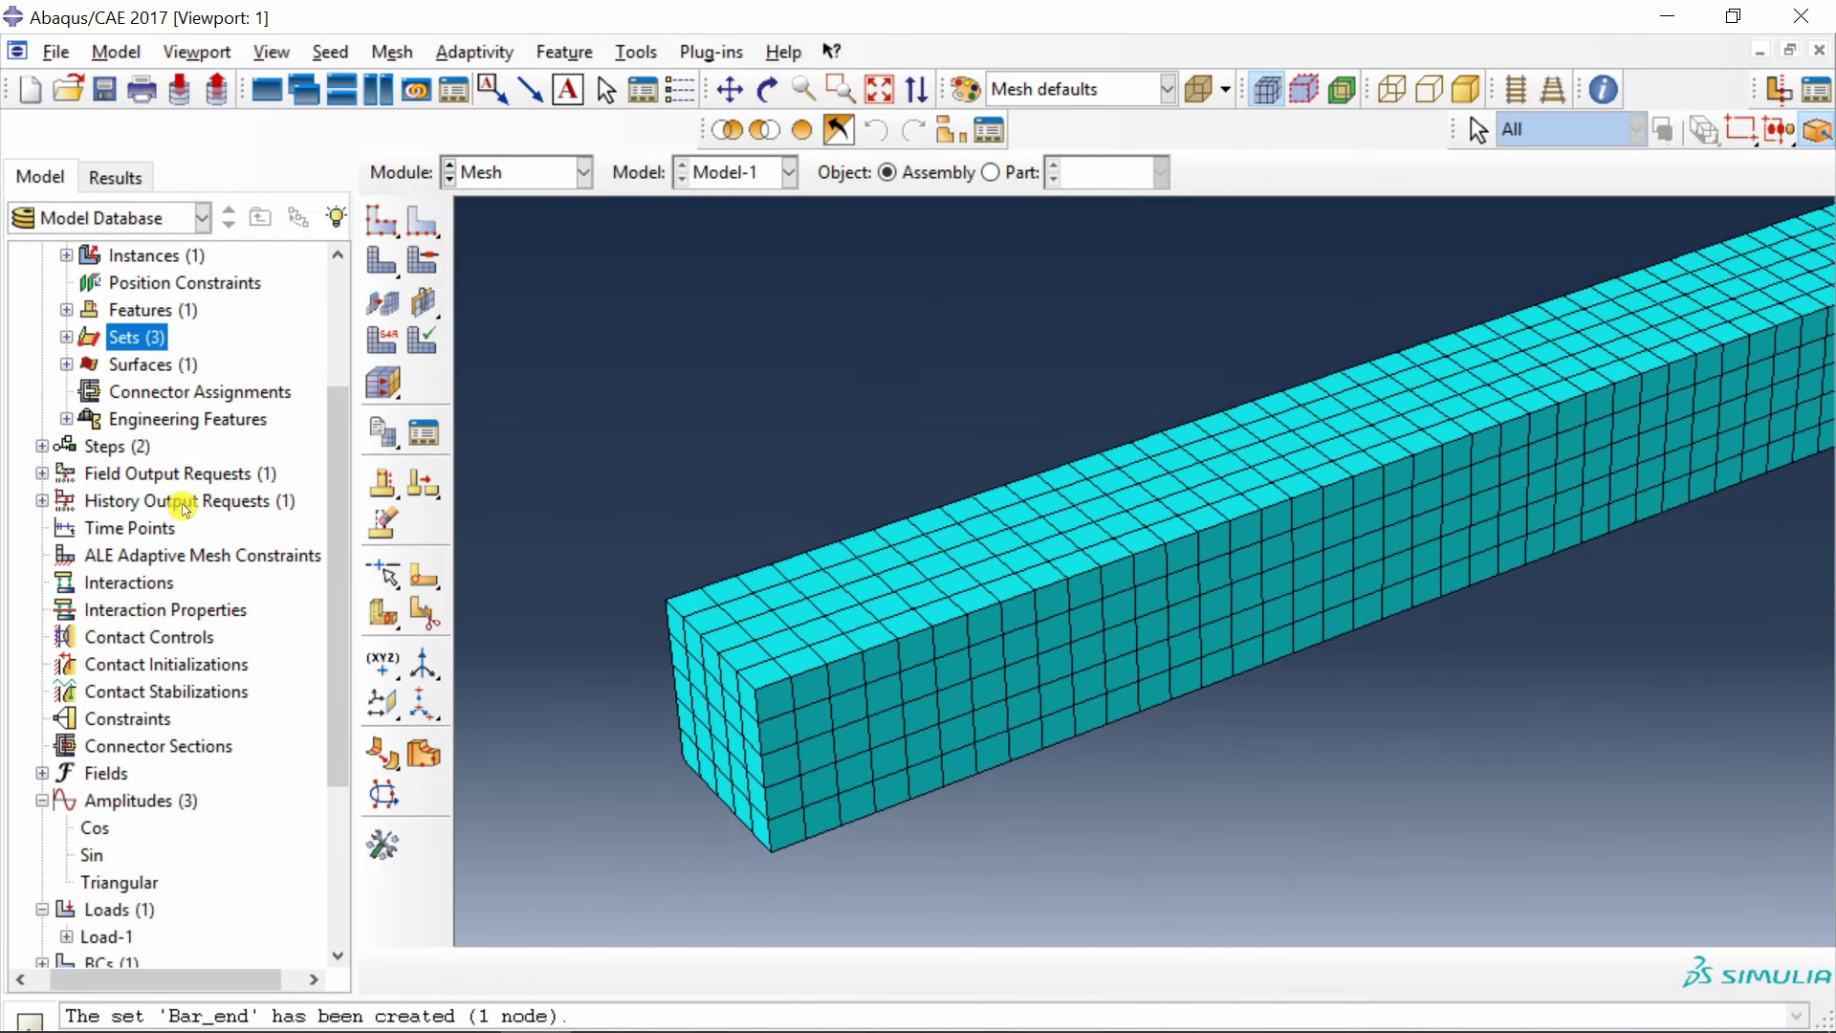
Add history output H-Output-2 in Step-1 recording only U2 for the Bar_end set.
double_click(184, 505)
click(96, 585)
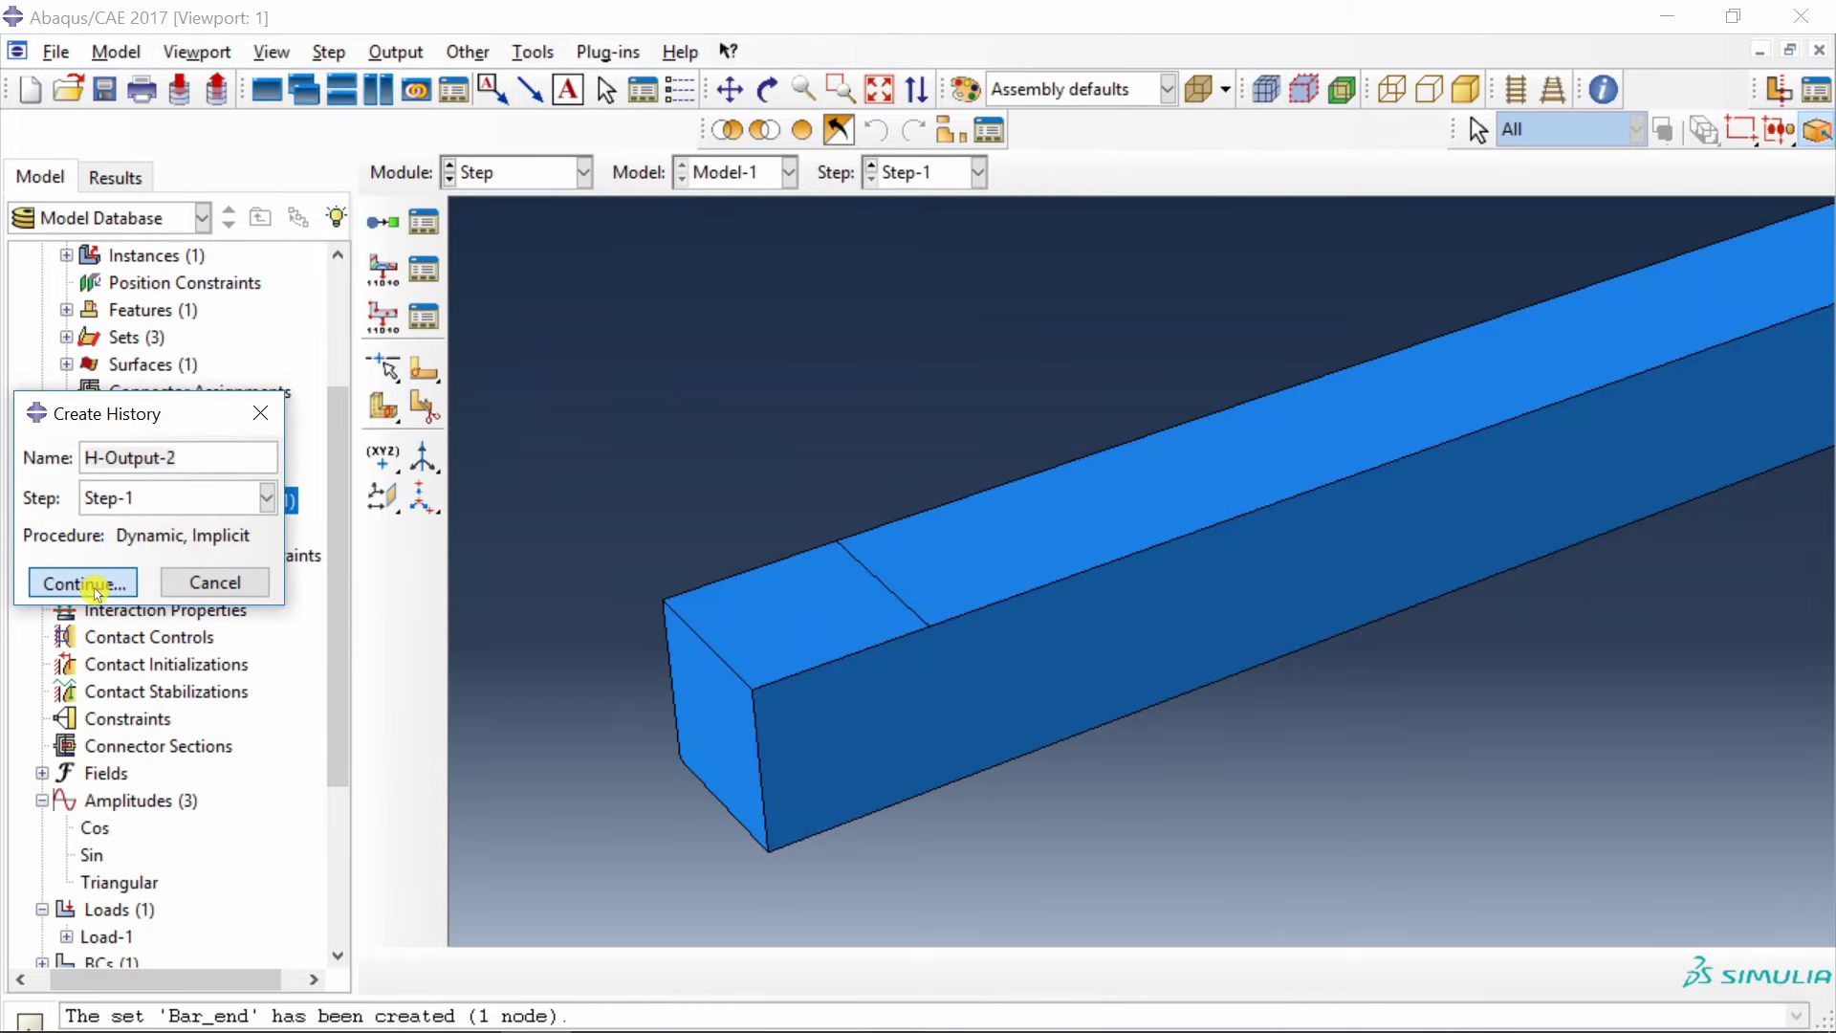
click(990, 264)
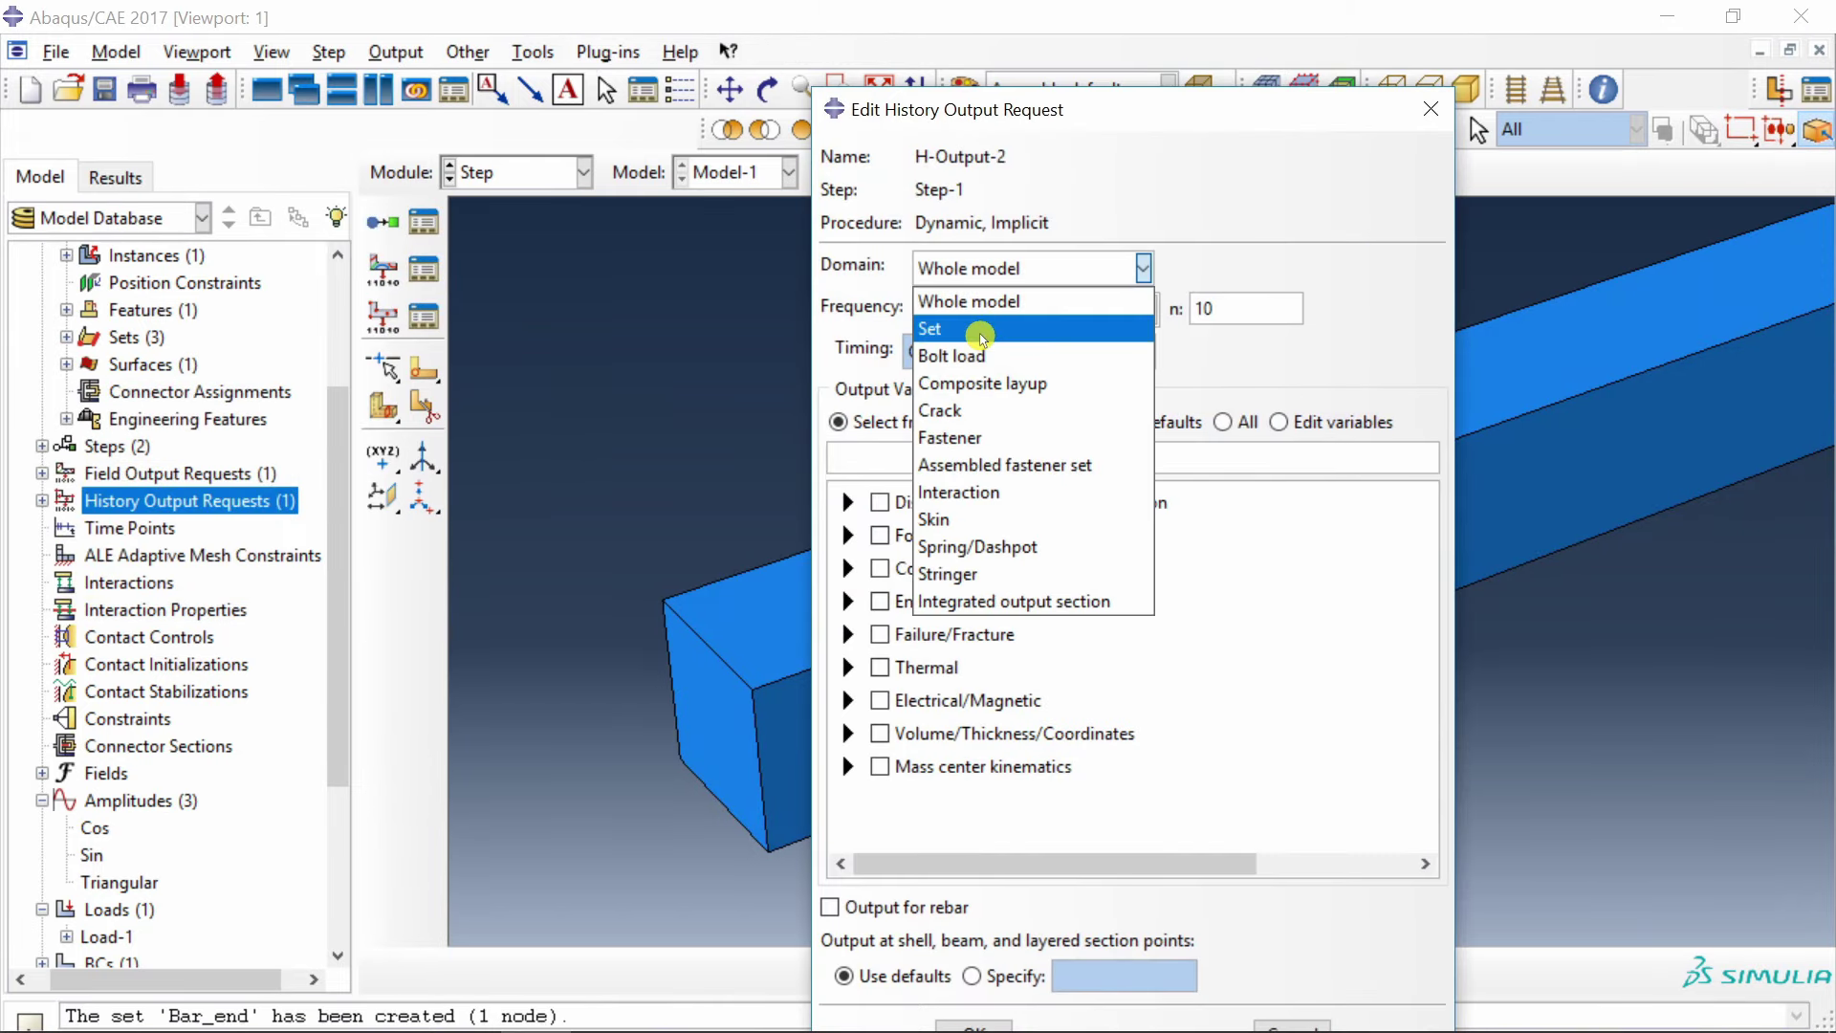
click(984, 329)
click(1260, 272)
click(1261, 296)
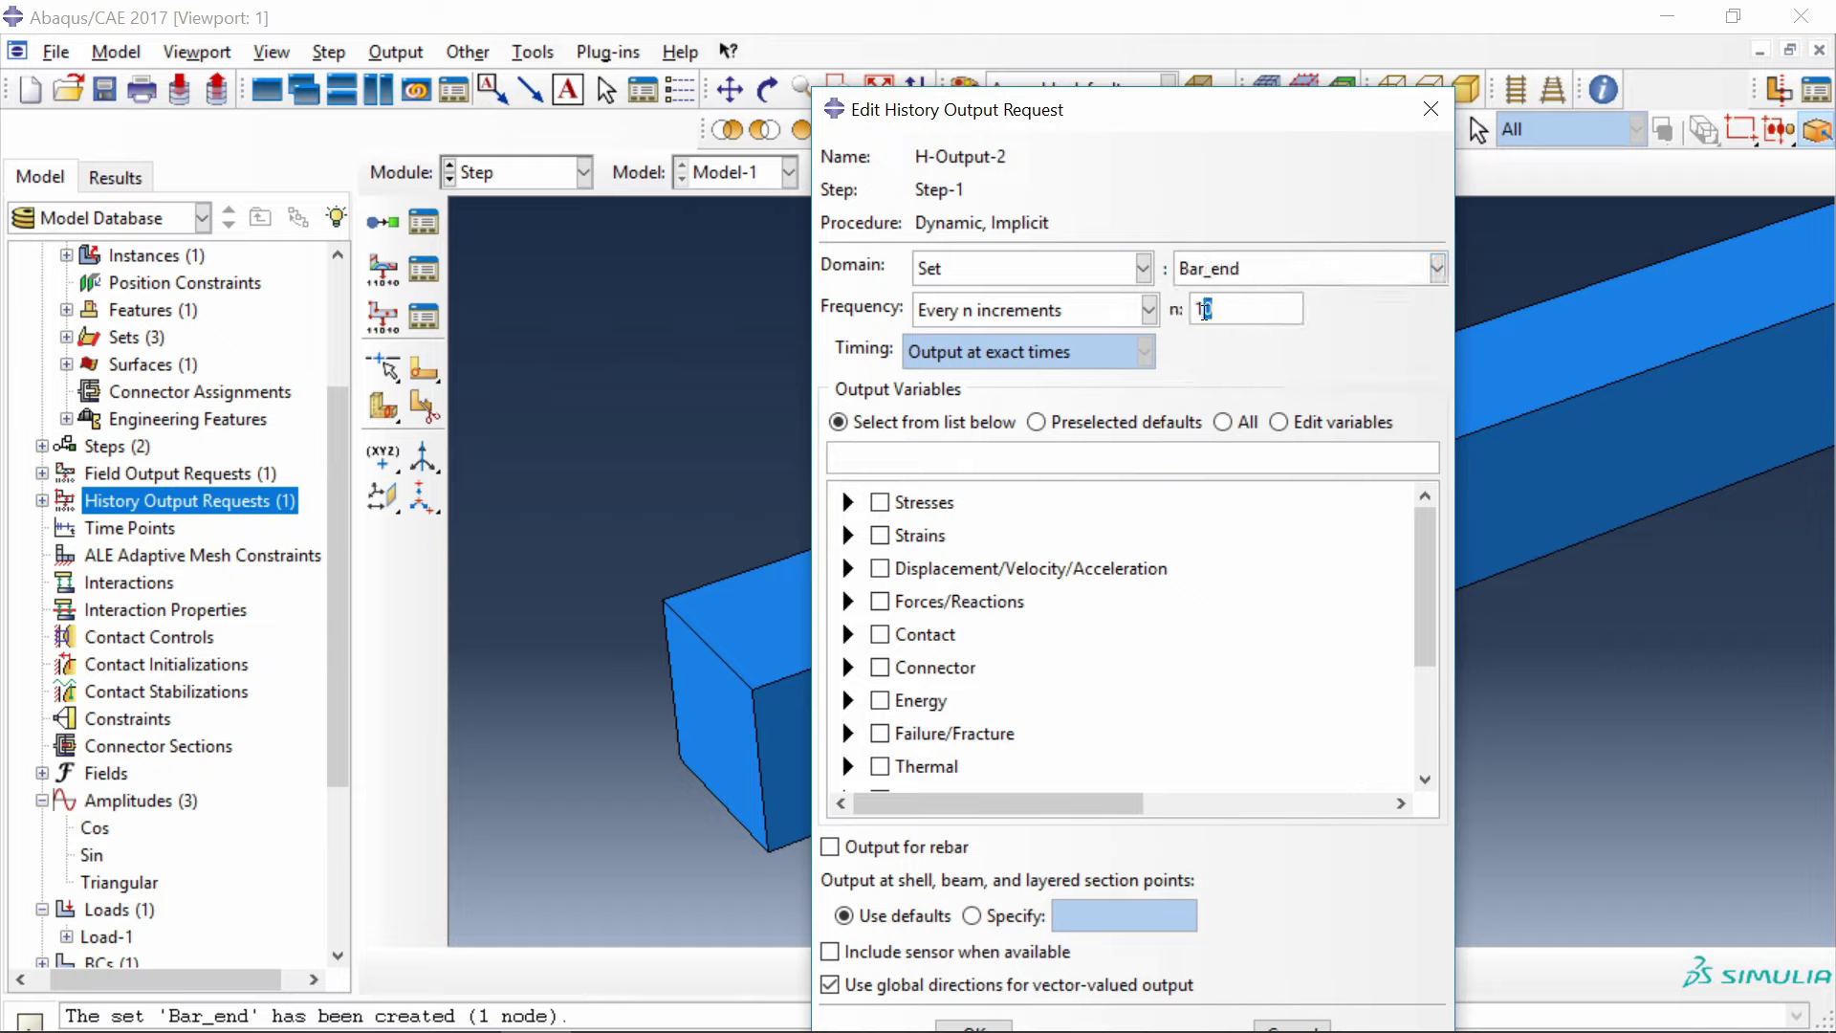
click(848, 570)
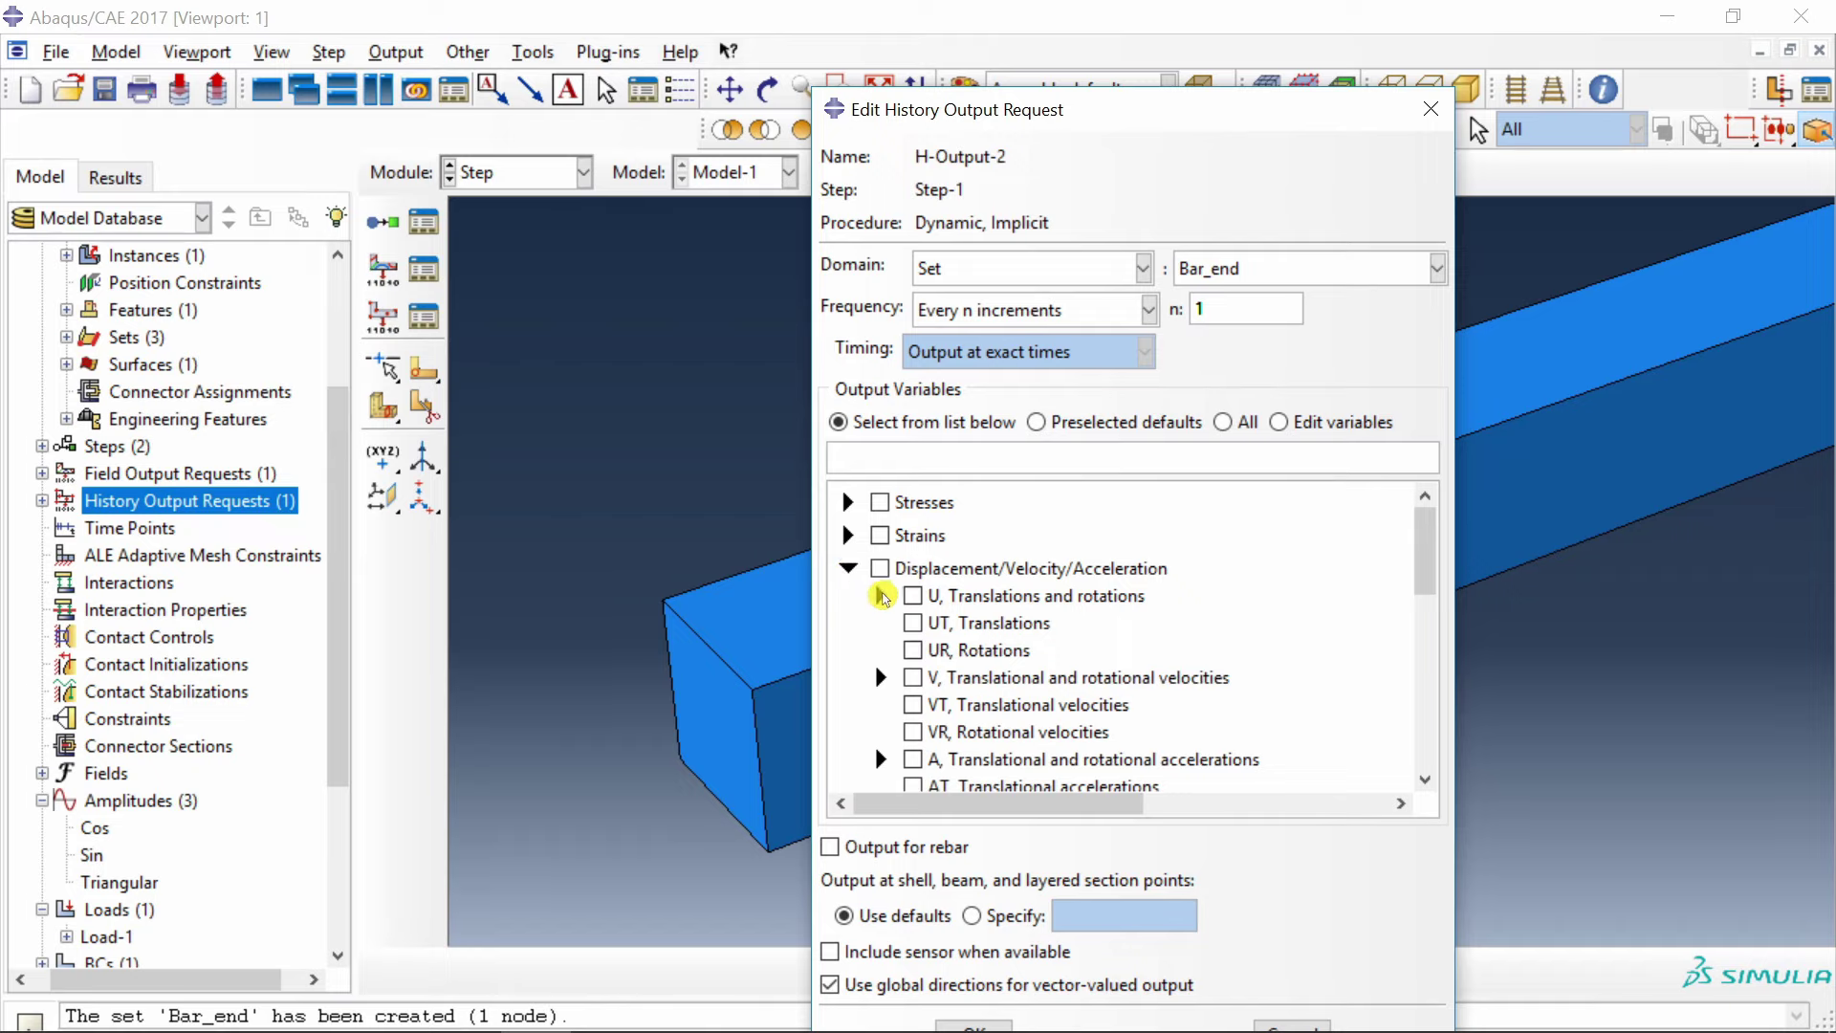
click(881, 596)
click(945, 651)
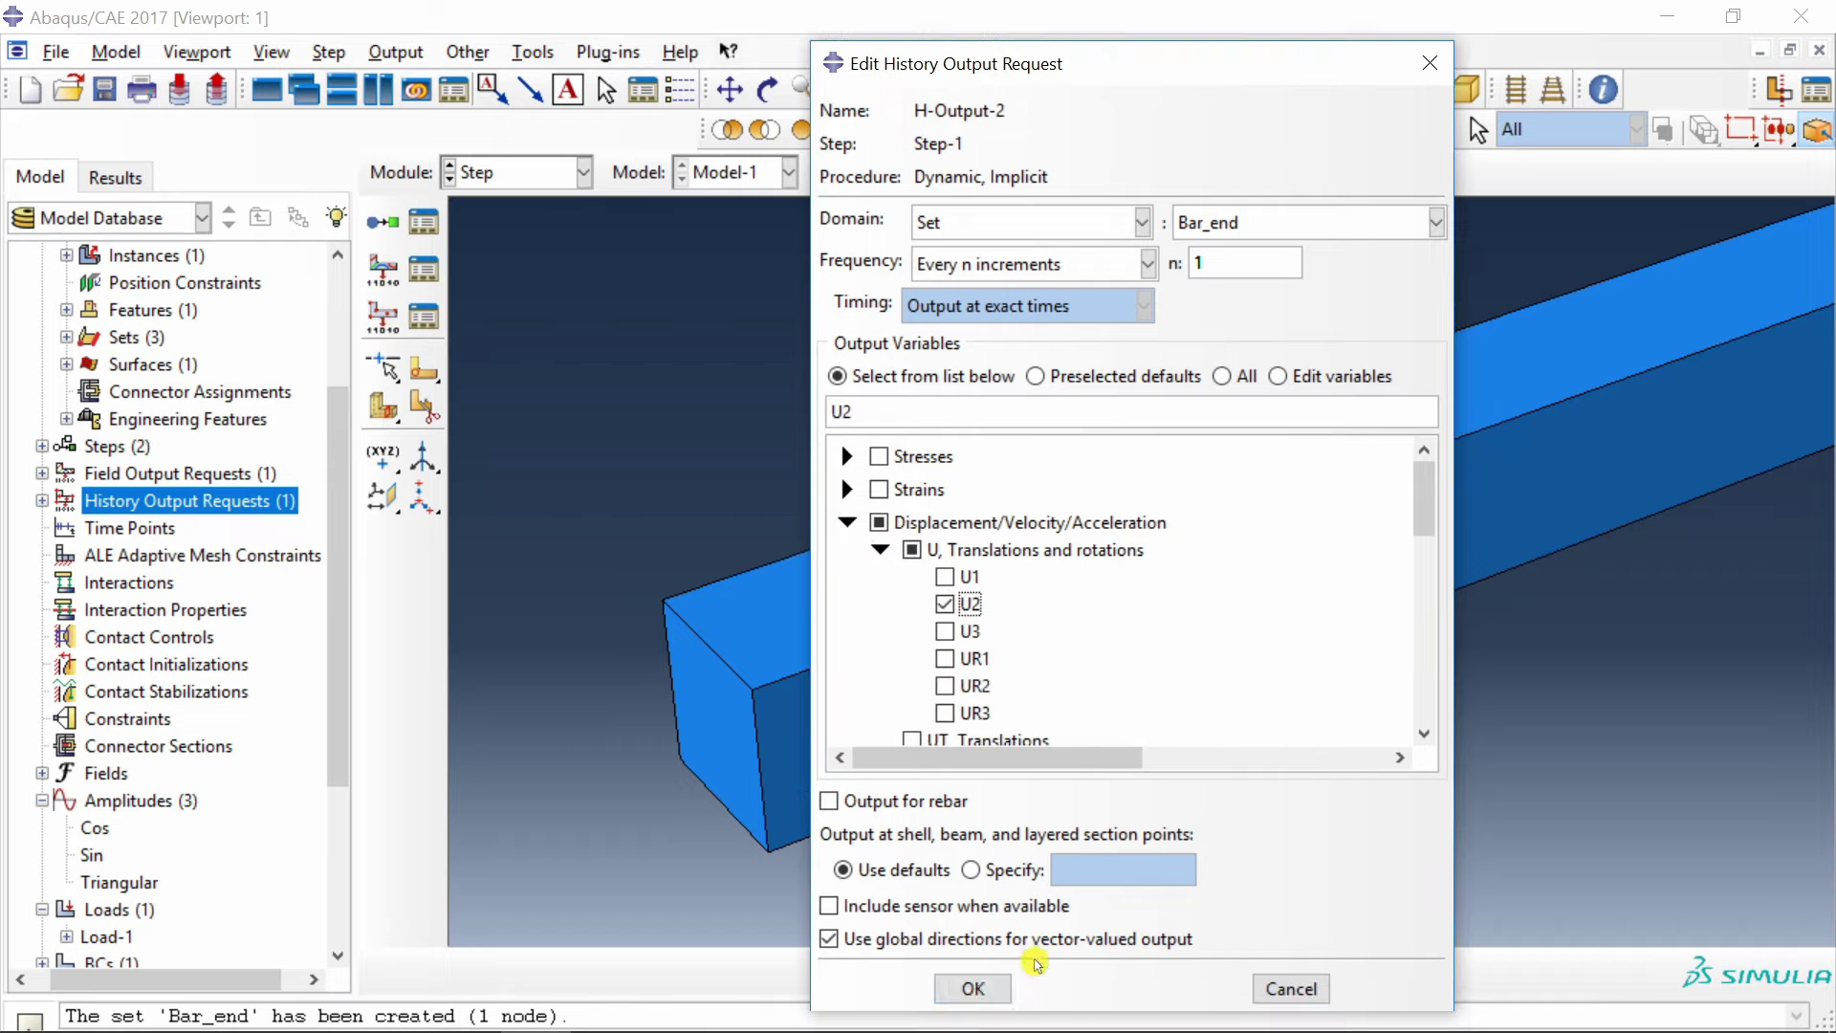
click(972, 987)
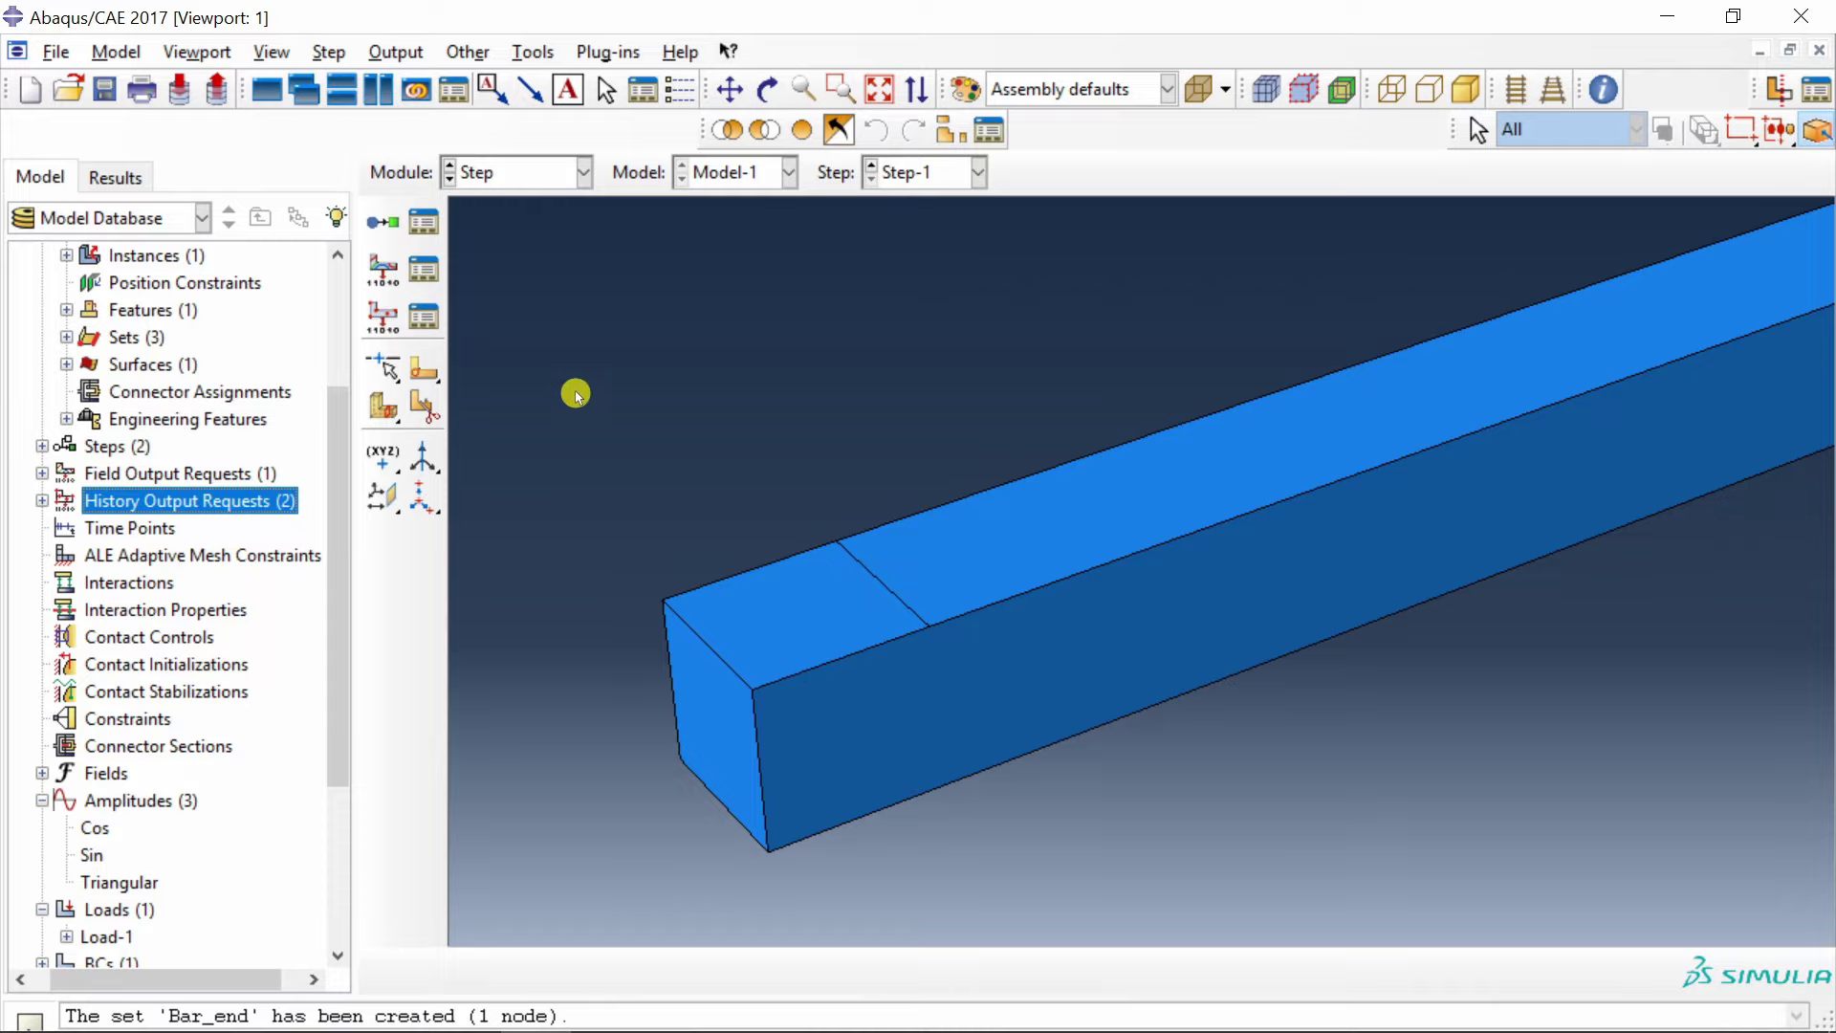
Create the analysis job Sin_amp in the Job module.
click(503, 171)
click(496, 421)
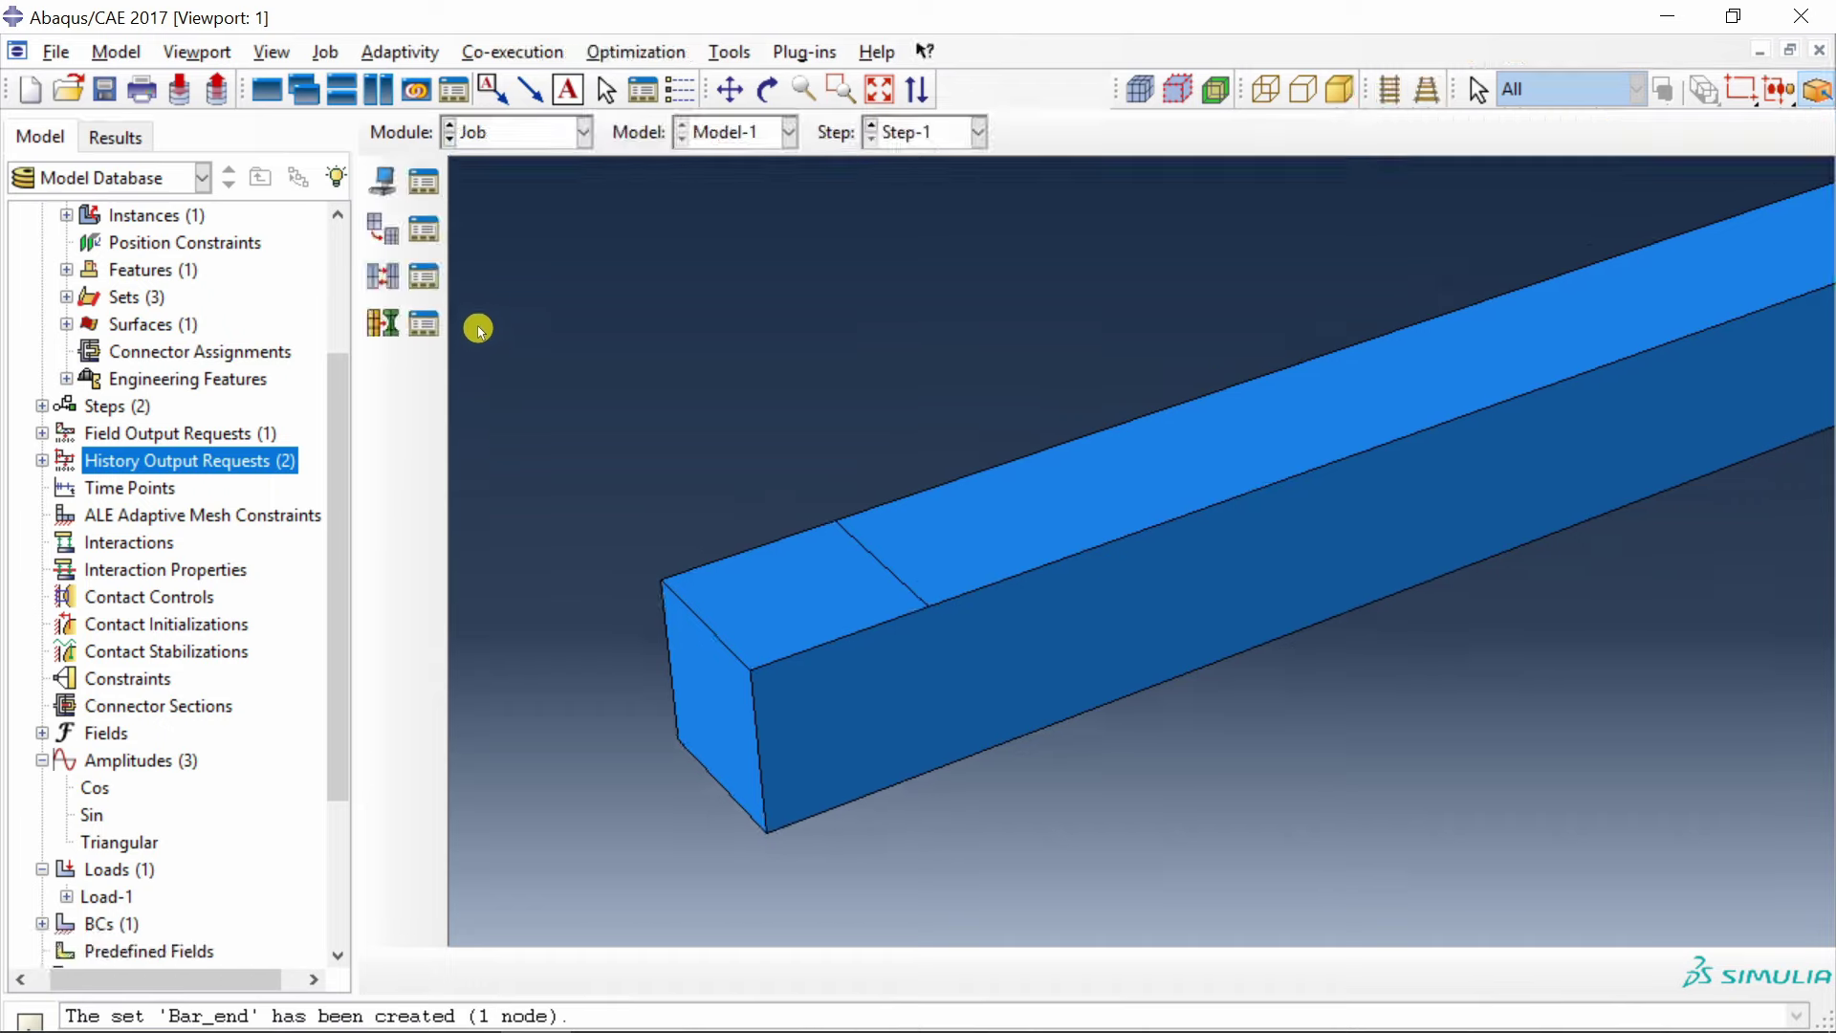
click(383, 184)
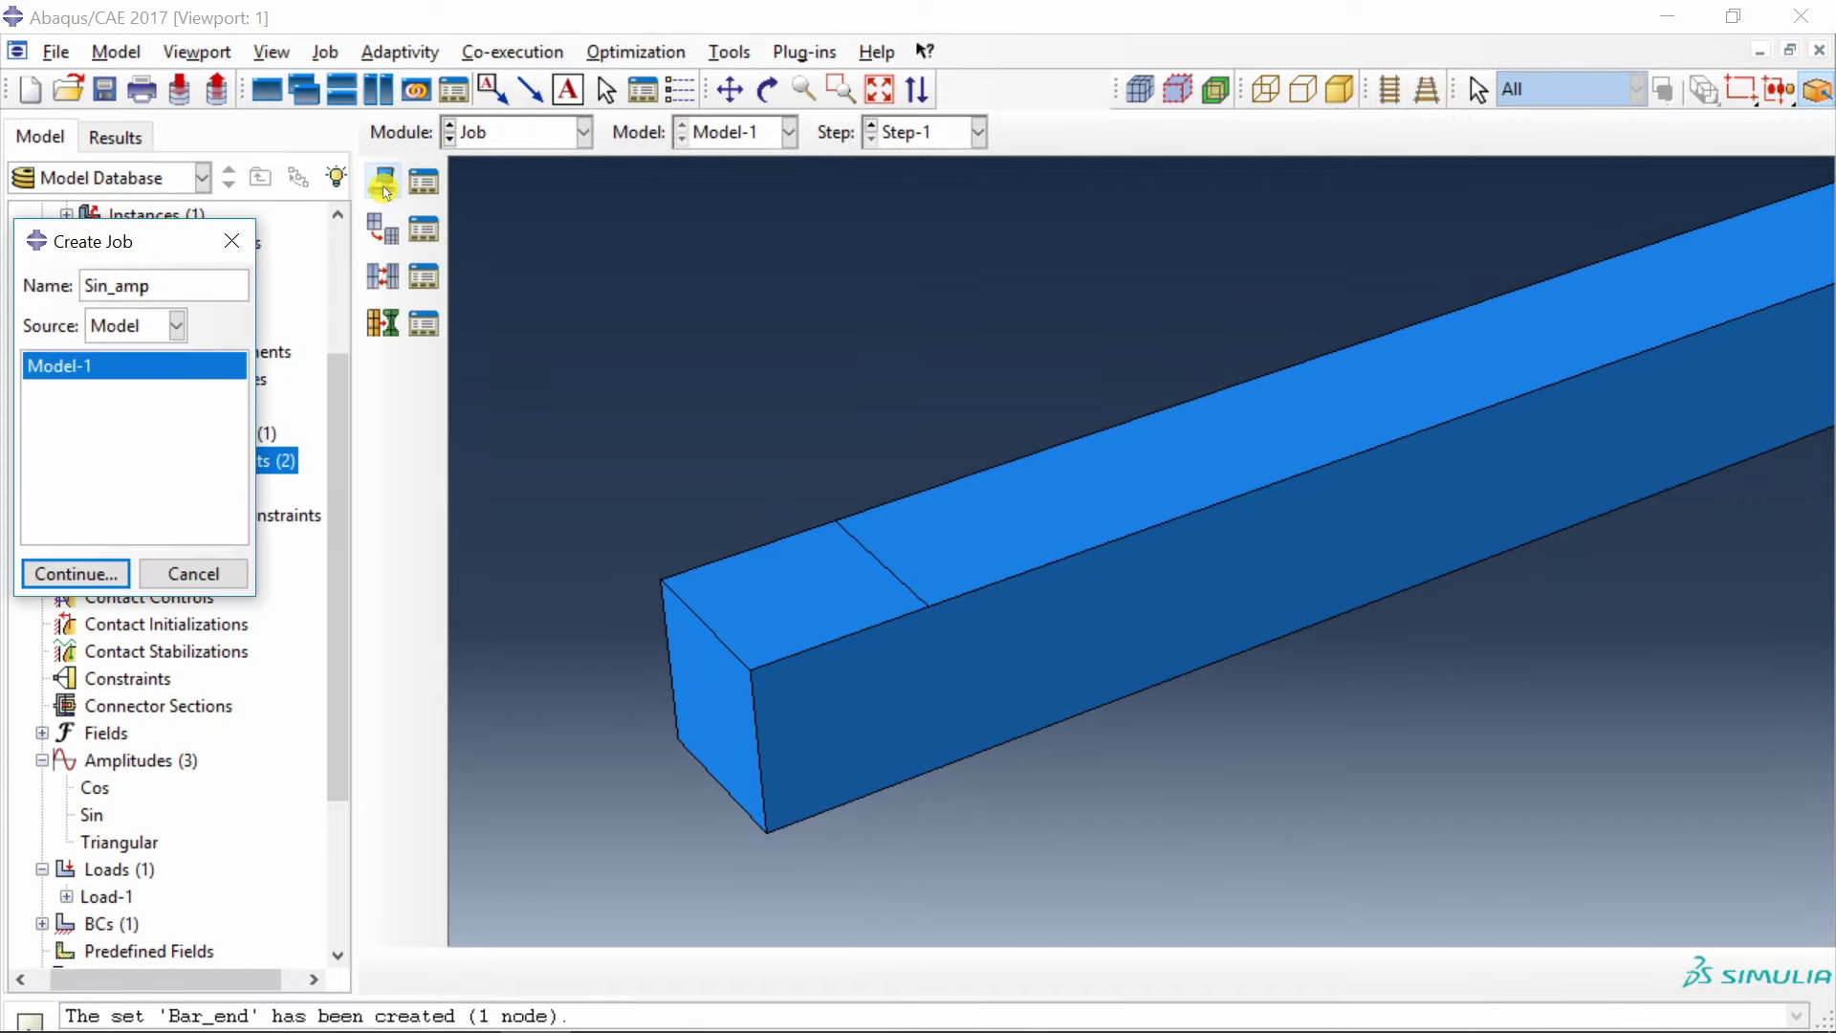
click(77, 574)
click(319, 737)
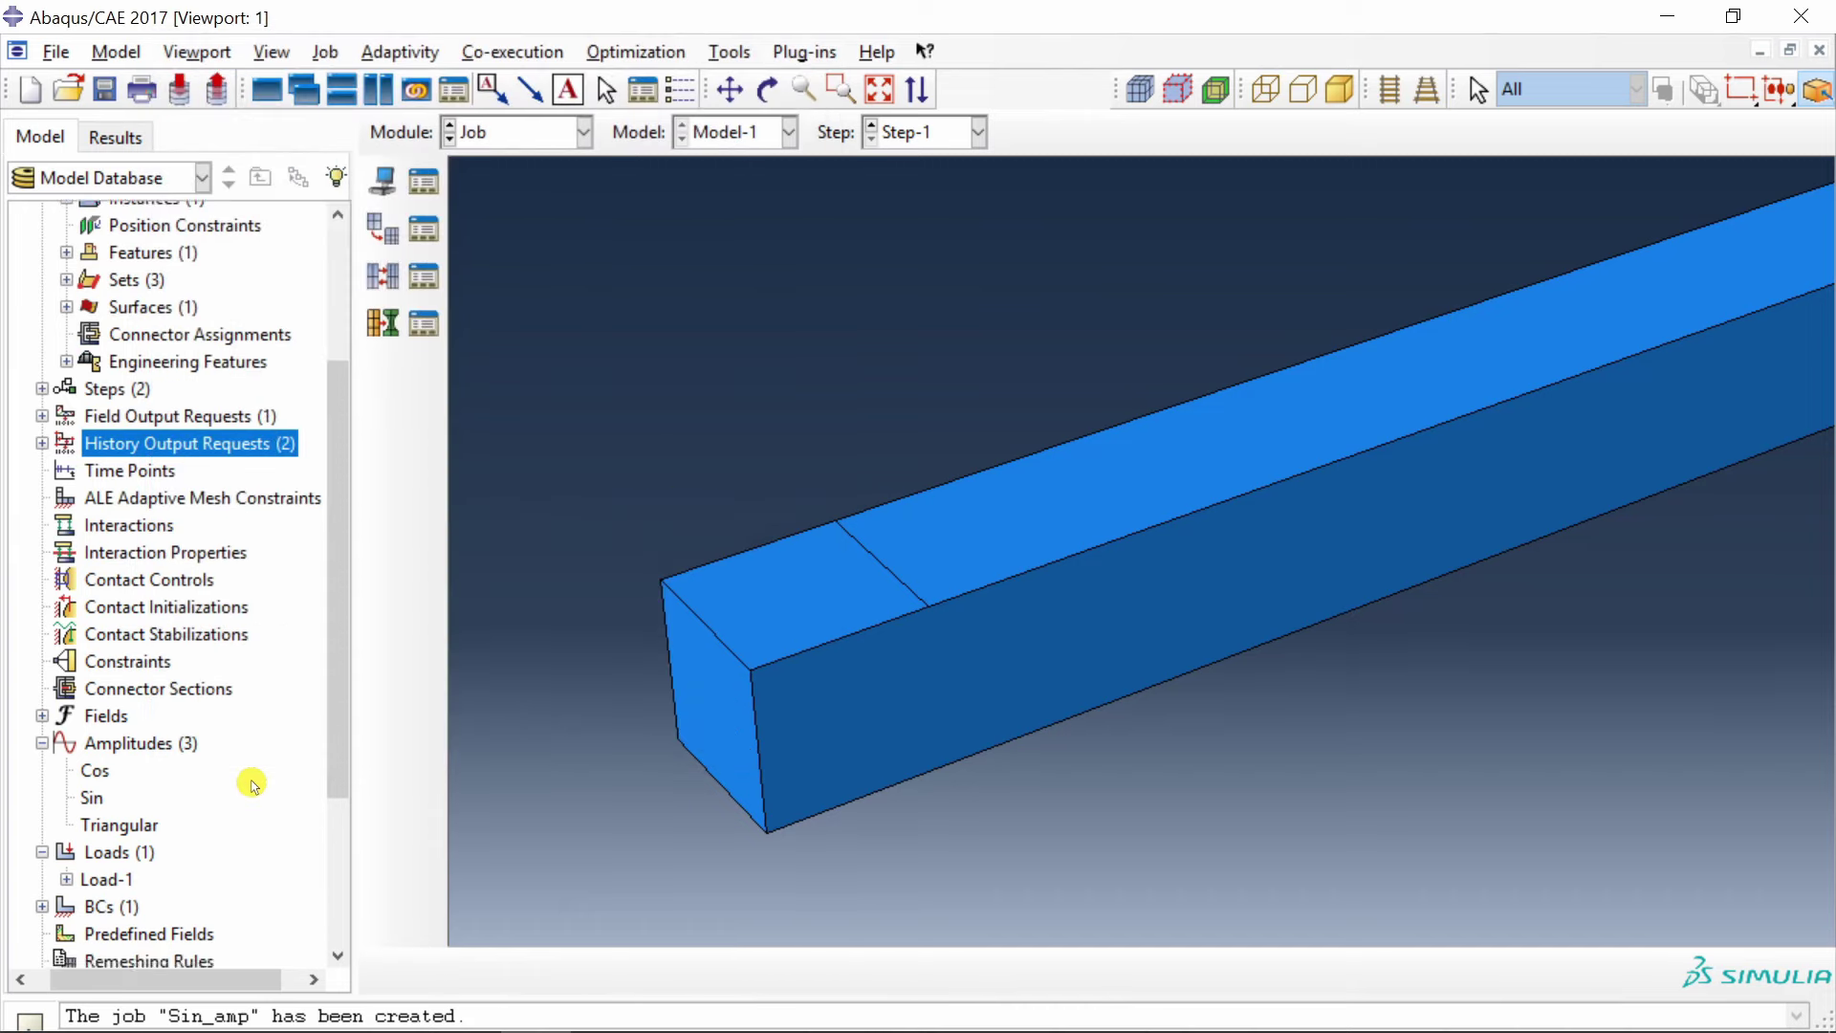
Submit Sin_amp, let it run to completion, and close the job monitor.
scroll(253, 783, down, 3)
right_click(107, 875)
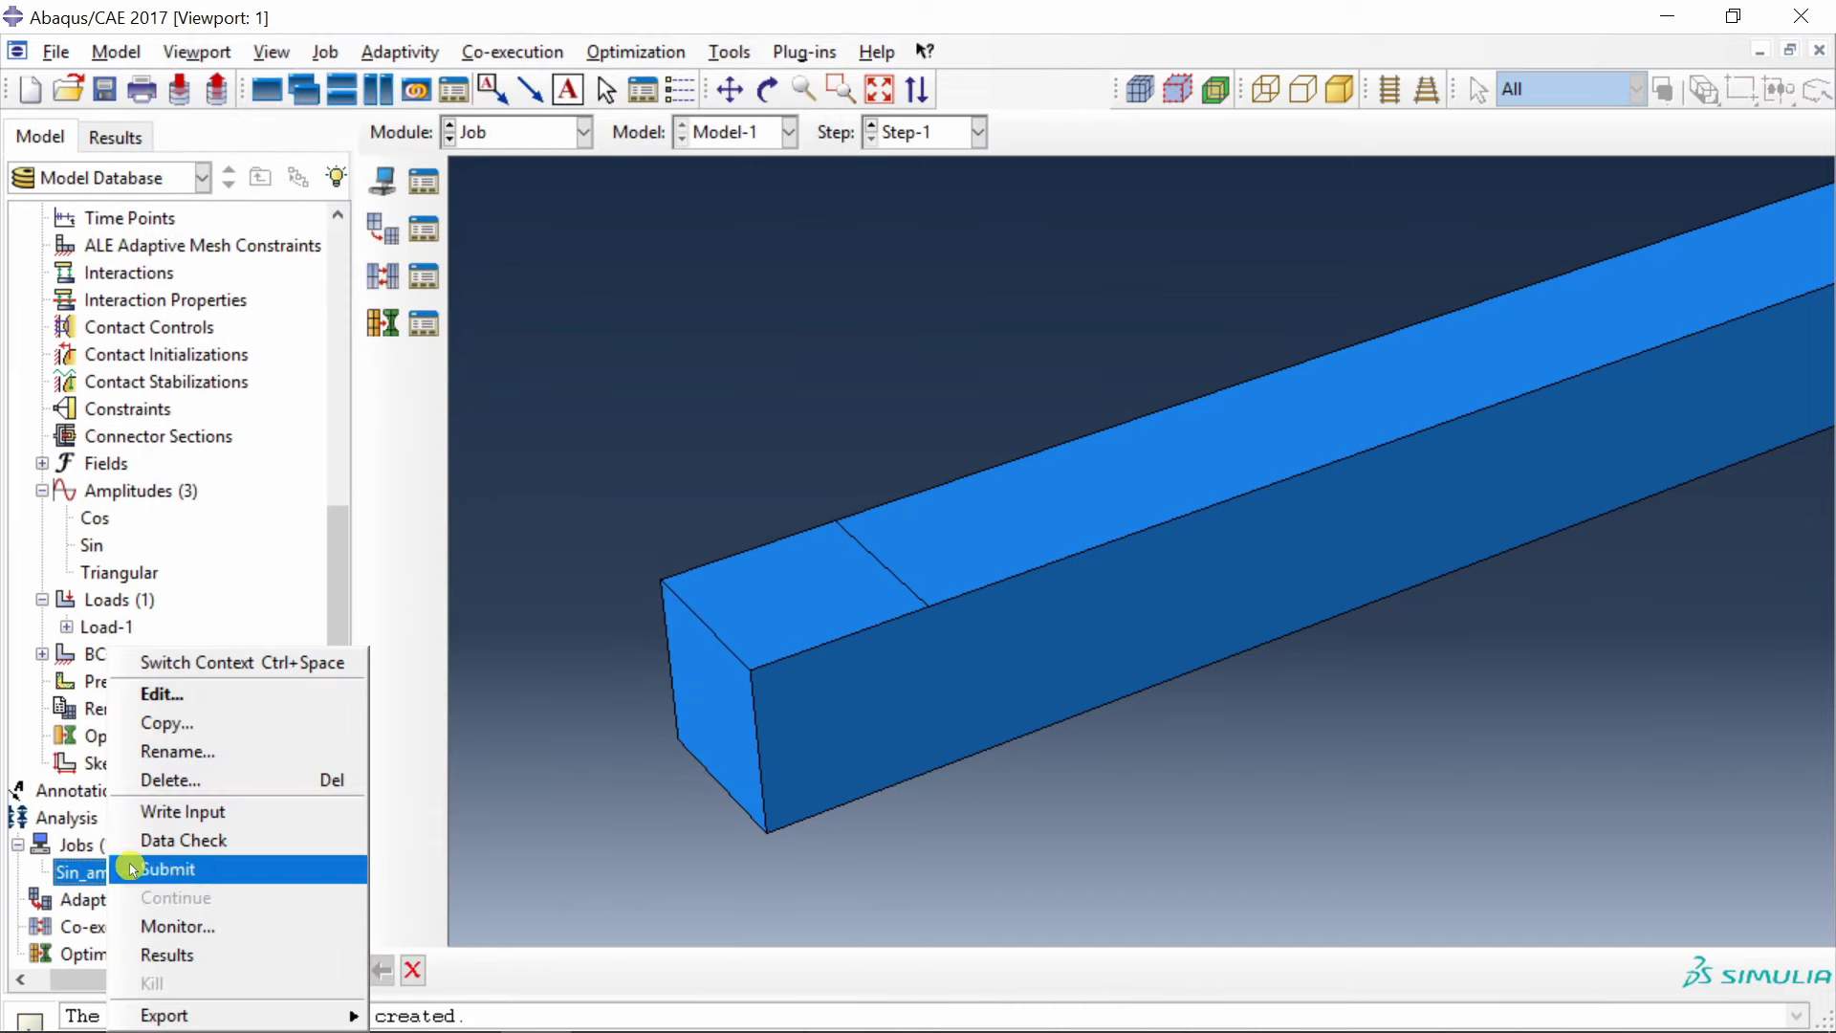
click(250, 861)
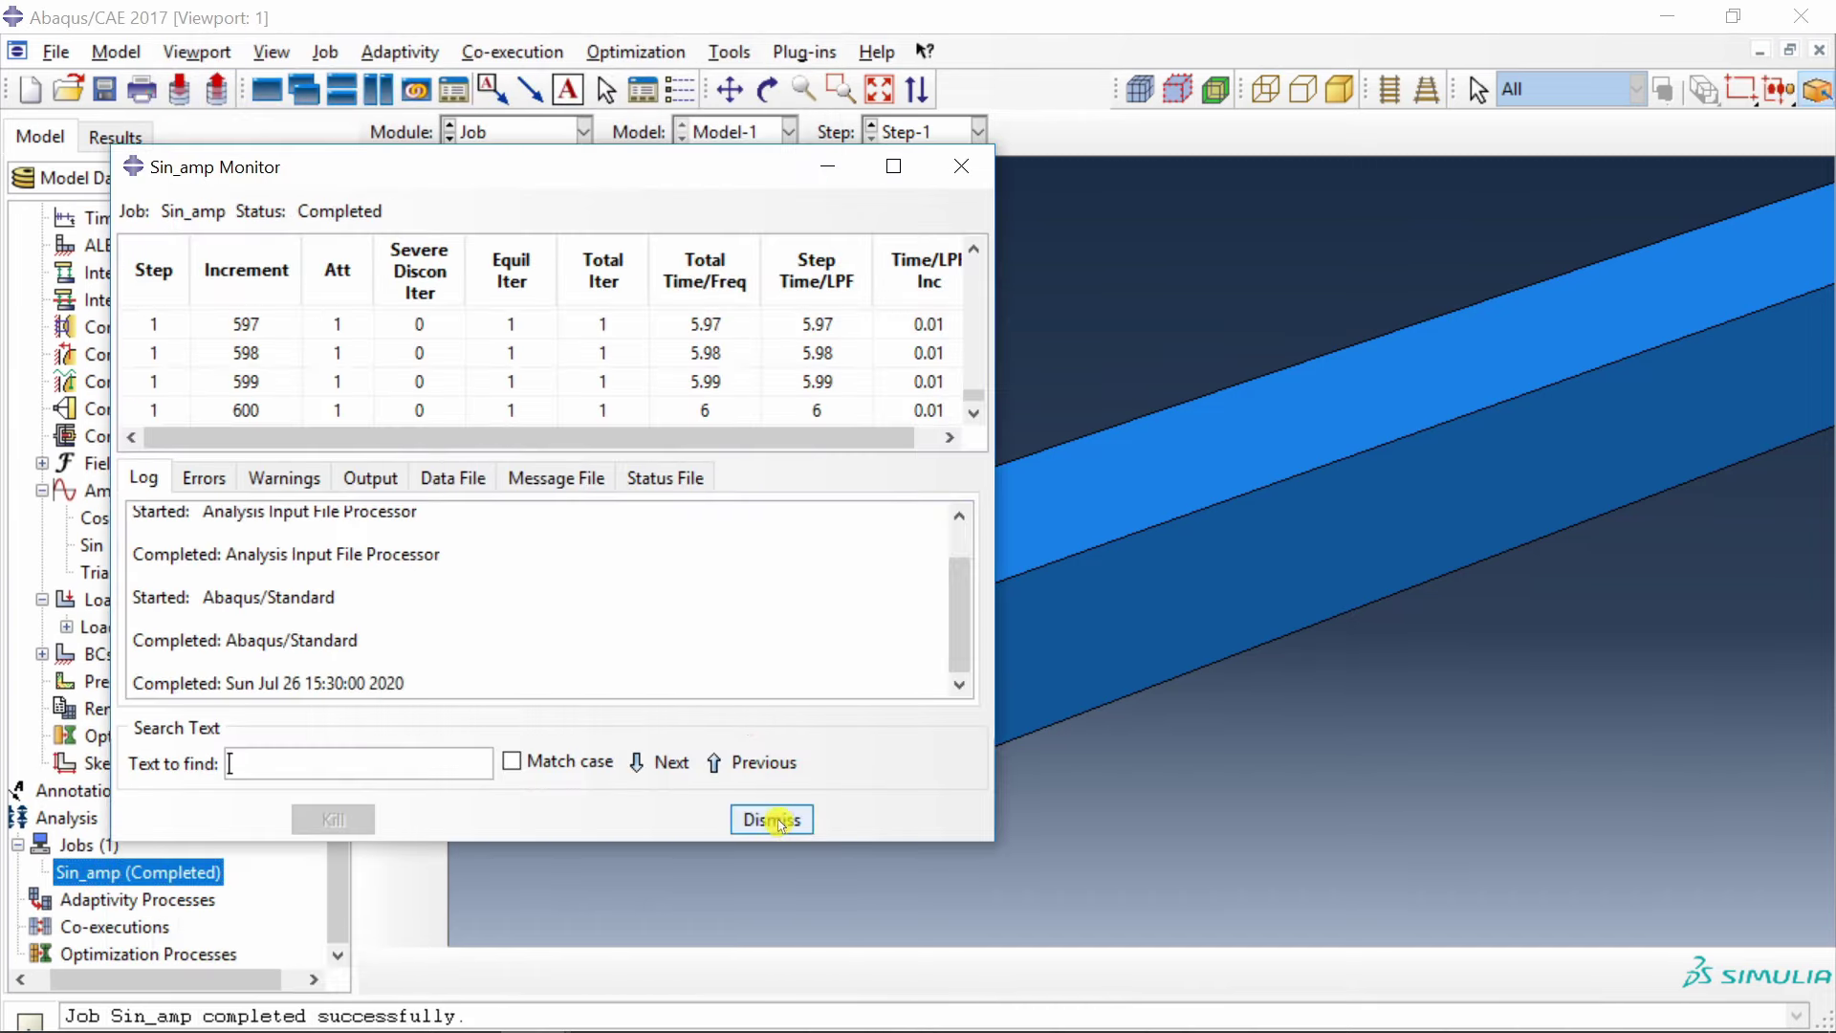
click(771, 819)
right_click(193, 871)
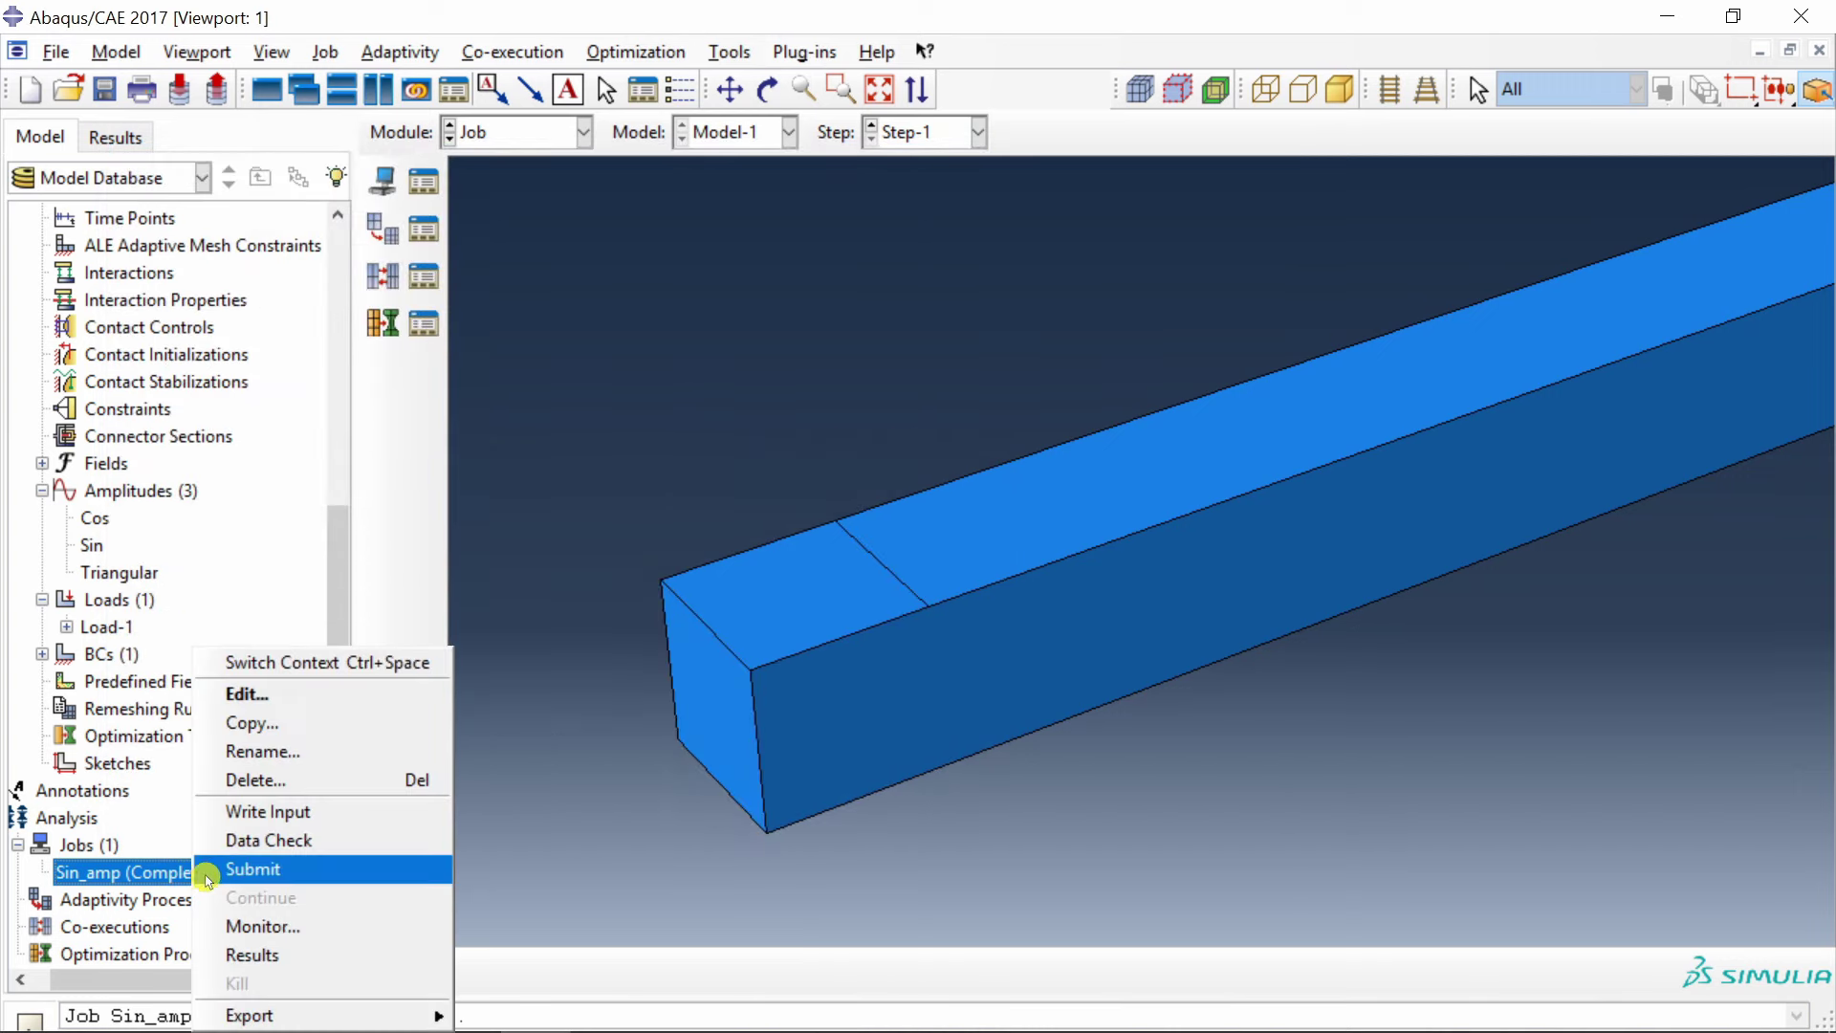
Show the Mises stress contour and plot U2 versus time at Node 924 of BAR_END.
click(293, 951)
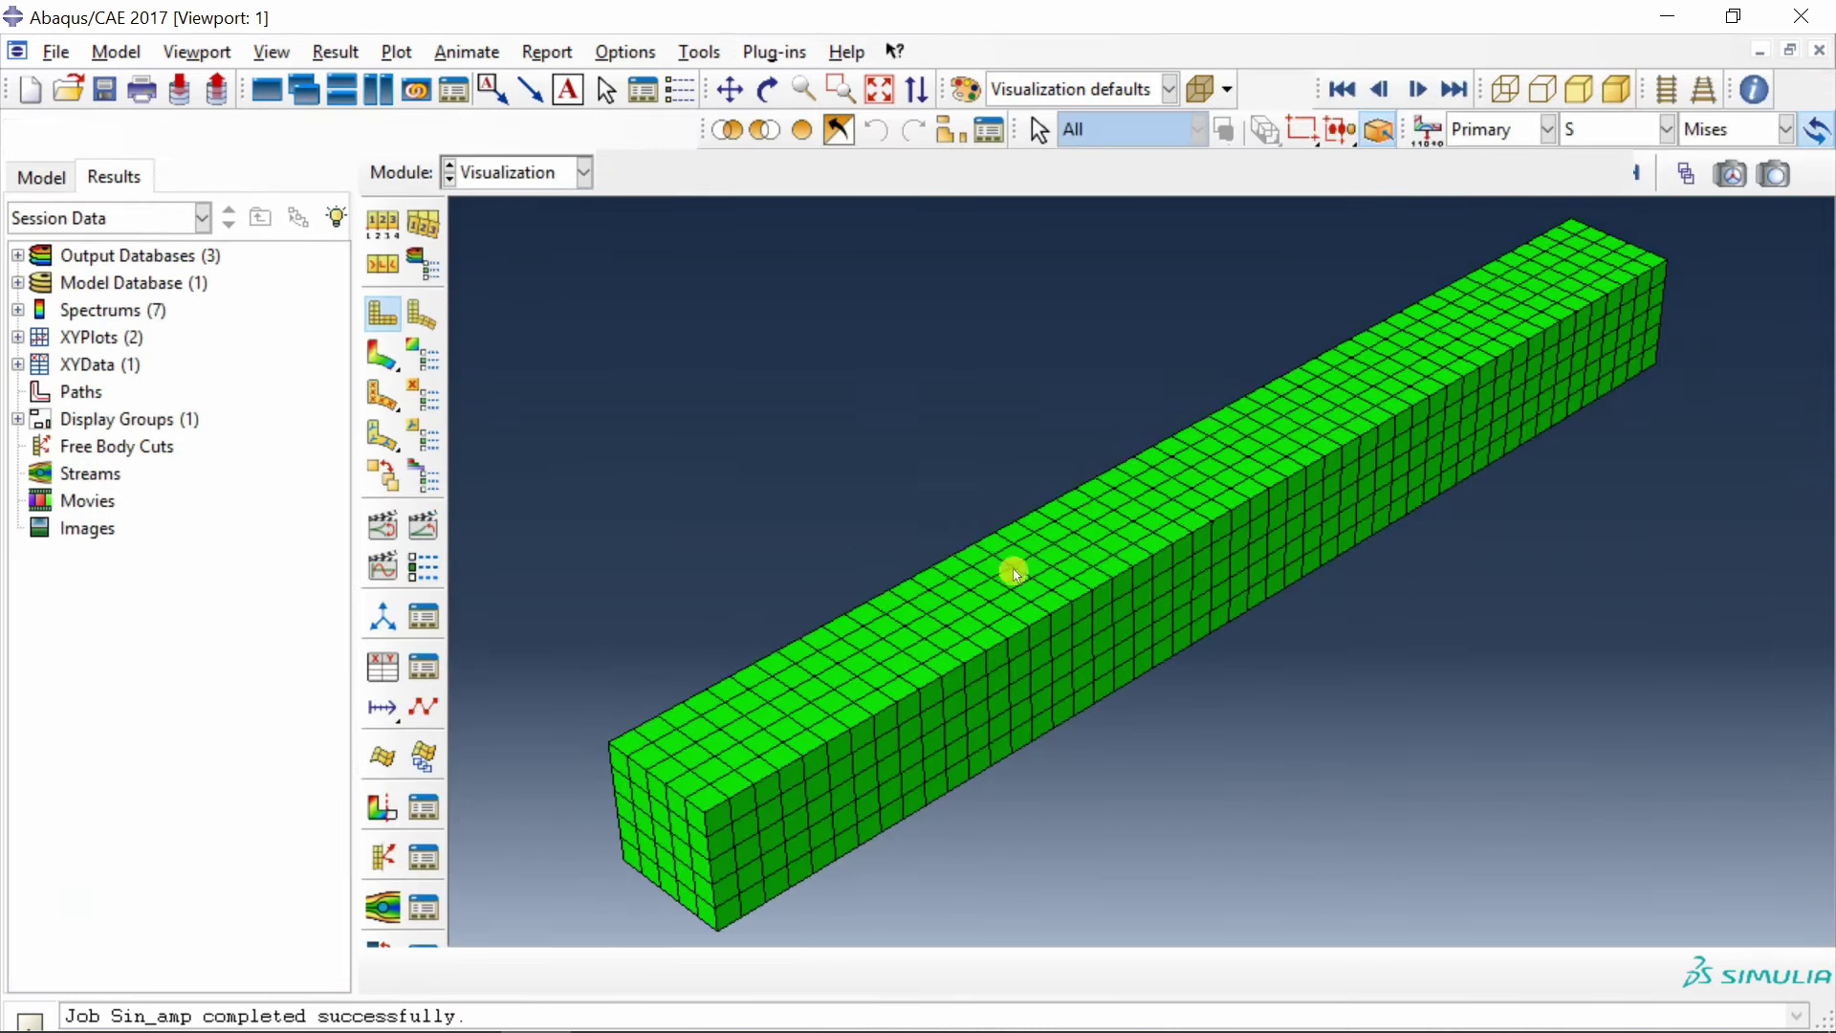
click(383, 356)
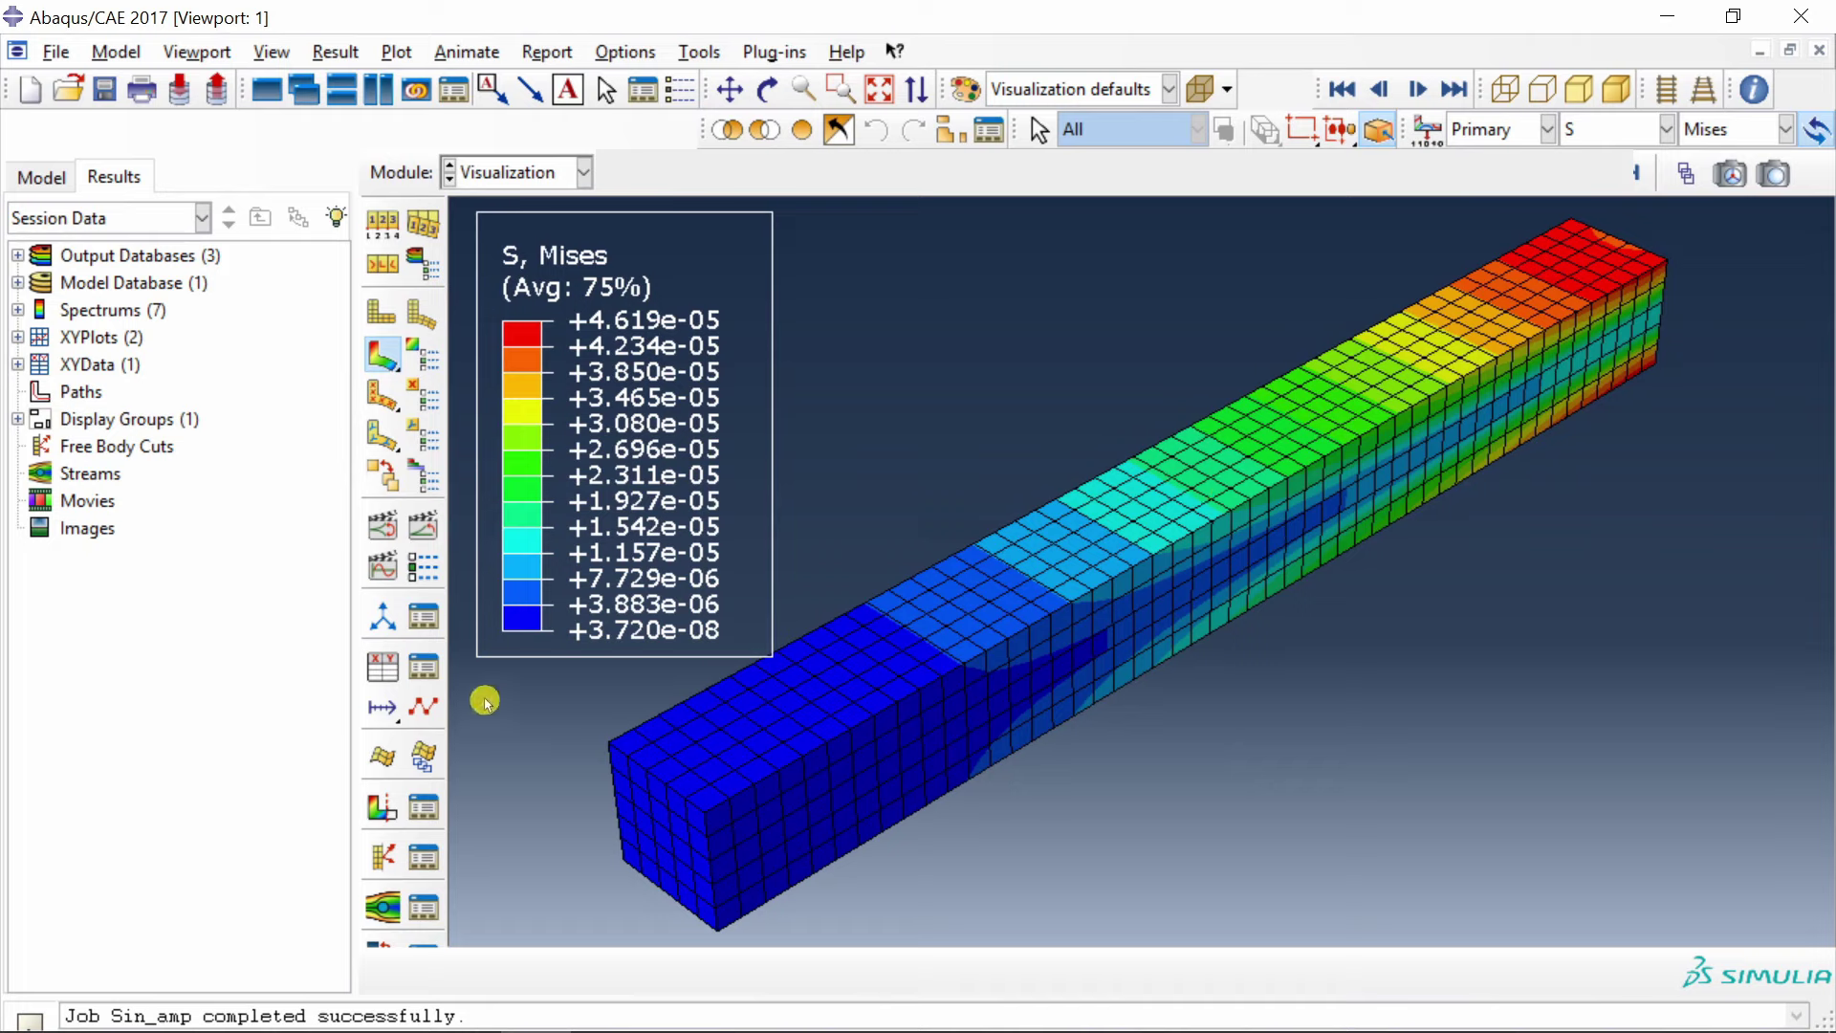
click(383, 670)
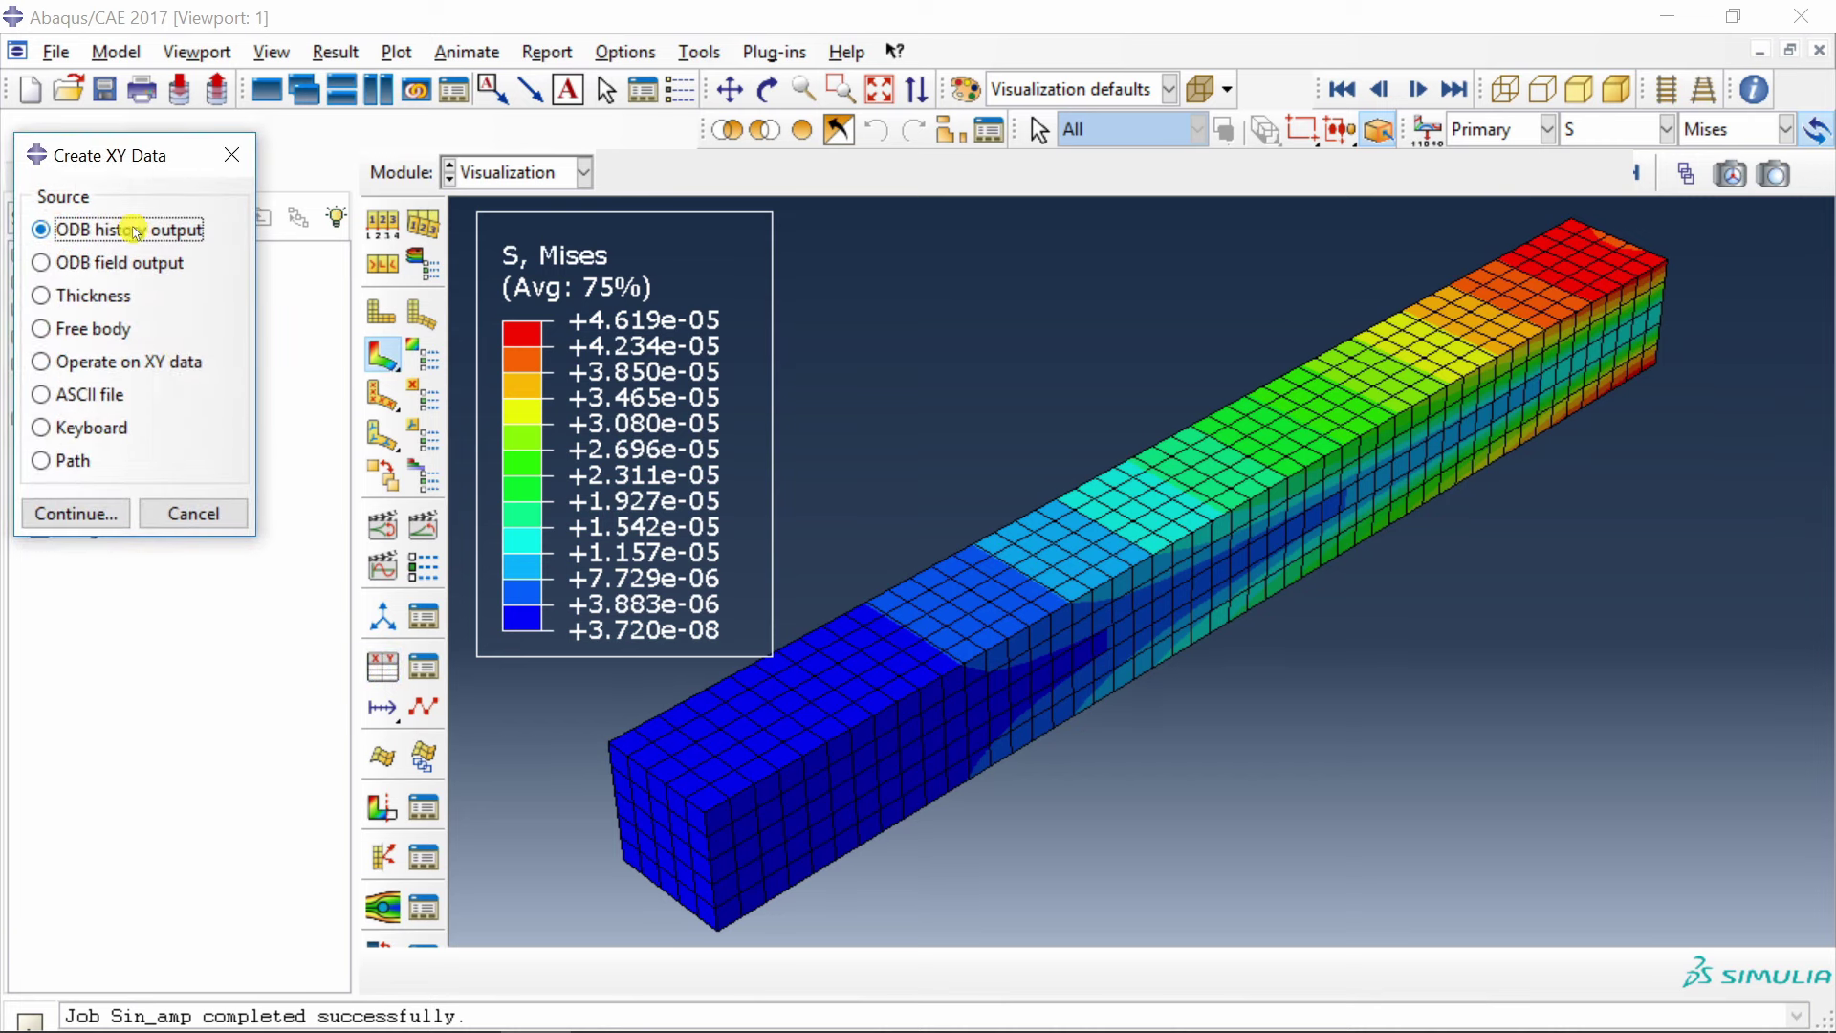
click(91, 514)
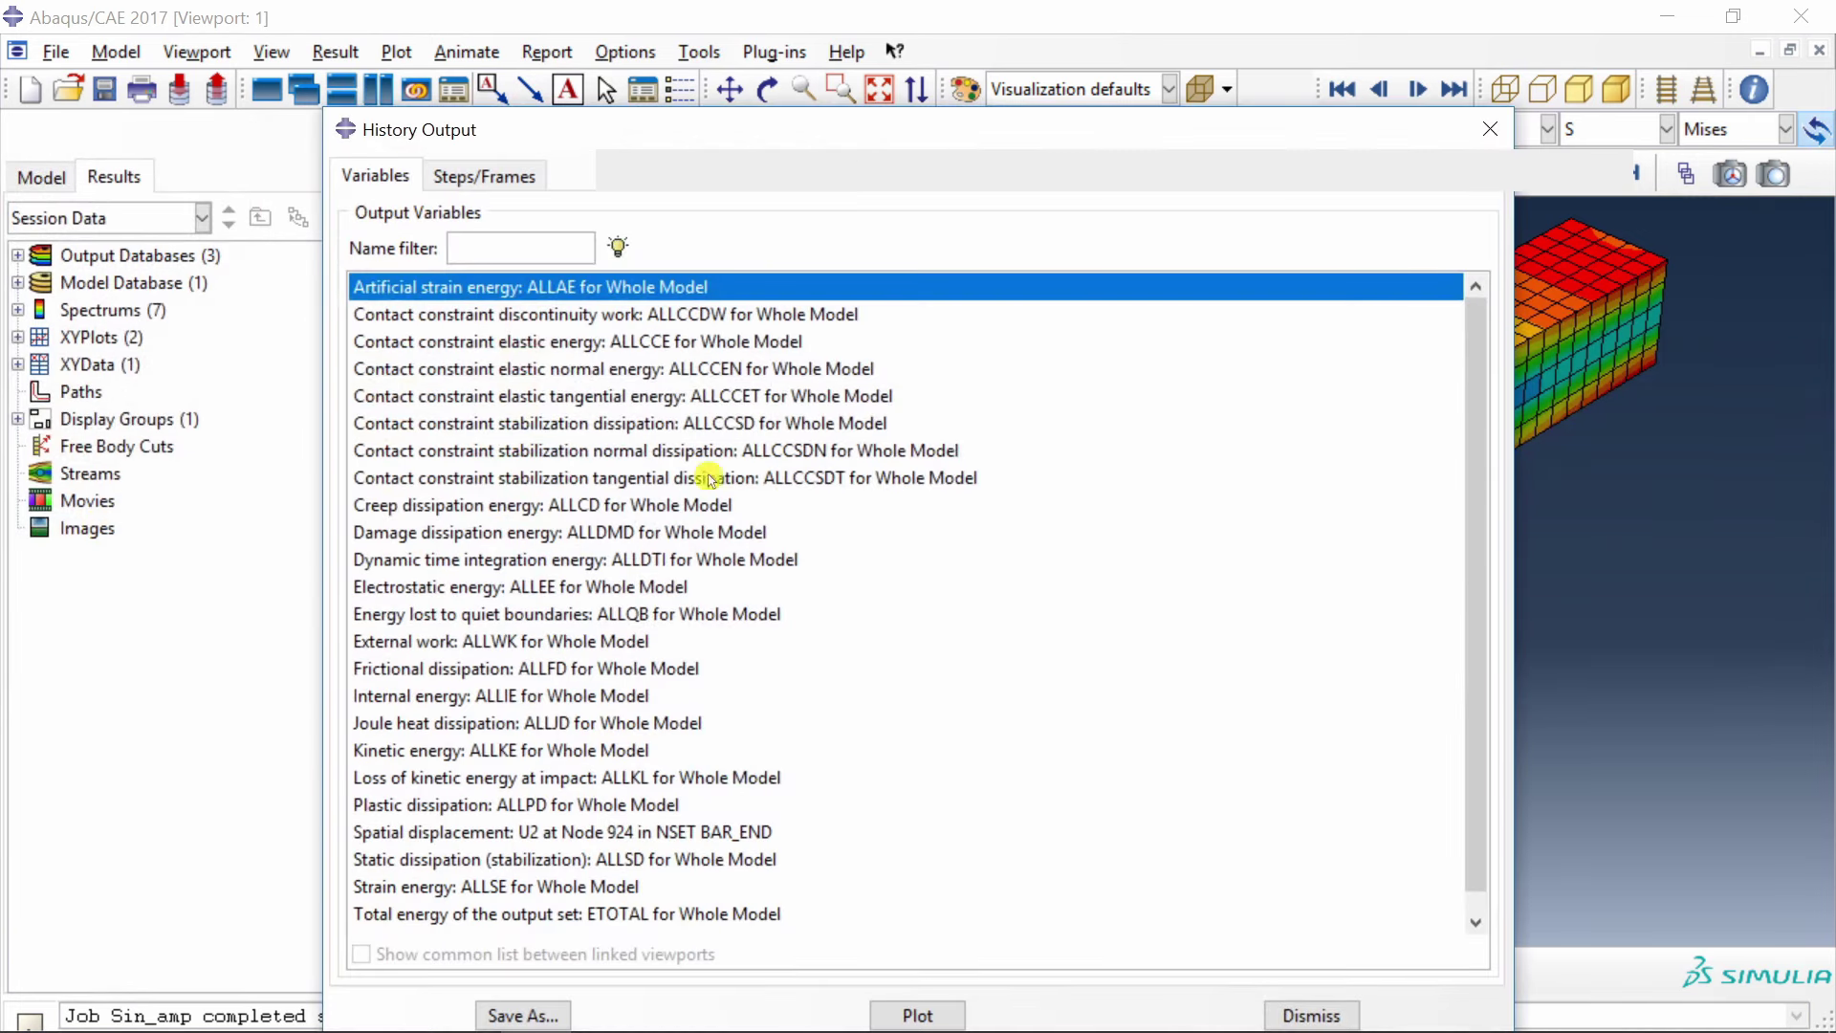
scroll(818, 843, down, 1)
click(491, 811)
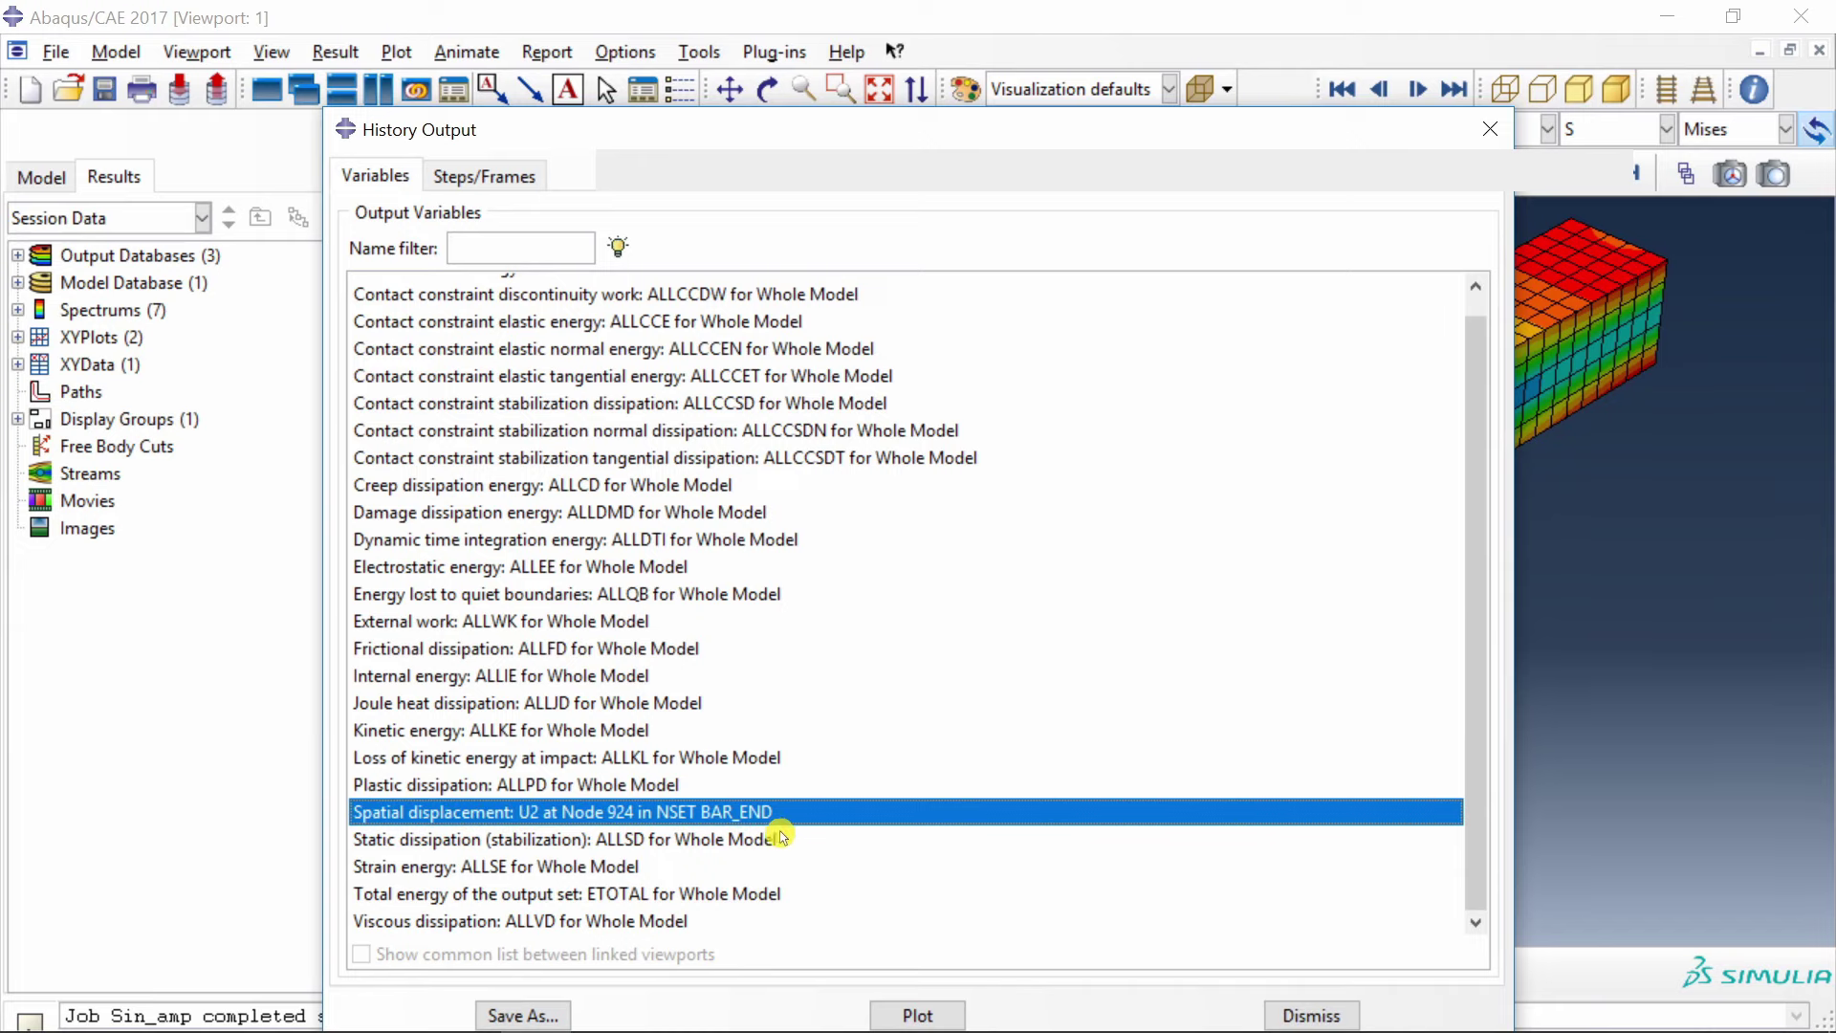
click(918, 1016)
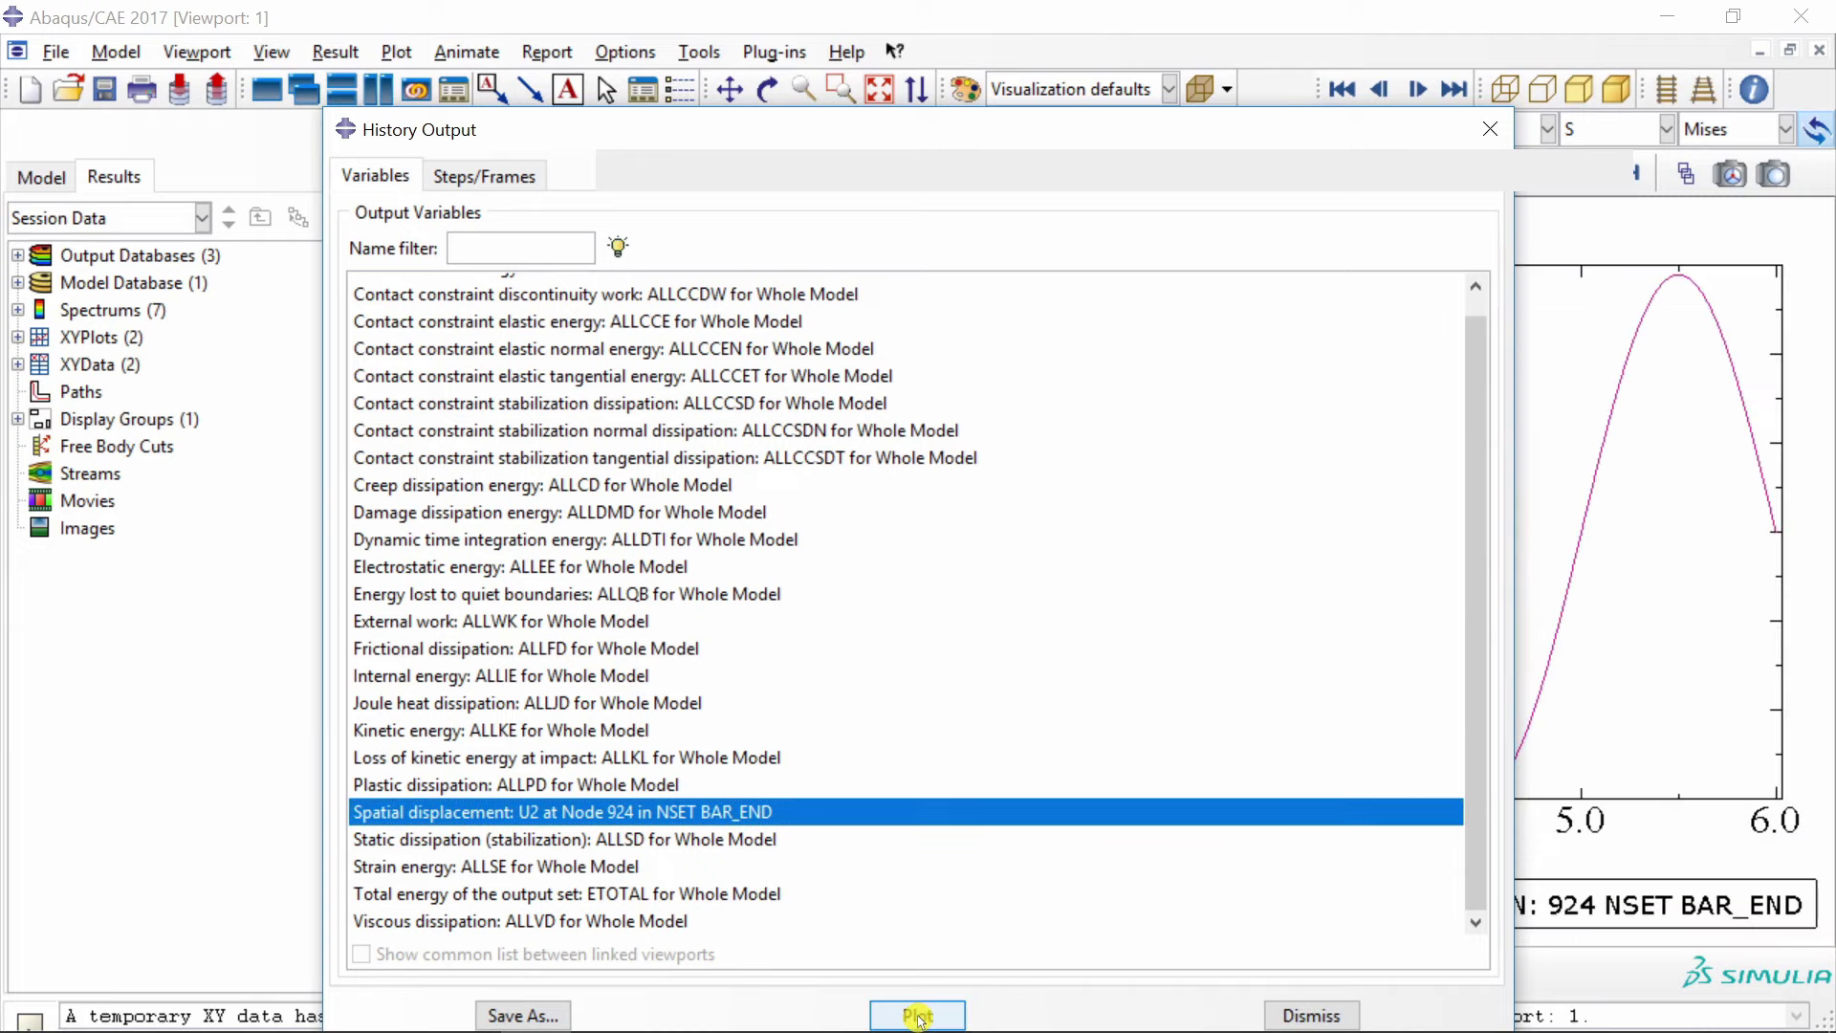
Close the History Output dialog to return to the Mises contour view.
click(1489, 130)
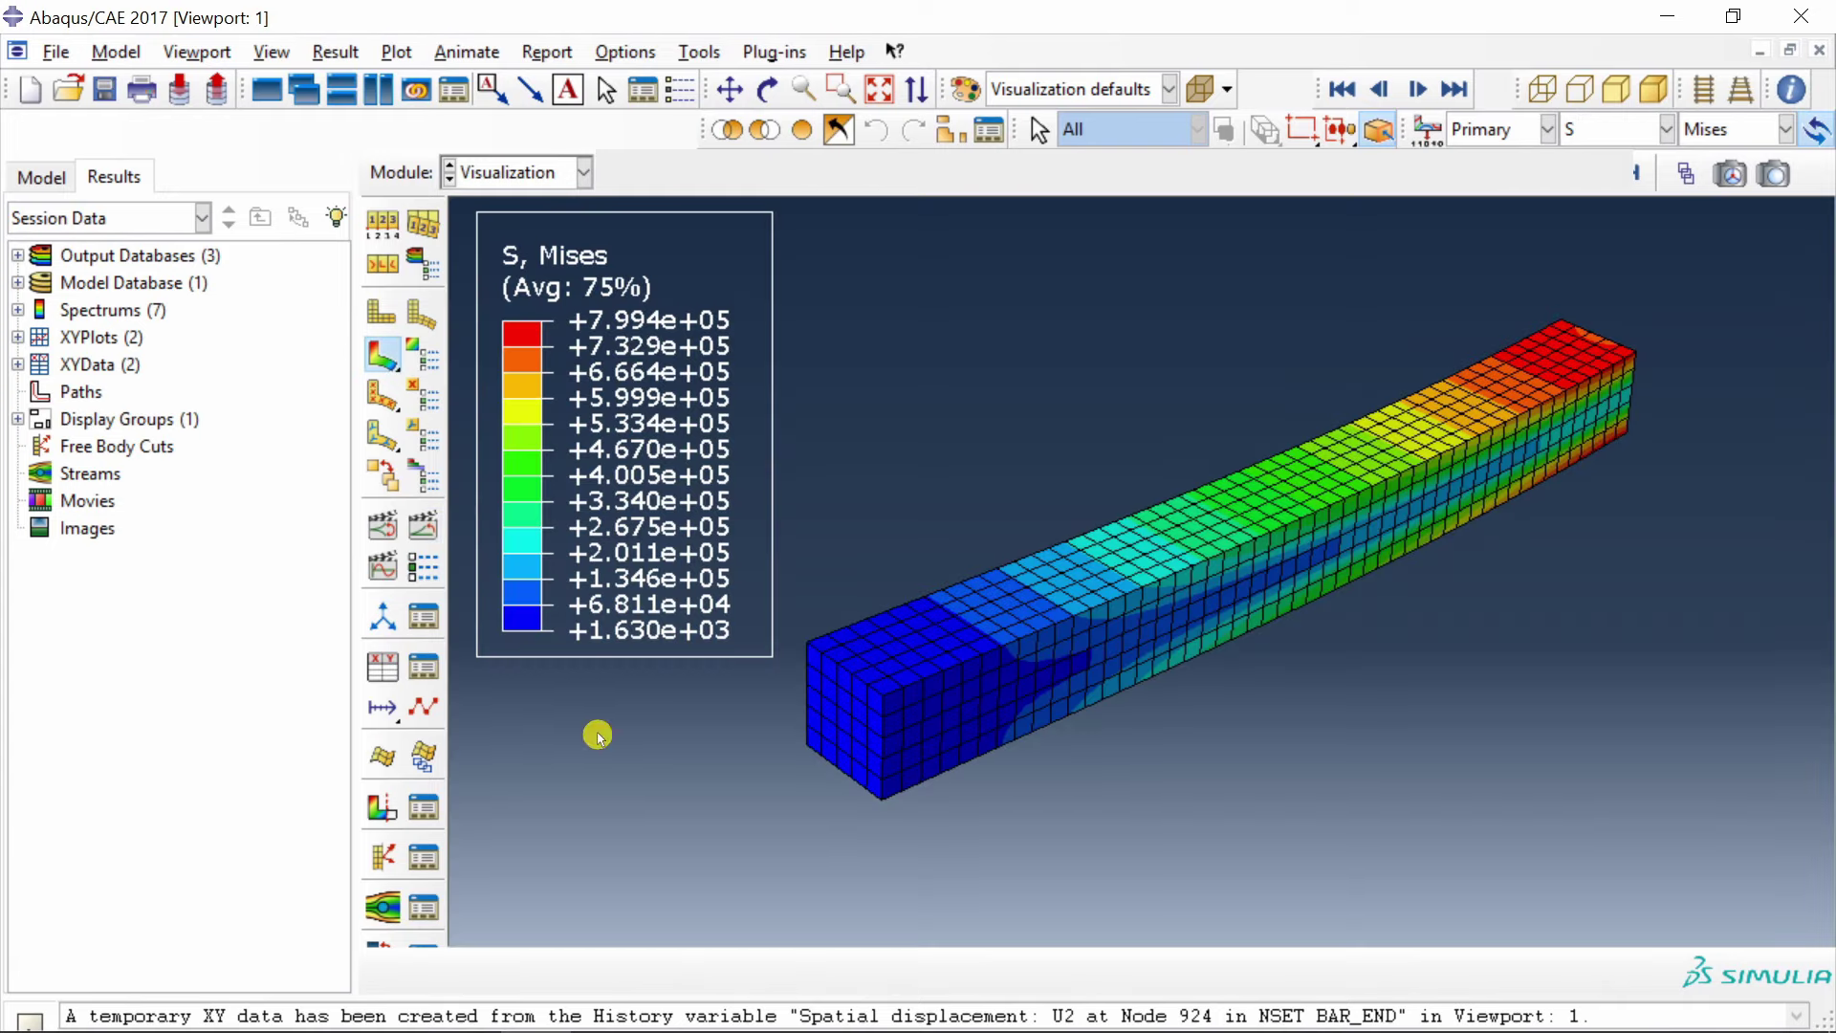
Animate the Mises stress contour over the analysis time history.
click(423, 530)
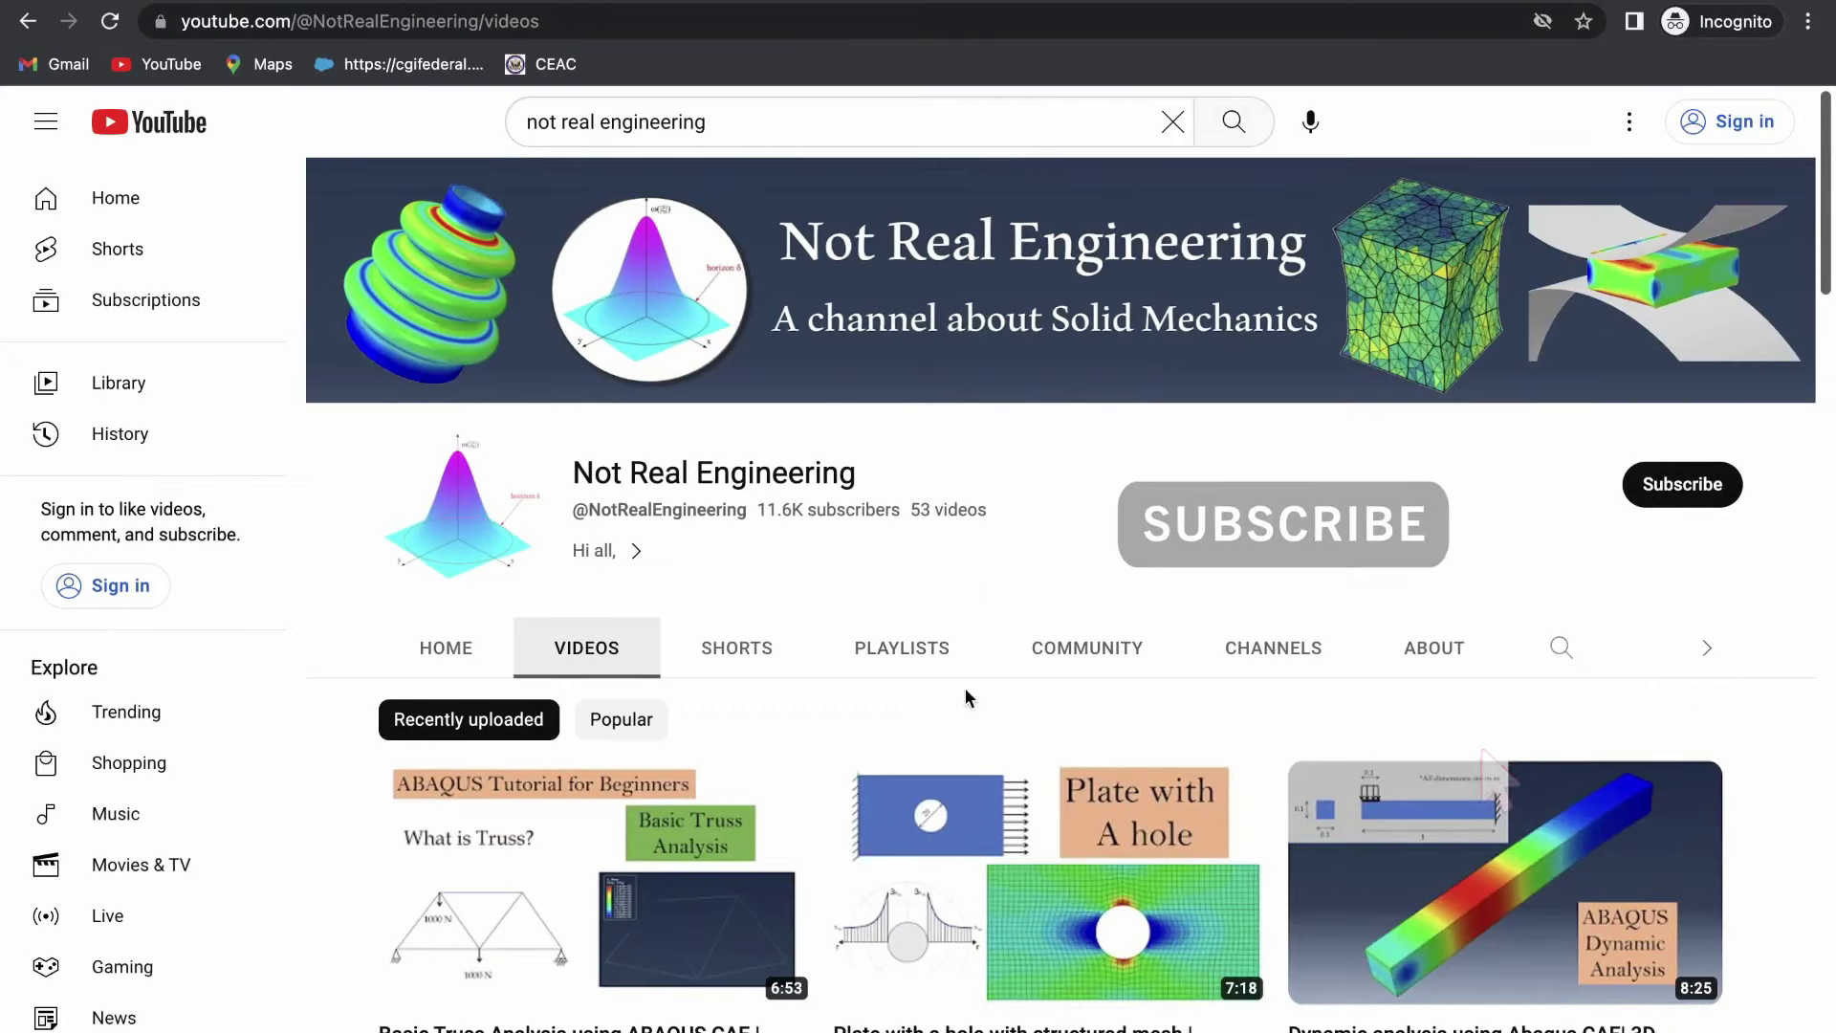
click(917, 666)
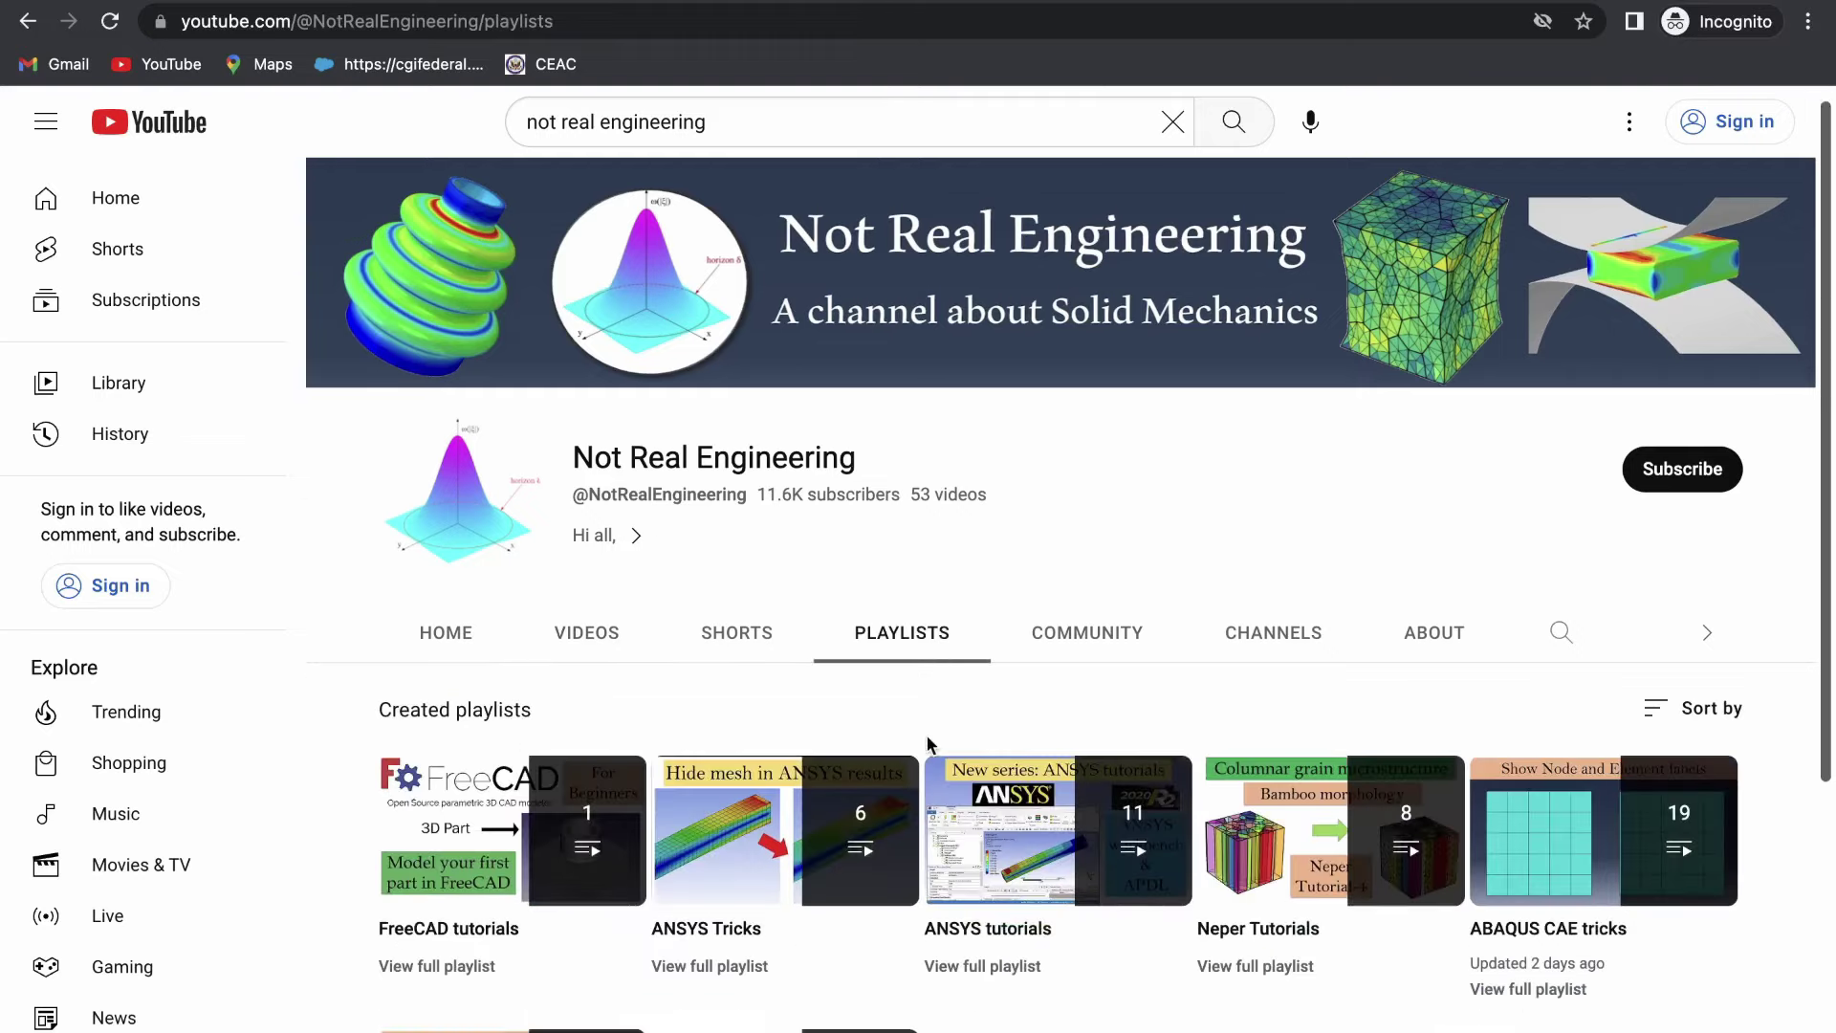
scroll(926, 739, down, 4)
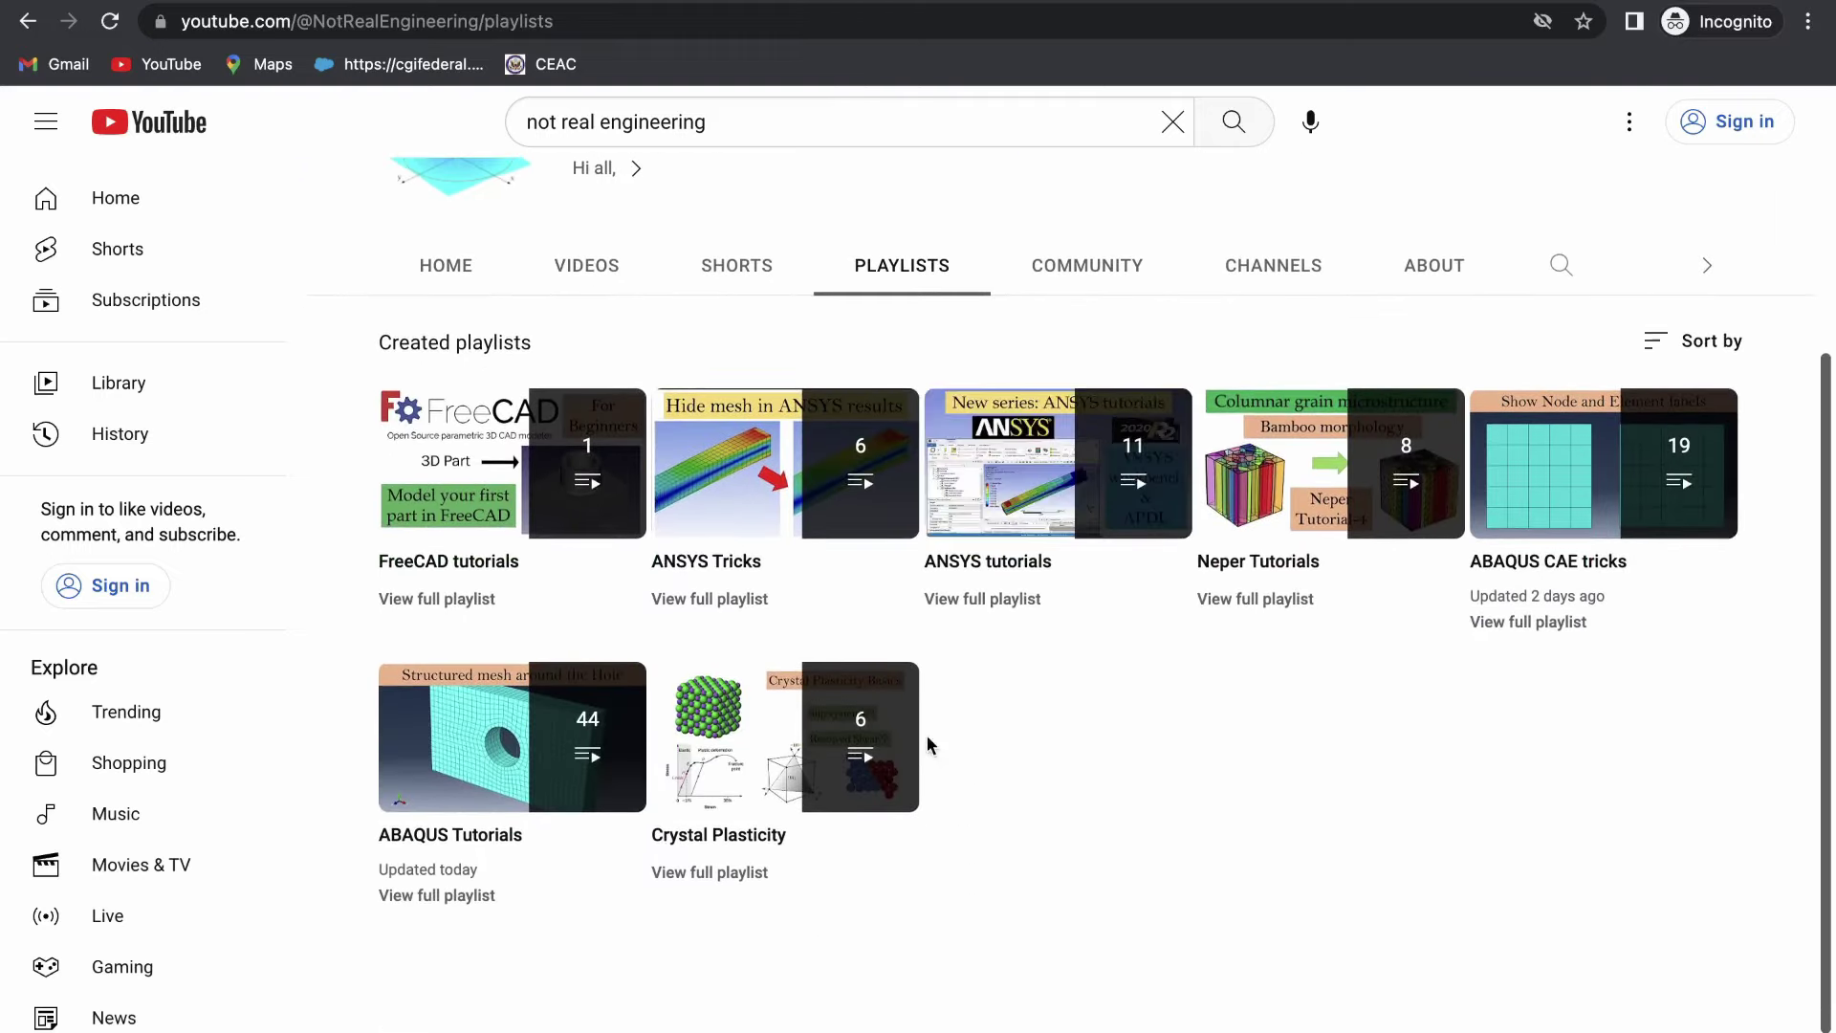
scroll(927, 742, up, 3)
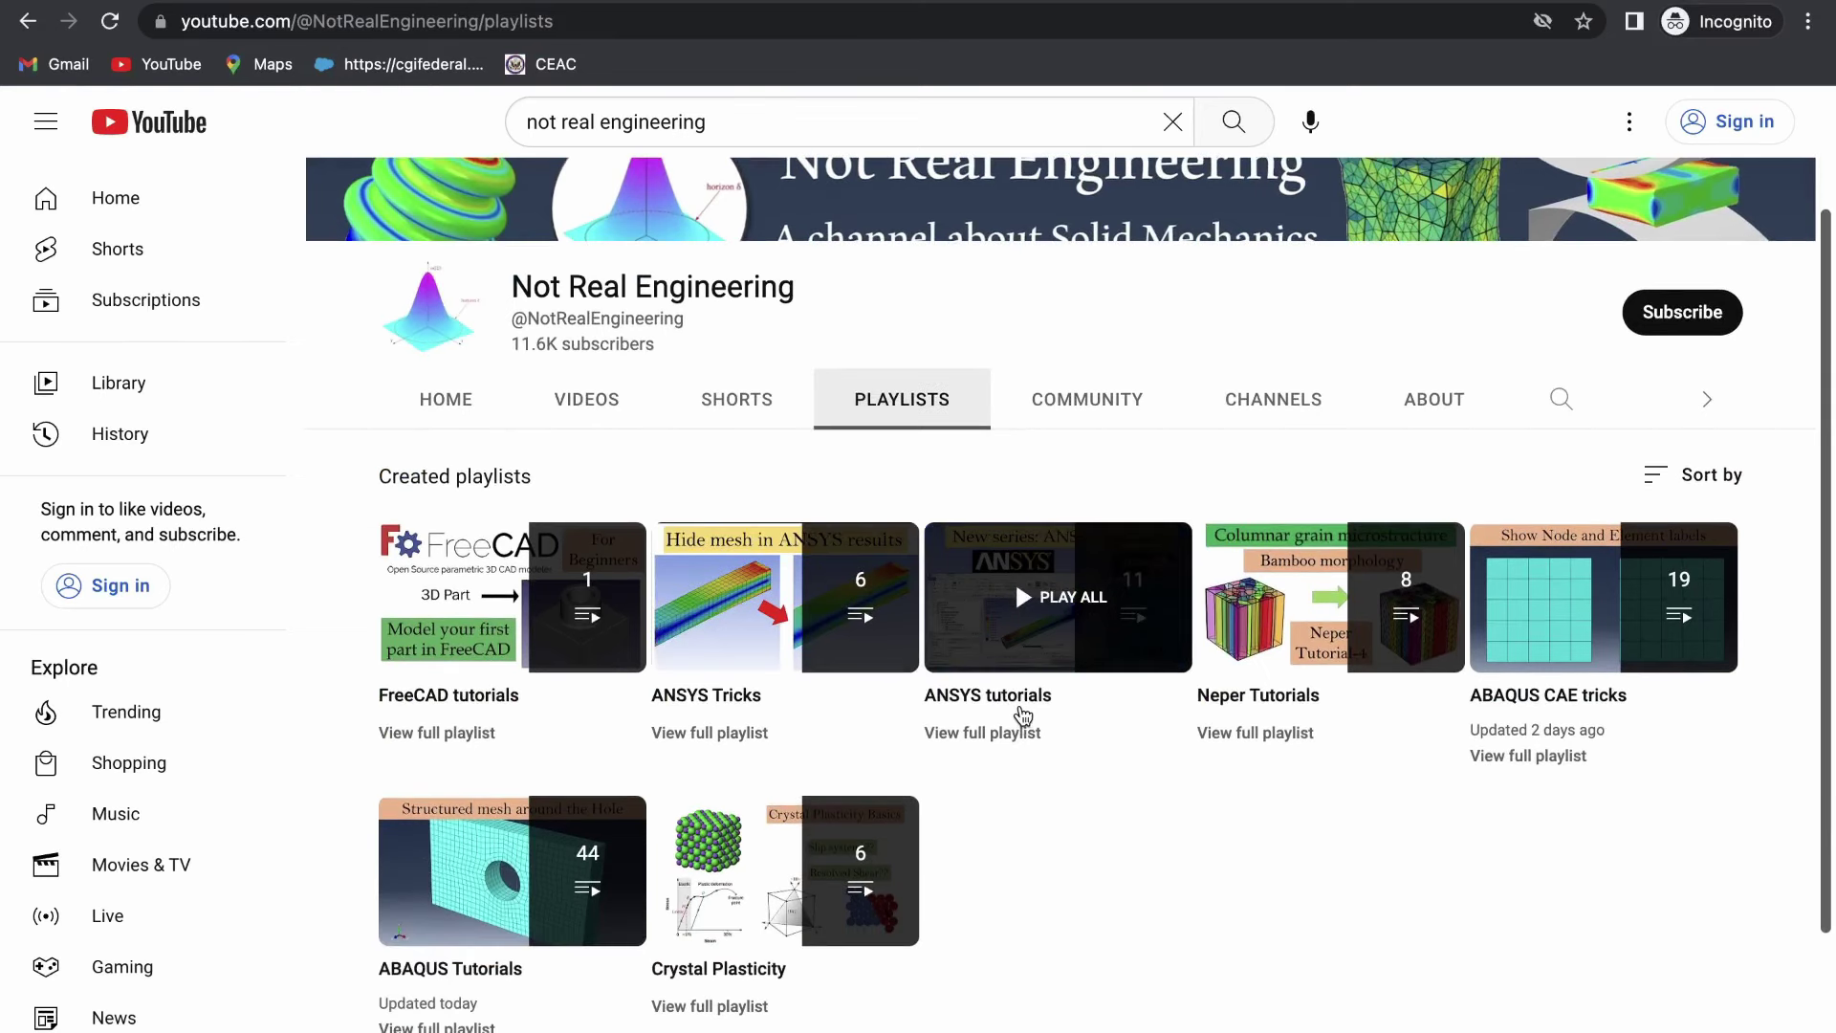
click(1025, 715)
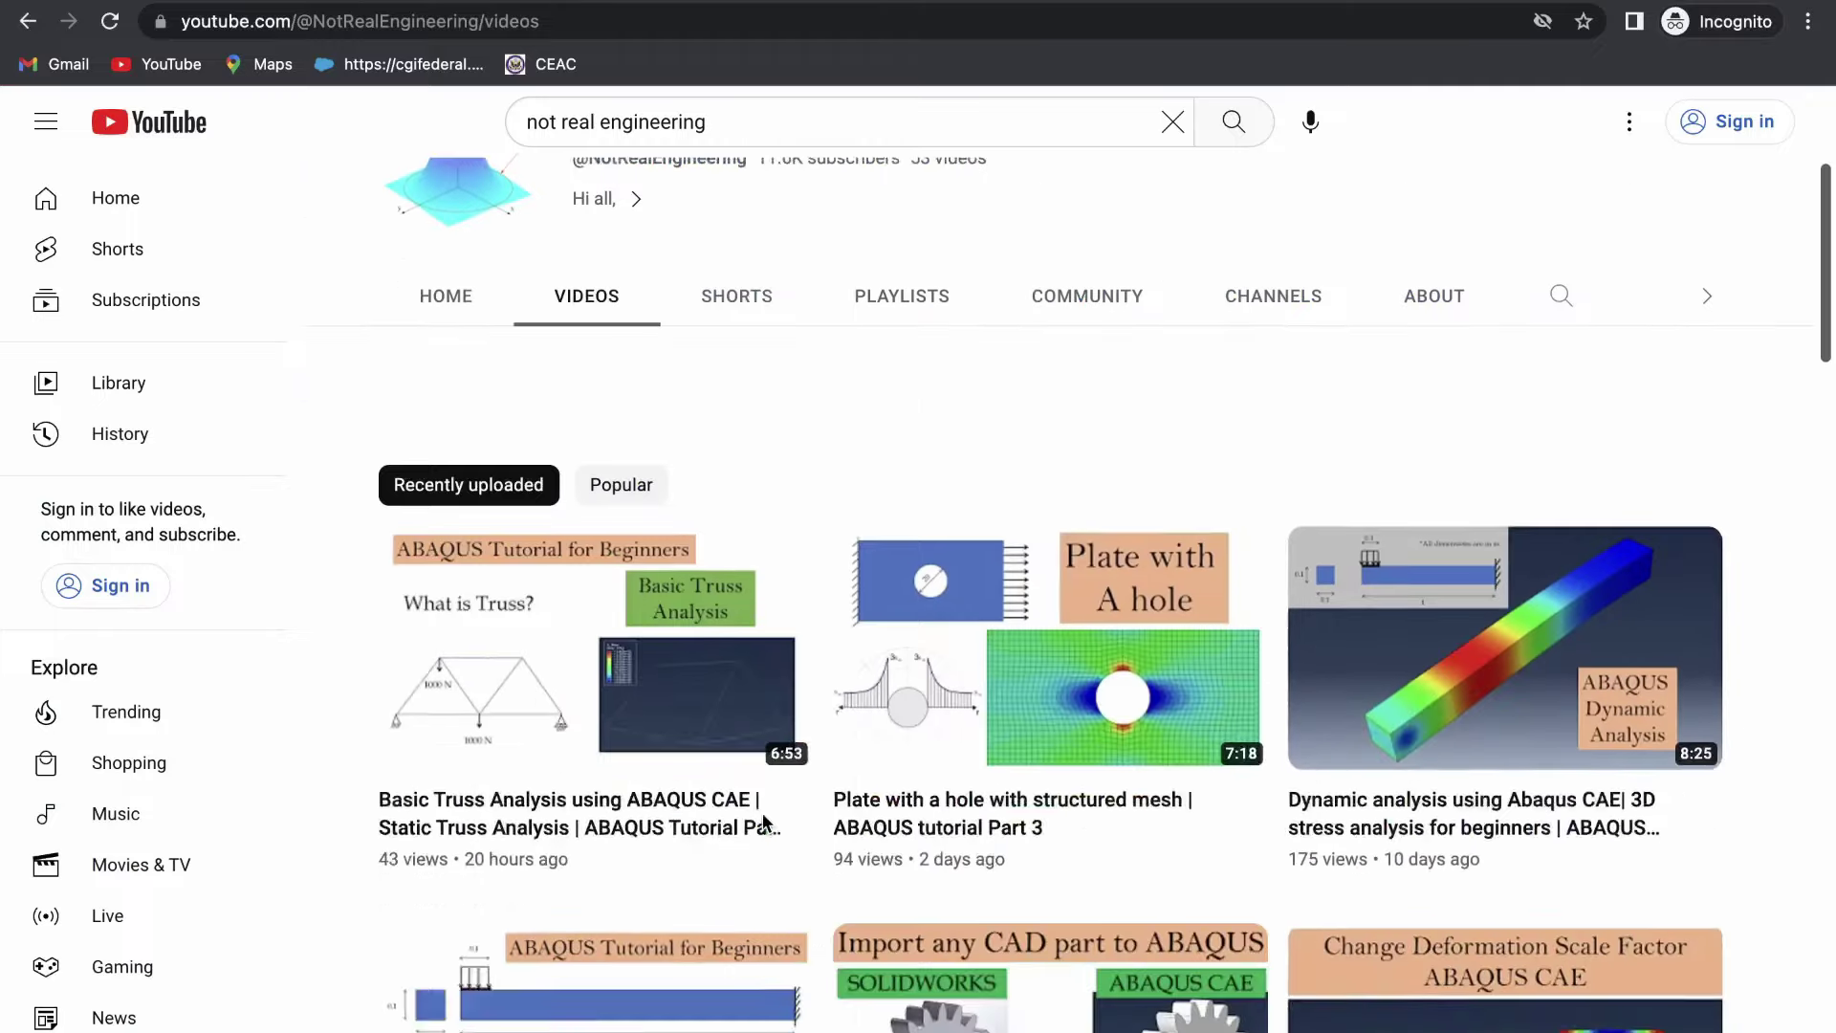
scroll(765, 824, down, 3)
scroll(765, 824, up, 5)
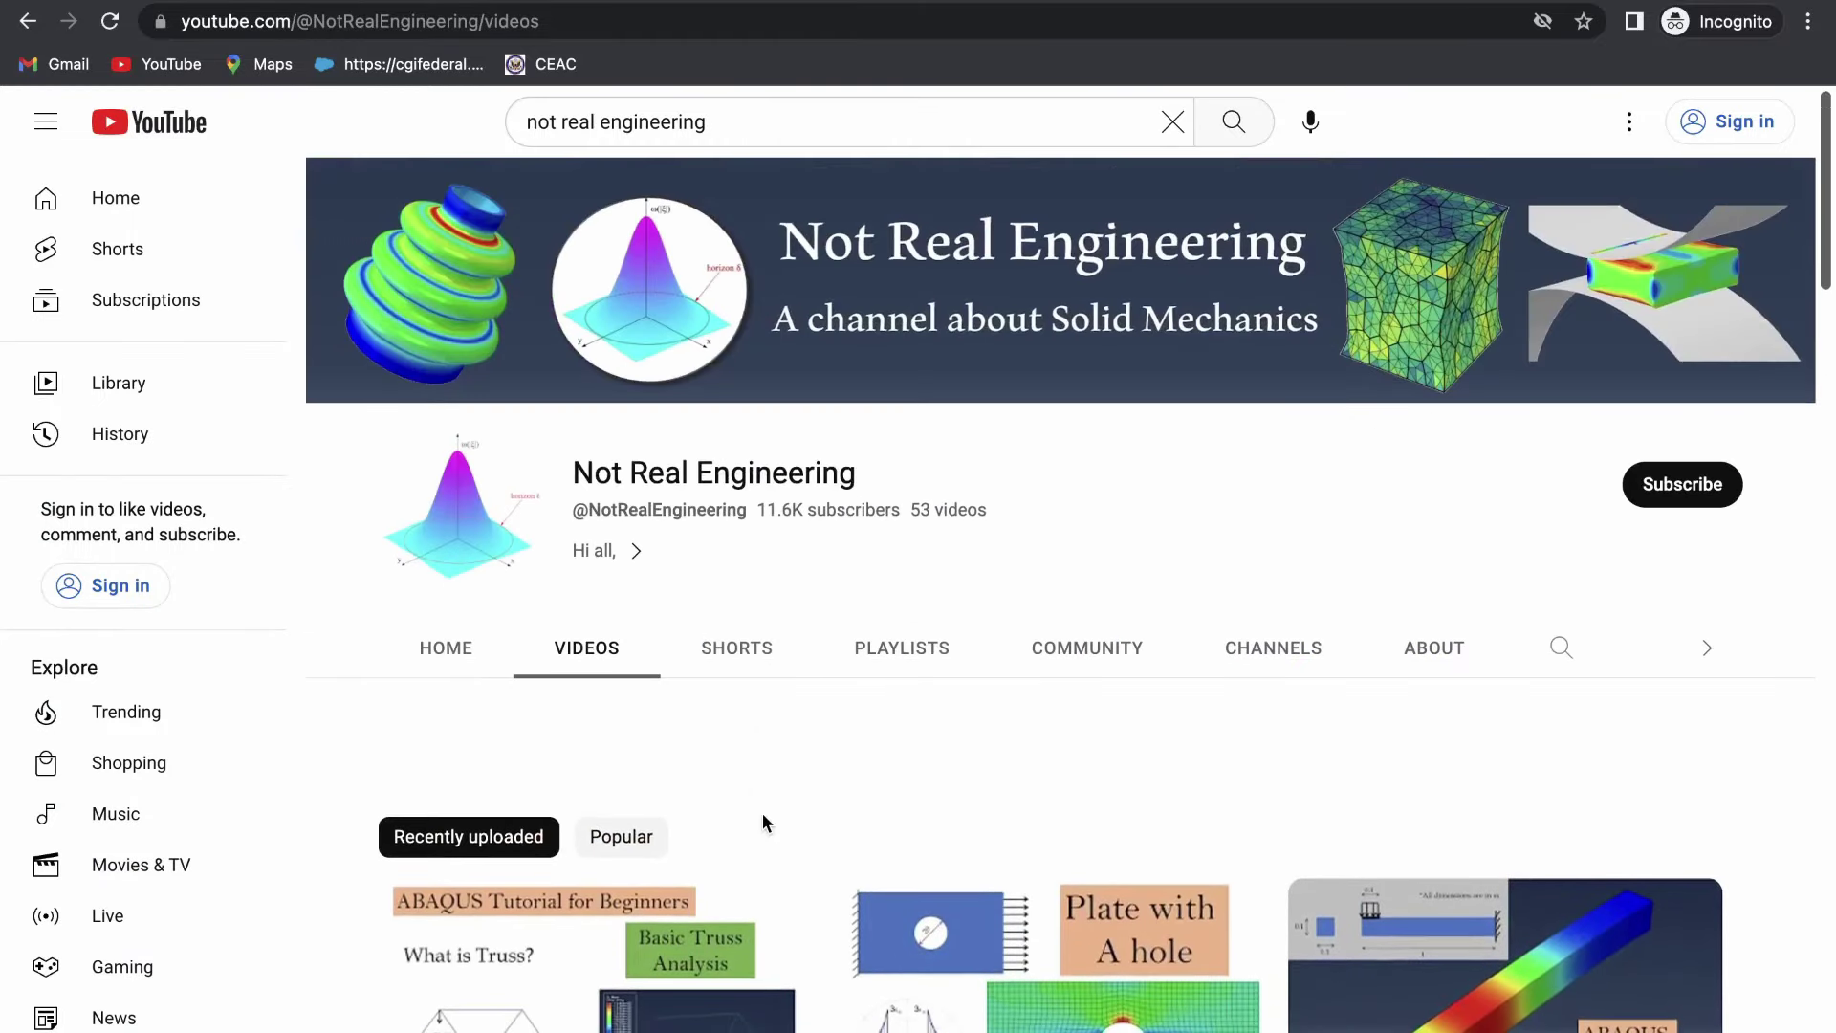